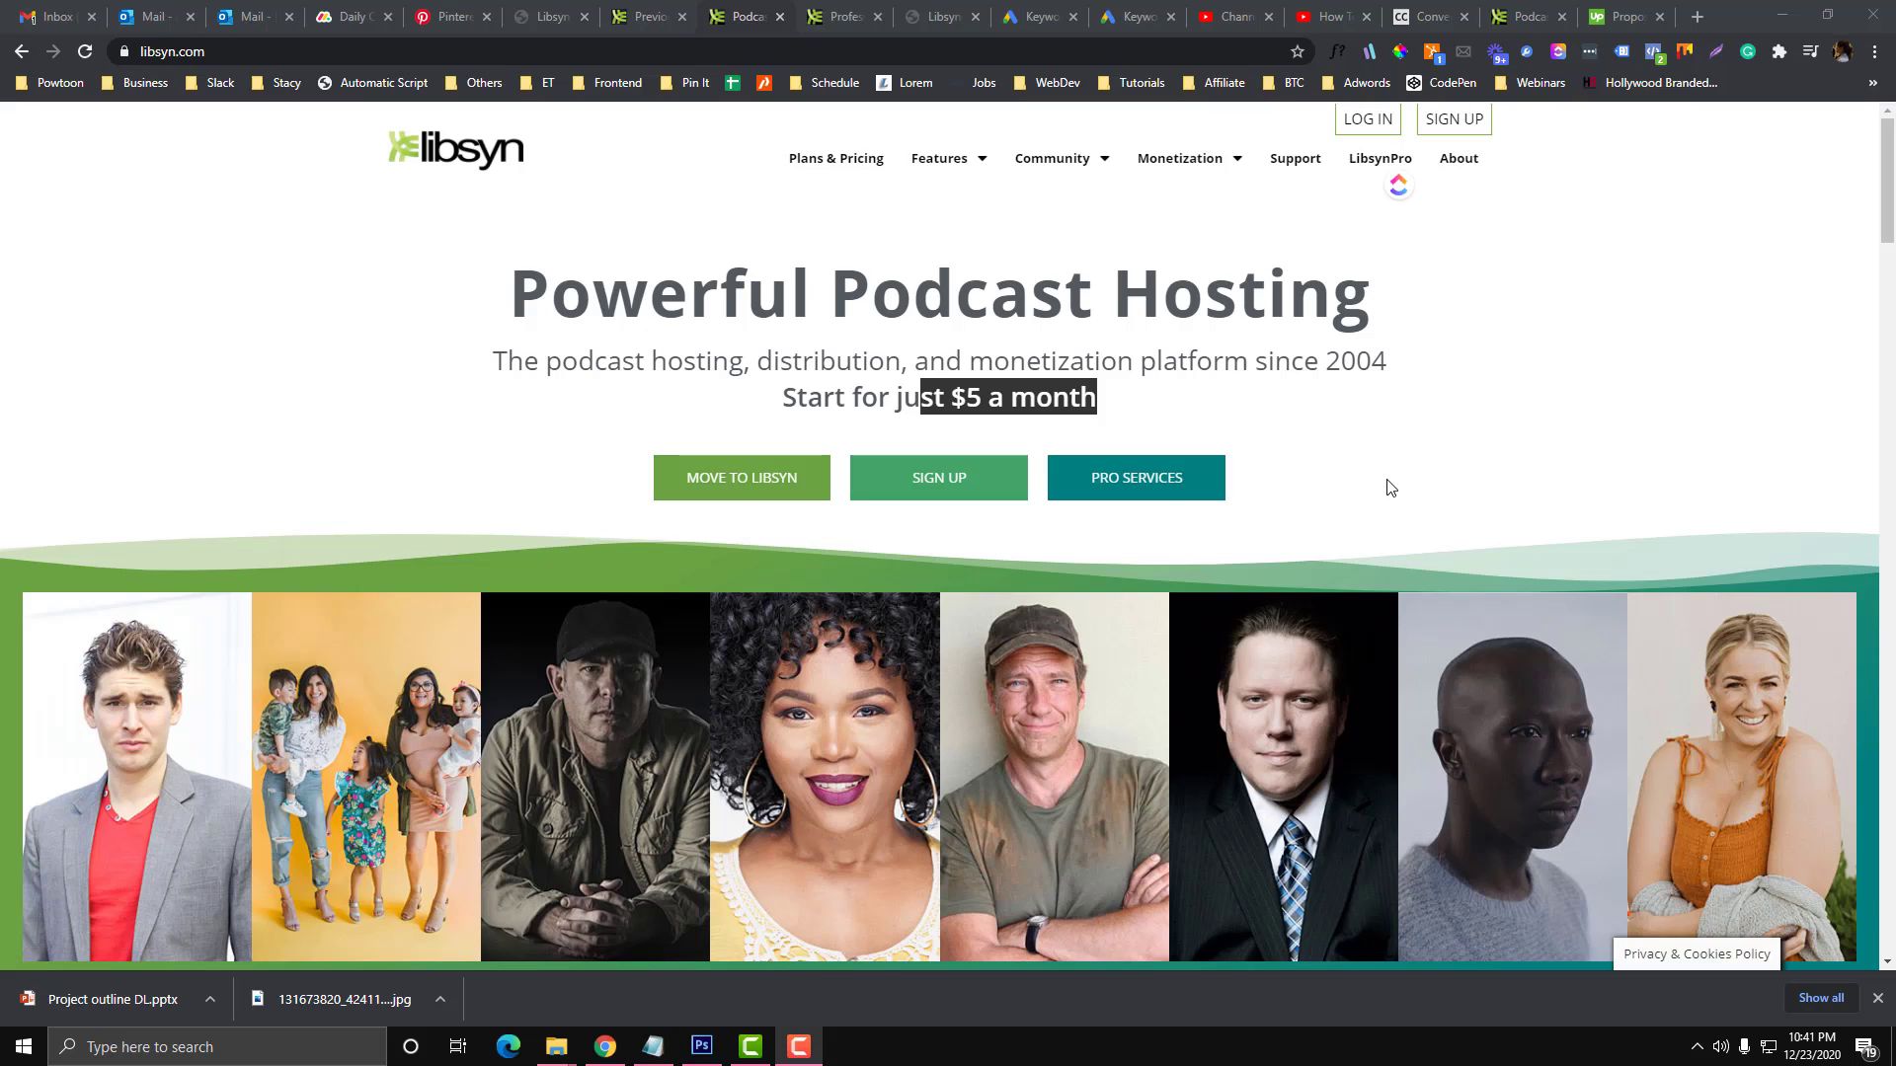
Step: Browse the LibsynPro features page, then return to the Libsyn home page
left_click(1231, 385)
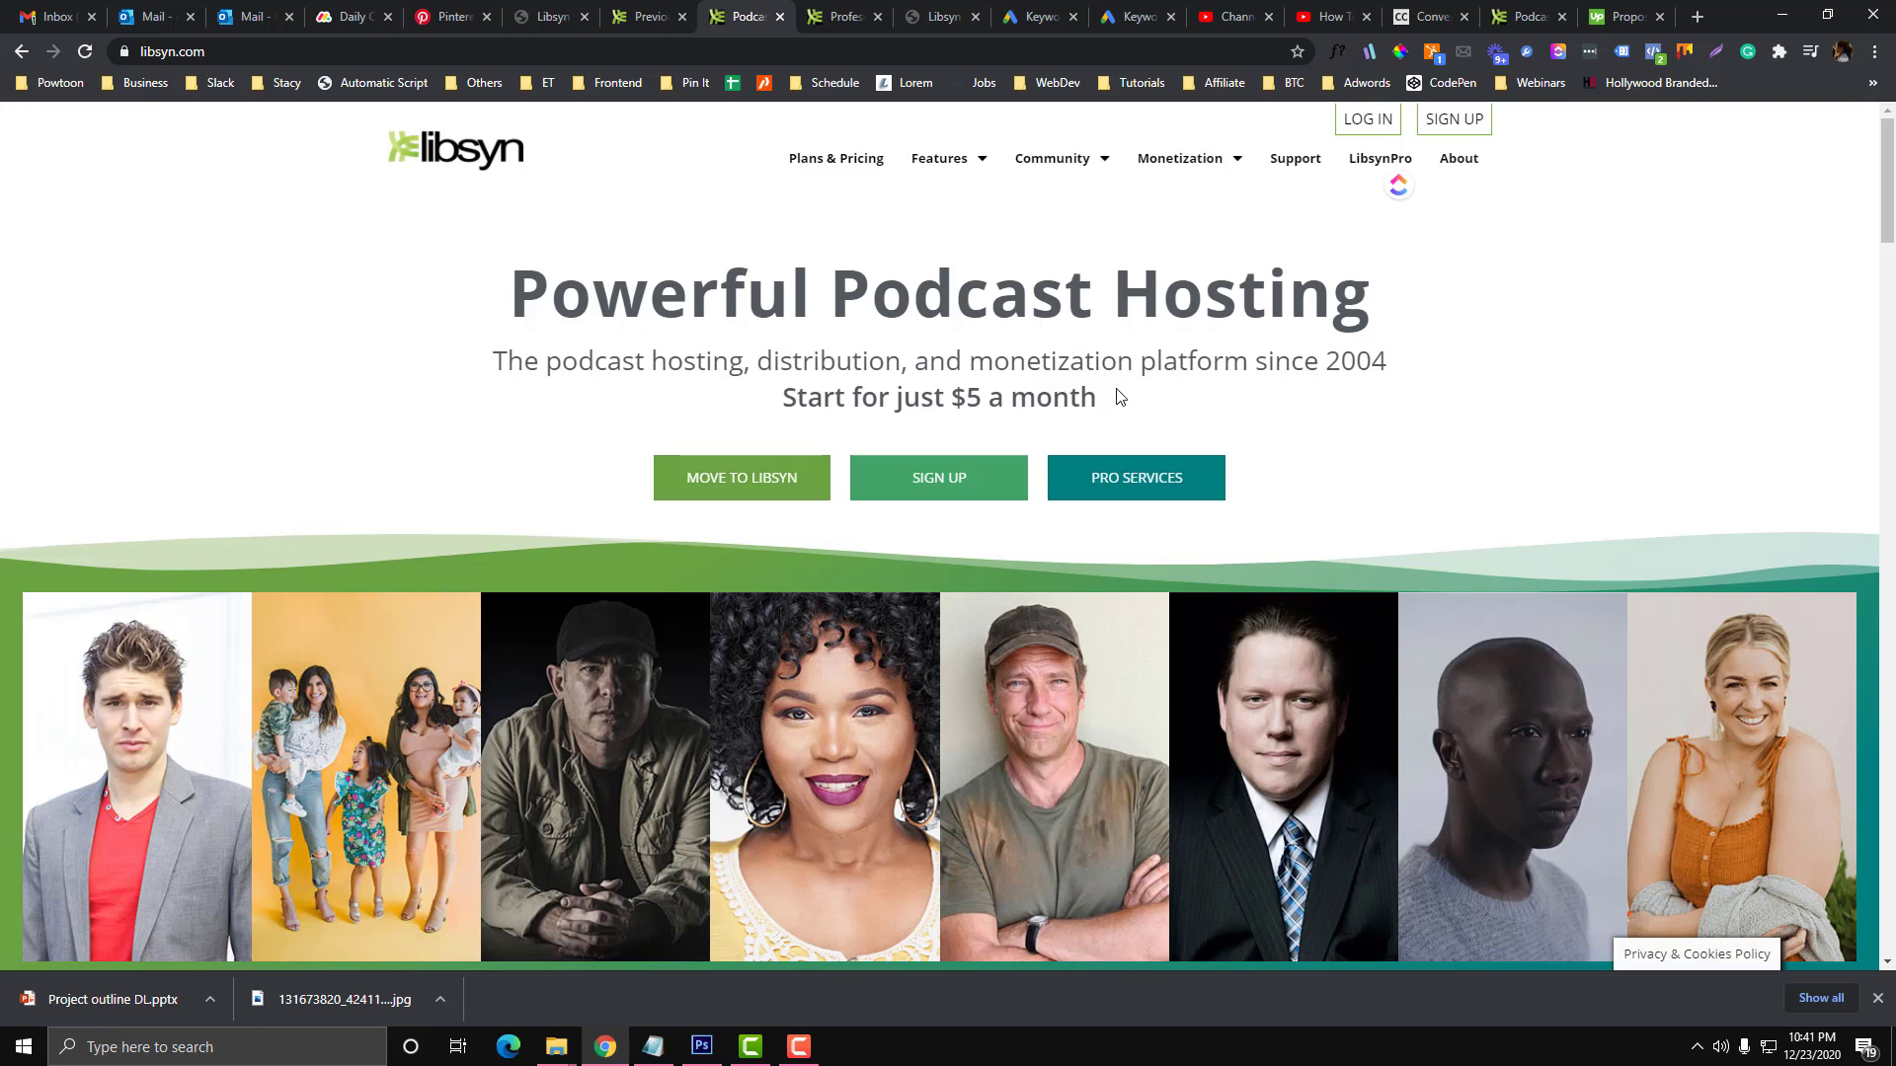
left_click(851, 17)
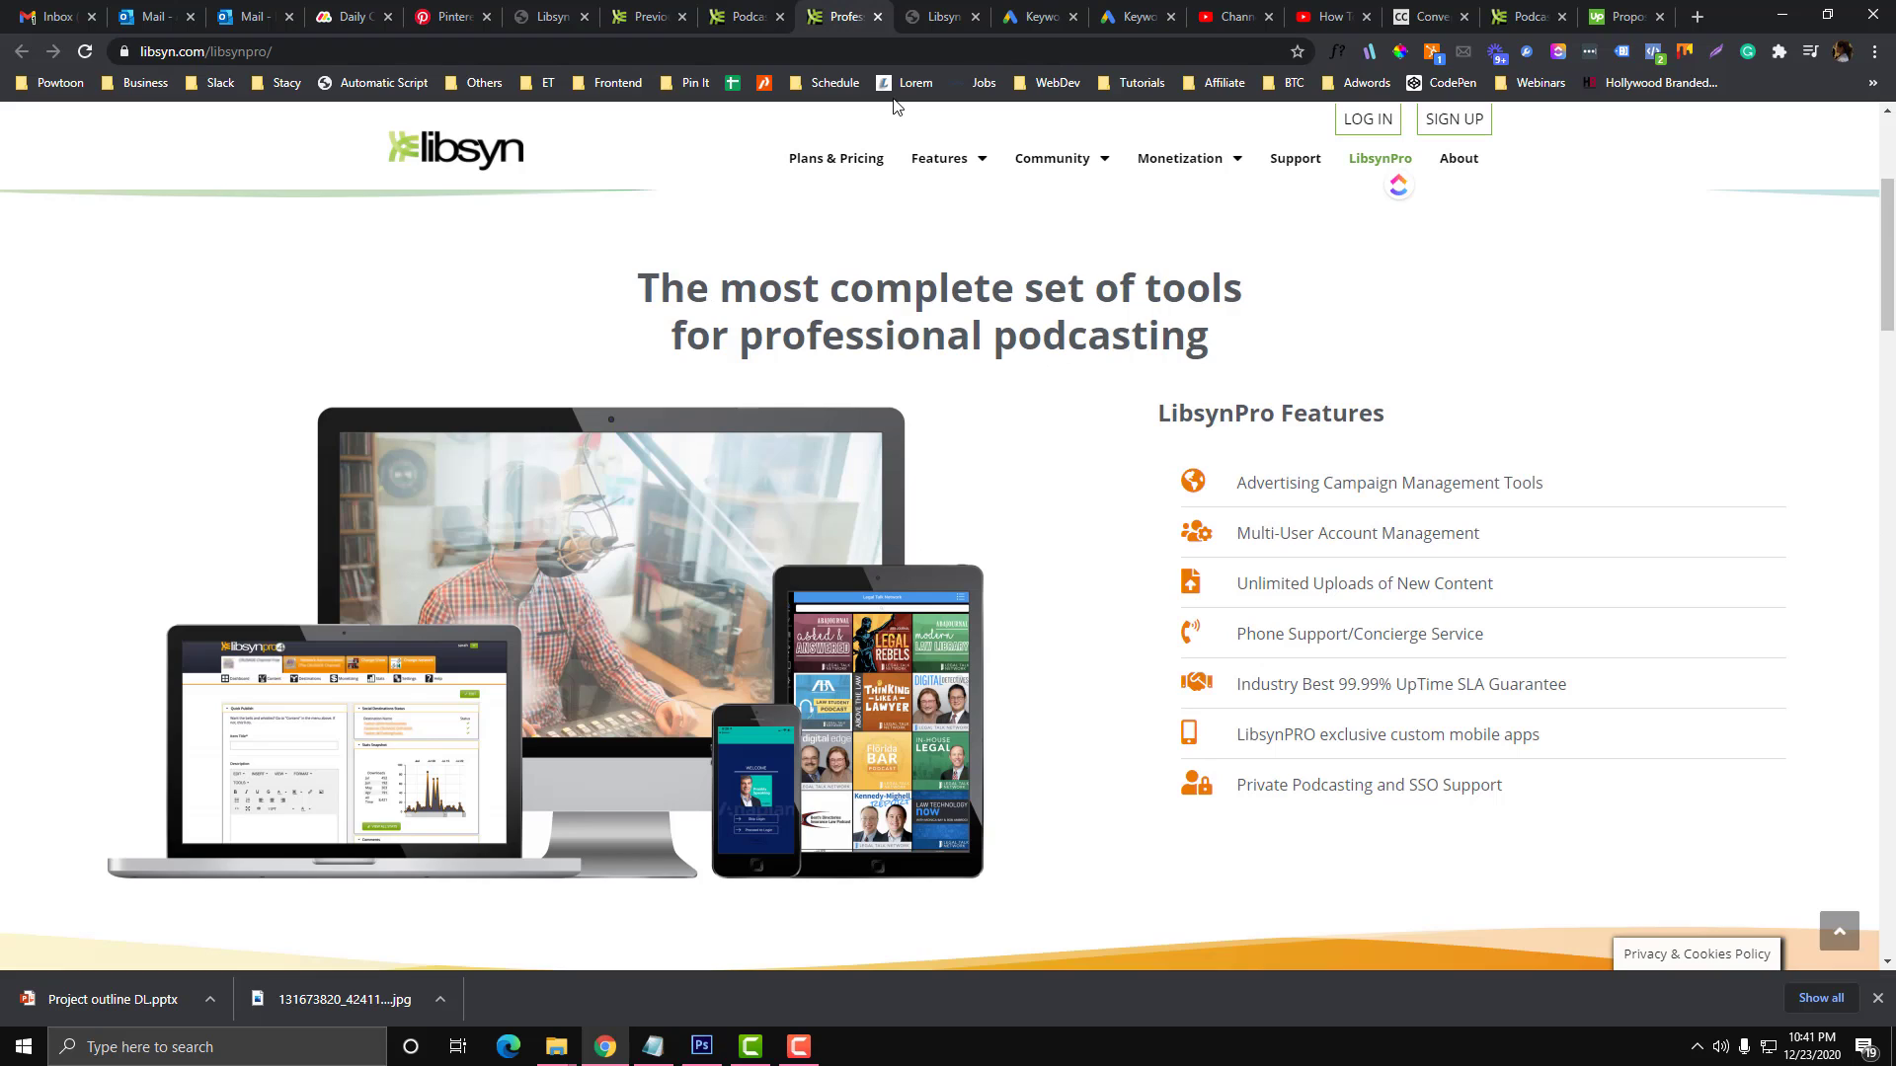
scroll(1074, 494, "down", 1)
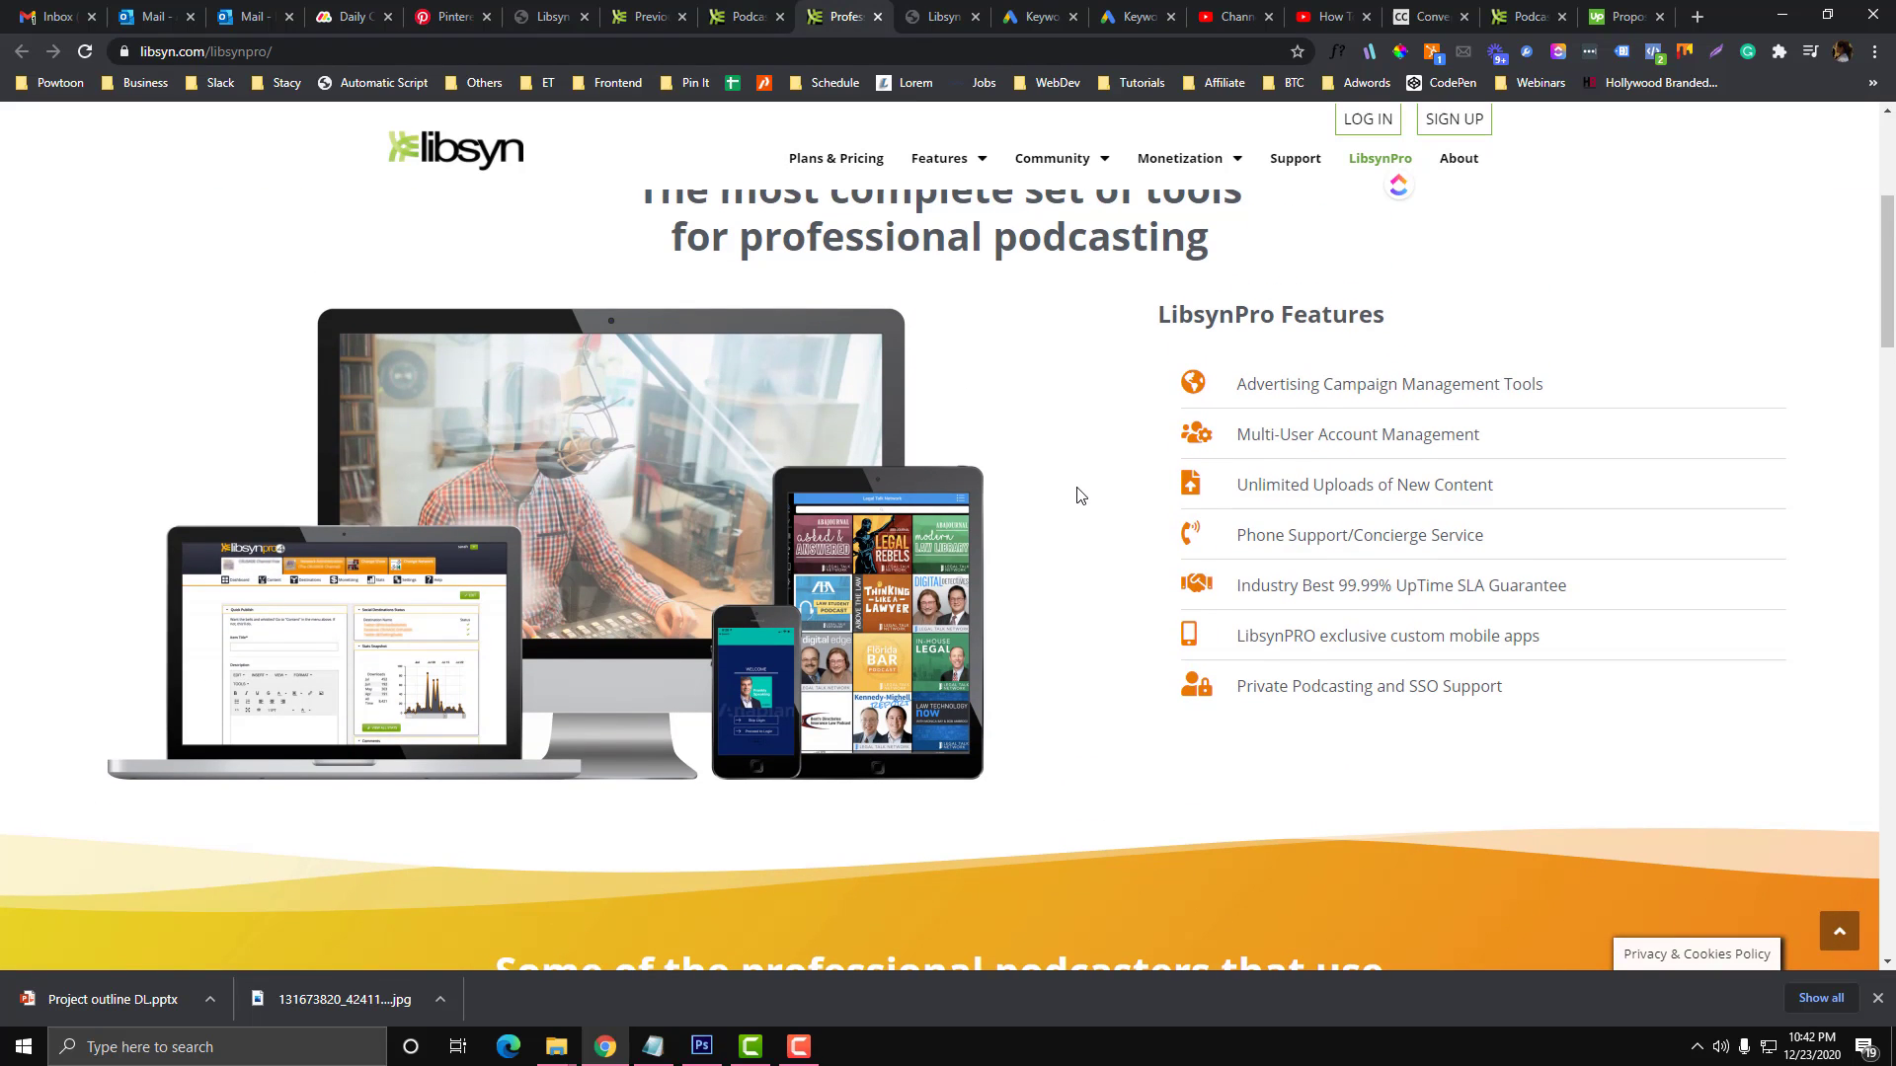
scroll(1077, 496, "up", 1)
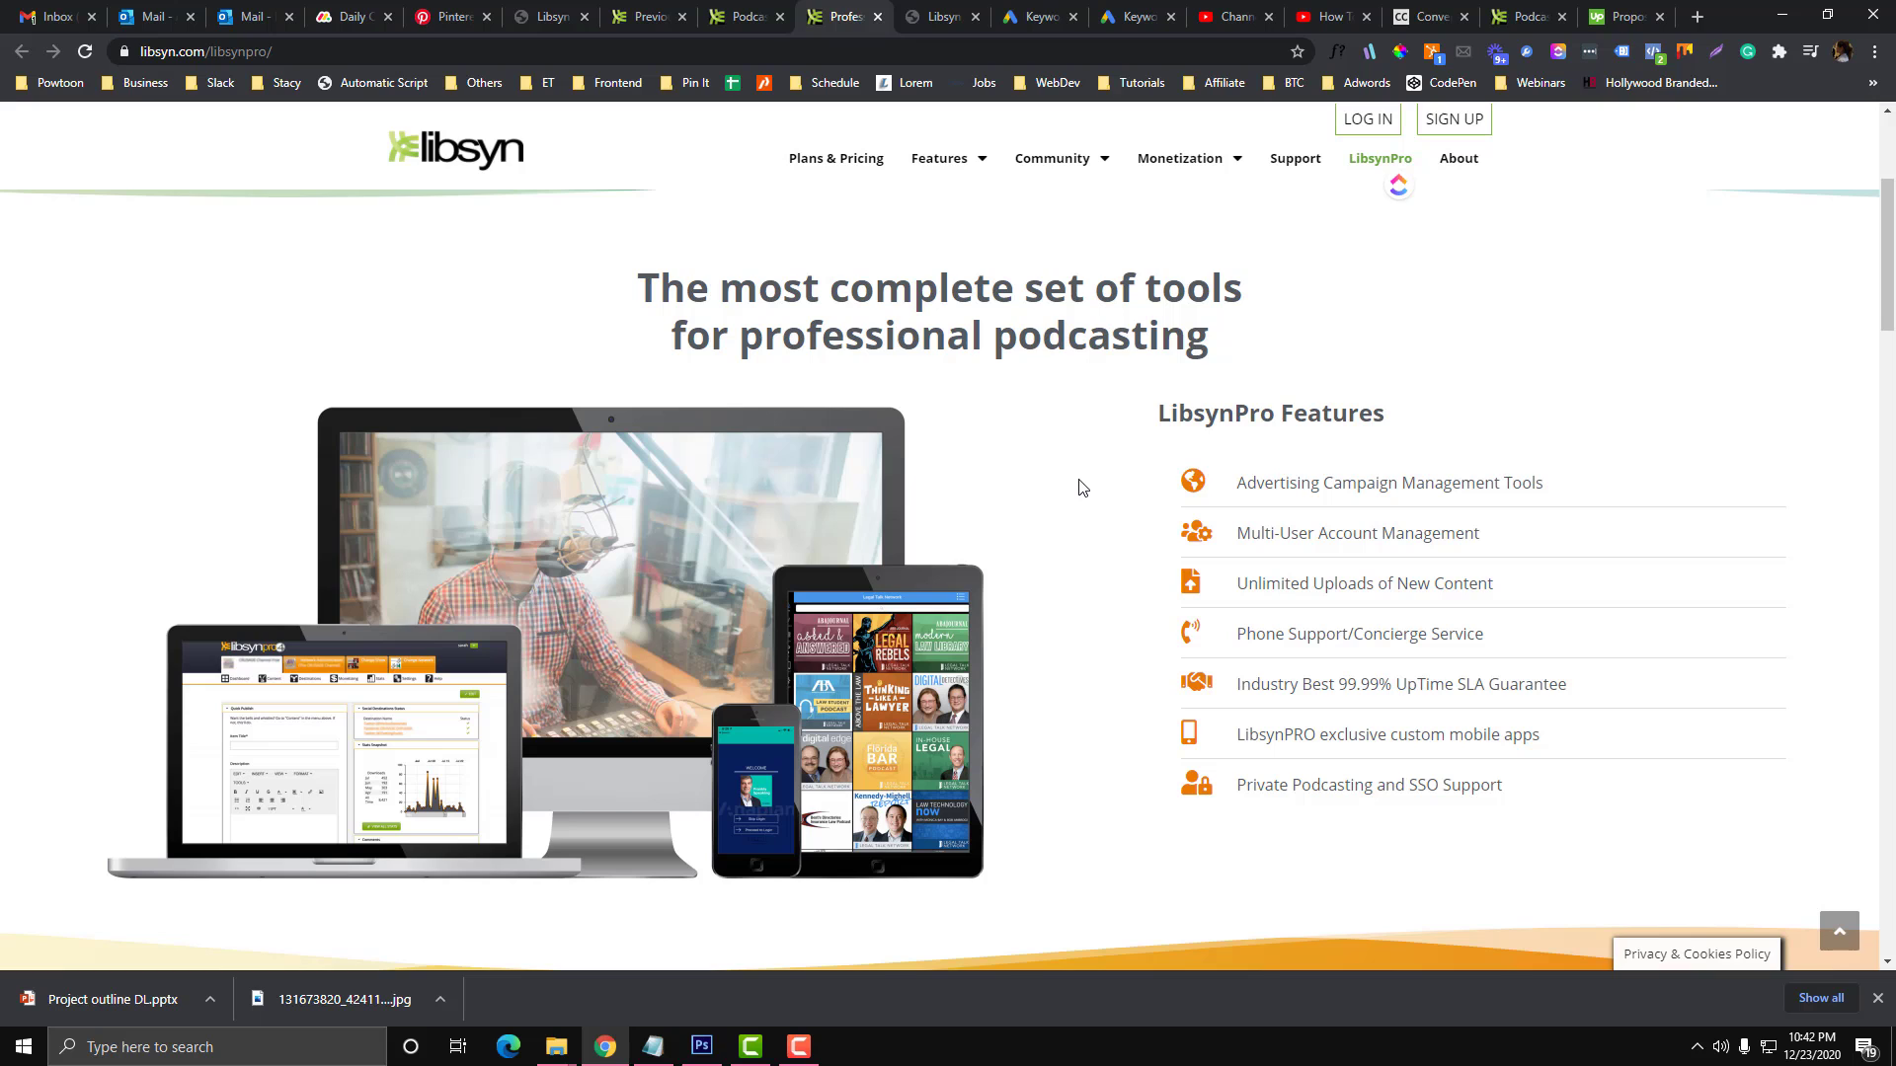
scroll(1078, 487, "up", 1)
left_click(748, 20)
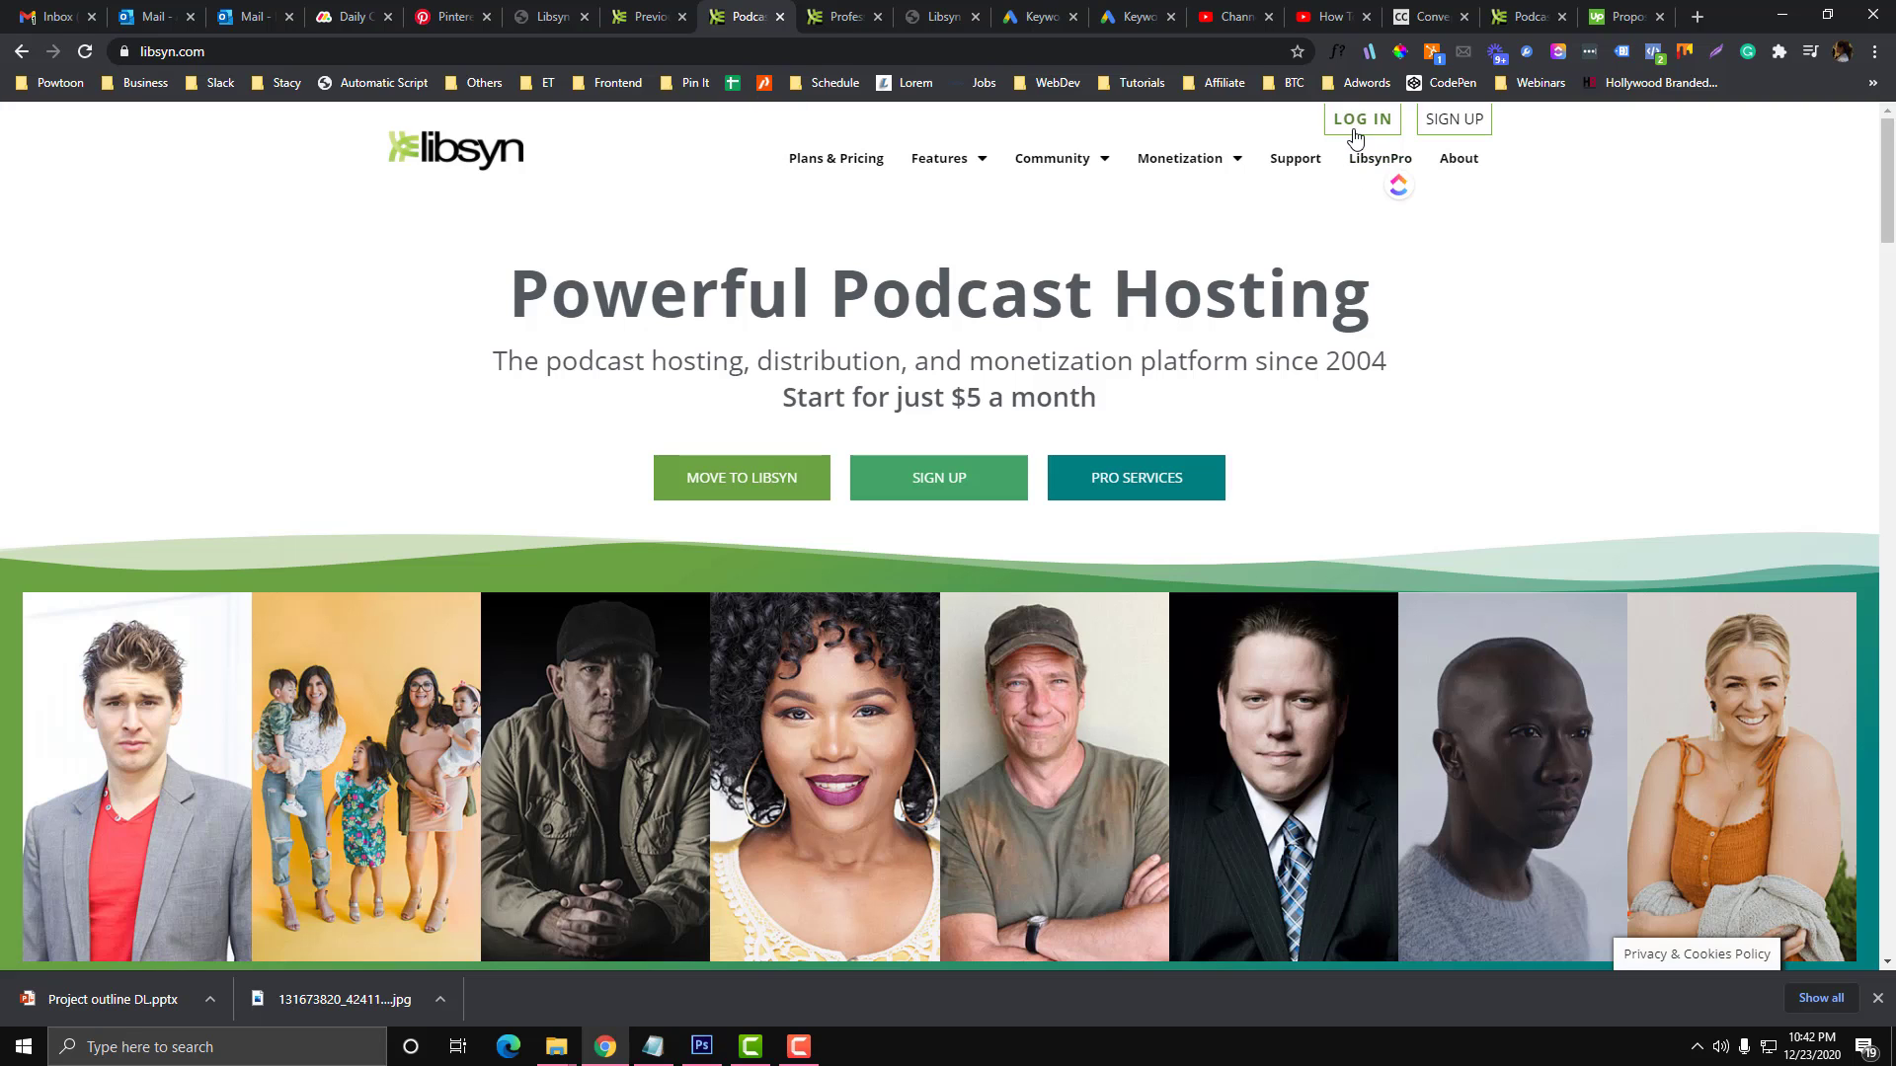
Step: Go to Content > Previously Published and bring up the Add New Content choices
left_click(680, 10)
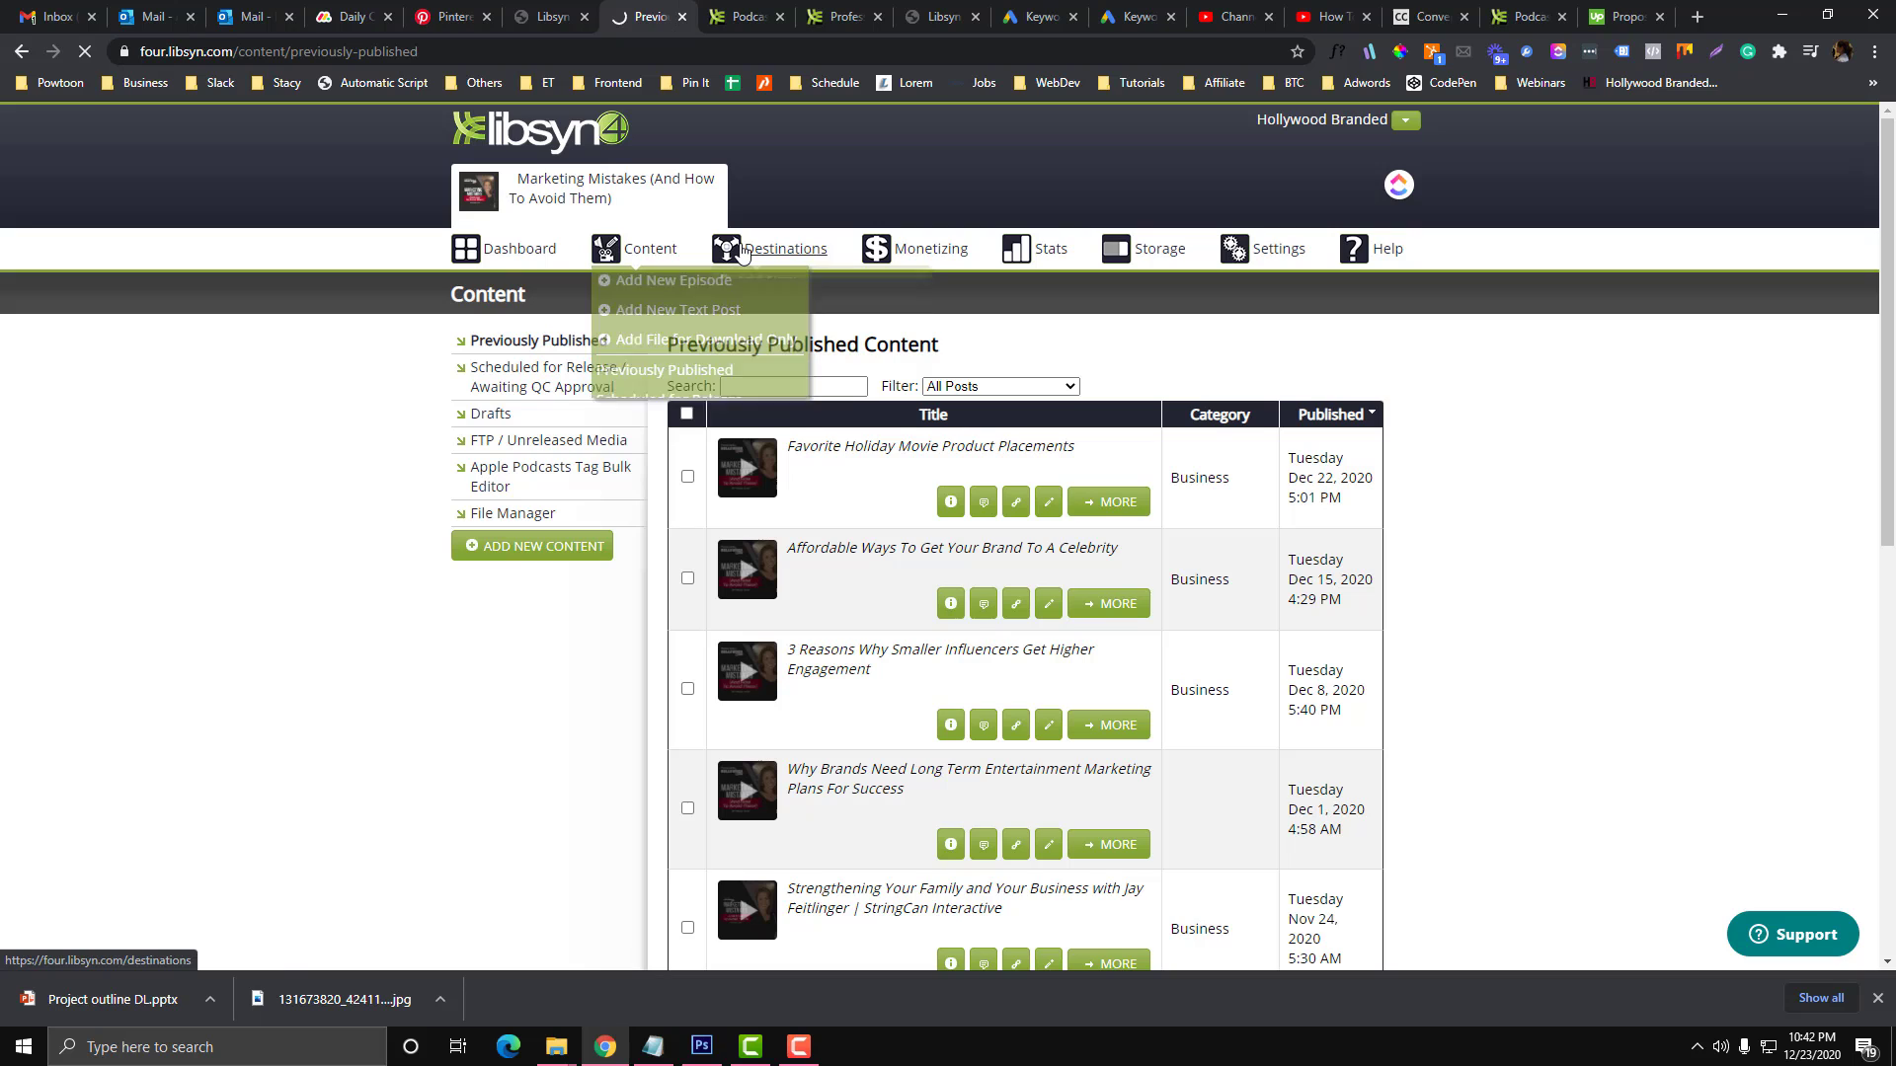
left_click(745, 253)
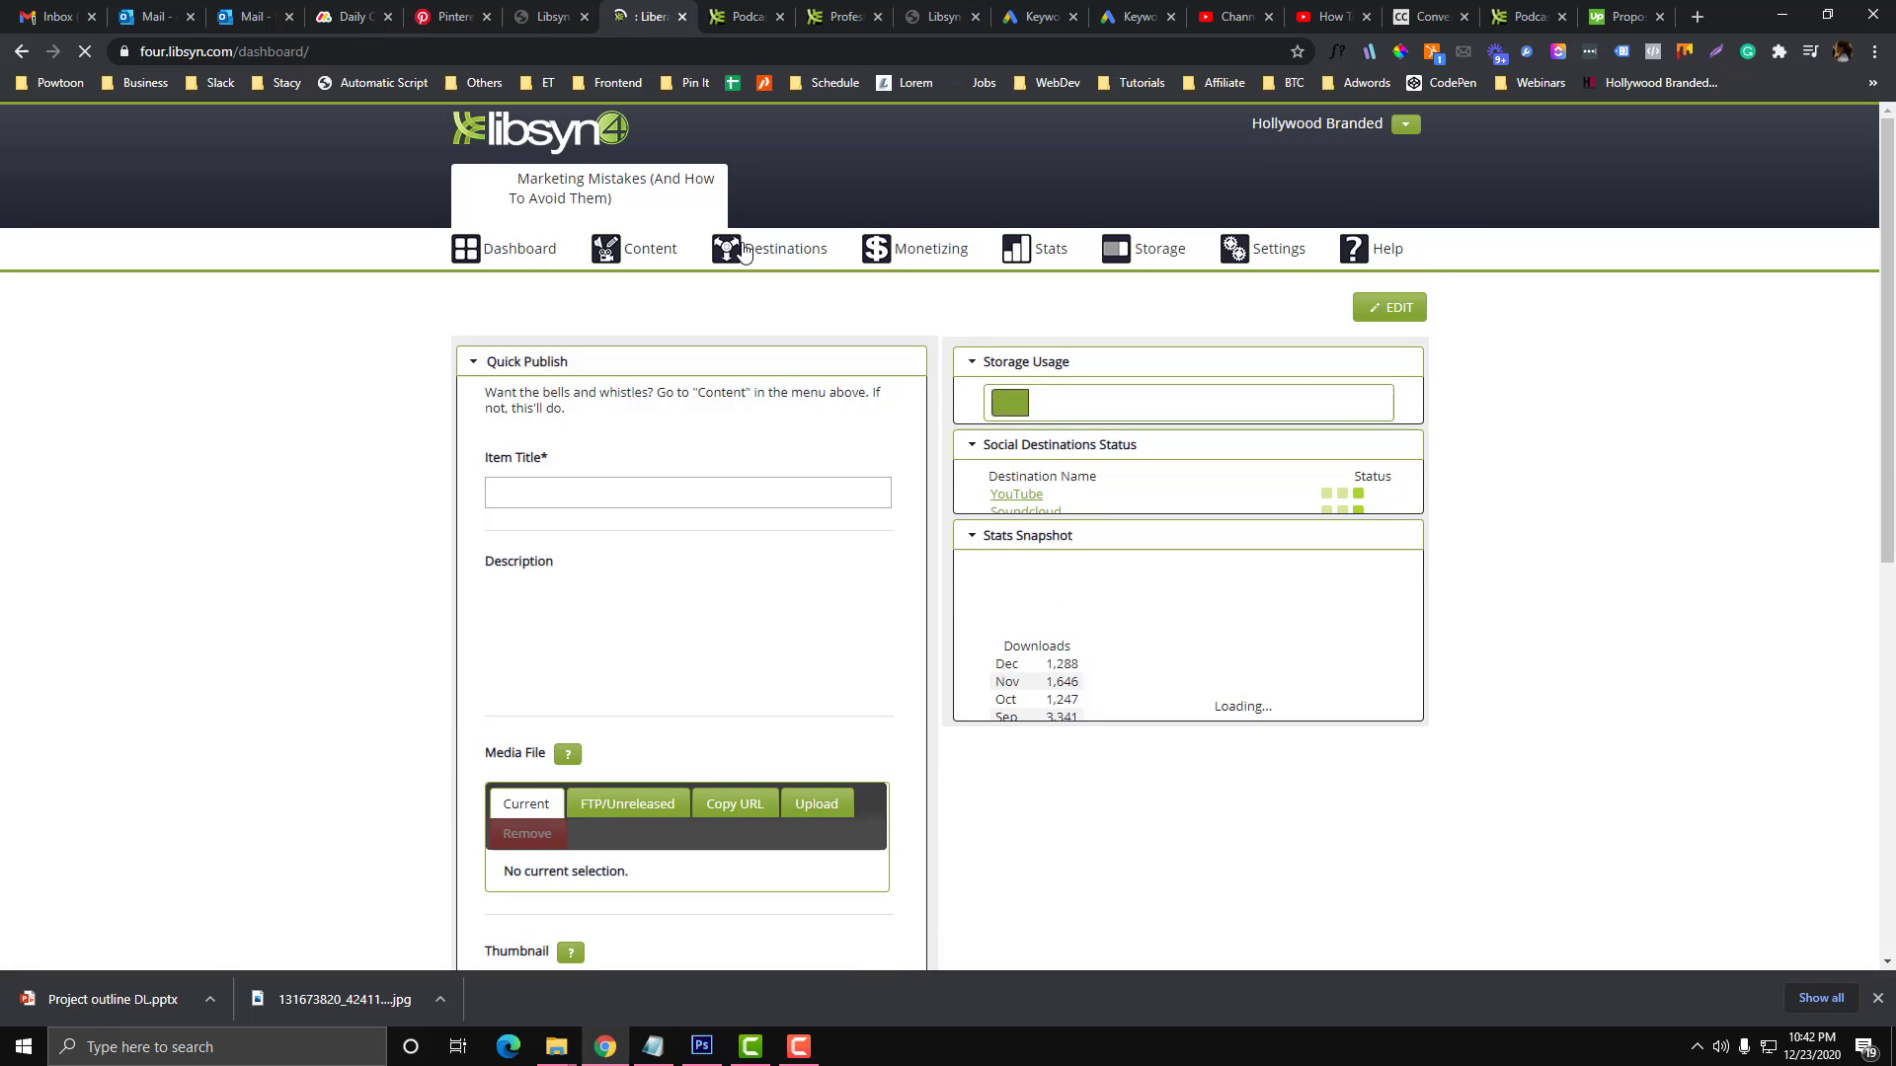
mouse_move(746, 253)
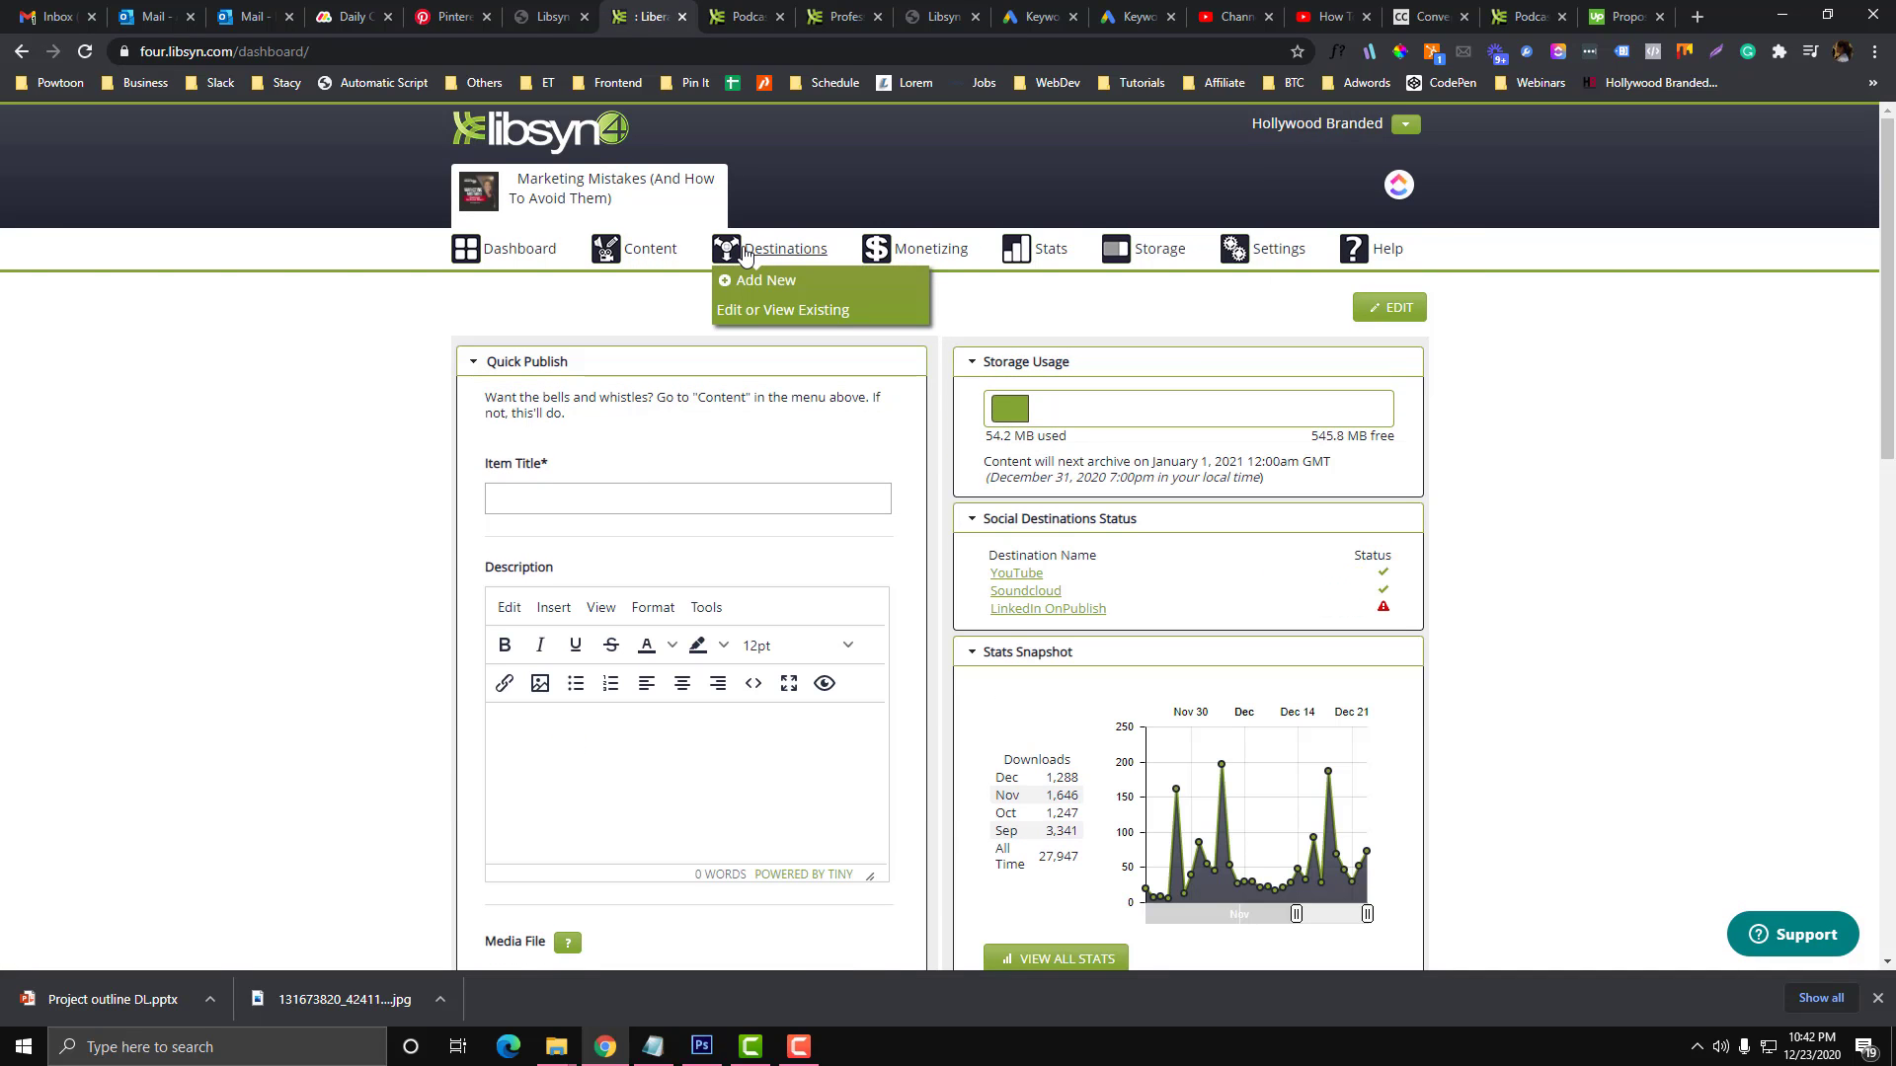
mouse_move(670, 250)
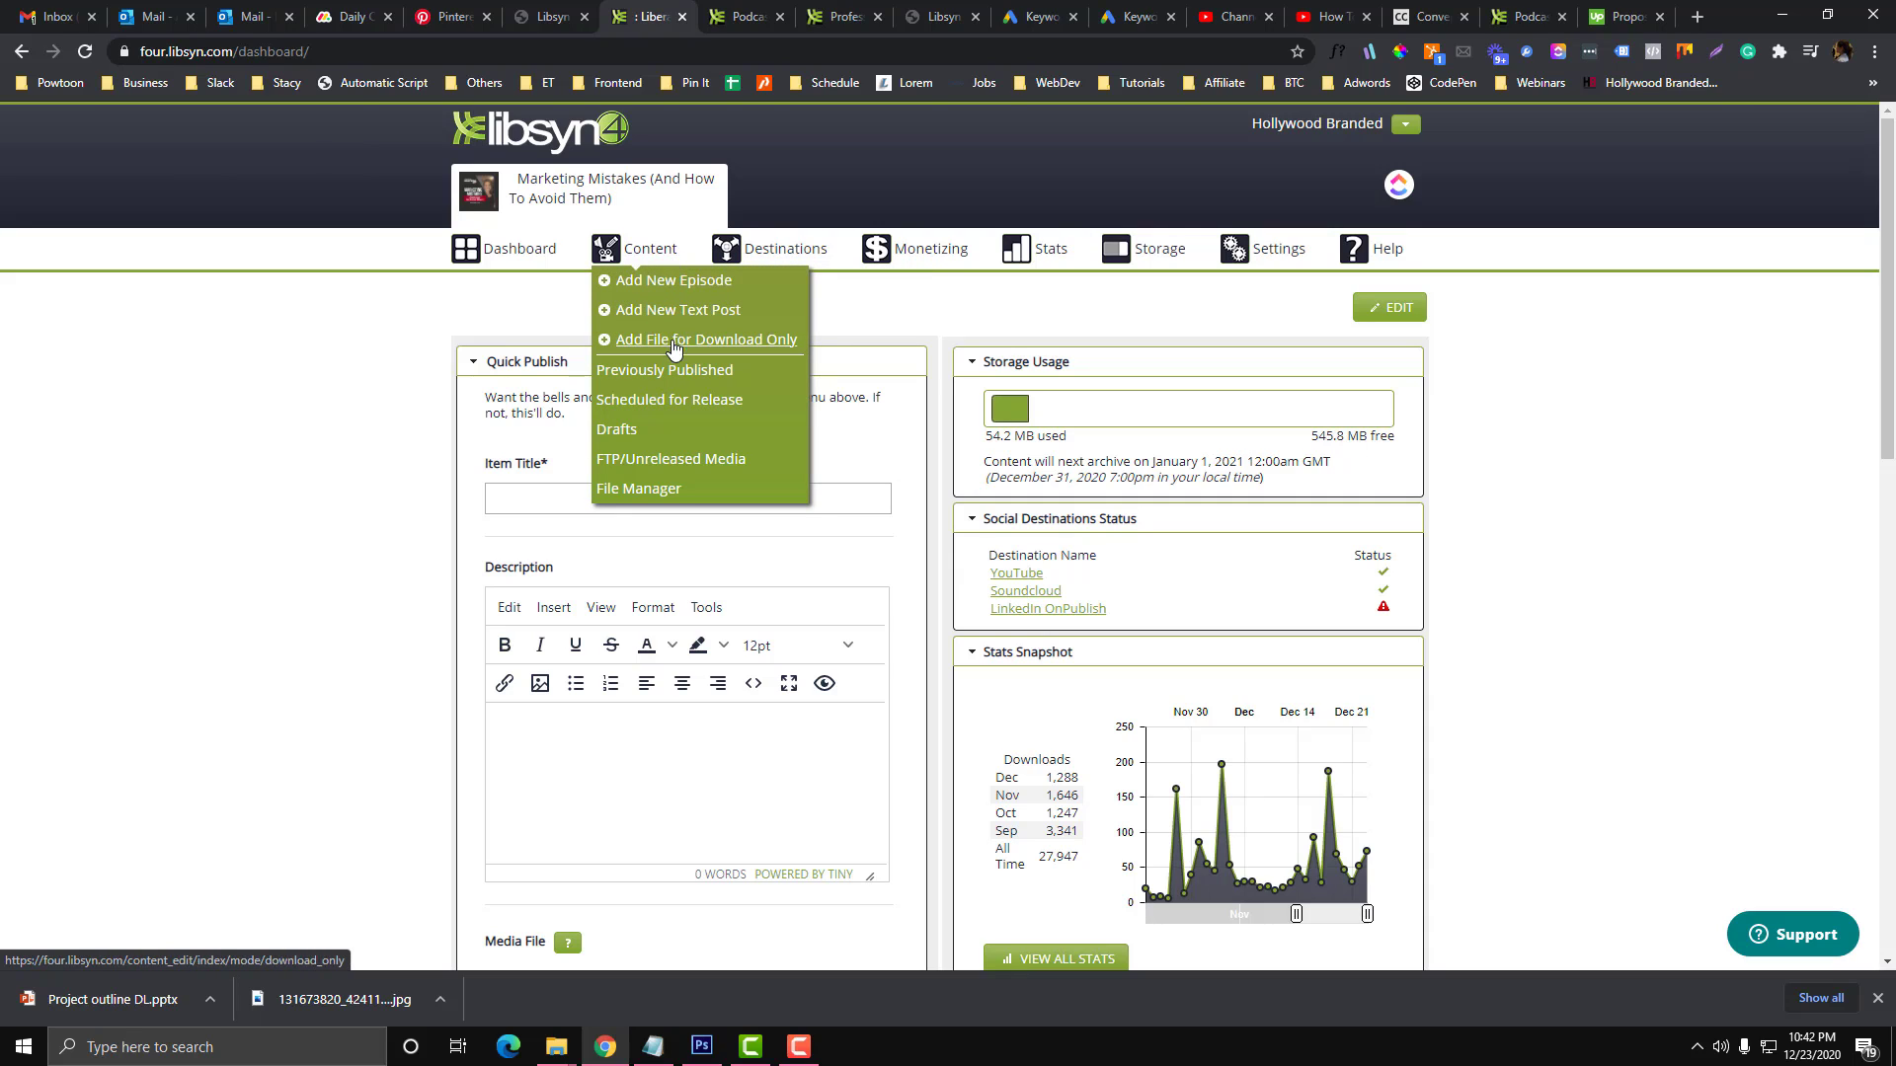
left_click(628, 372)
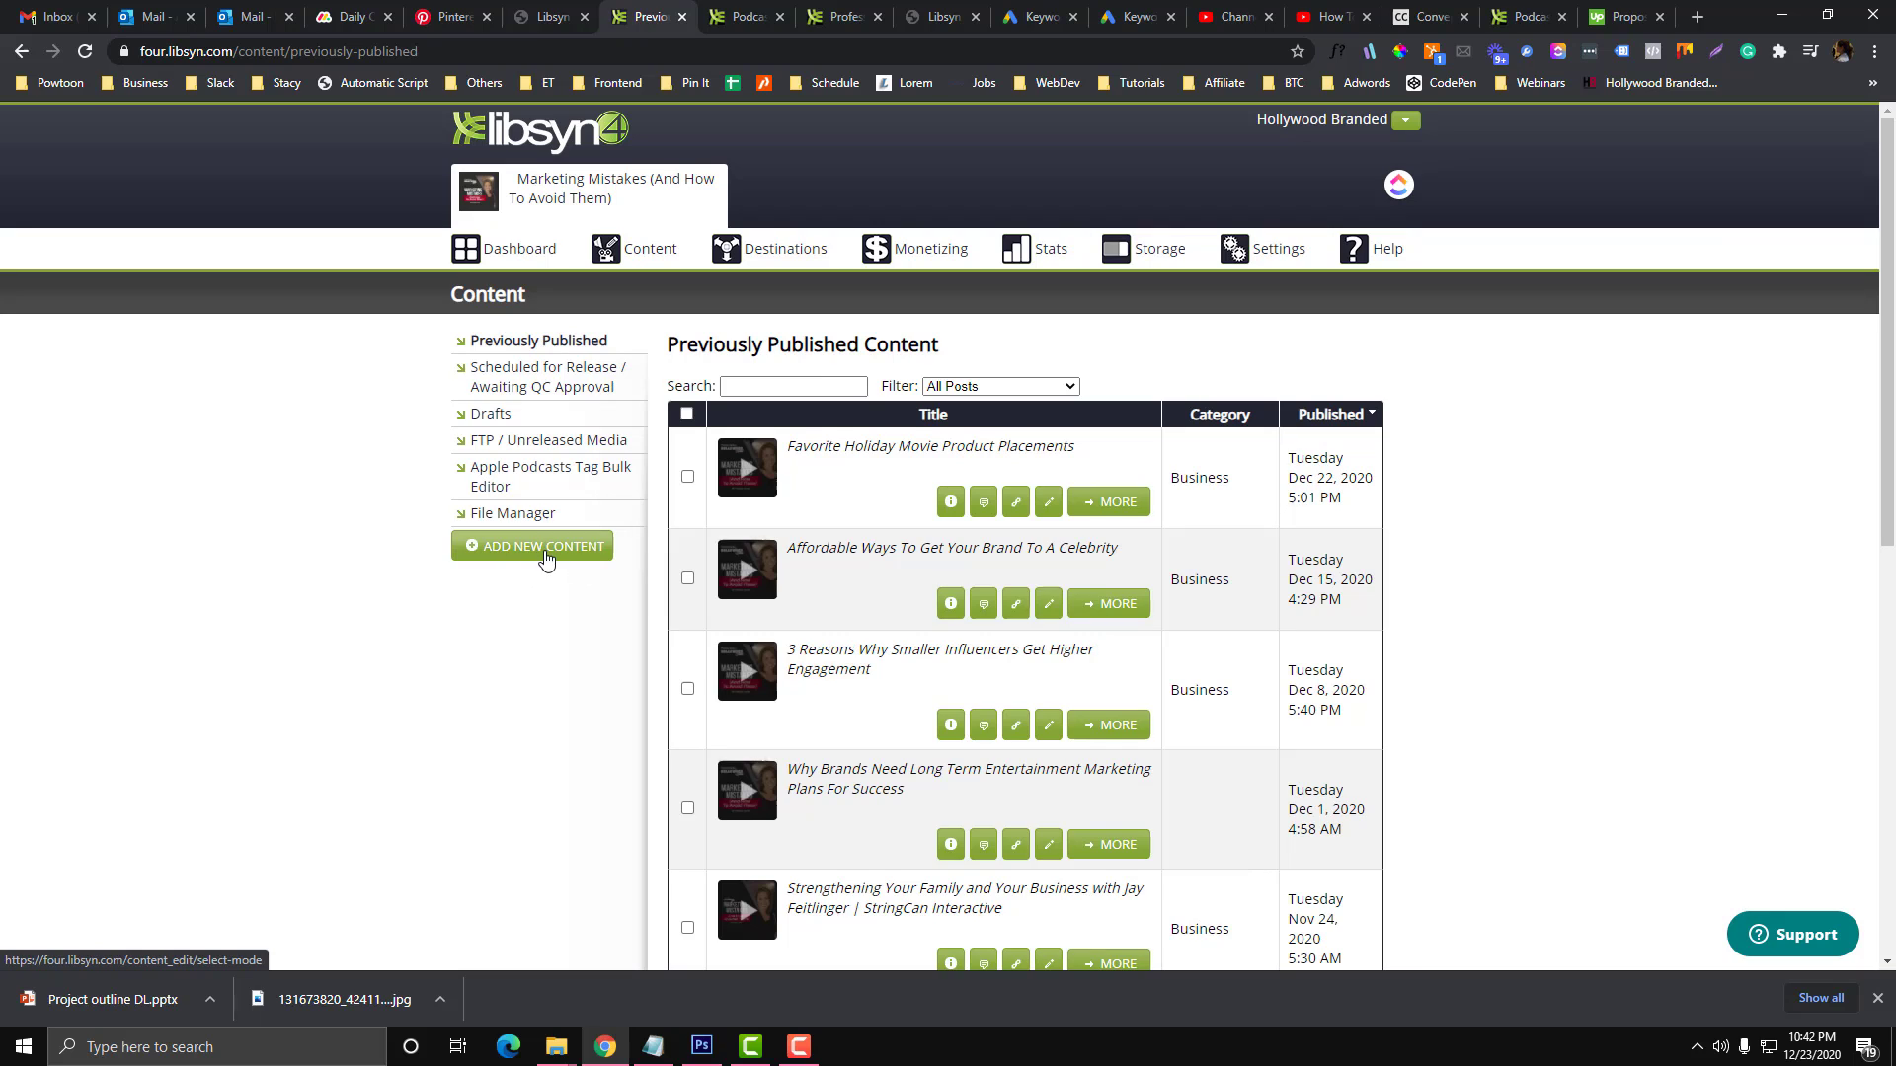
left_click(546, 558)
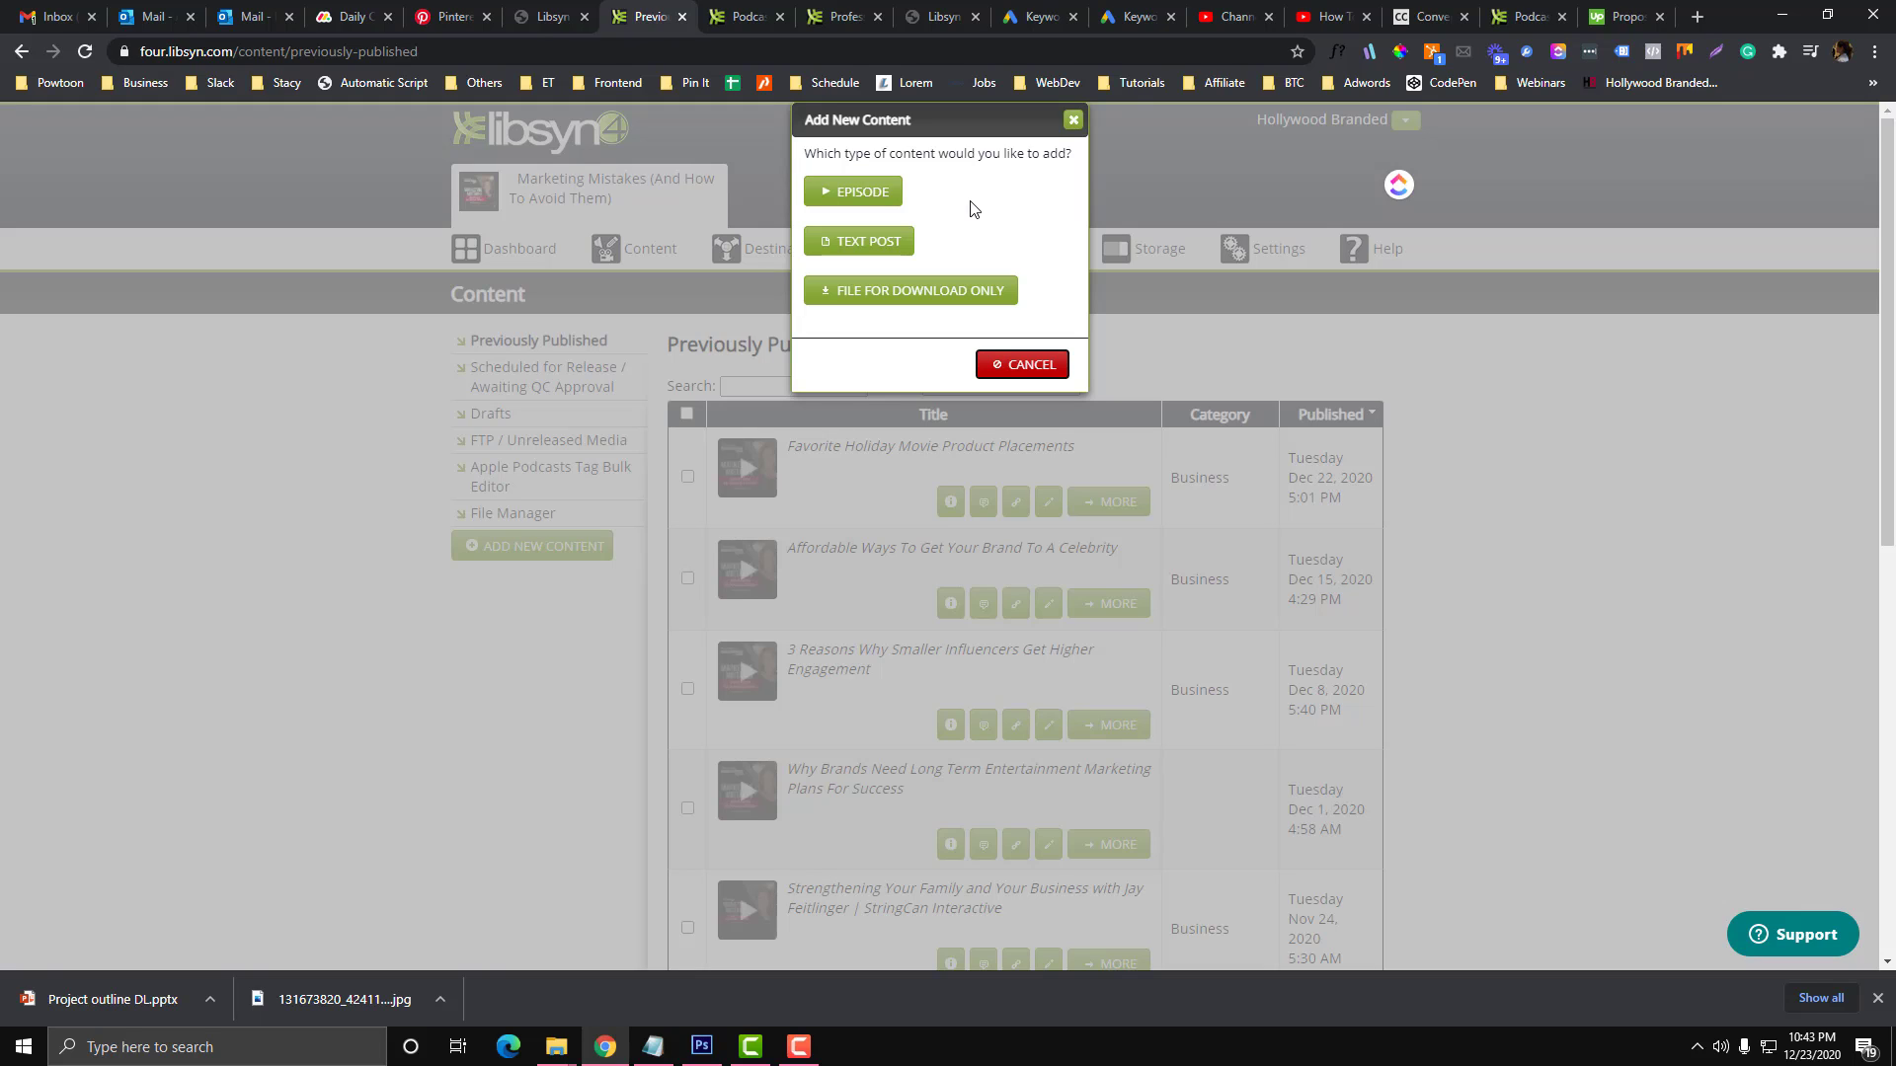
Step: Start a new Episode, check the Master File options without choosing, and go to 2. Details
left_click(885, 203)
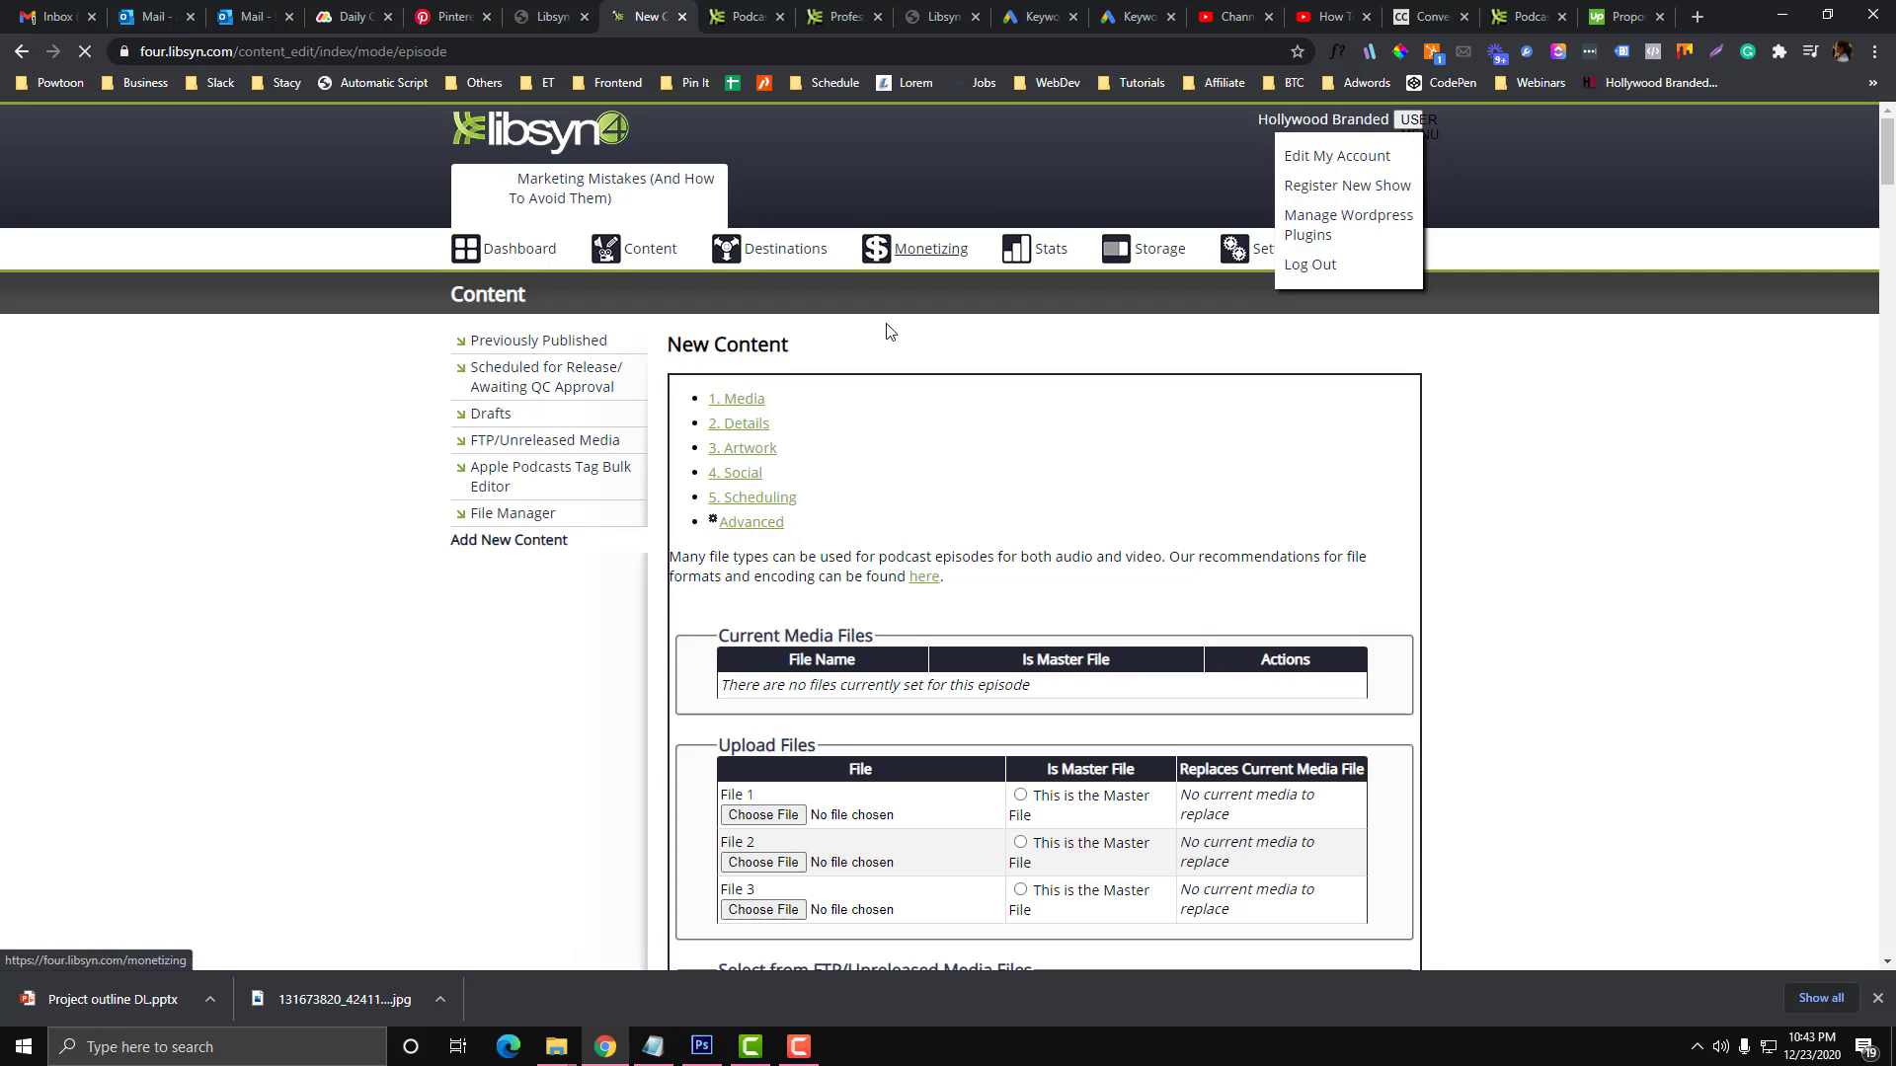
scroll(691, 326, "down", 2)
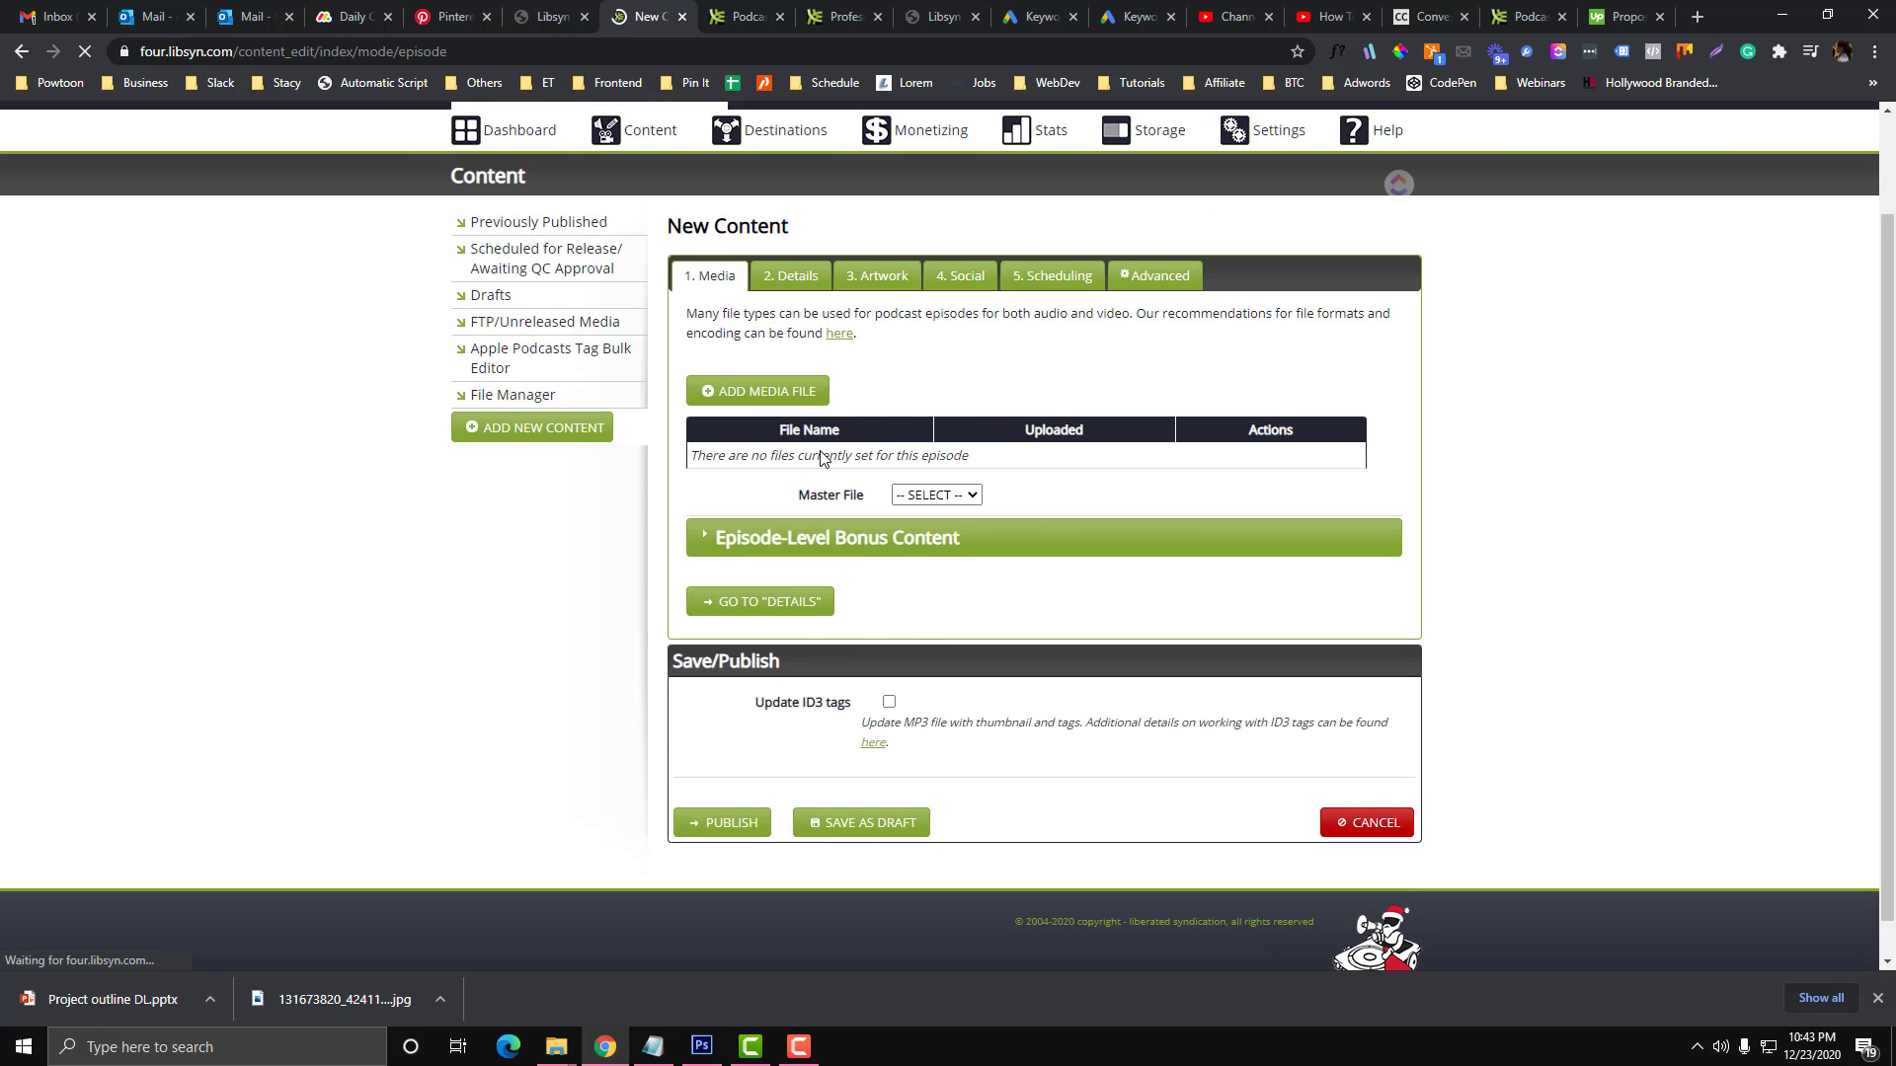
left_click(936, 494)
left_click(938, 494)
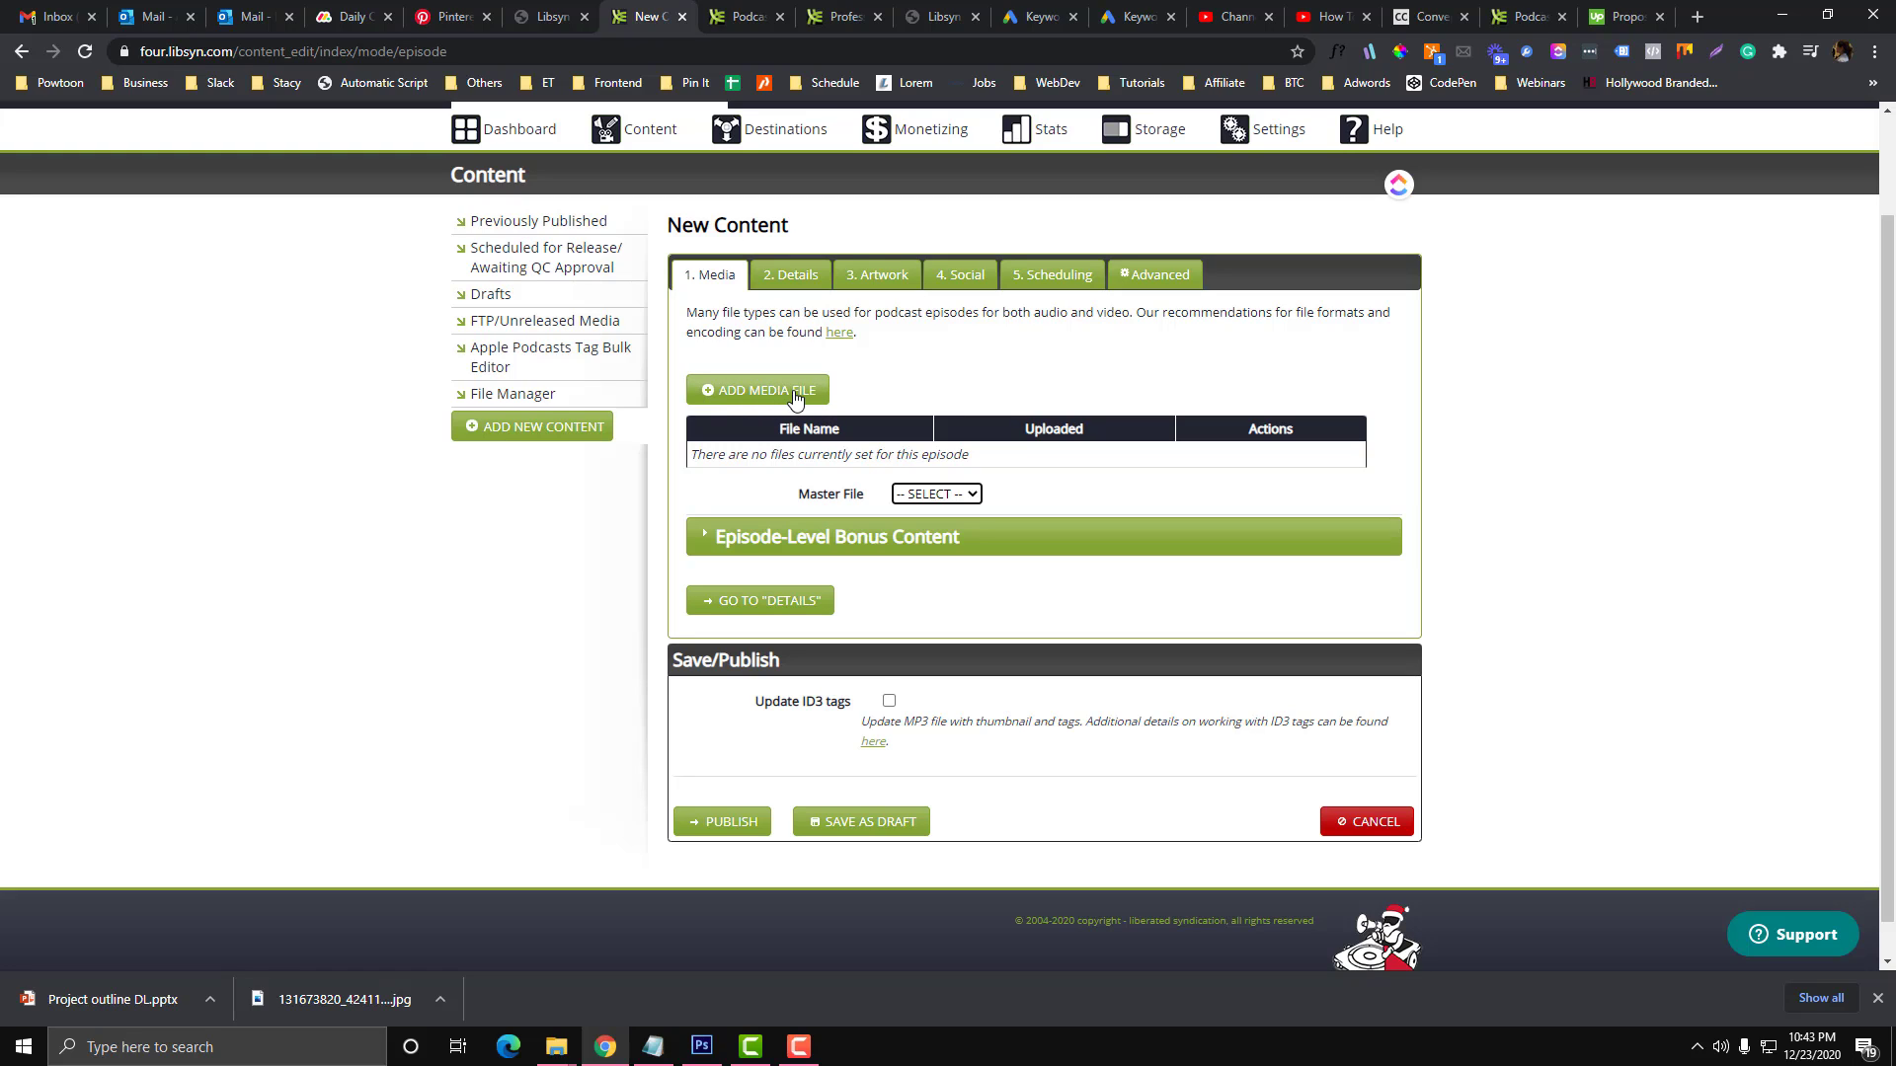
left_click(768, 276)
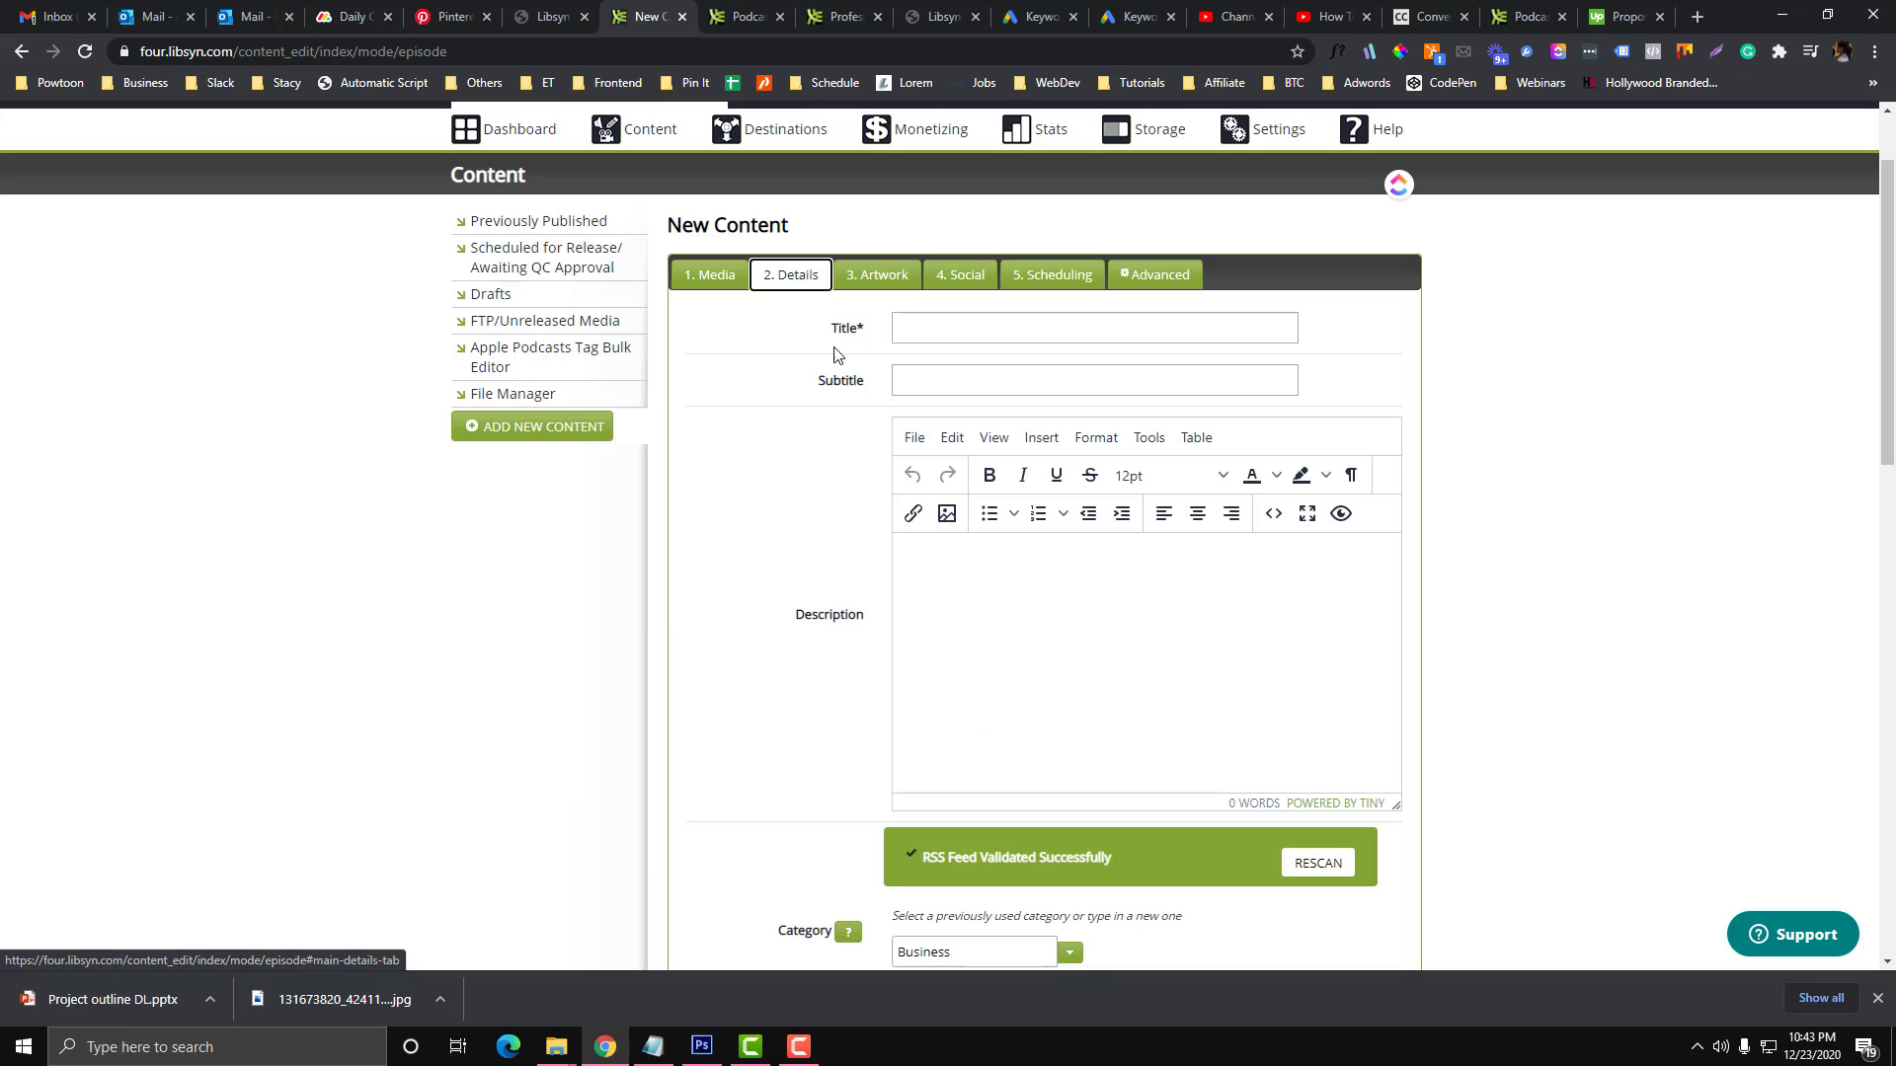
Step: Go through the empty Title, Subtitle, Description, Category and Tags fields
left_click(917, 326)
left_click(919, 377)
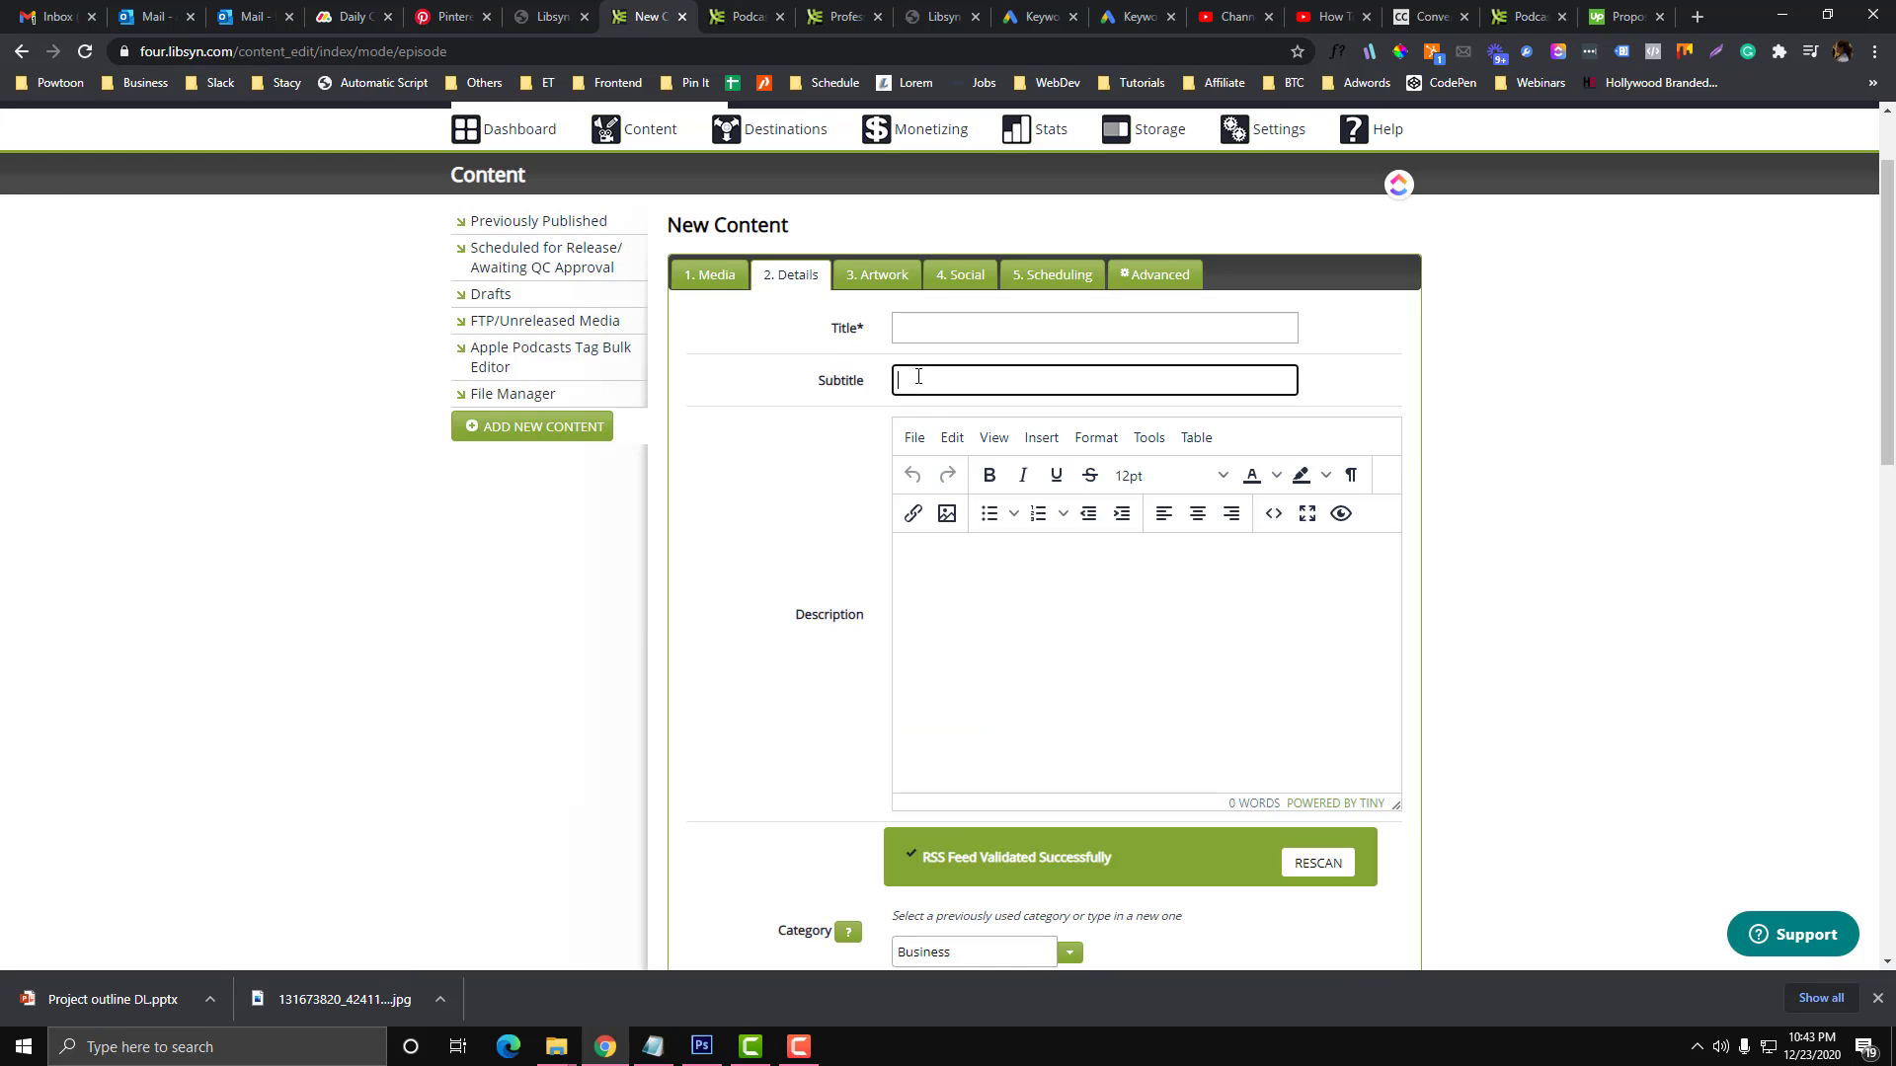
left_click(938, 632)
scroll(946, 622, "down", 4)
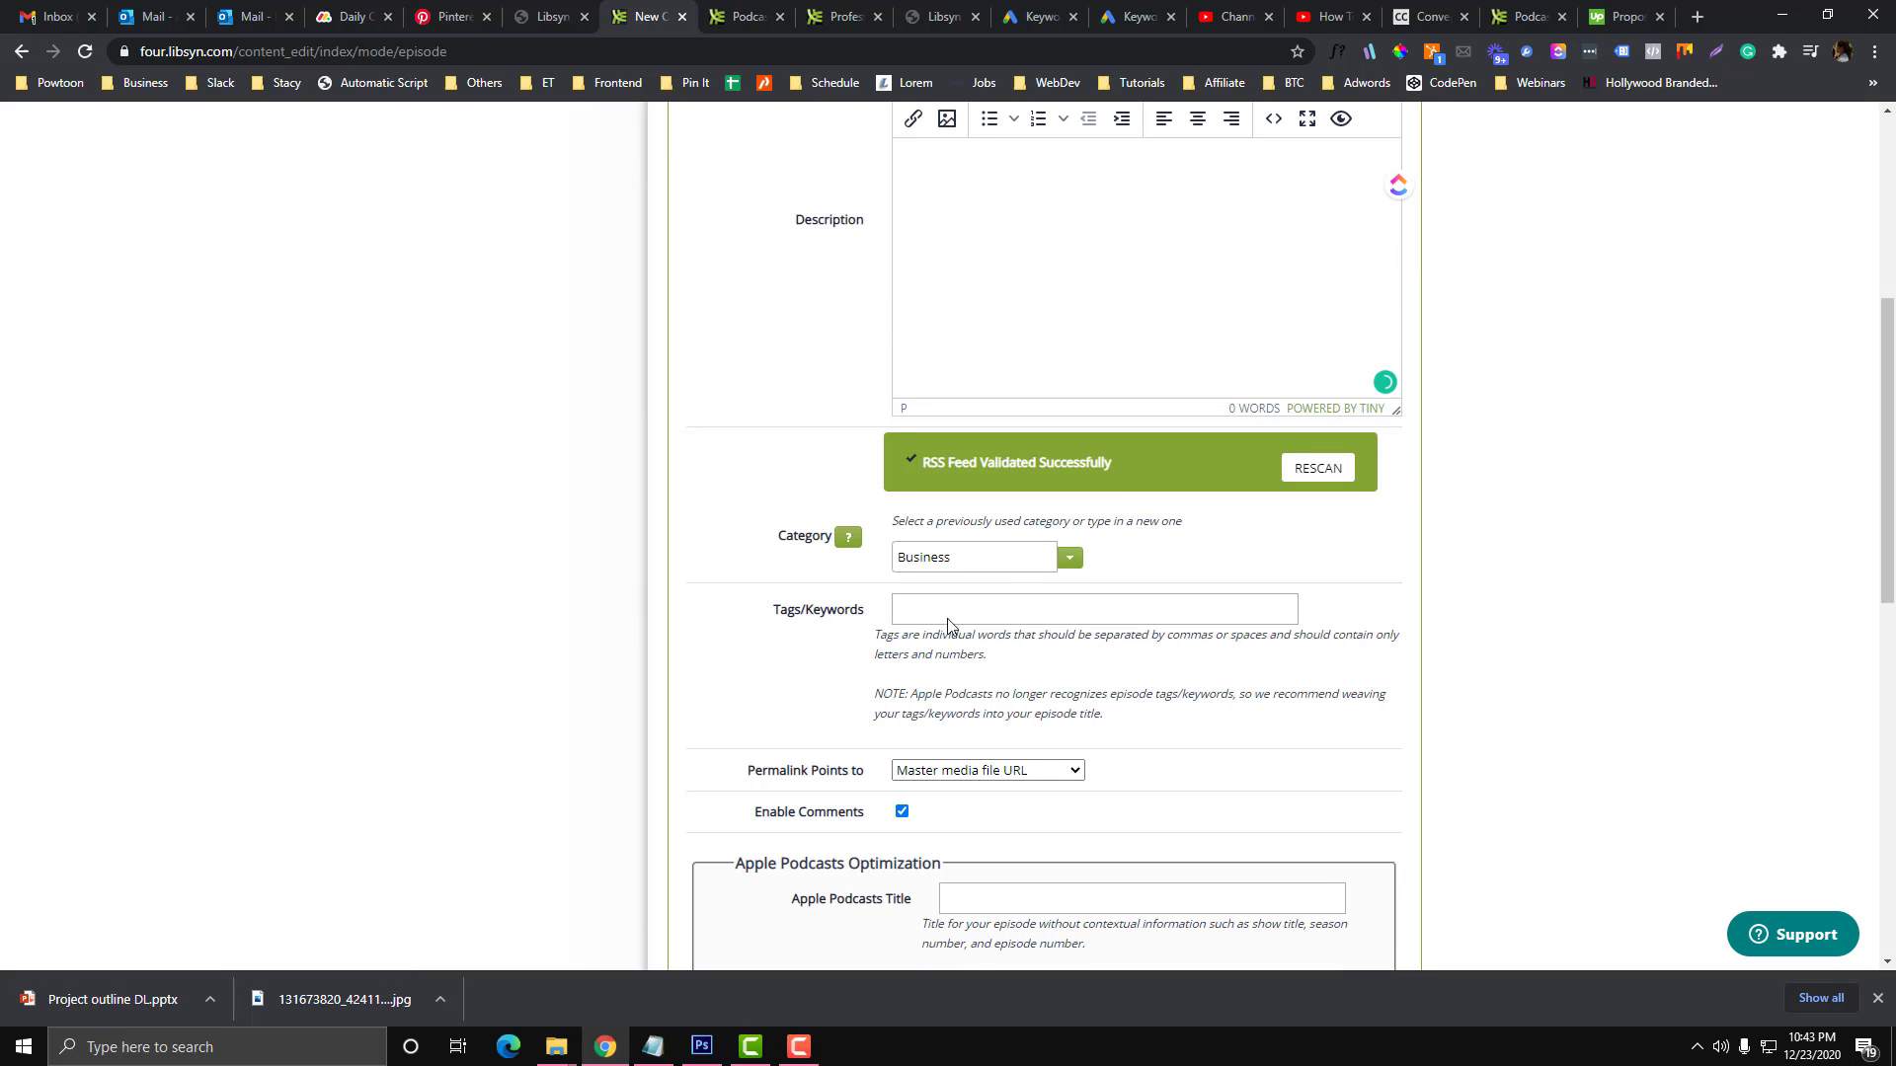
left_click(980, 562)
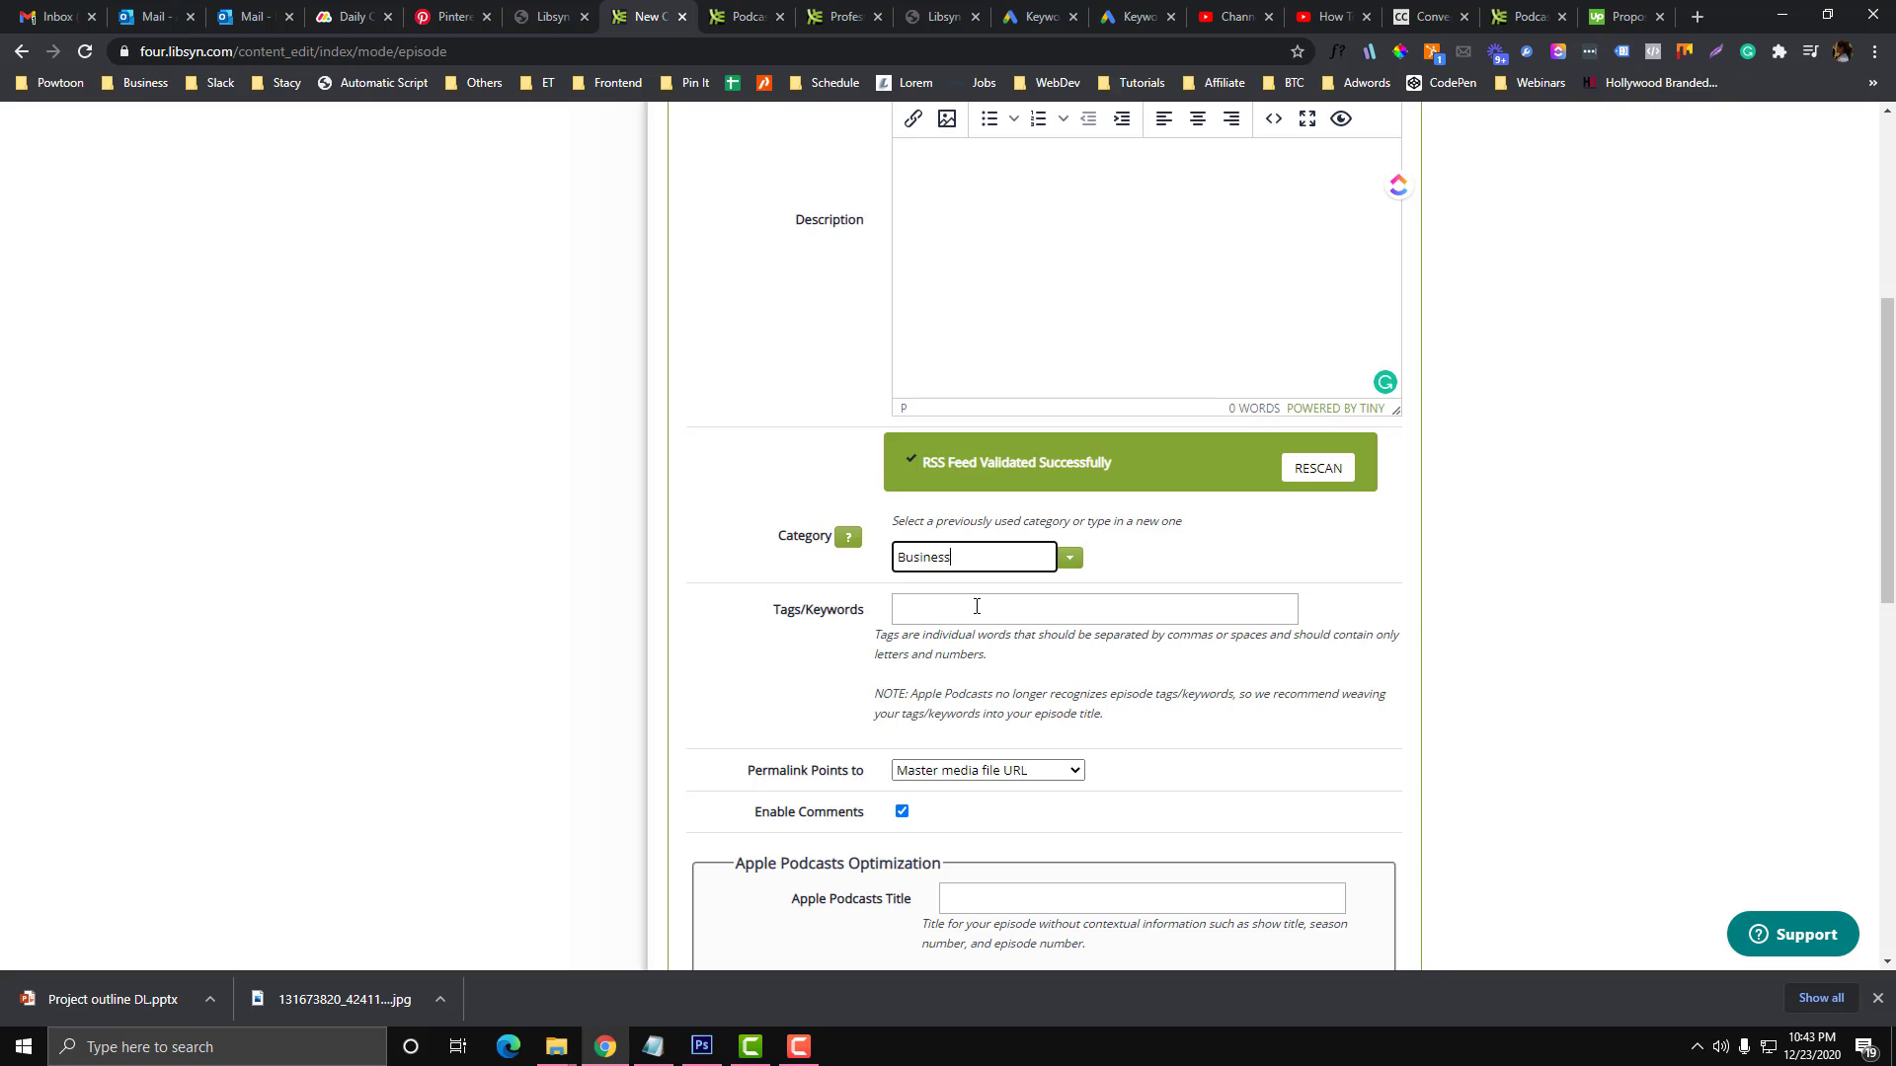
left_click(977, 607)
scroll(976, 606, "down", 2)
scroll(976, 604, "down", 1)
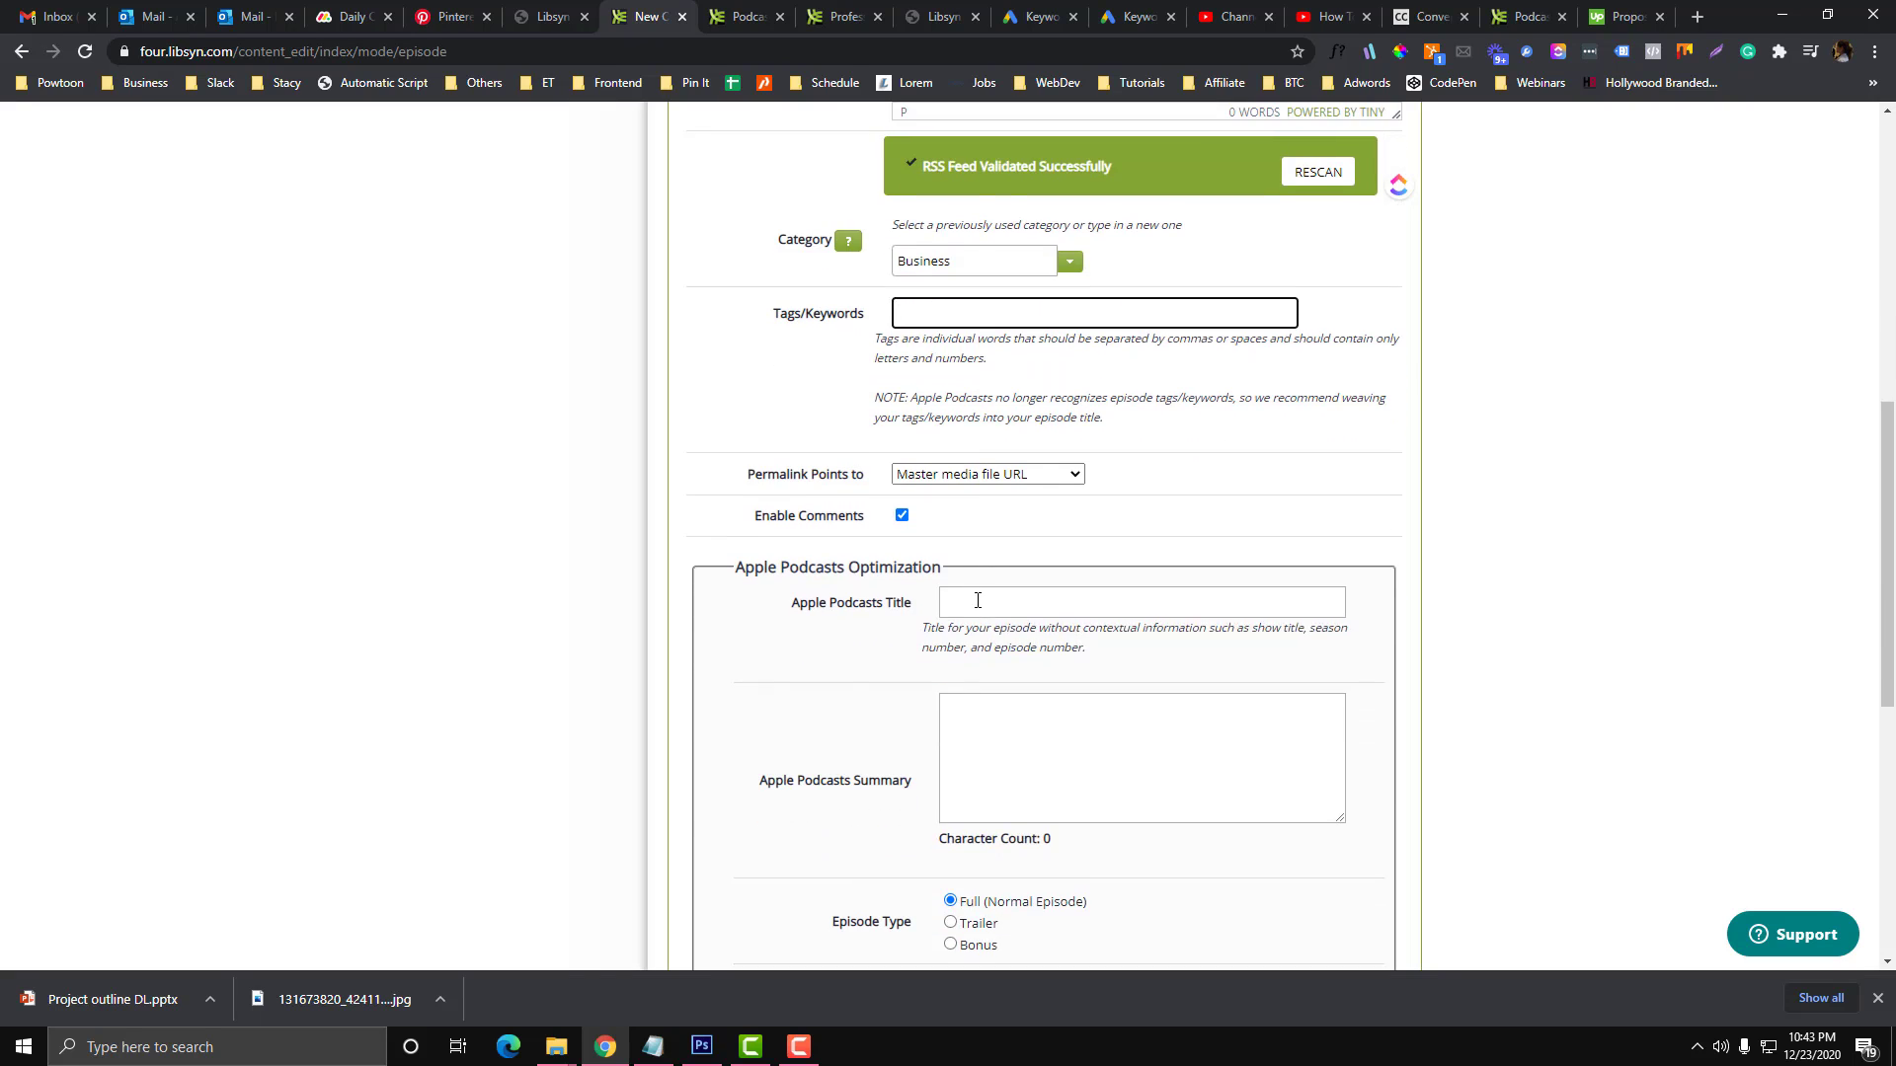
Step: Go through the empty Apple Podcasts title and summary fields
left_click(978, 603)
scroll(1027, 552, "down", 3)
left_click(1066, 495)
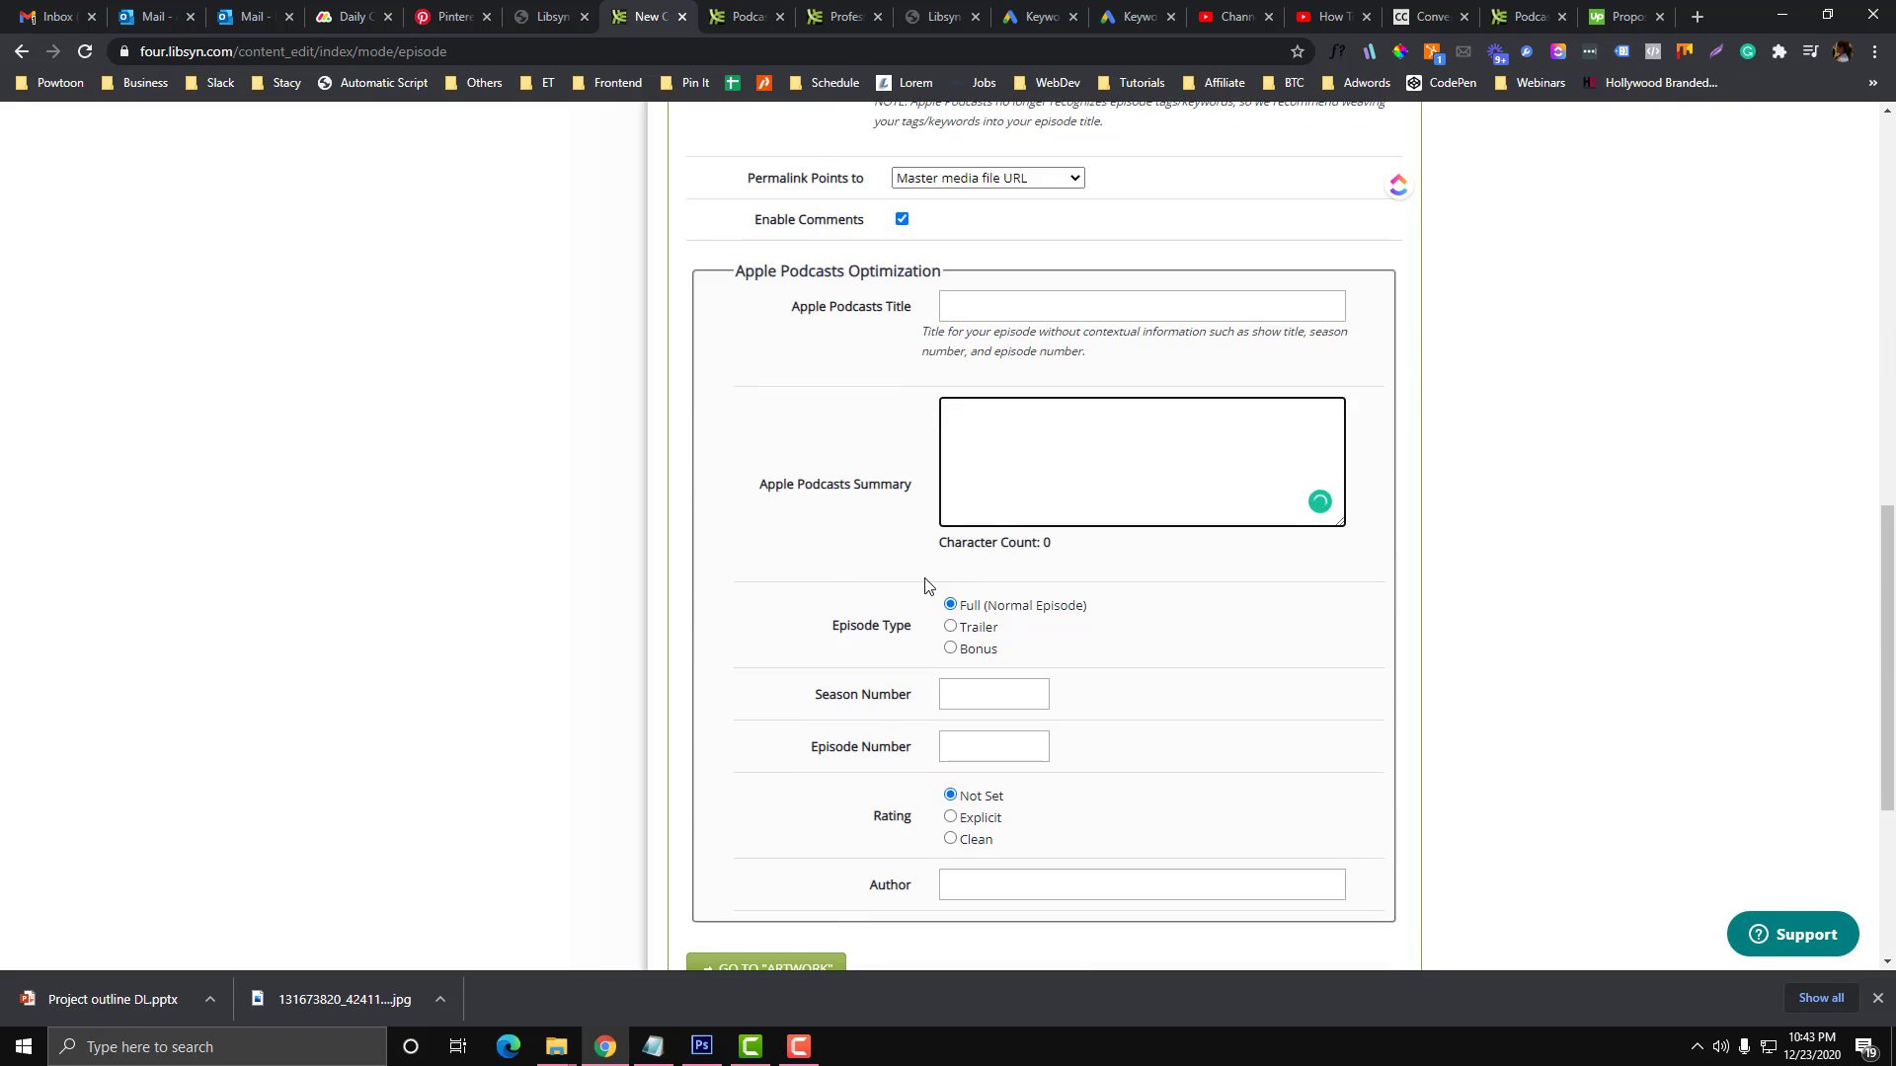
scroll(926, 587, "down", 2)
scroll(921, 585, "up", 4)
scroll(921, 586, "up", 1)
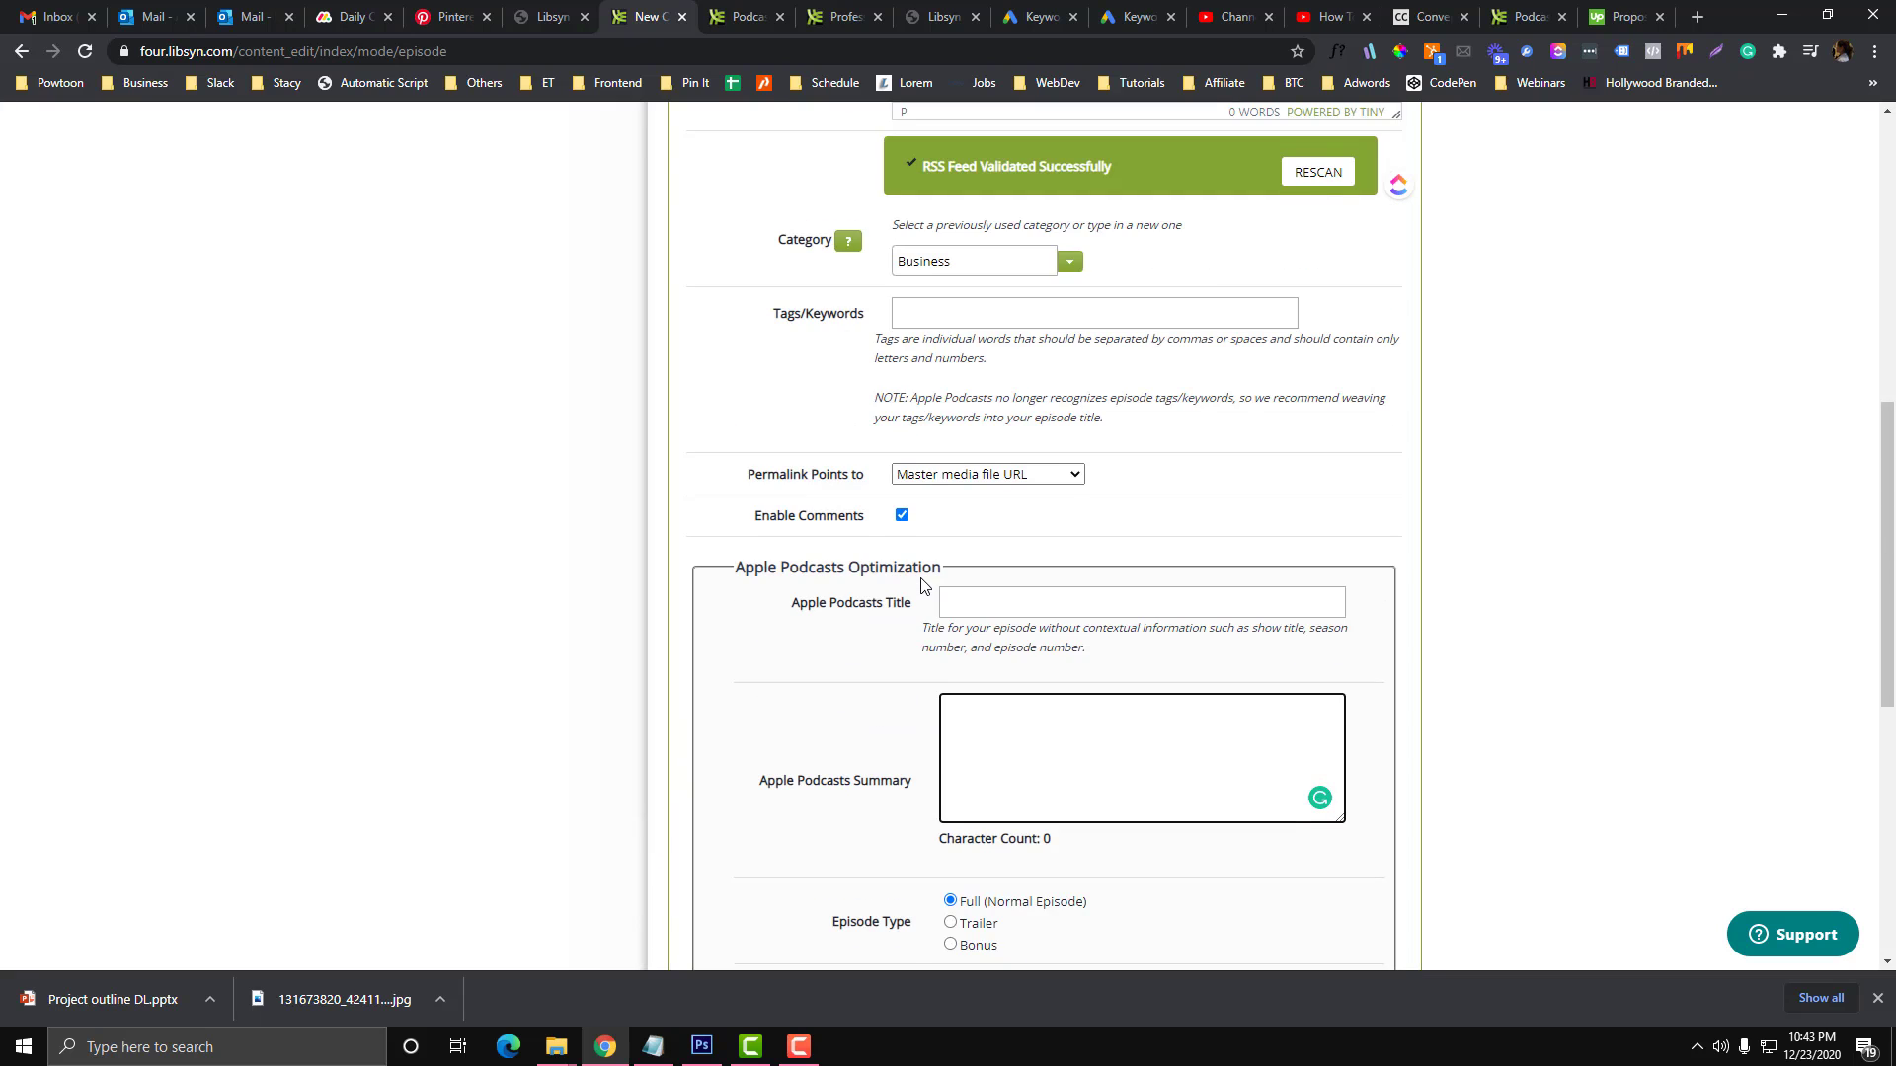
scroll(922, 586, "down", 7)
scroll(922, 586, "up", 7)
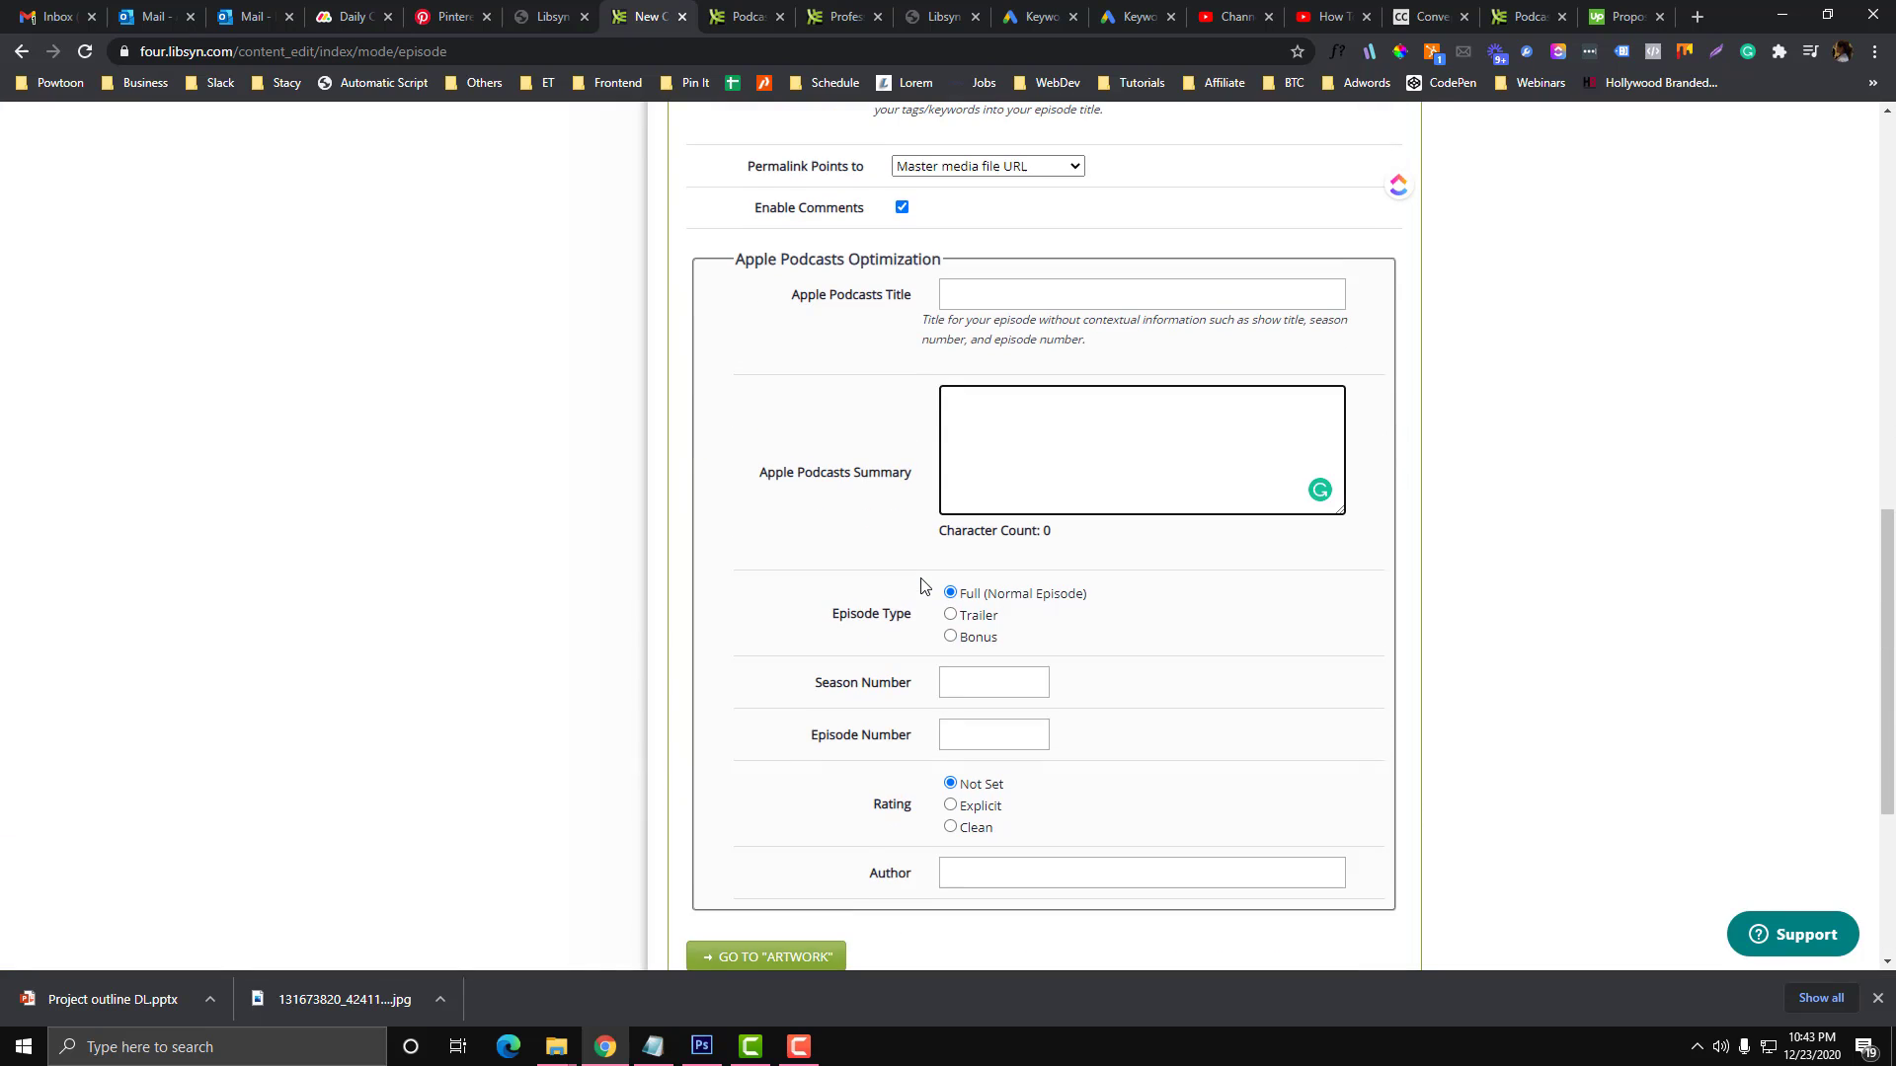
left_click(966, 592)
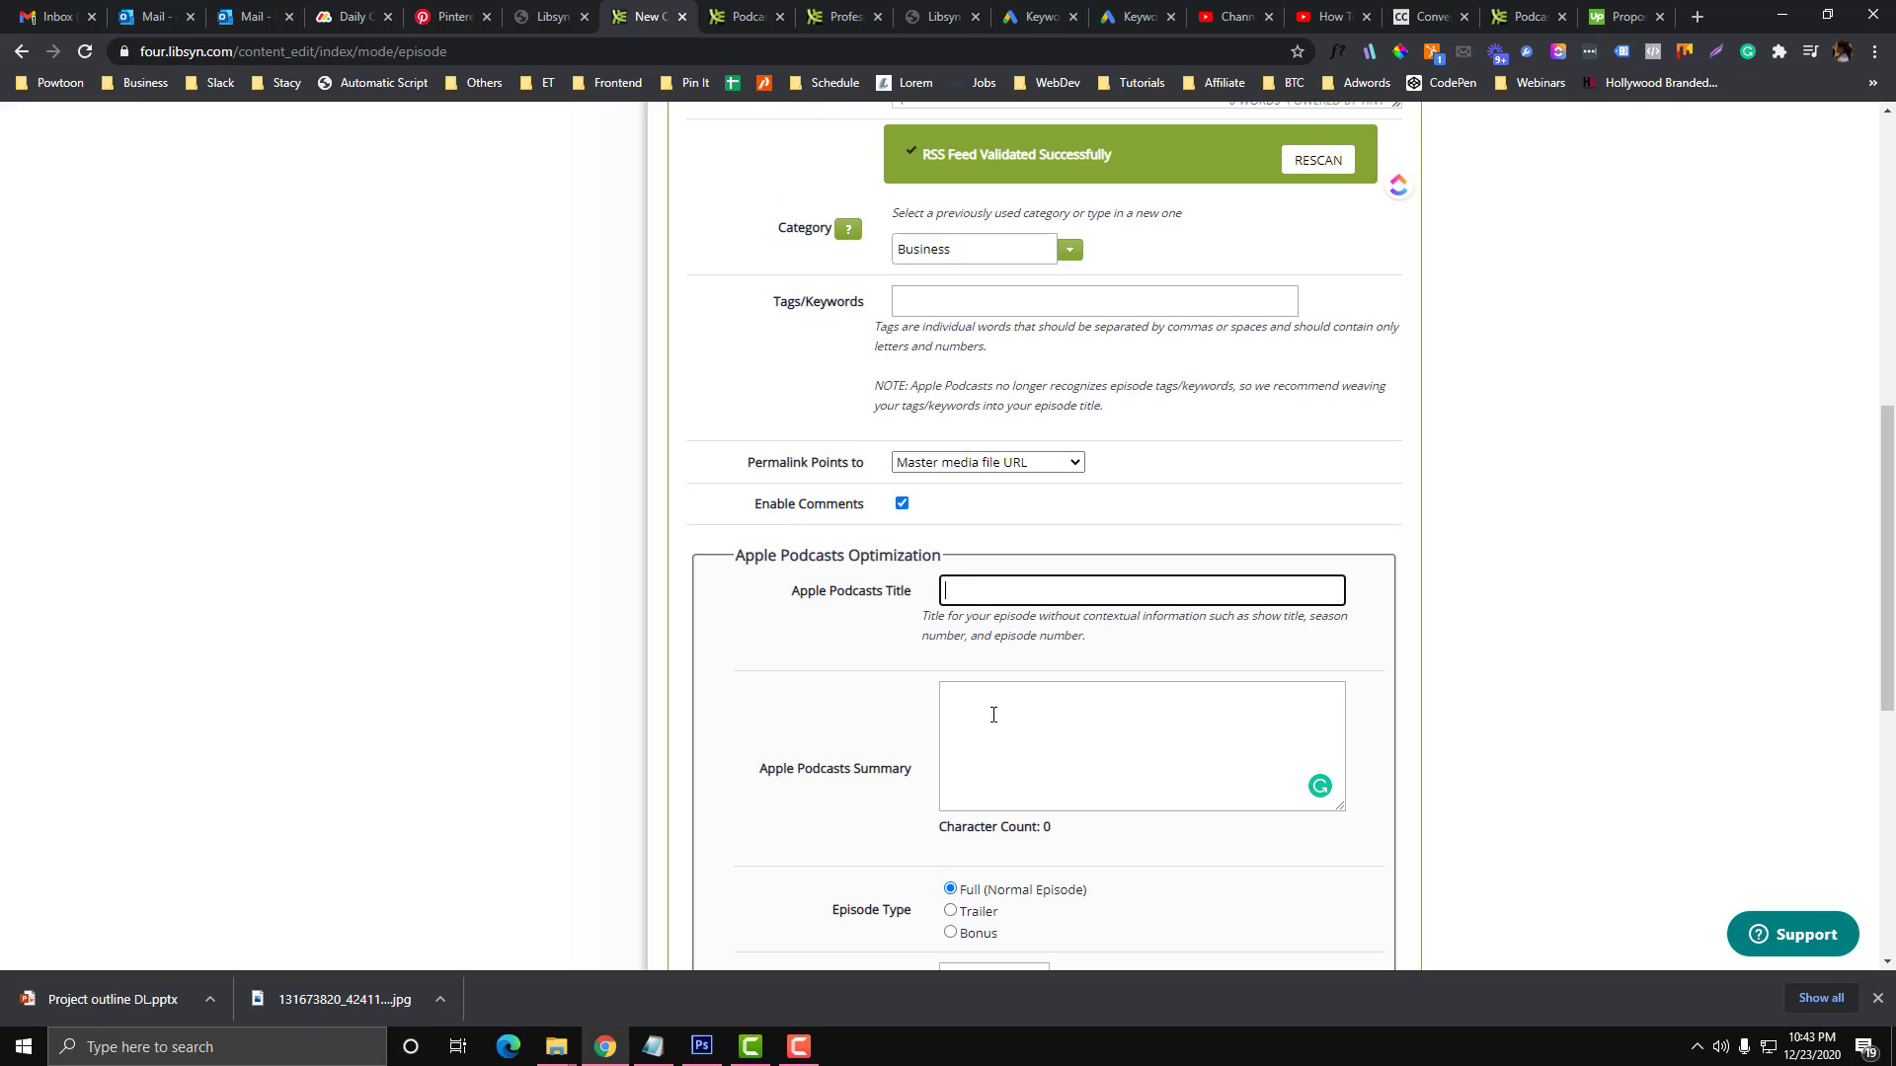
left_click(990, 714)
left_click(1001, 597)
scroll(1001, 602, "down", 1)
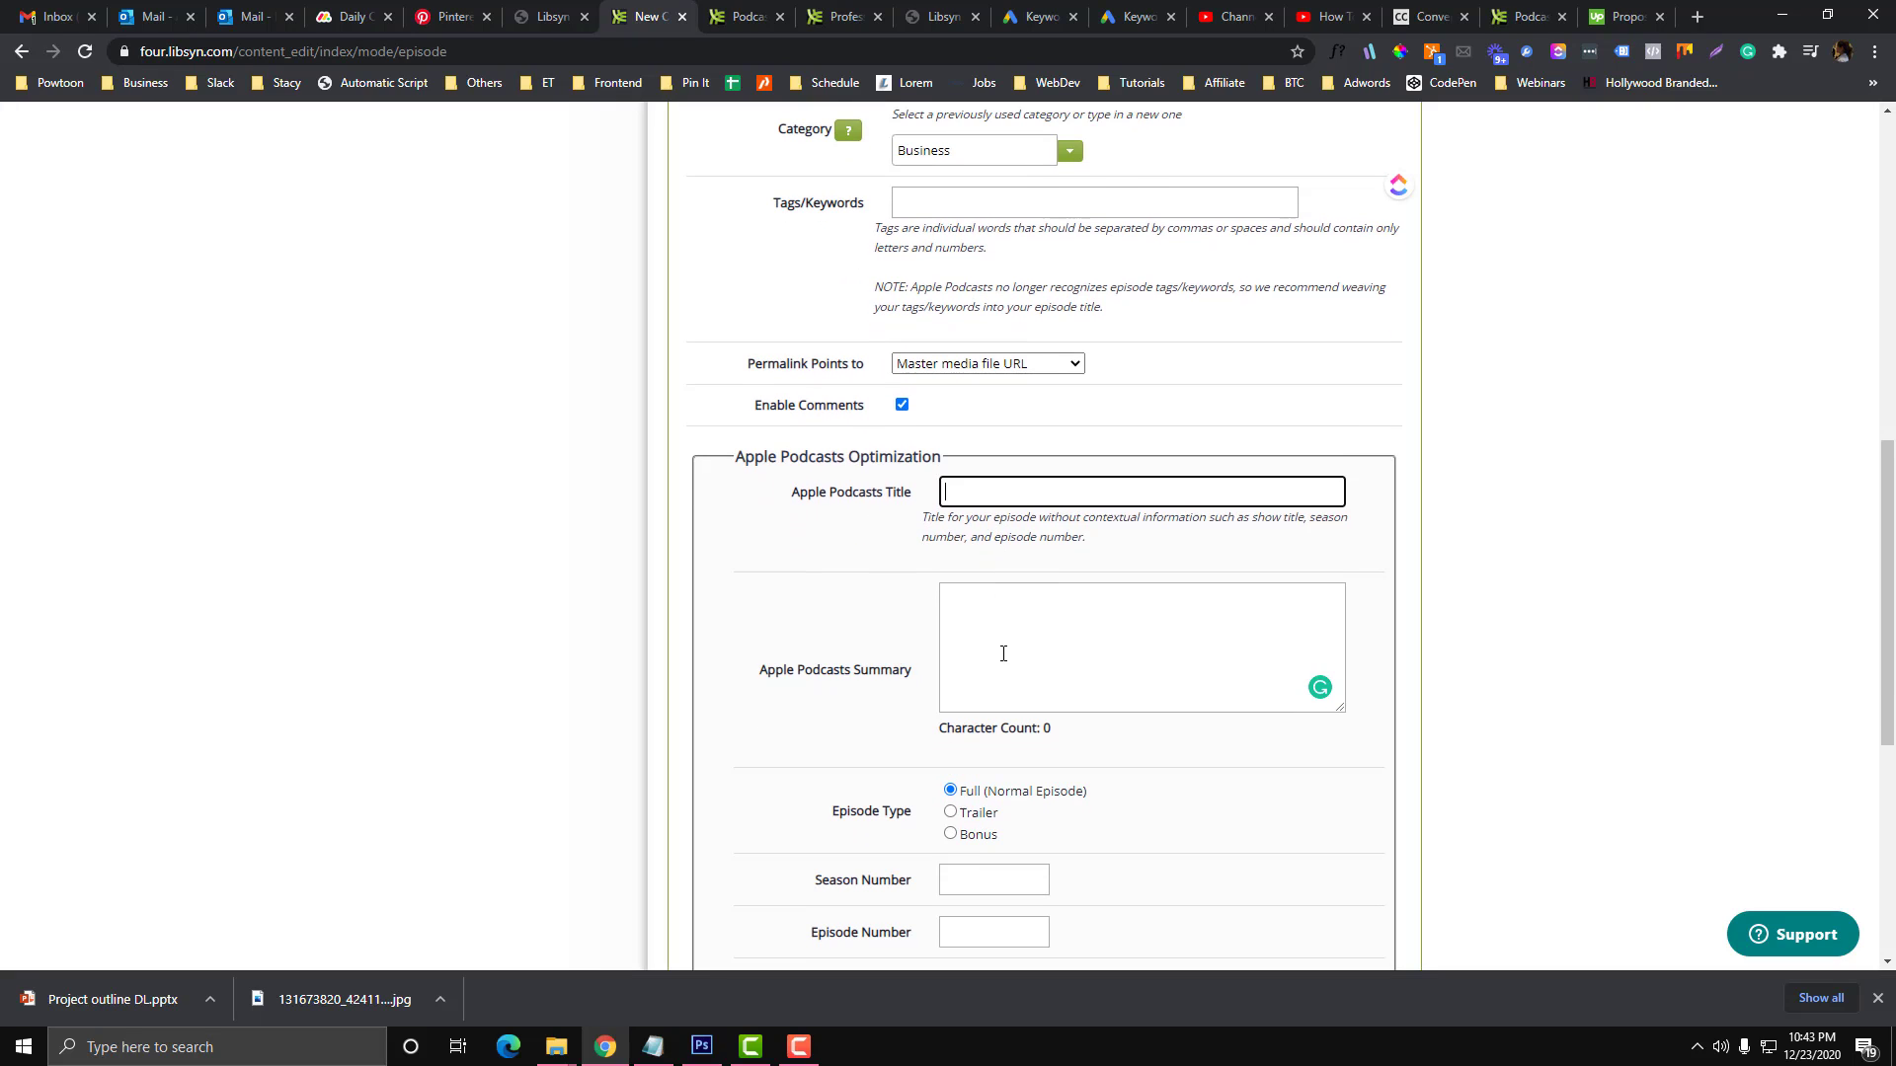
left_click(1005, 652)
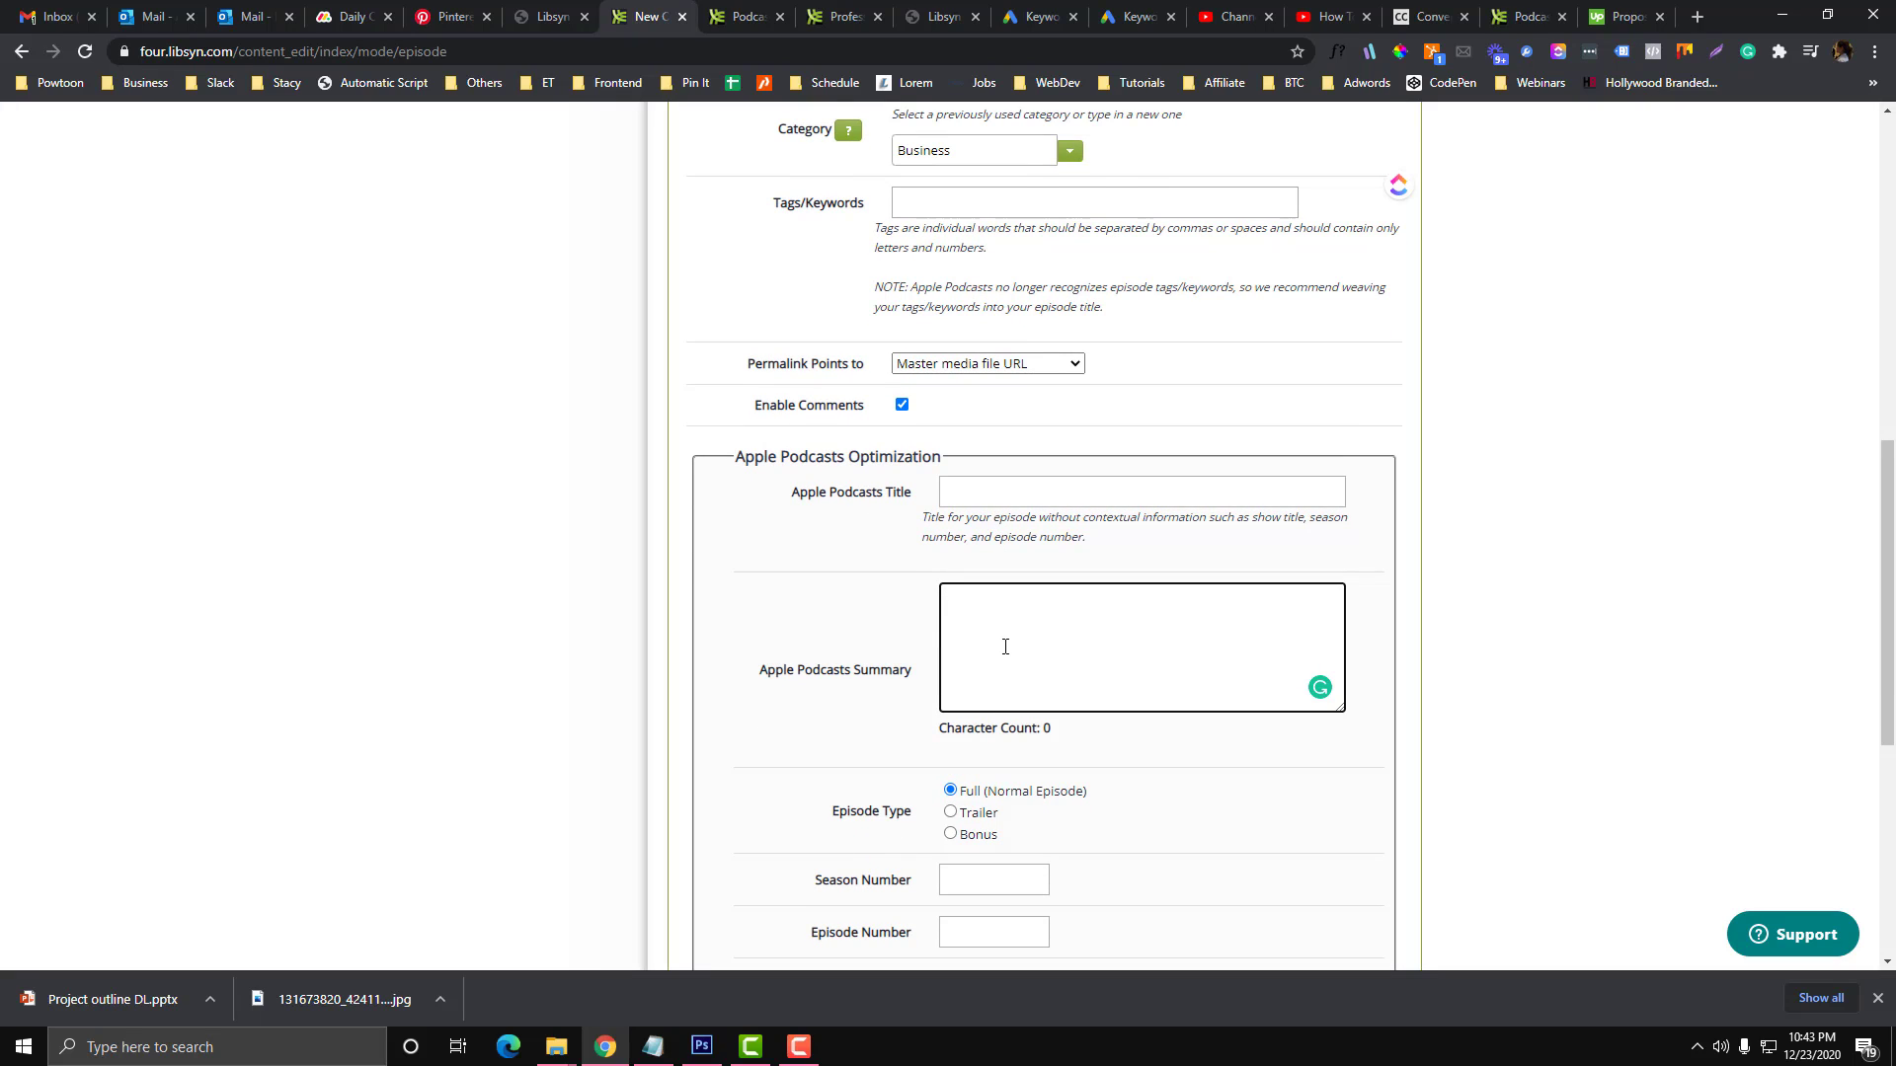
scroll(1006, 646, "up", 2)
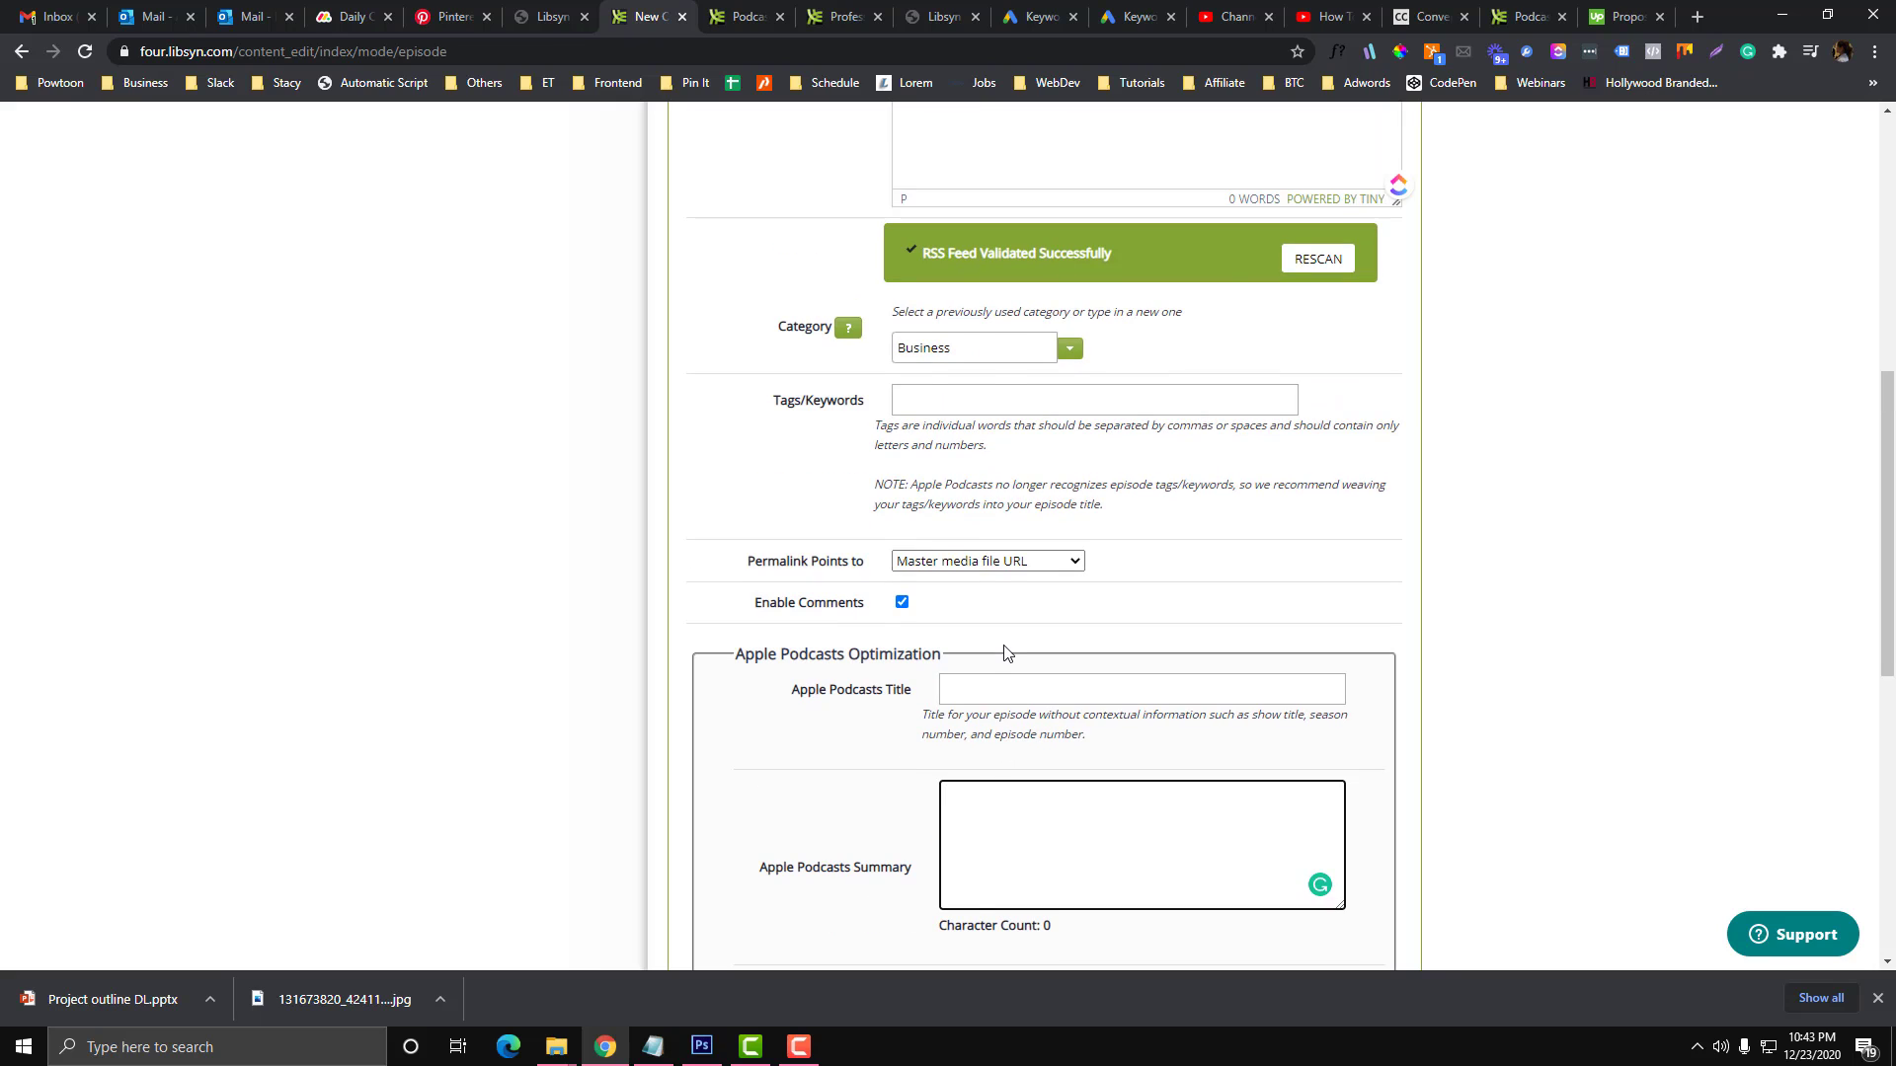
scroll(1005, 651, "up", 5)
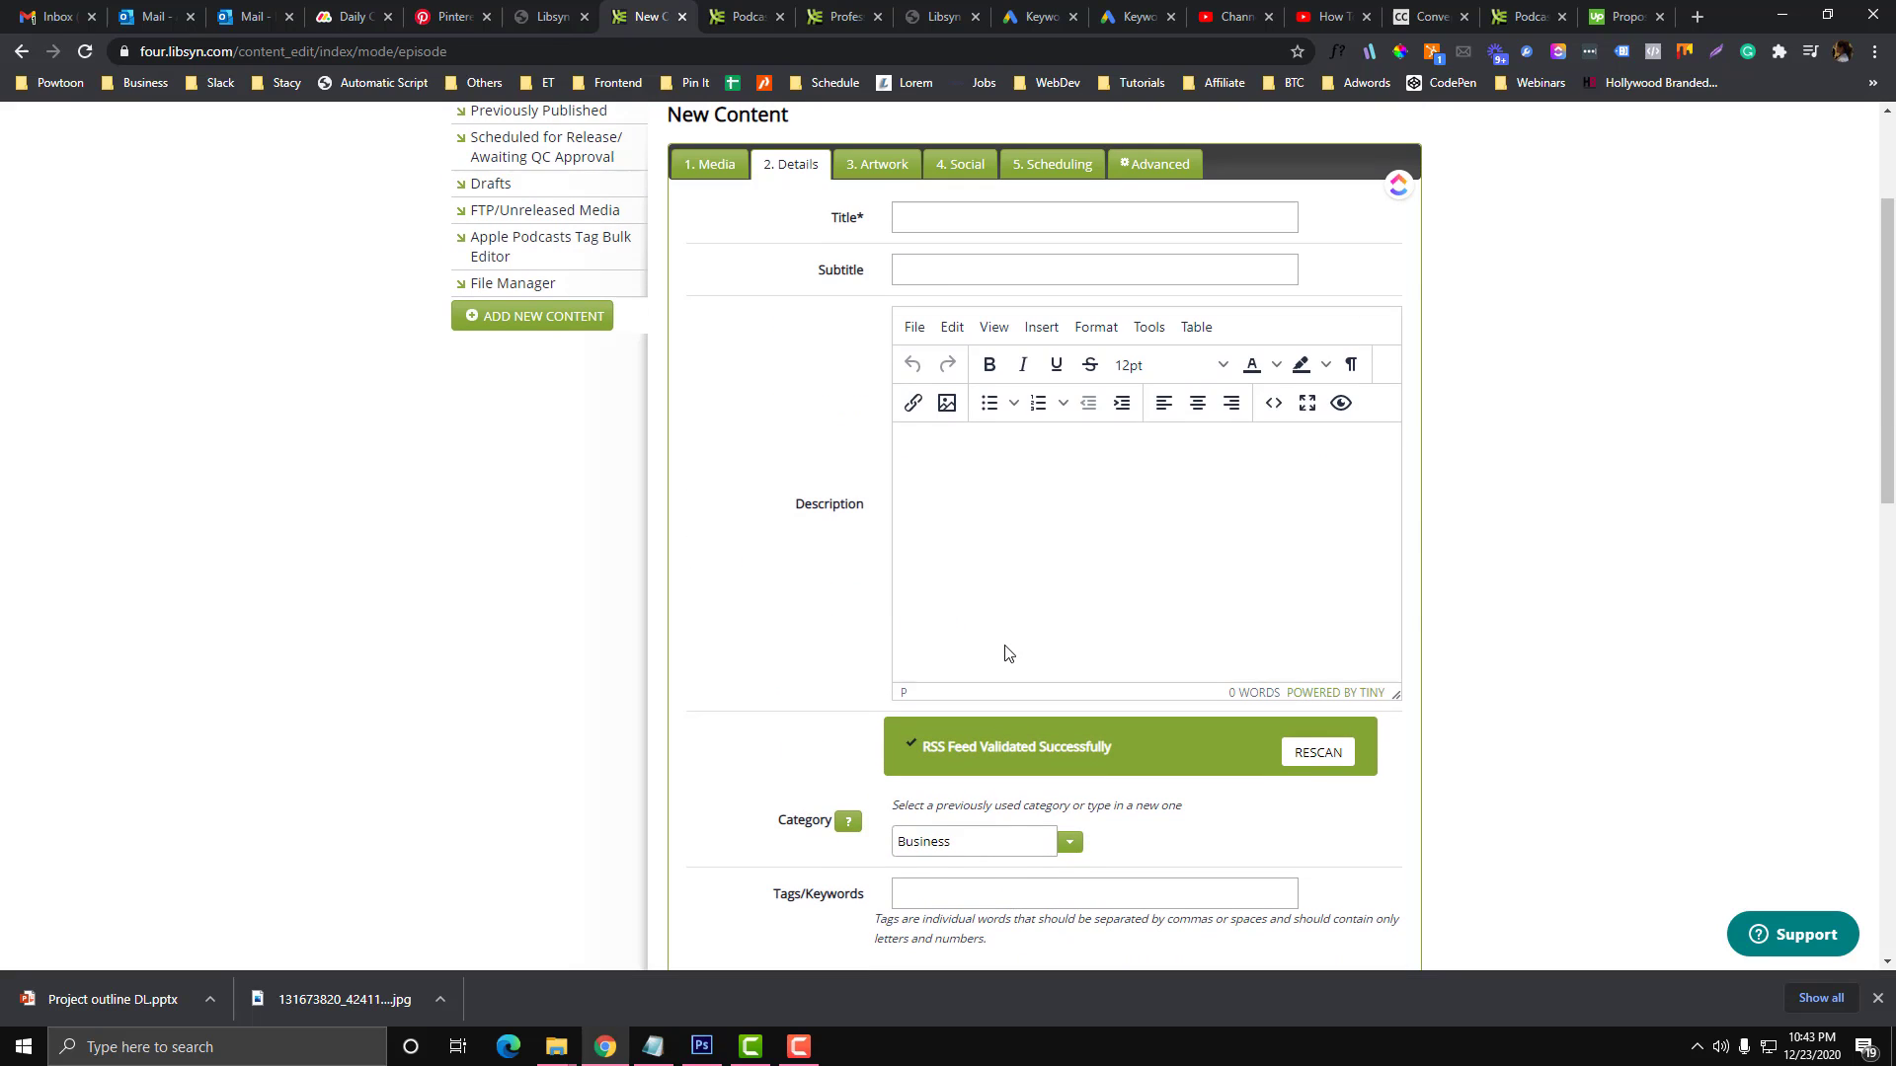
Step: Open the episode's artwork step and look it over
left_click(877, 163)
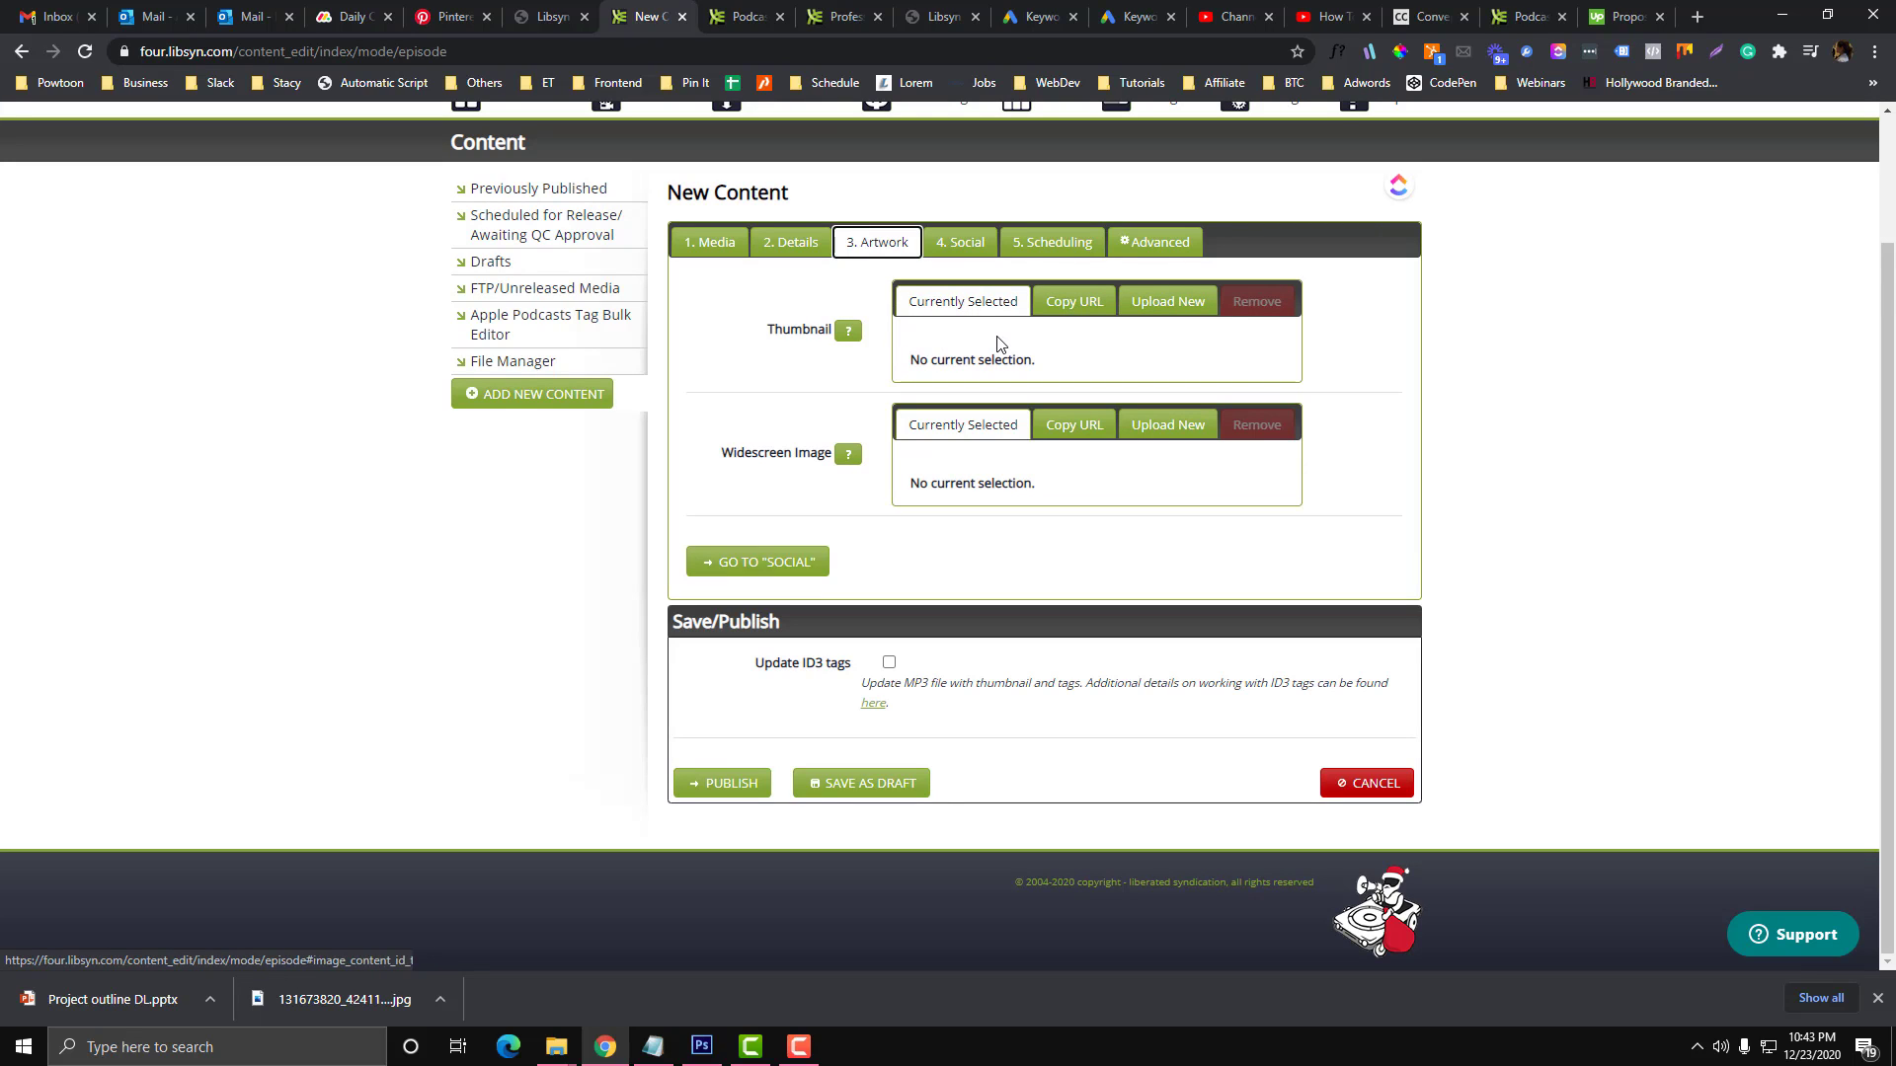
scroll(593, 346, "up", 2)
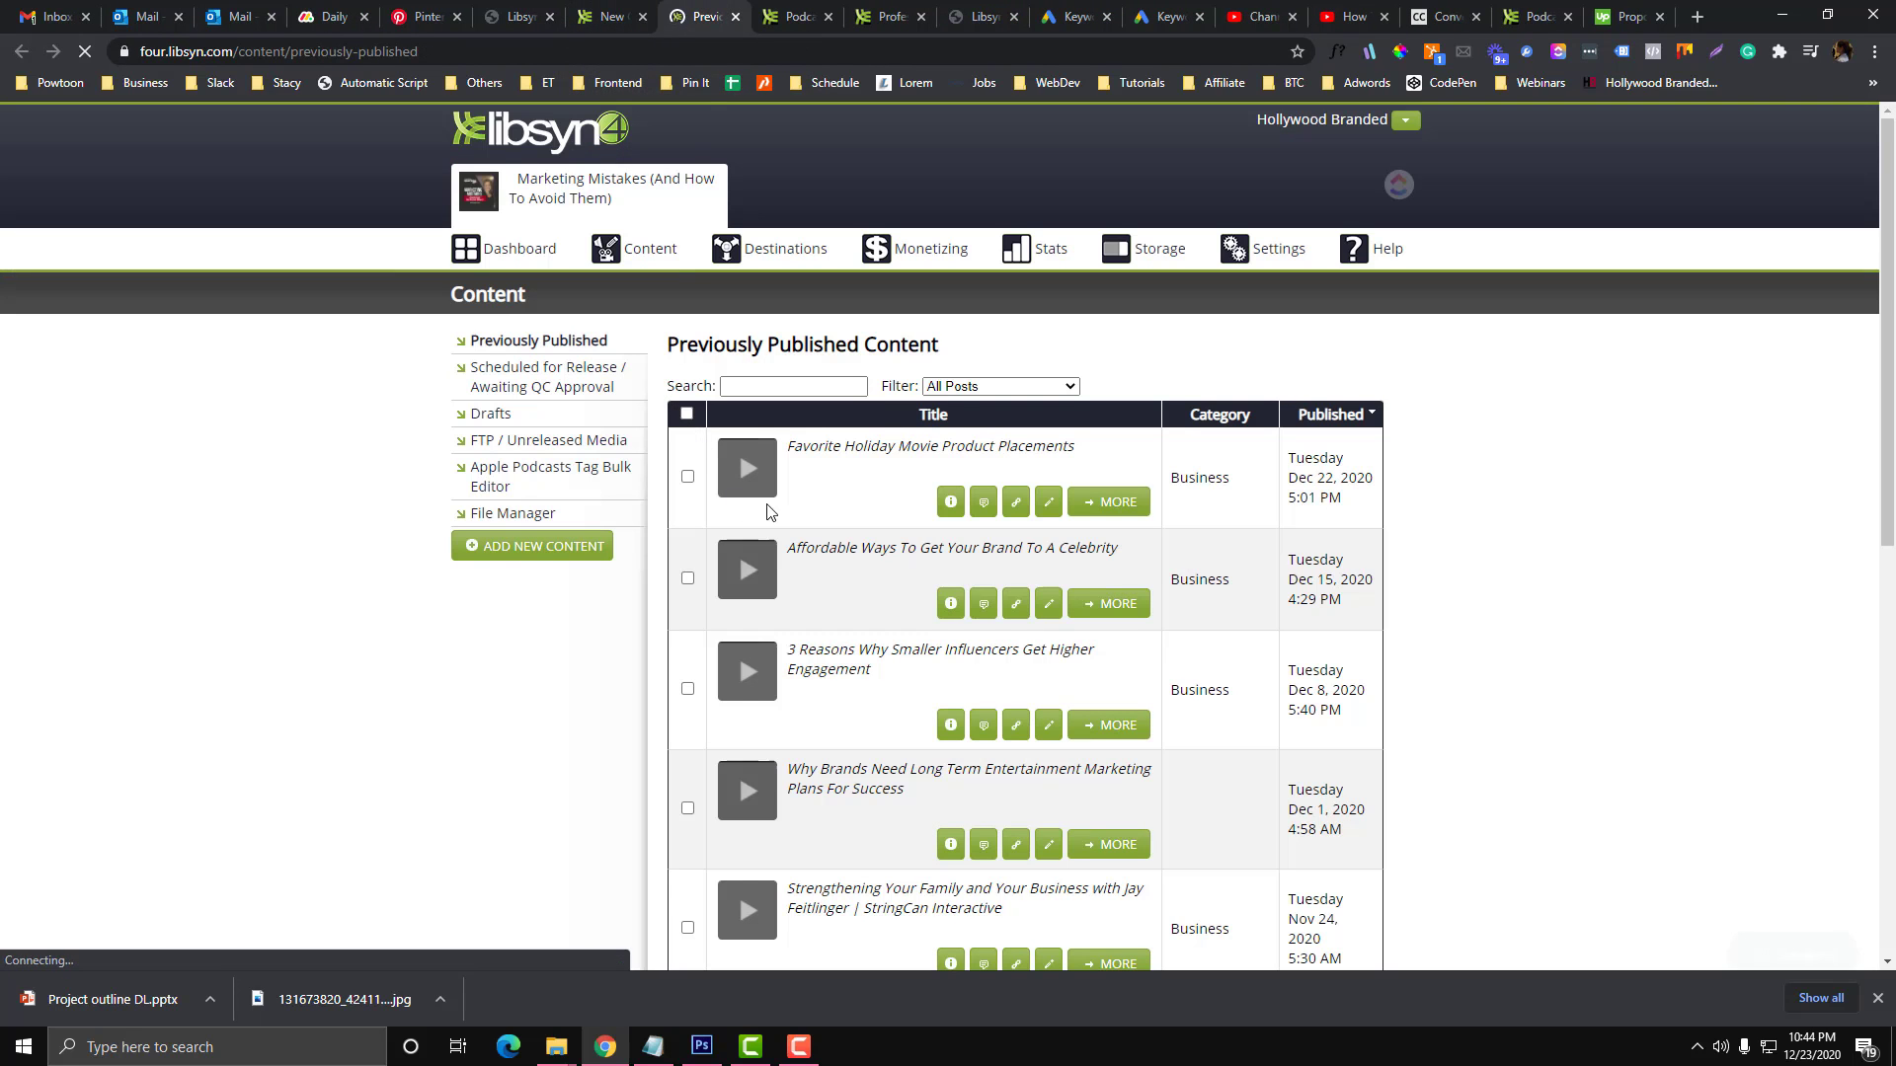
scroll(767, 454, "down", 2)
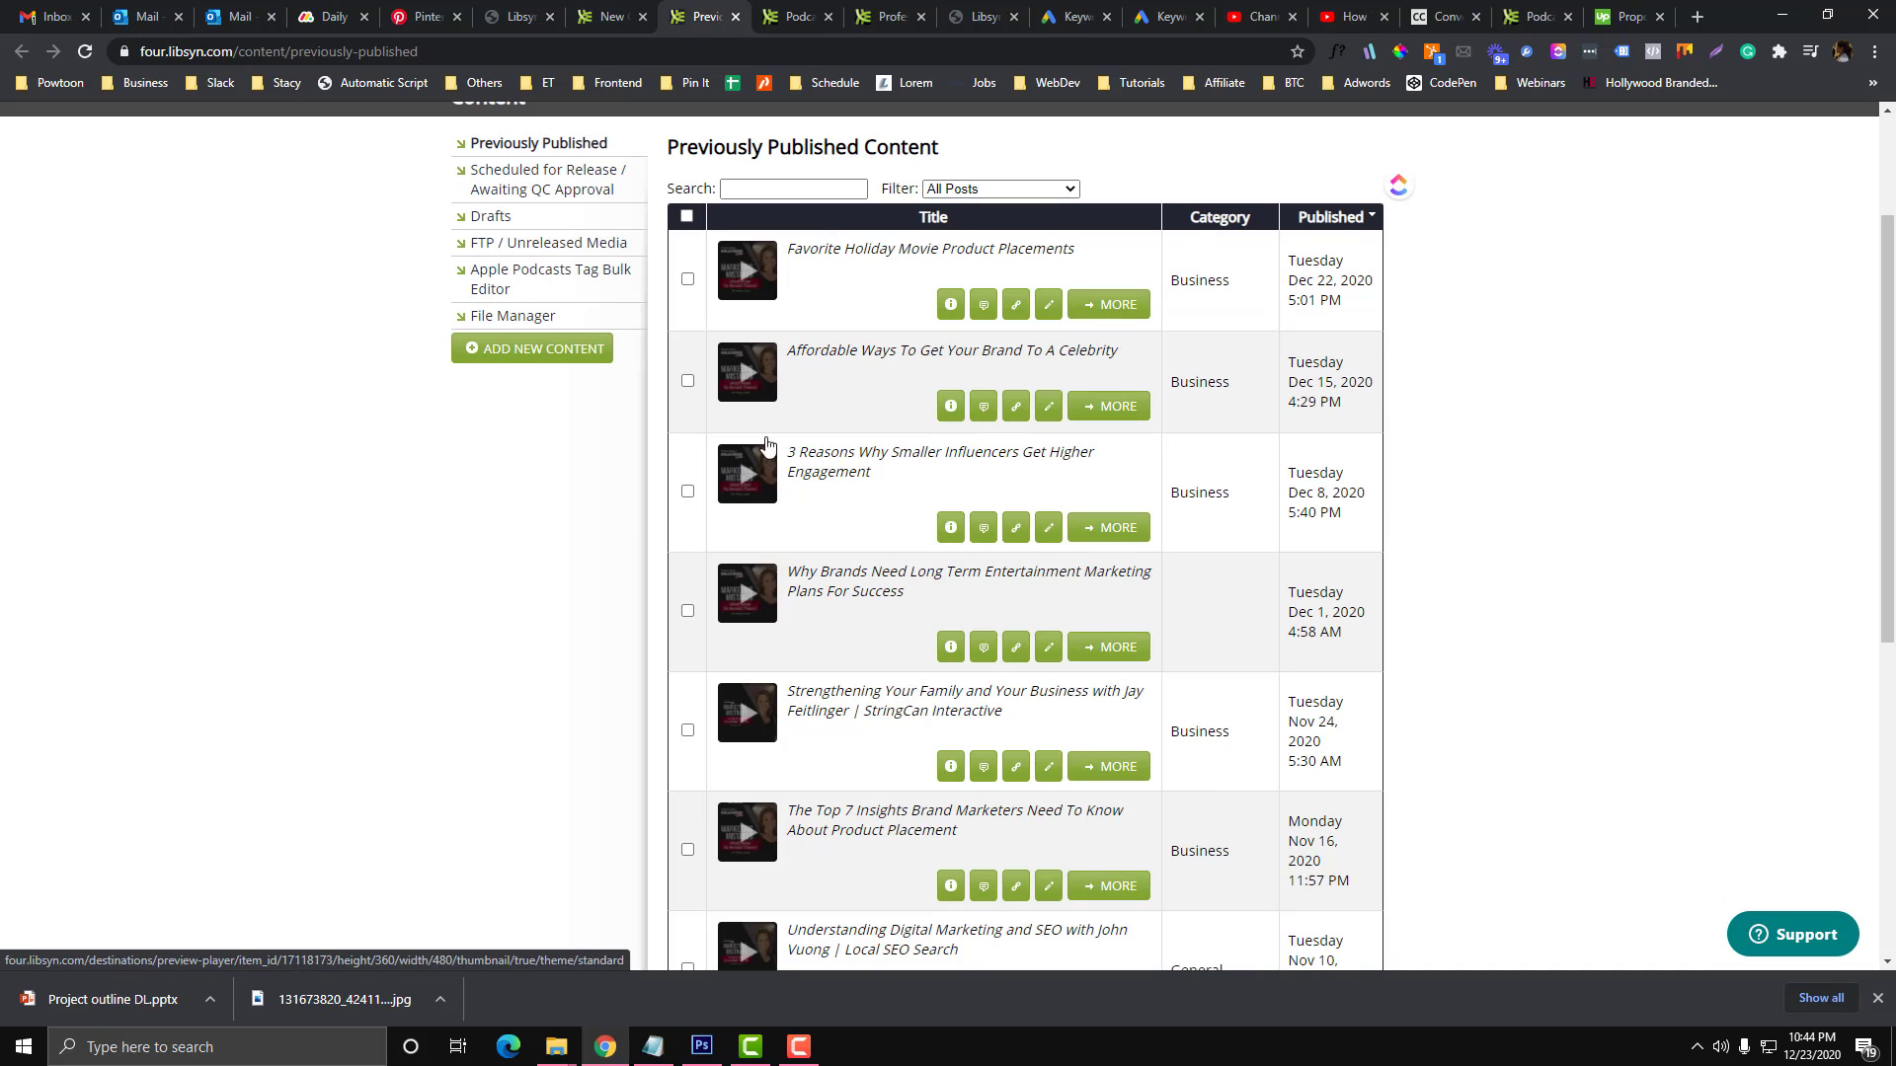
Step: Back on the New Content tab, open 4. Social and place the cursor in the LinkedIn Status box
left_click(612, 17)
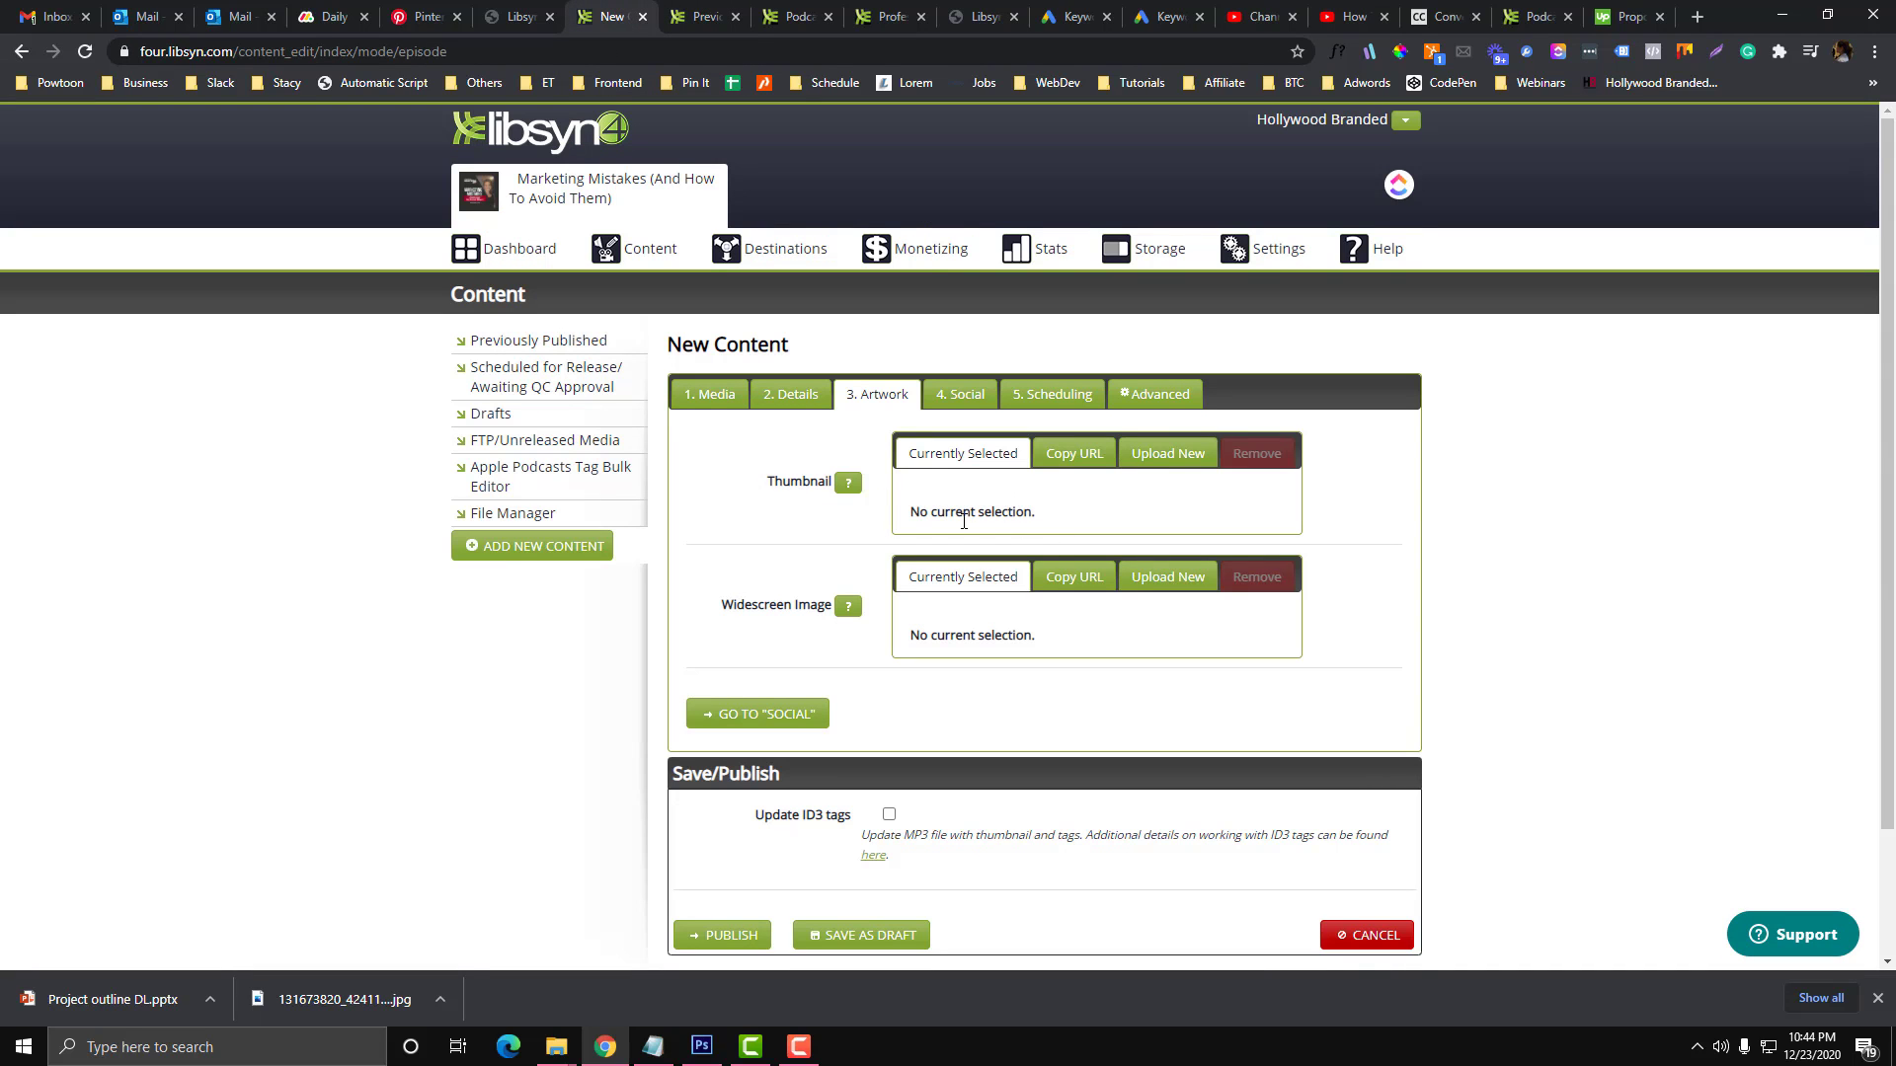
scroll(1024, 538, "down", 1)
left_click(957, 308)
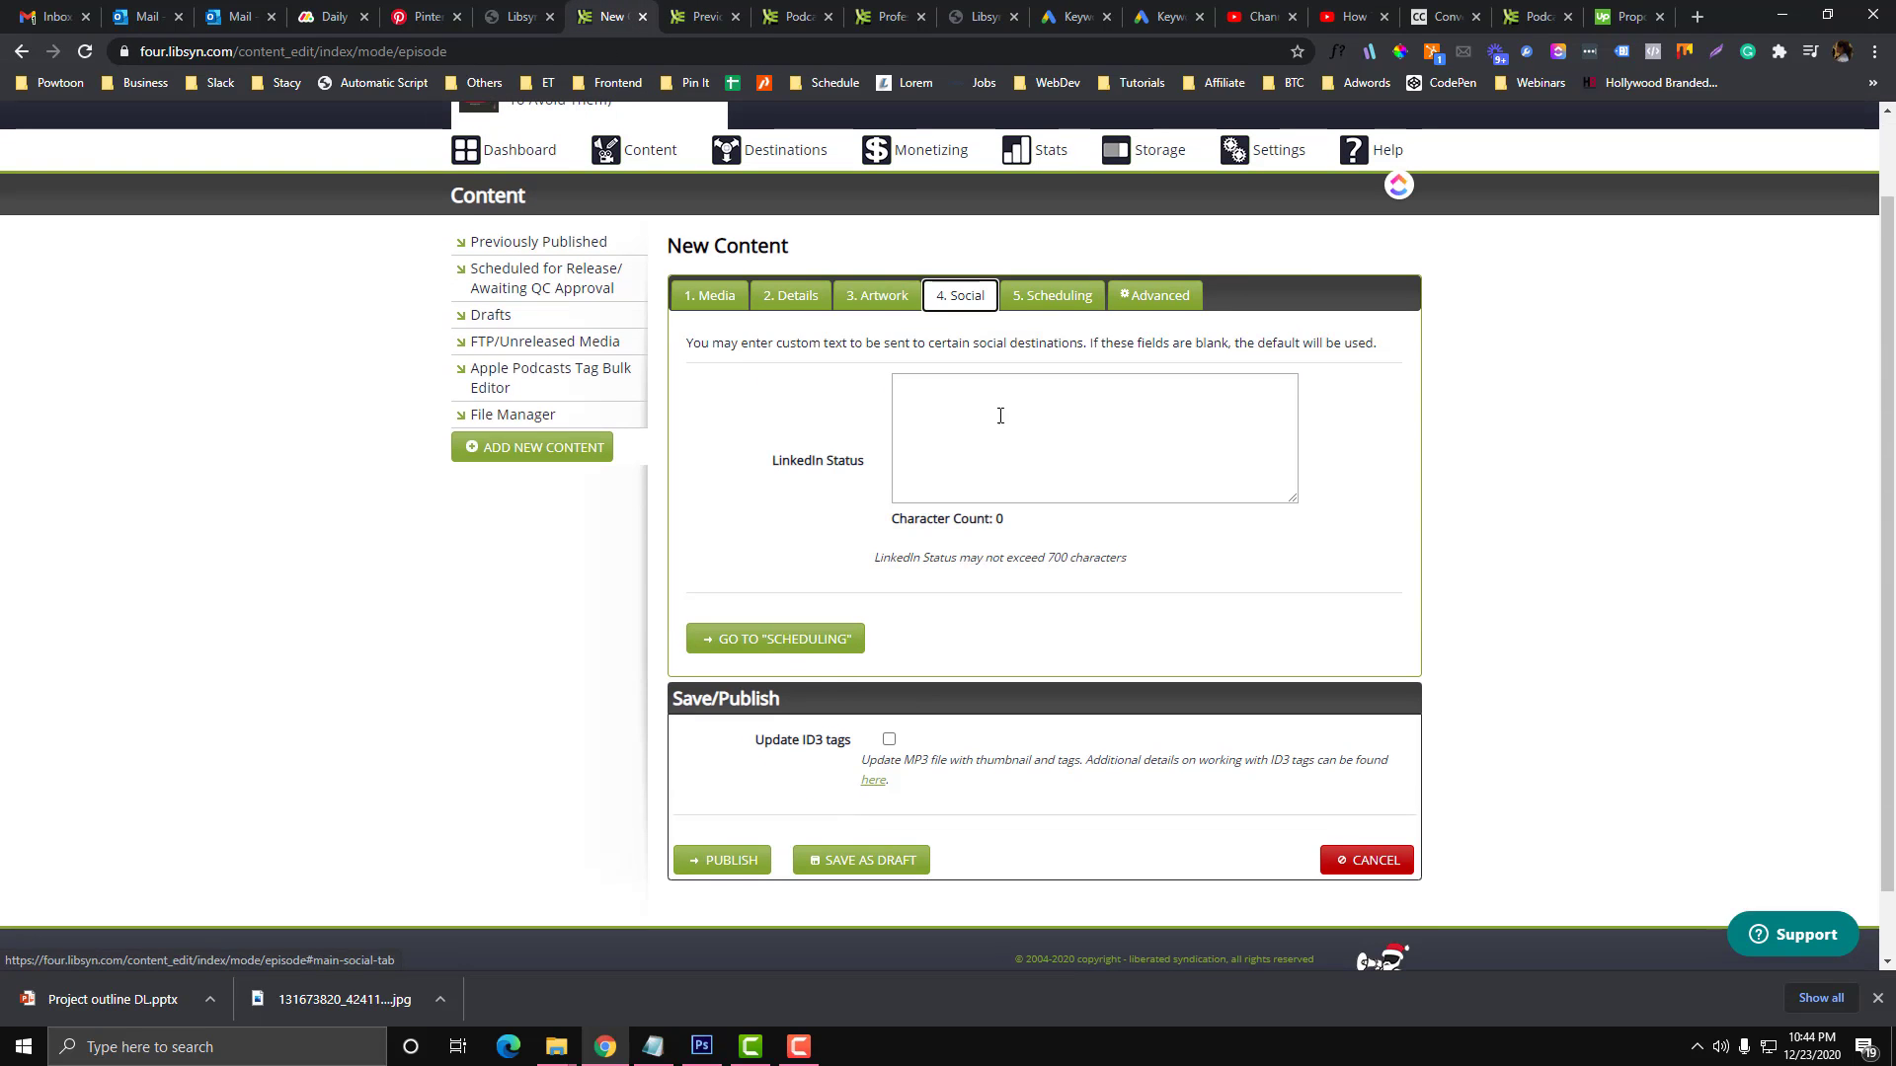
left_click(982, 416)
scroll(796, 430, "down", 1)
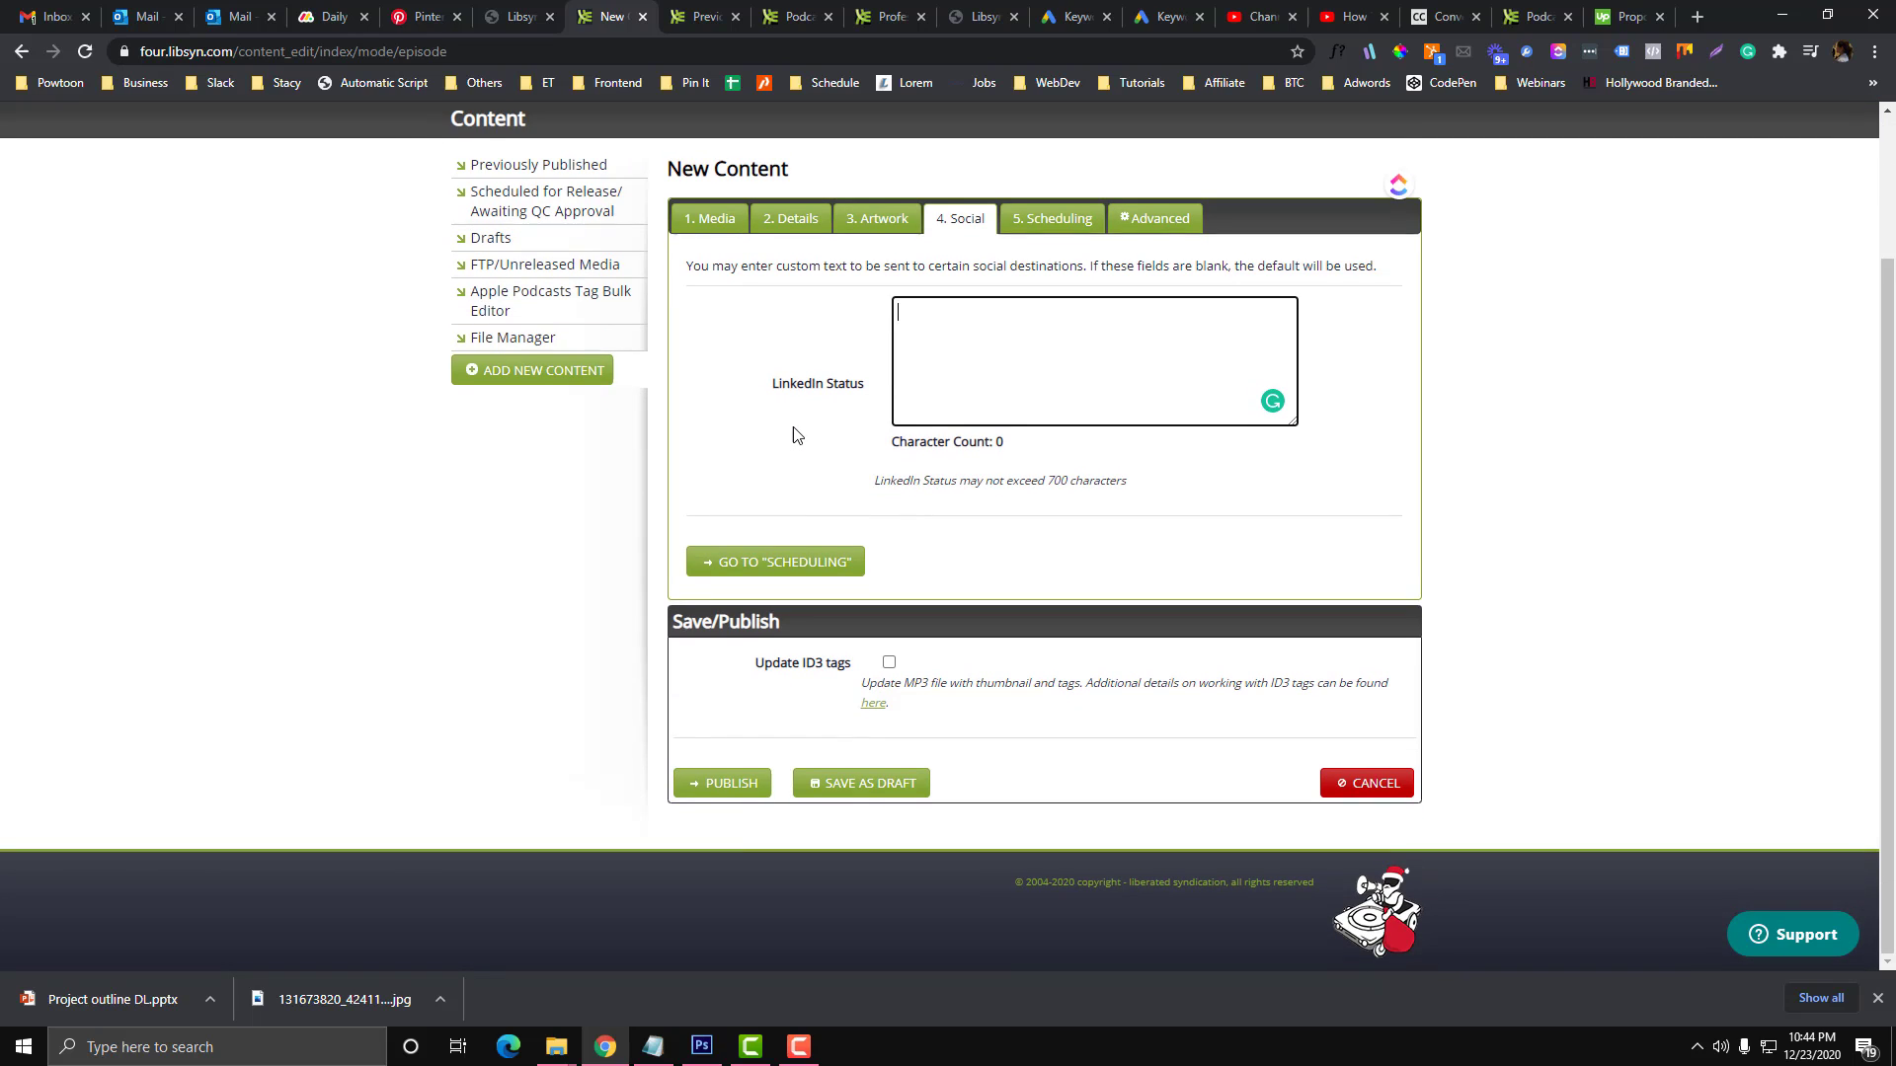
scroll(796, 432, "up", 1)
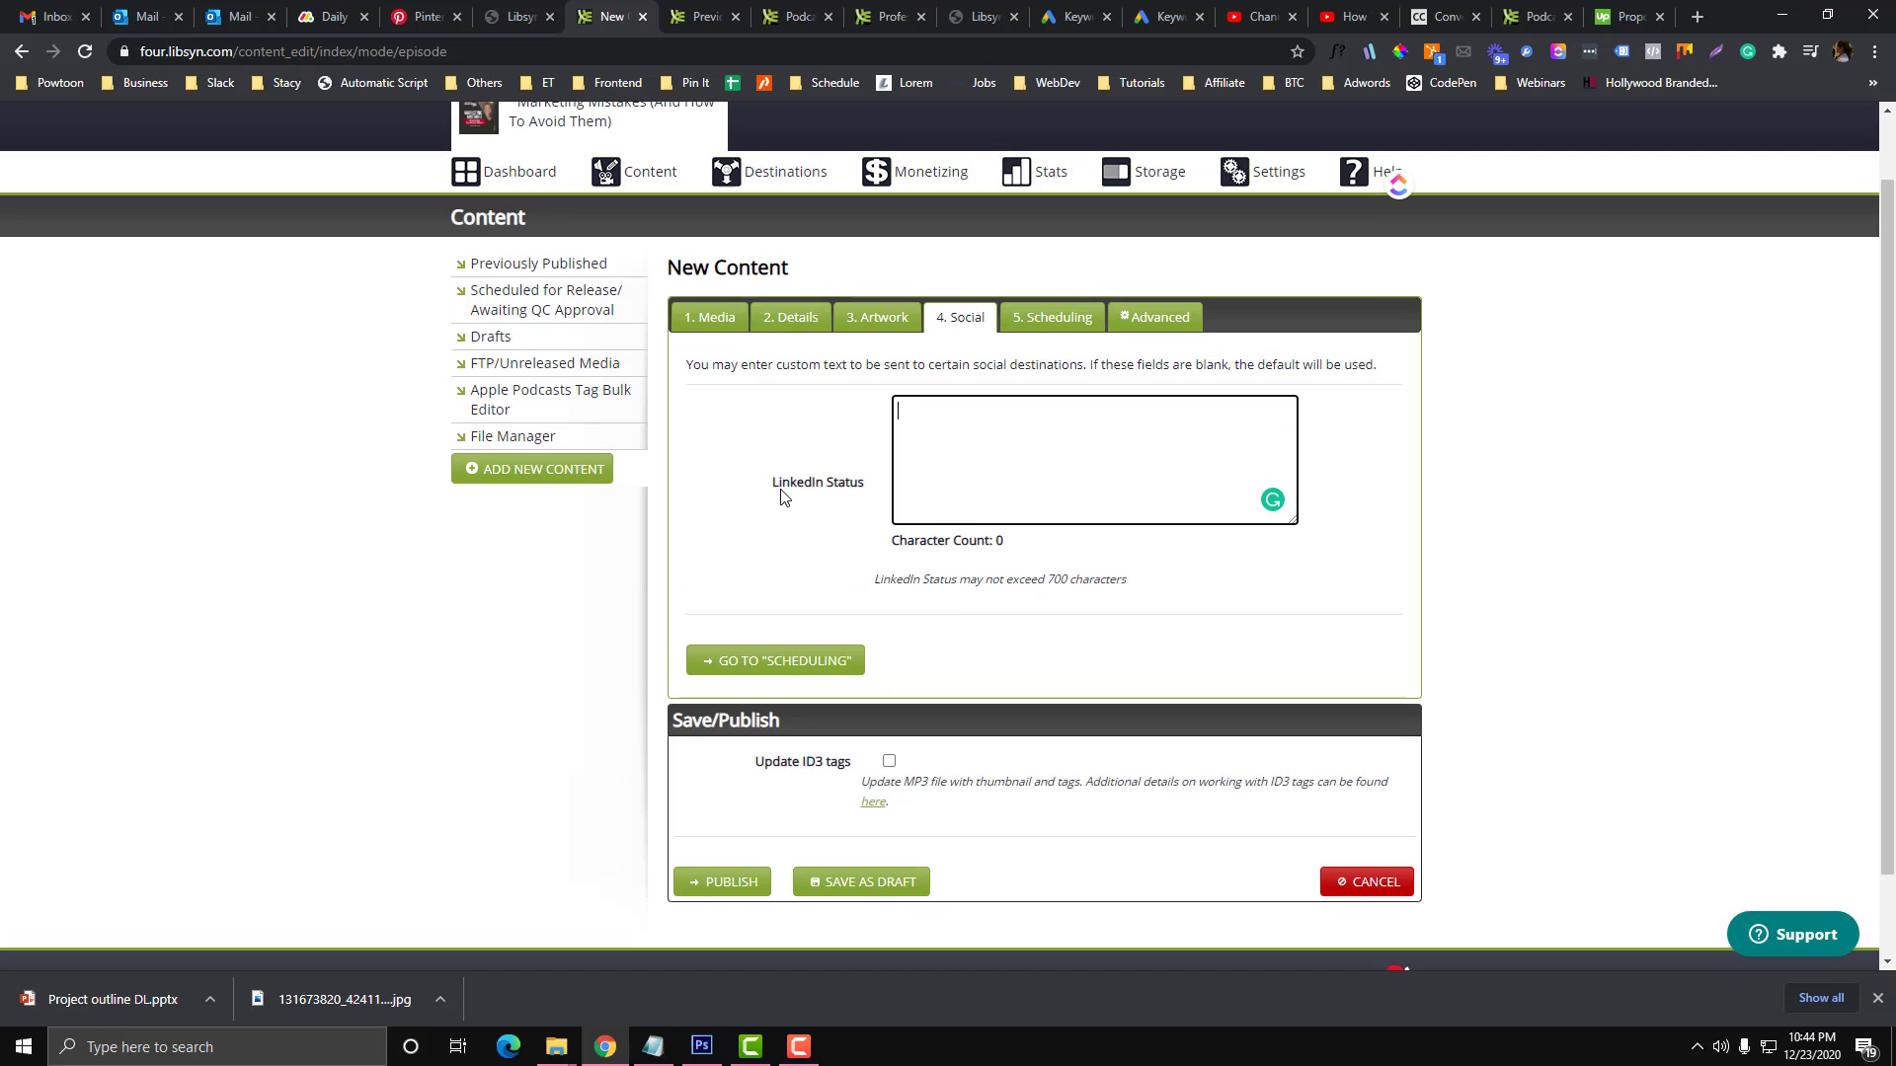
left_click_drag(779, 486, 896, 484)
left_click(980, 449)
Step: Open 5. Scheduling and compare the Basic Release/Expiration and release-on-publish options
left_click(1032, 319)
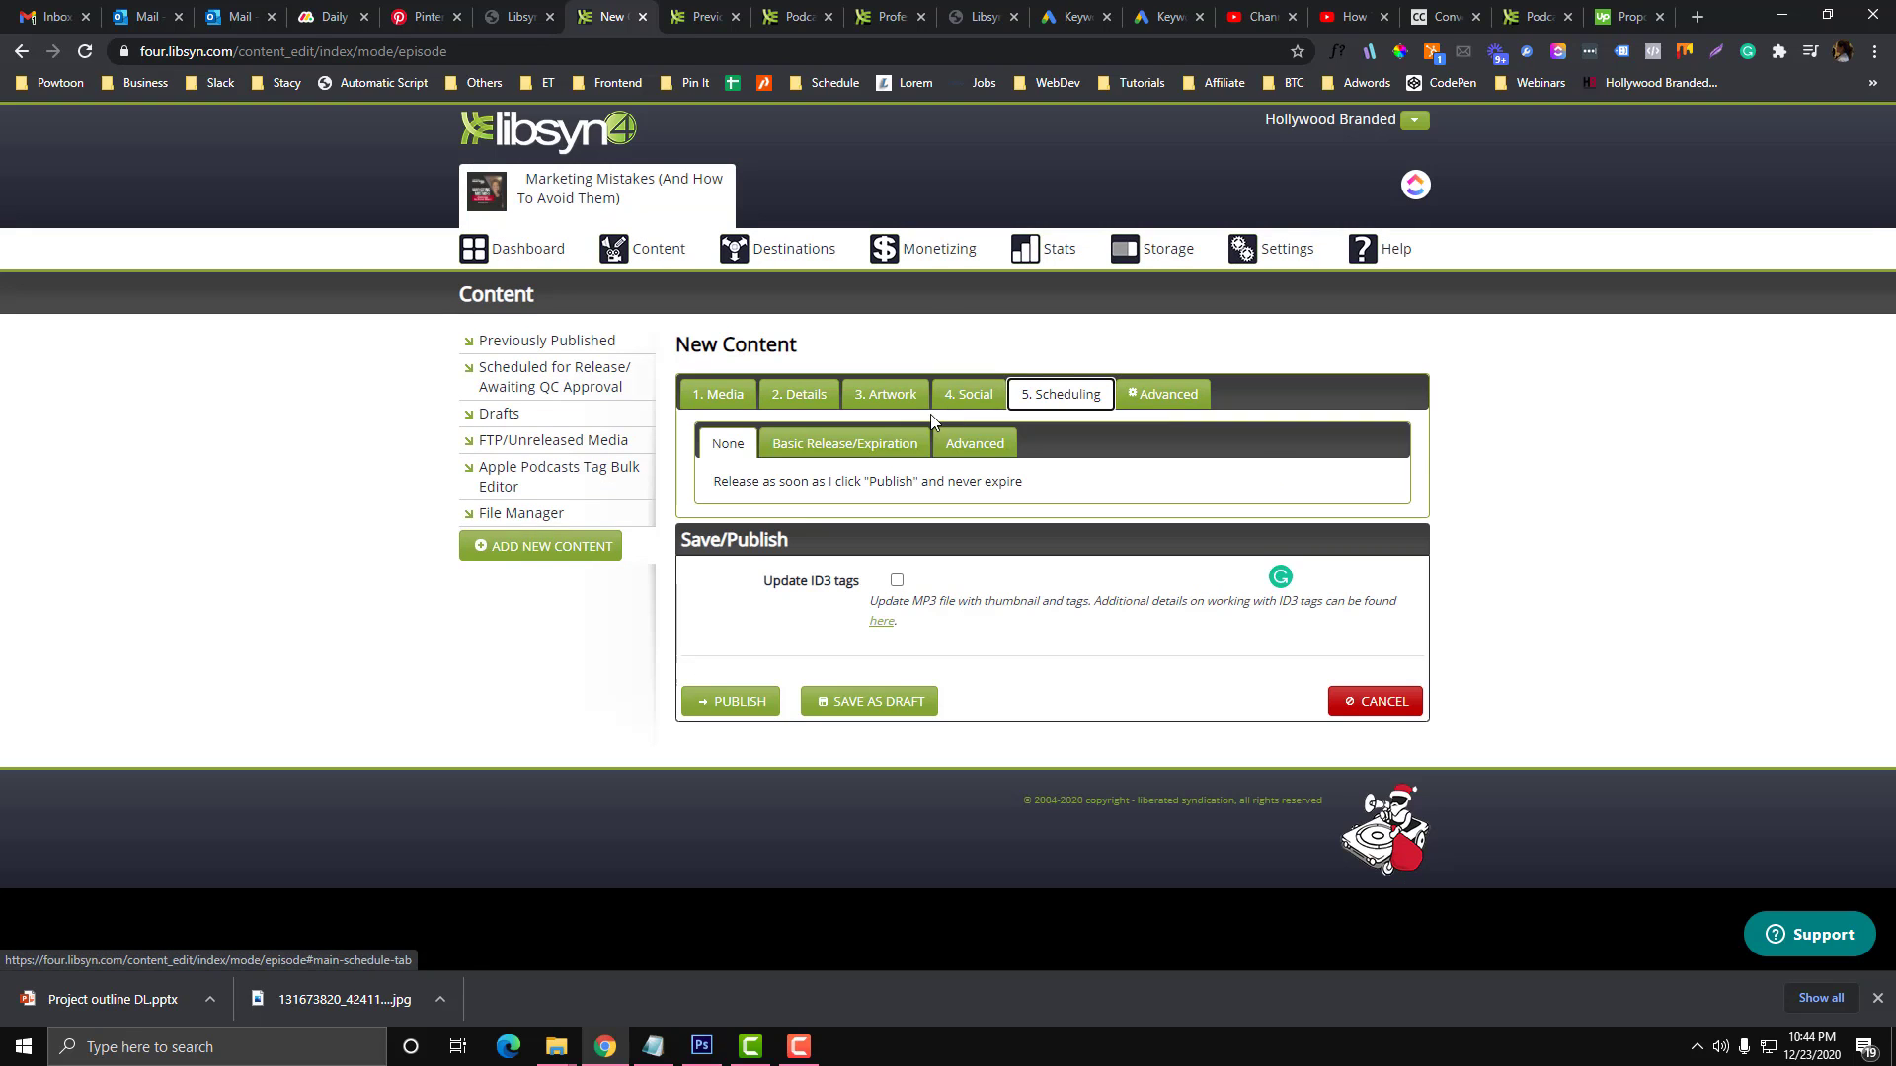
left_click(809, 447)
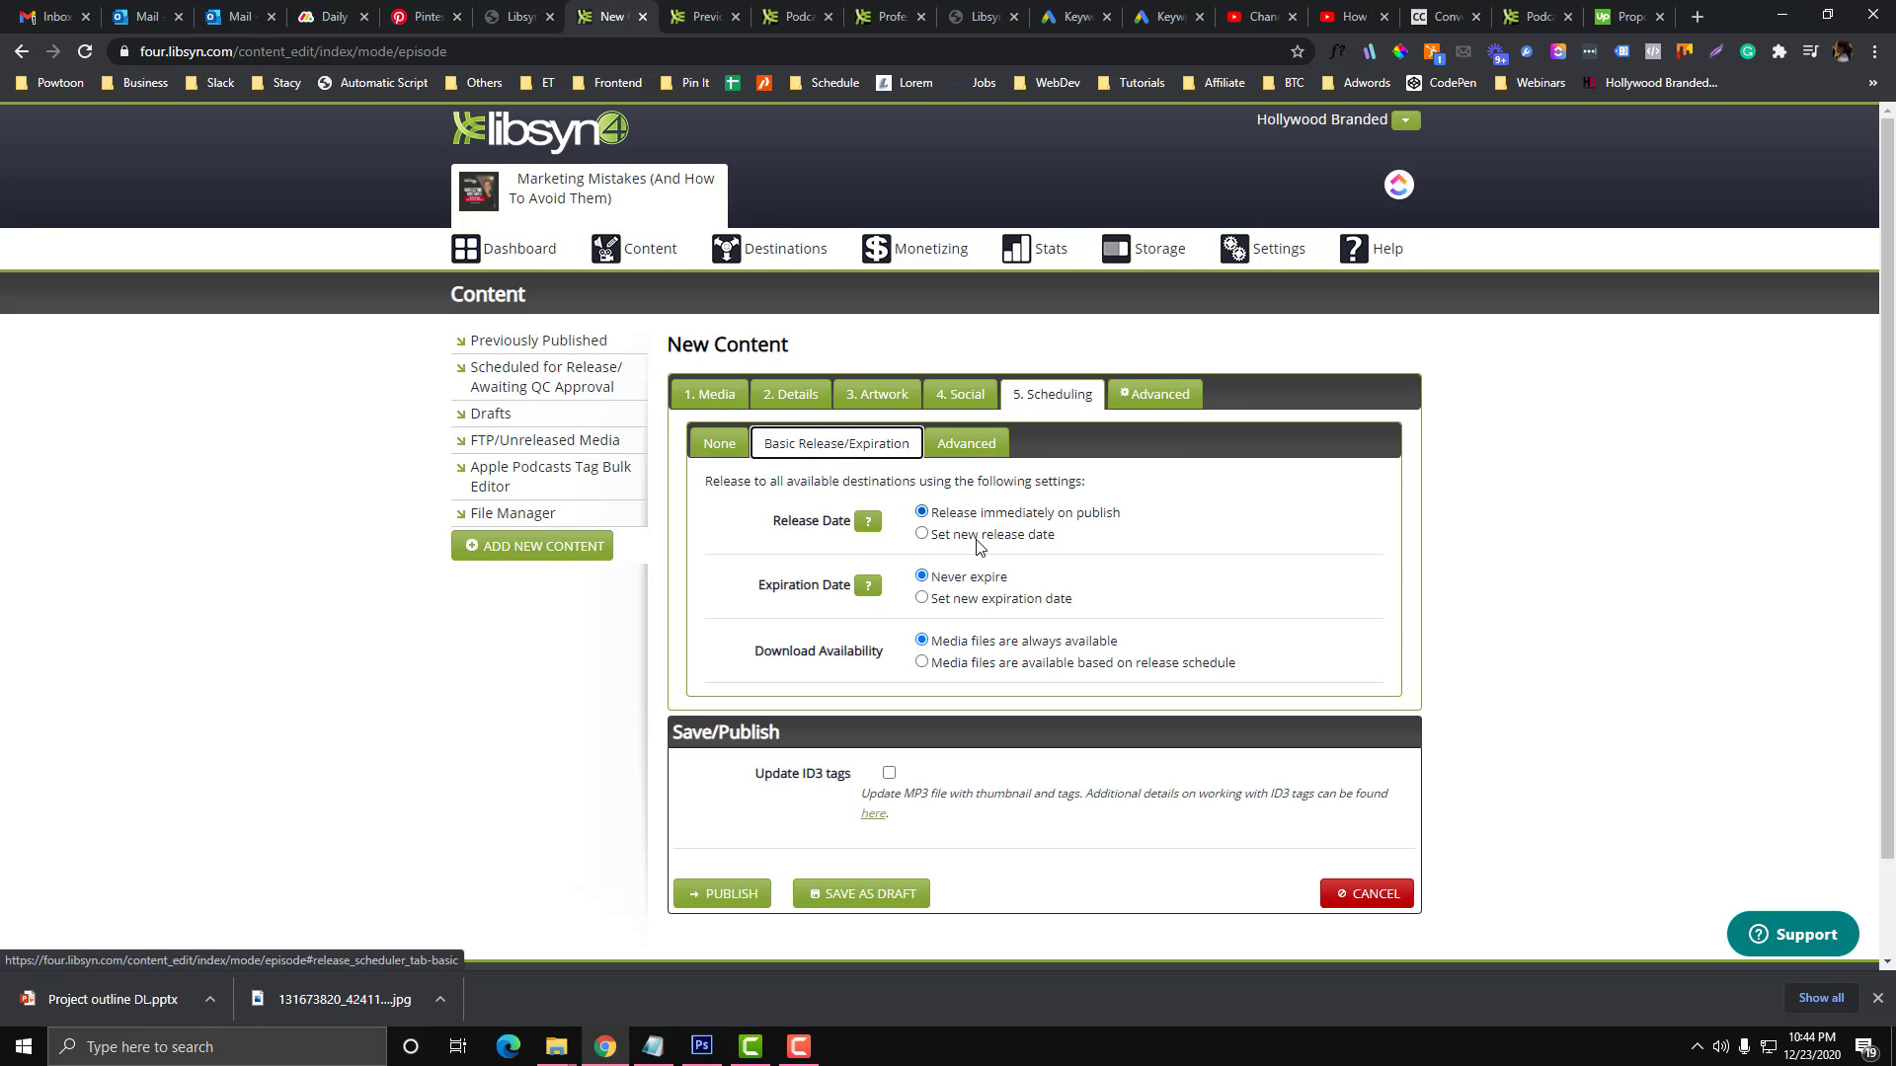
left_click(719, 443)
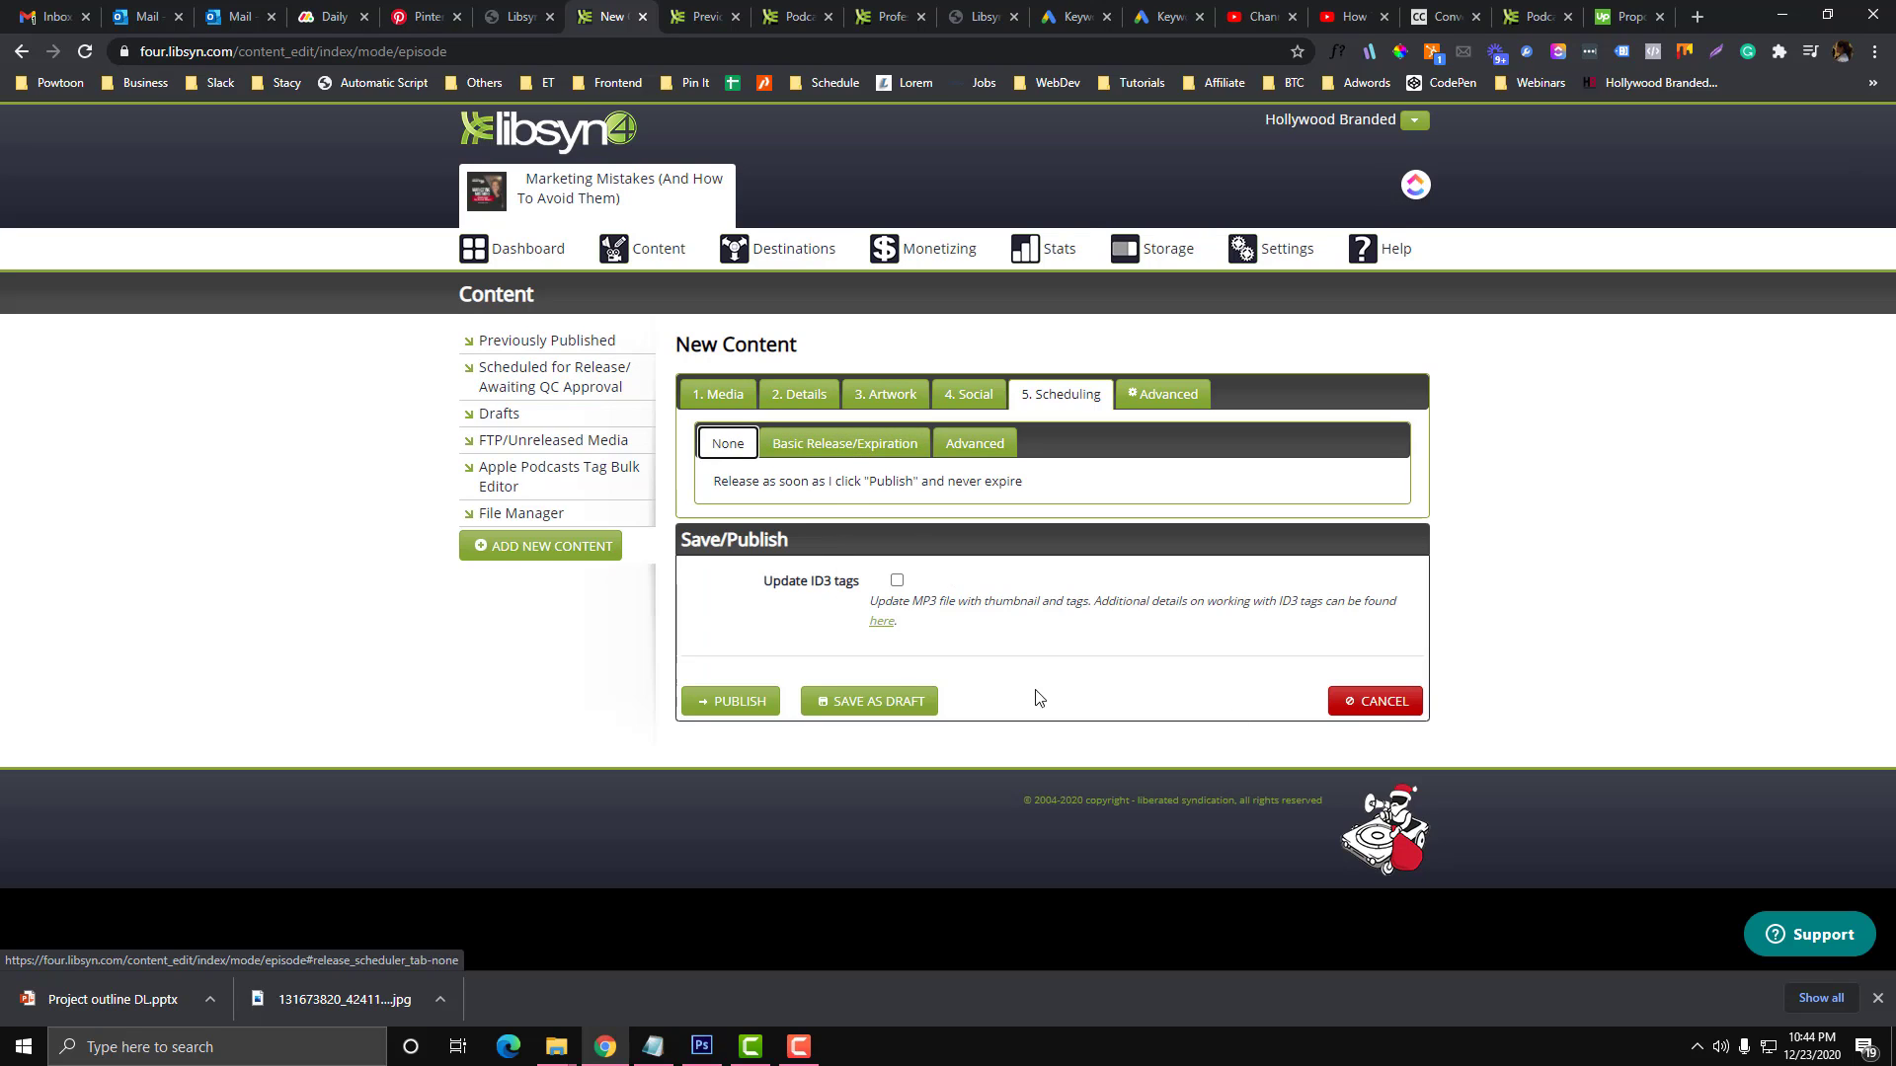
left_click(866, 446)
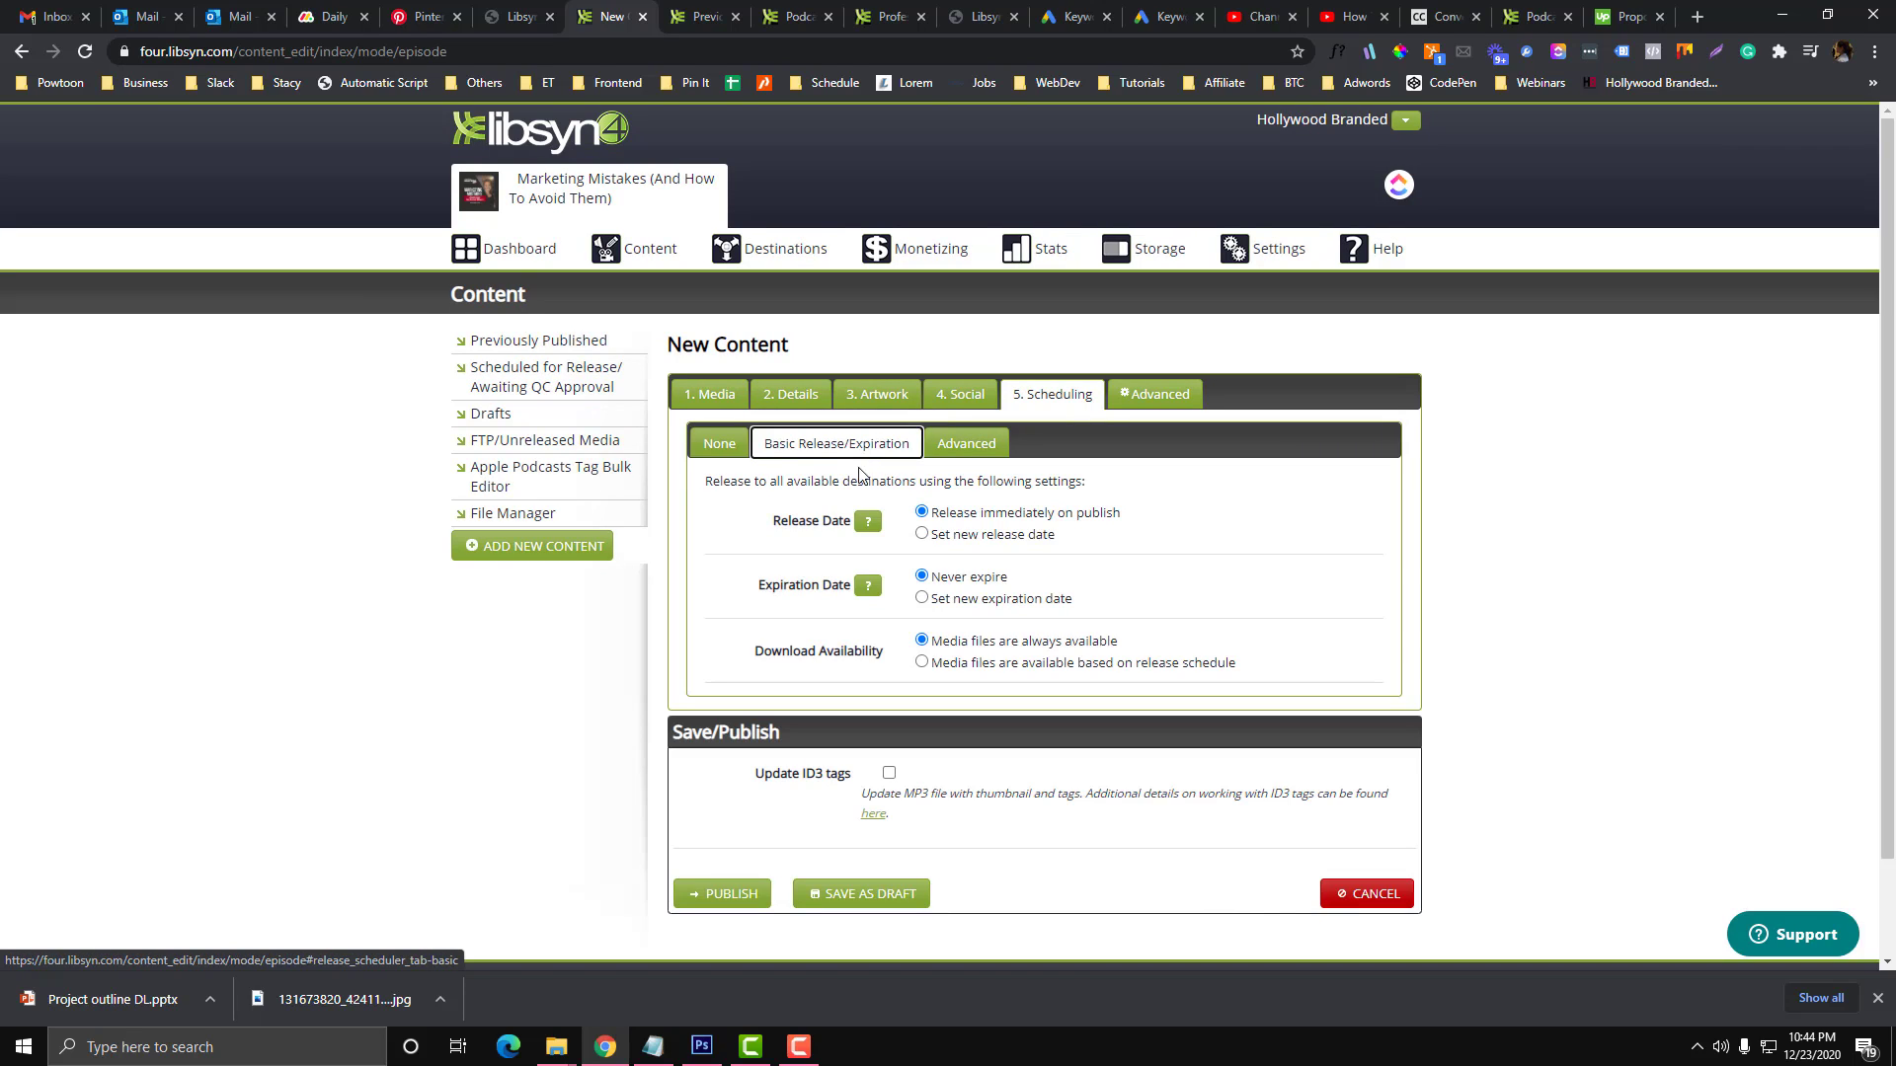
Step: Select Set new release date with a 12:00 PM time, keeping Never expire
left_click(921, 533)
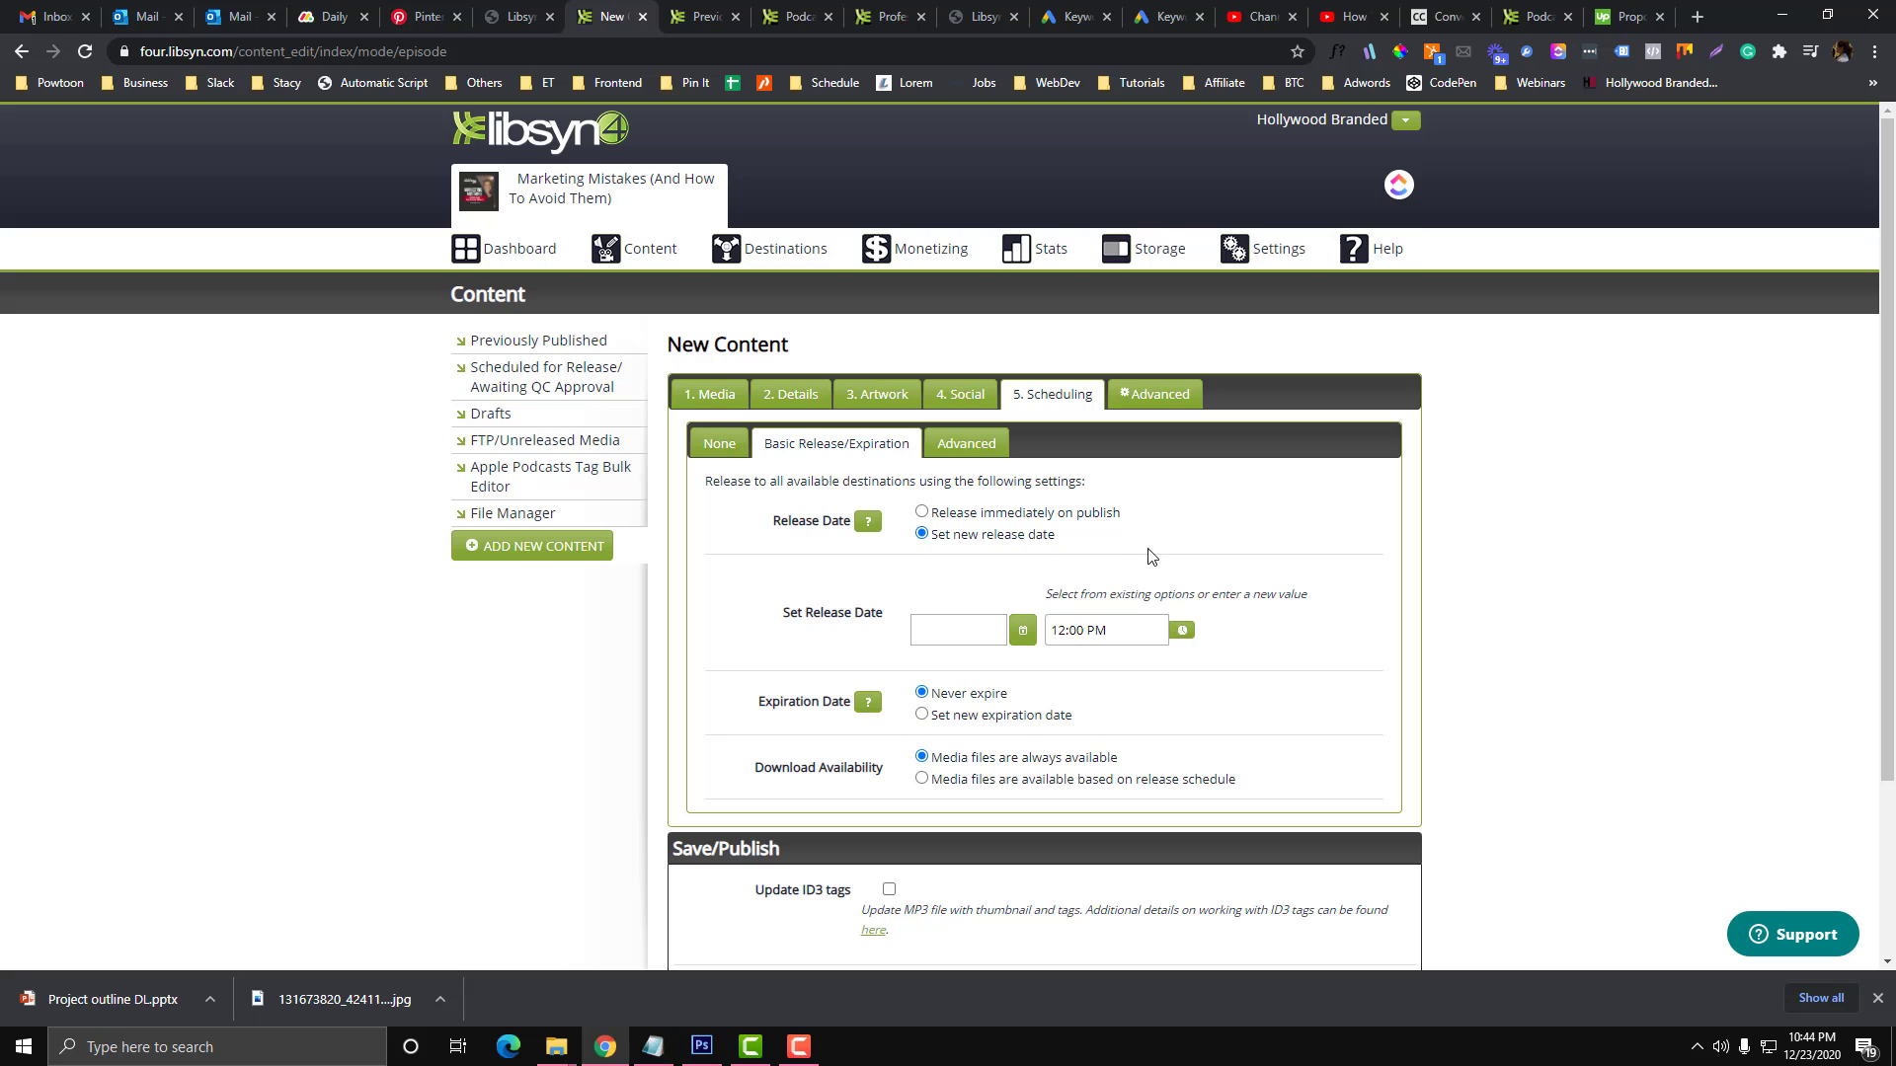
left_click(980, 627)
left_click(1183, 634)
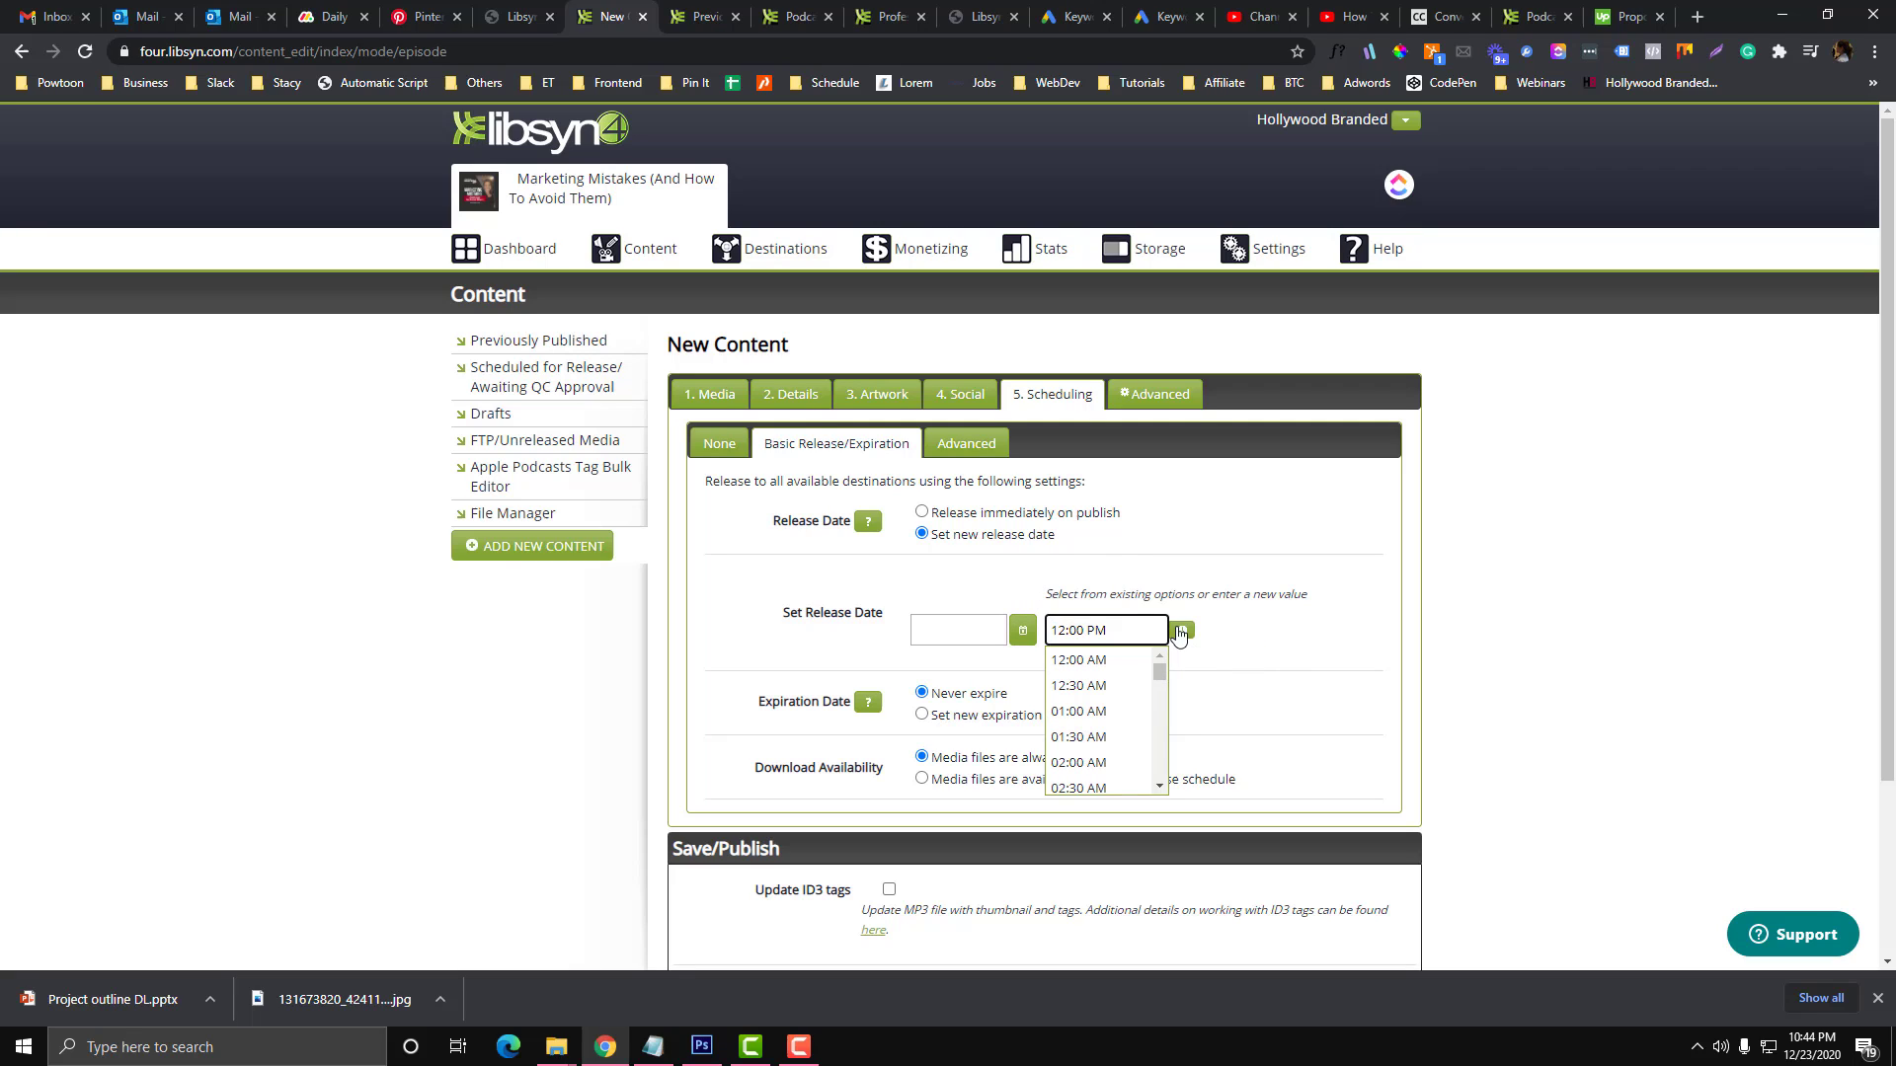
left_click(1184, 637)
mouse_move(1280, 255)
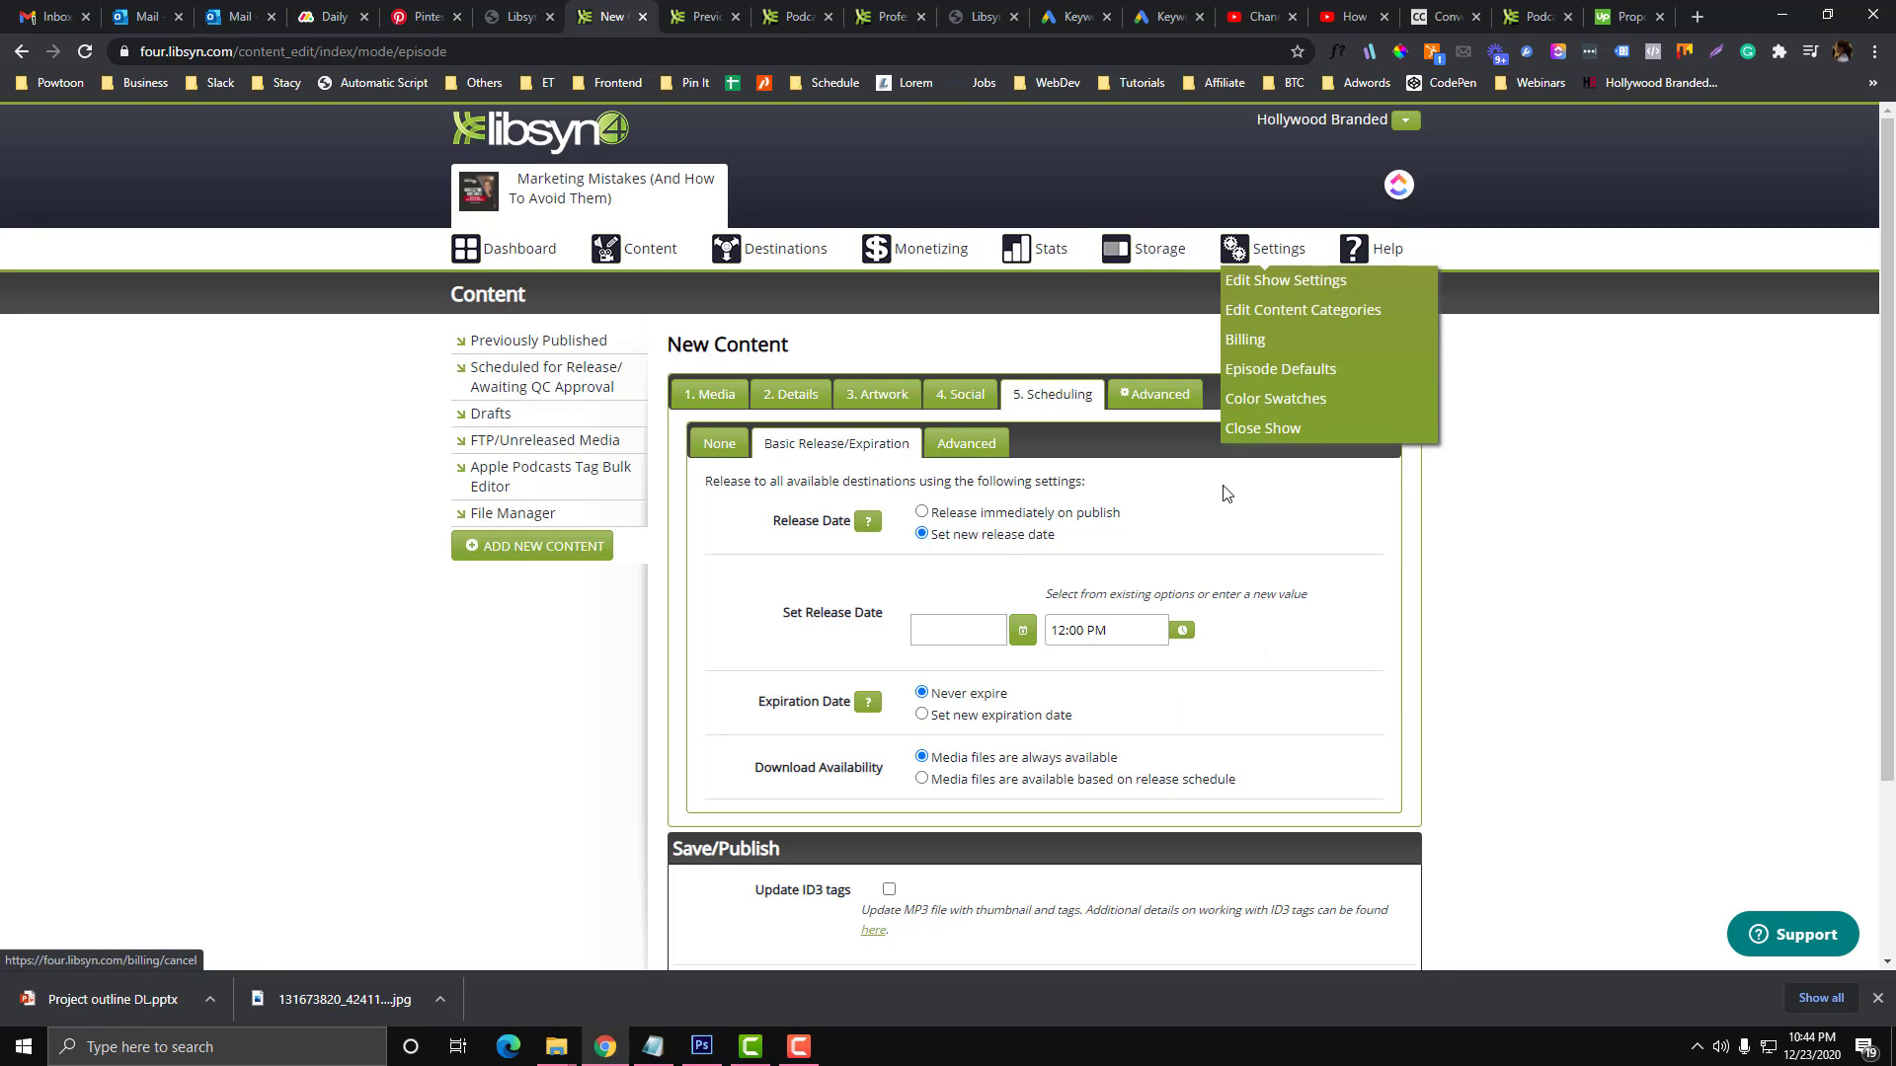
scroll(1113, 571, "down", 2)
left_click(921, 516)
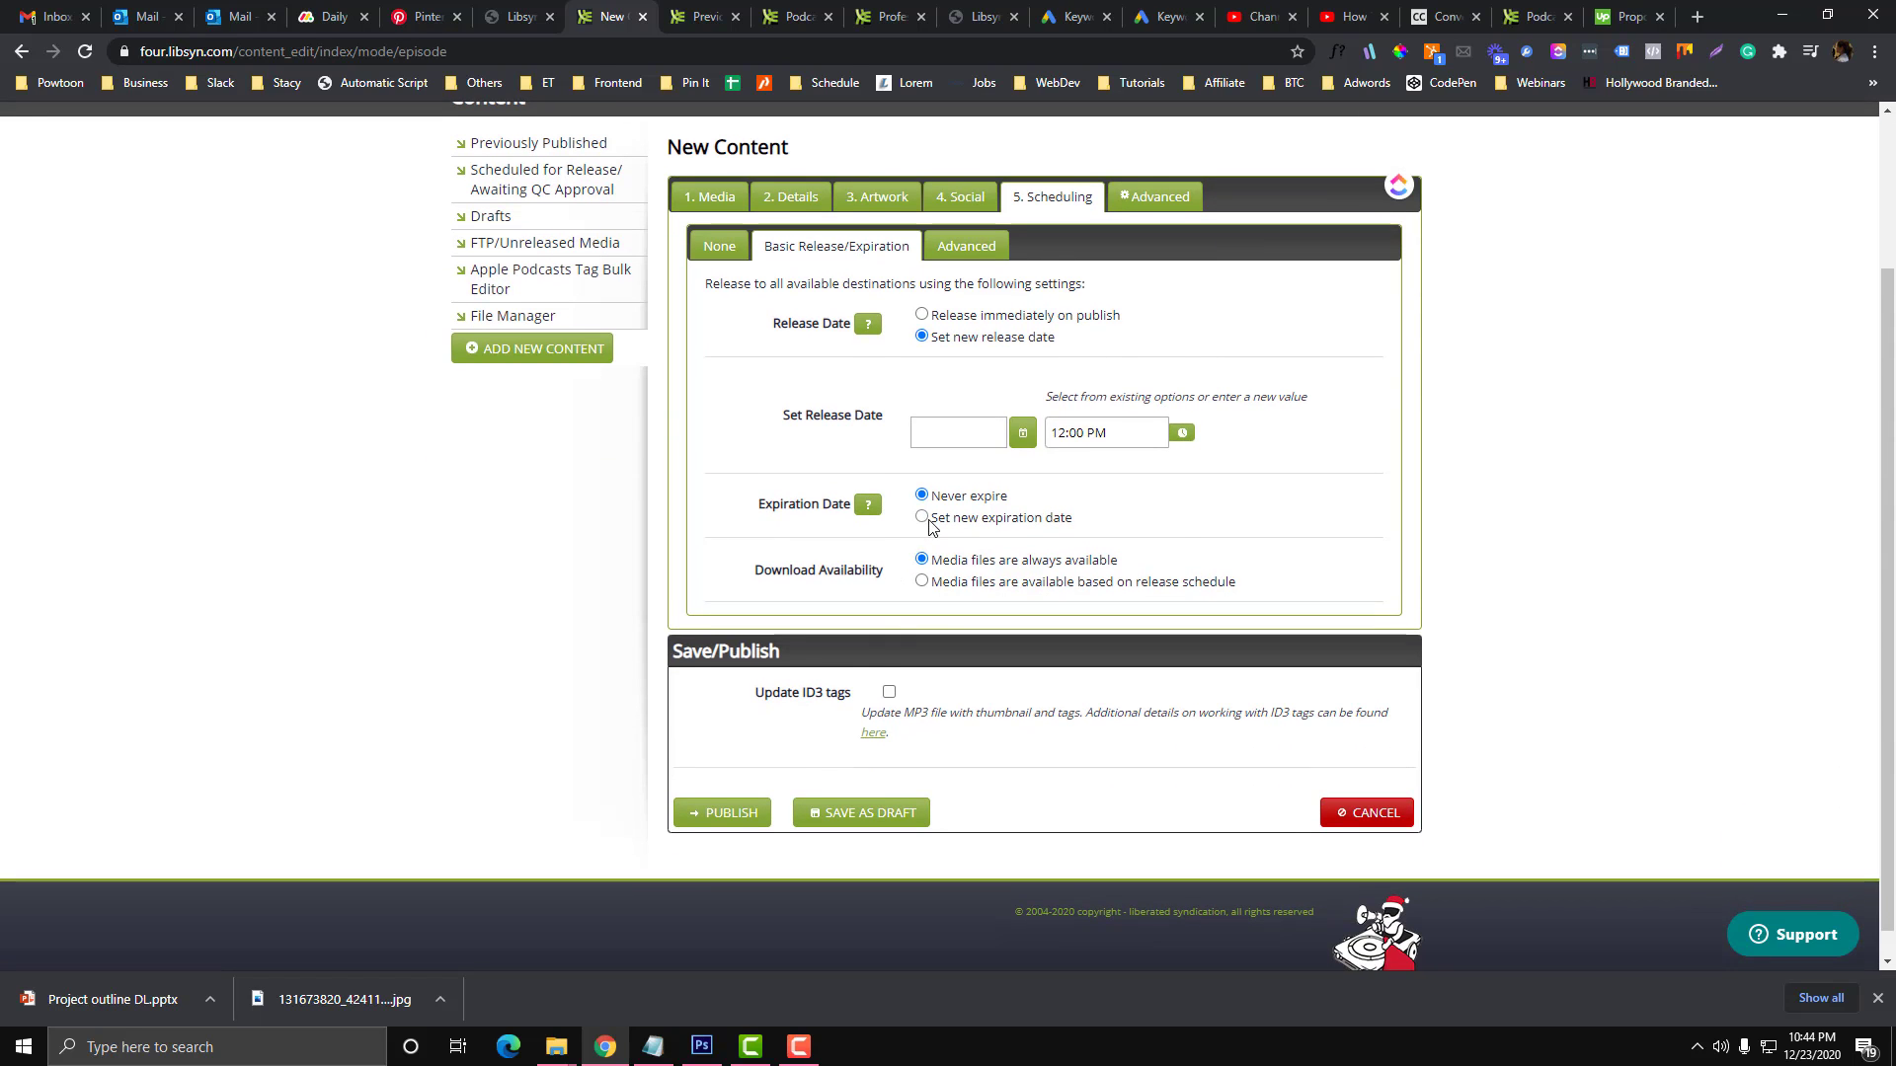
left_click(838, 504)
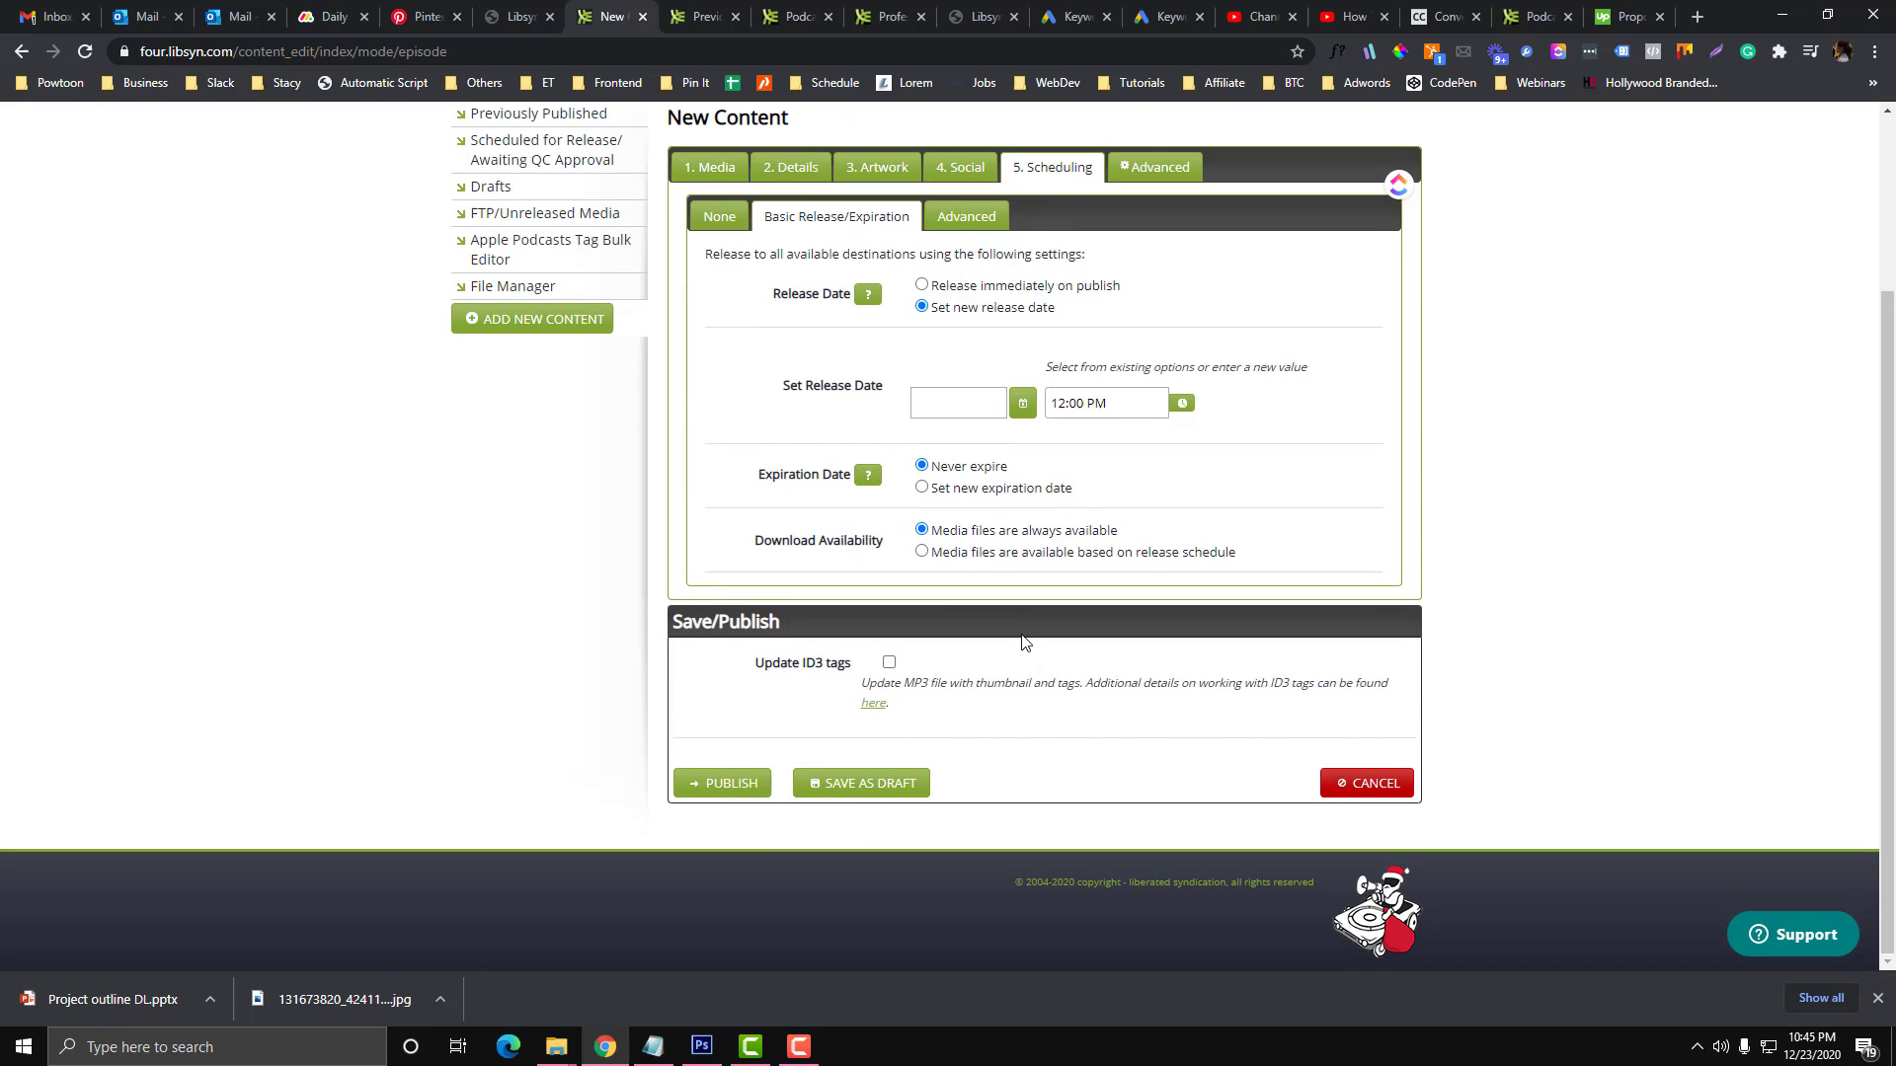
scroll(987, 613, "up", 2)
Step: Open the Advanced scheduling sub-tab and review each destination's release settings
left_click(991, 420)
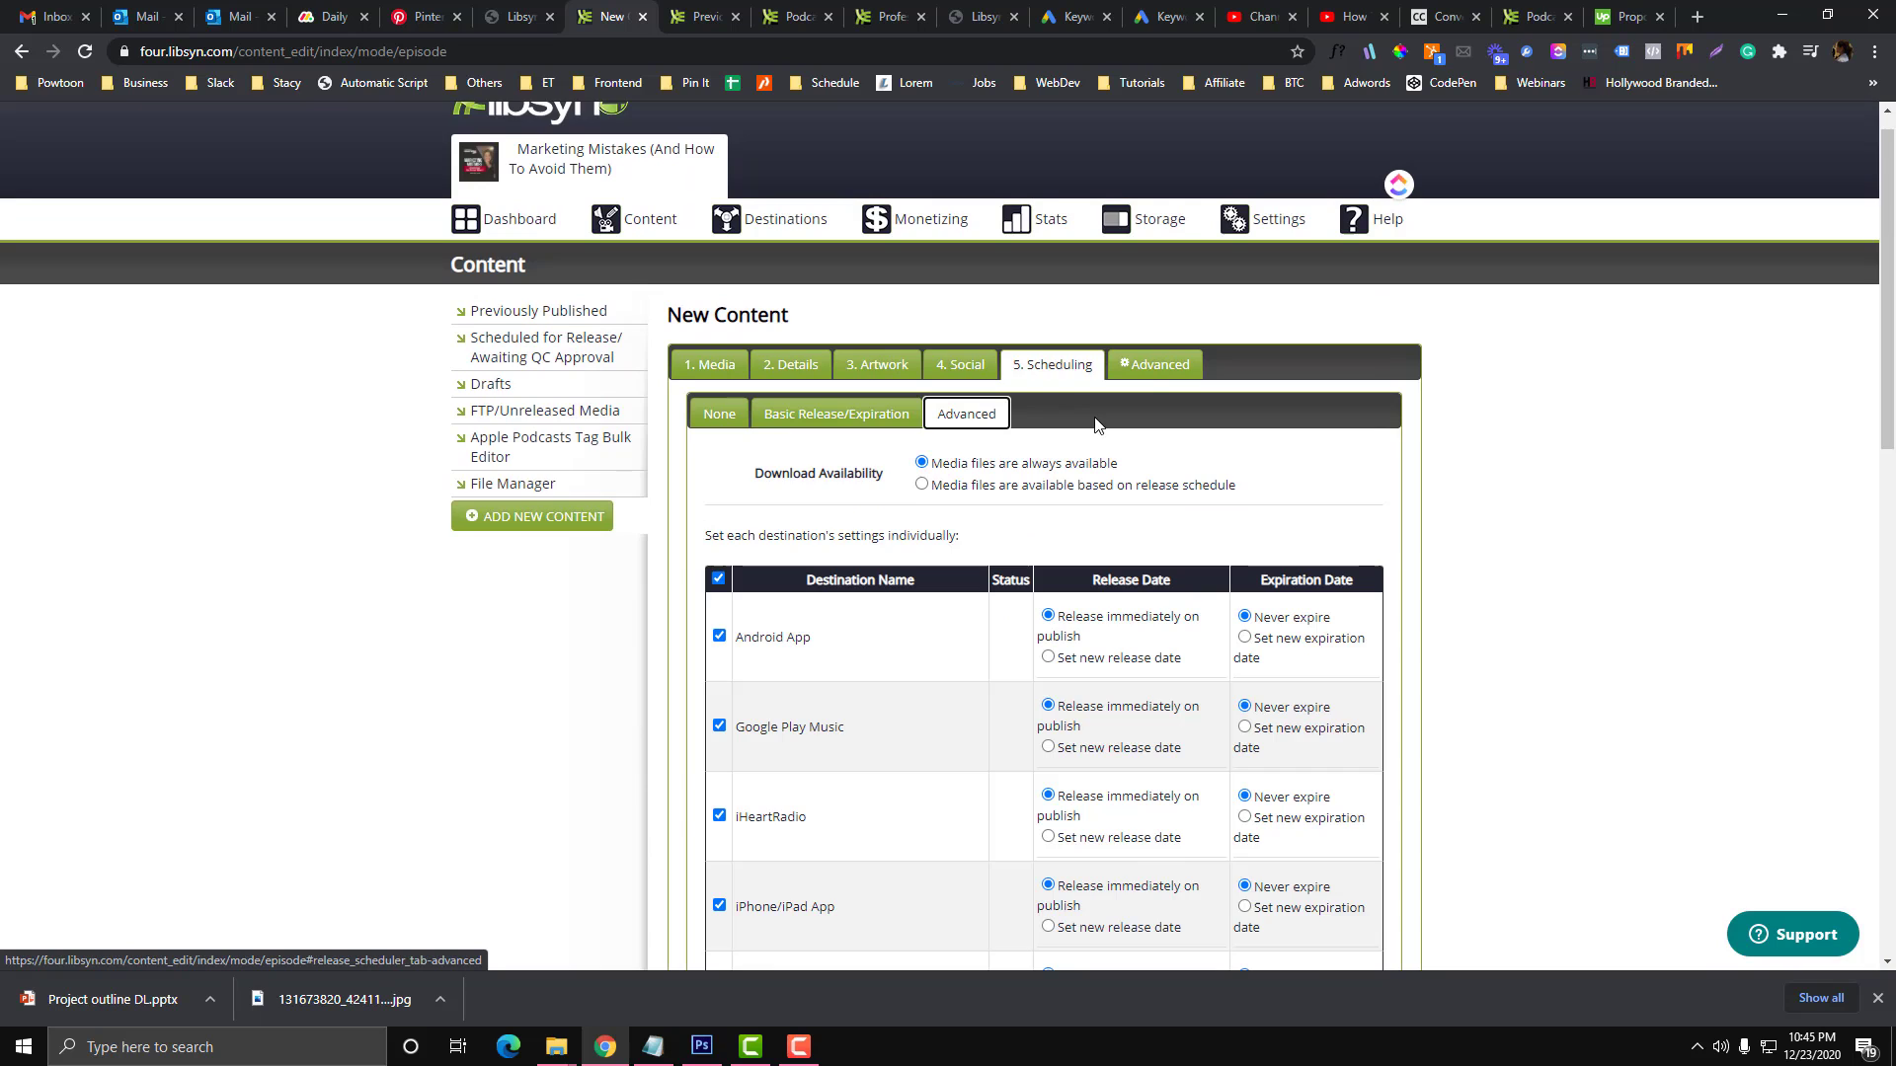
scroll(896, 622, "down", 4)
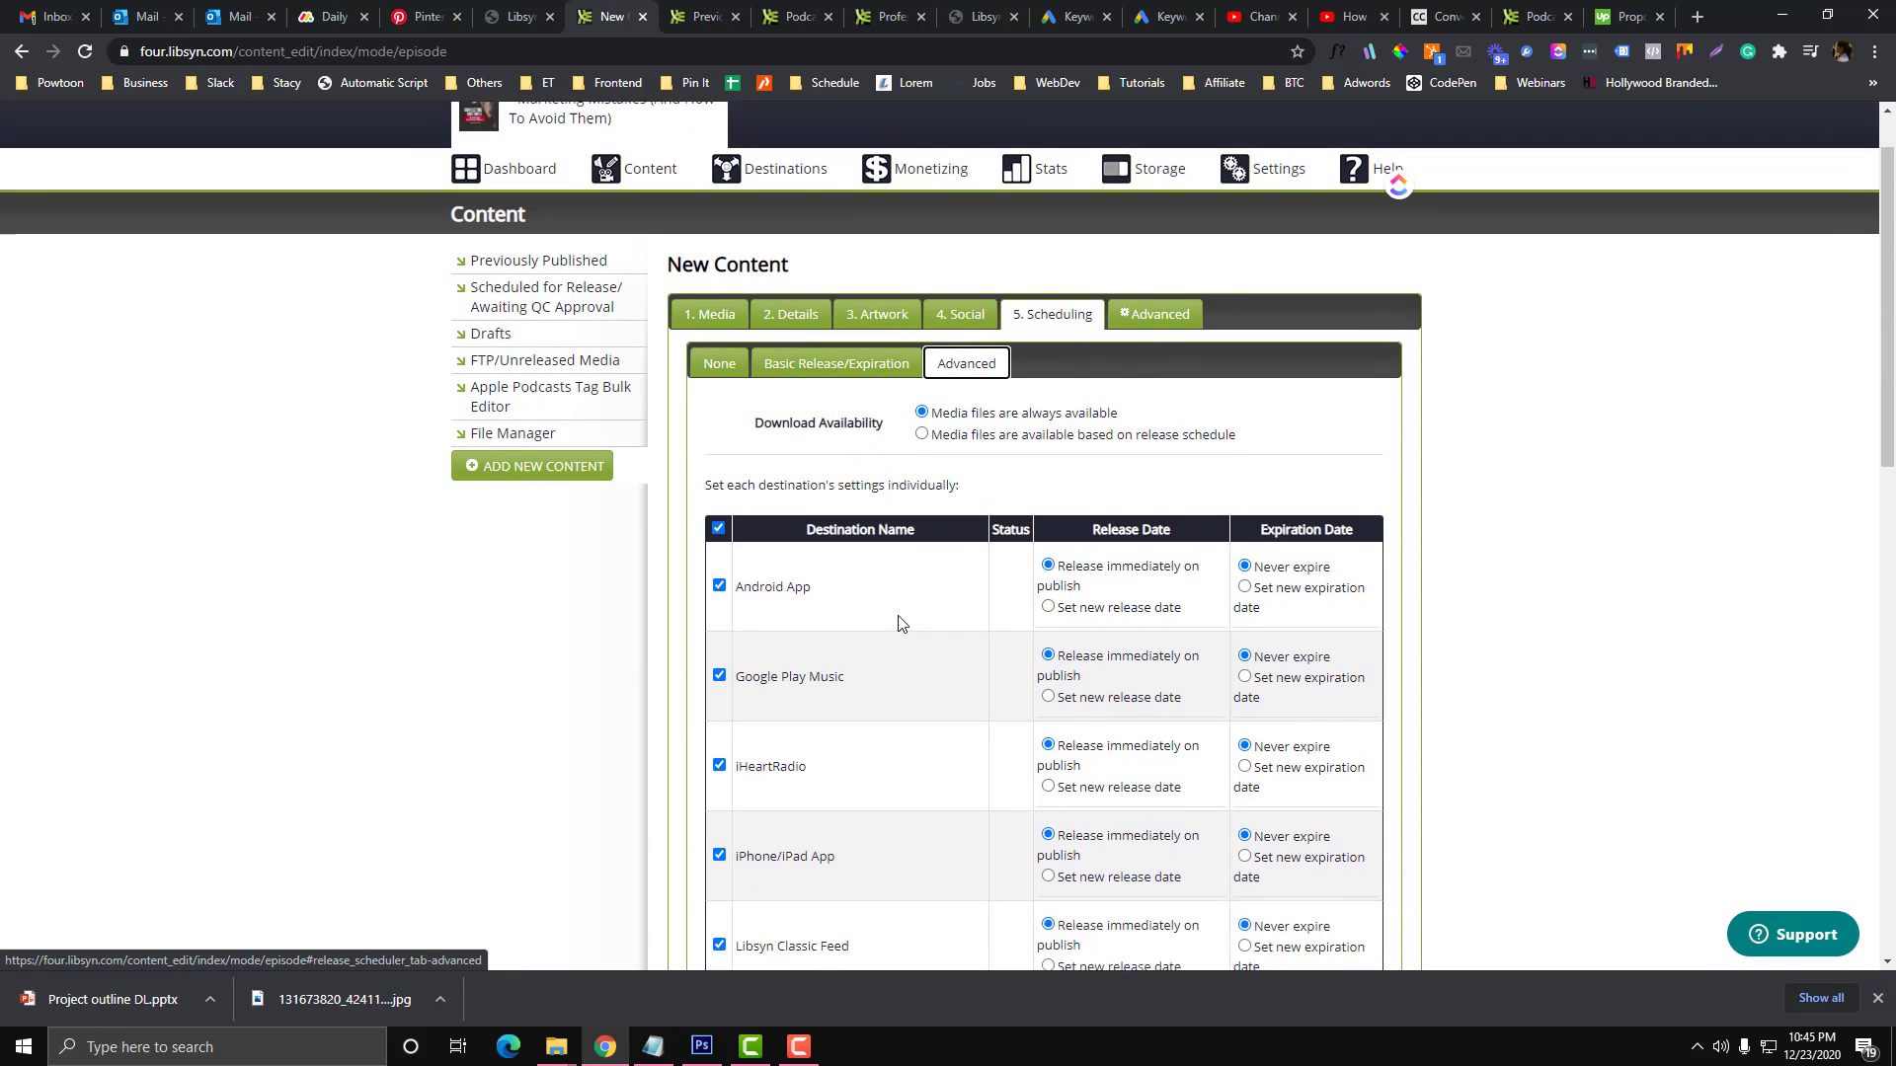
scroll(897, 622, "up", 4)
scroll(897, 623, "down", 1)
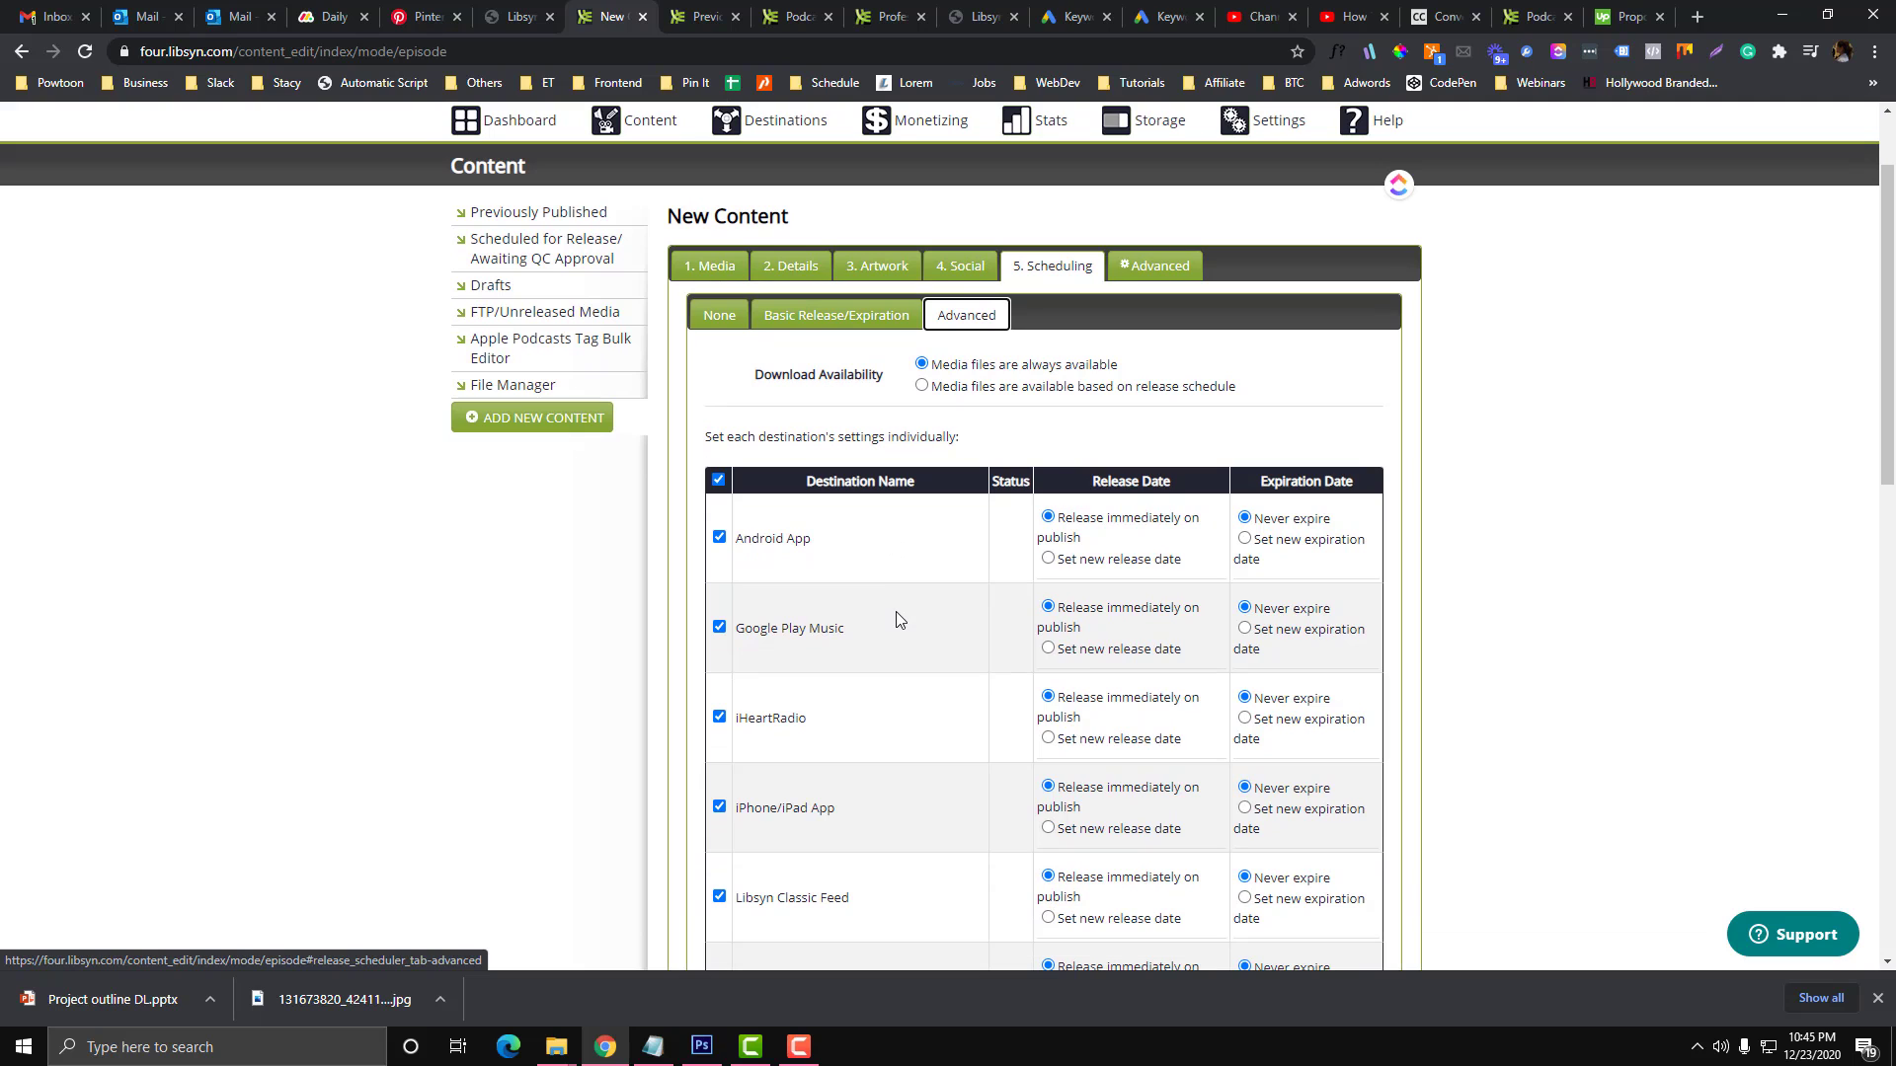
scroll(896, 619, "down", 1)
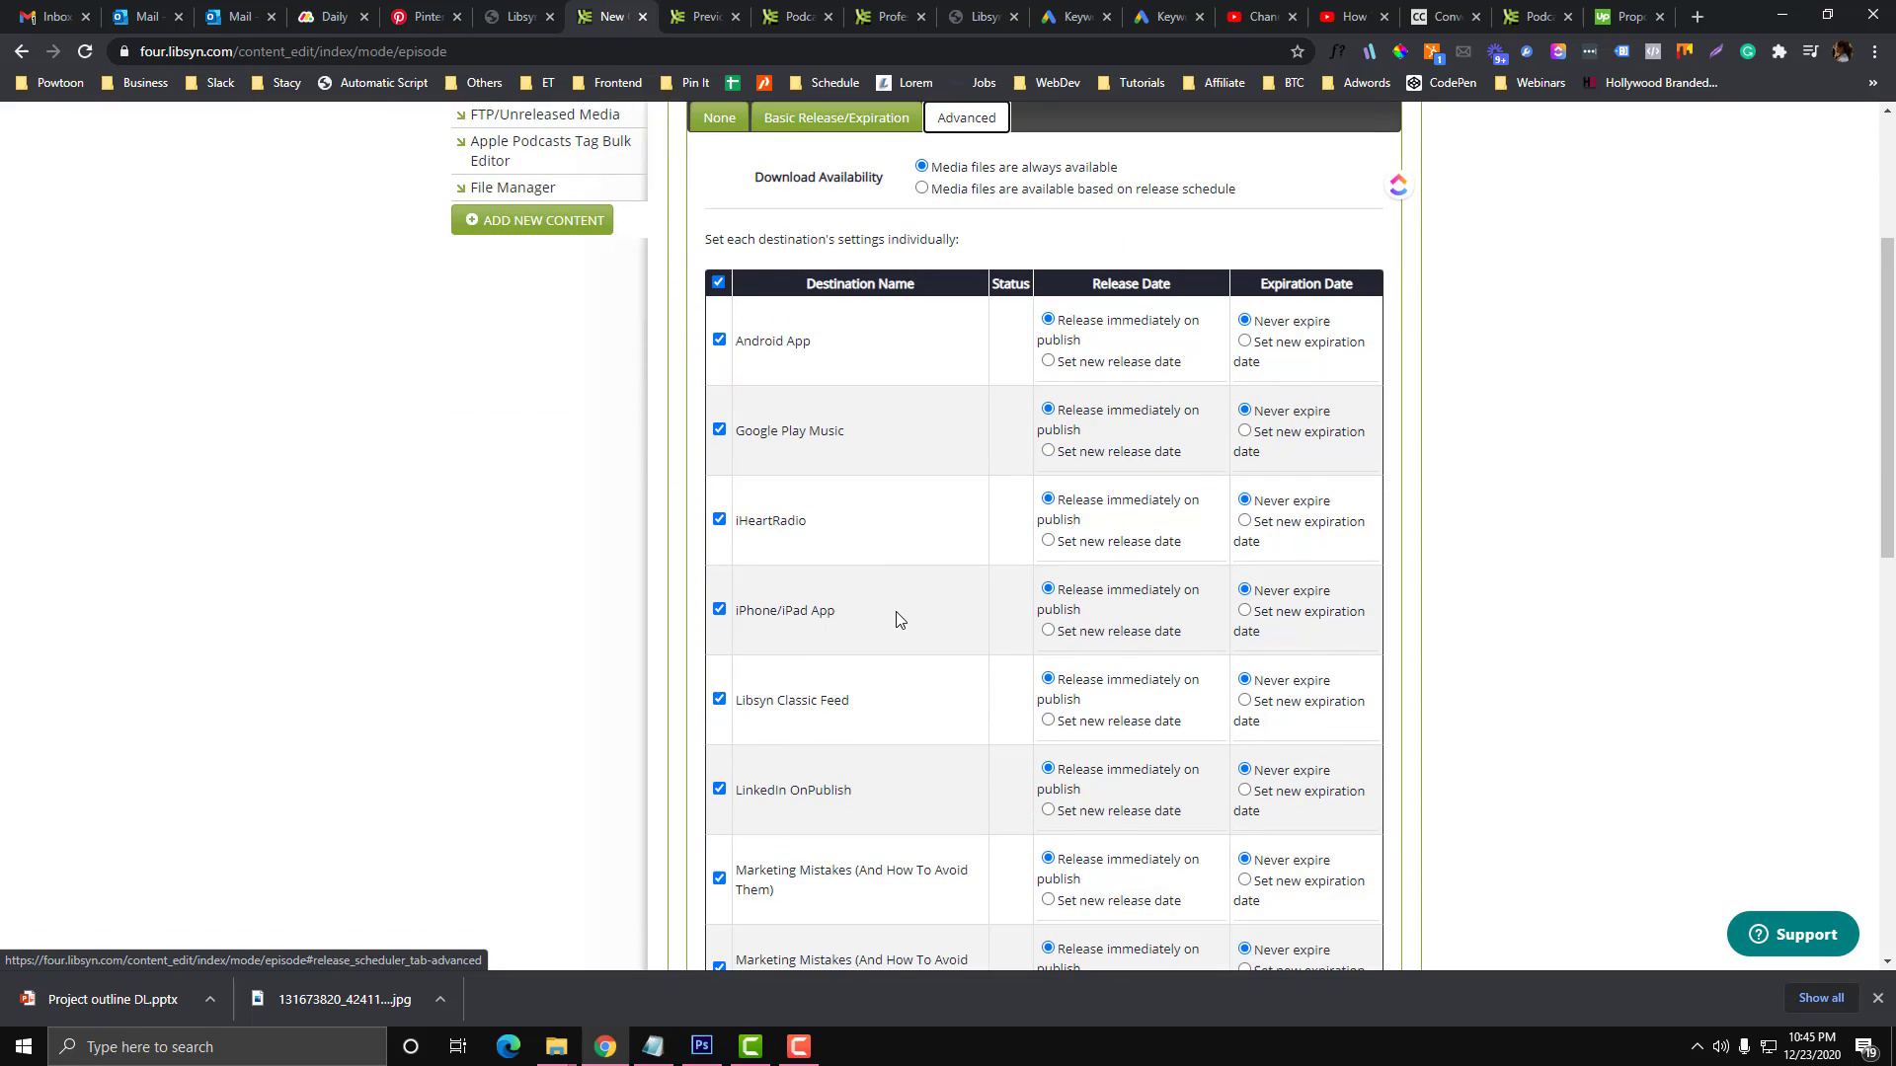
scroll(897, 619, "up", 2)
scroll(903, 553, "down", 1)
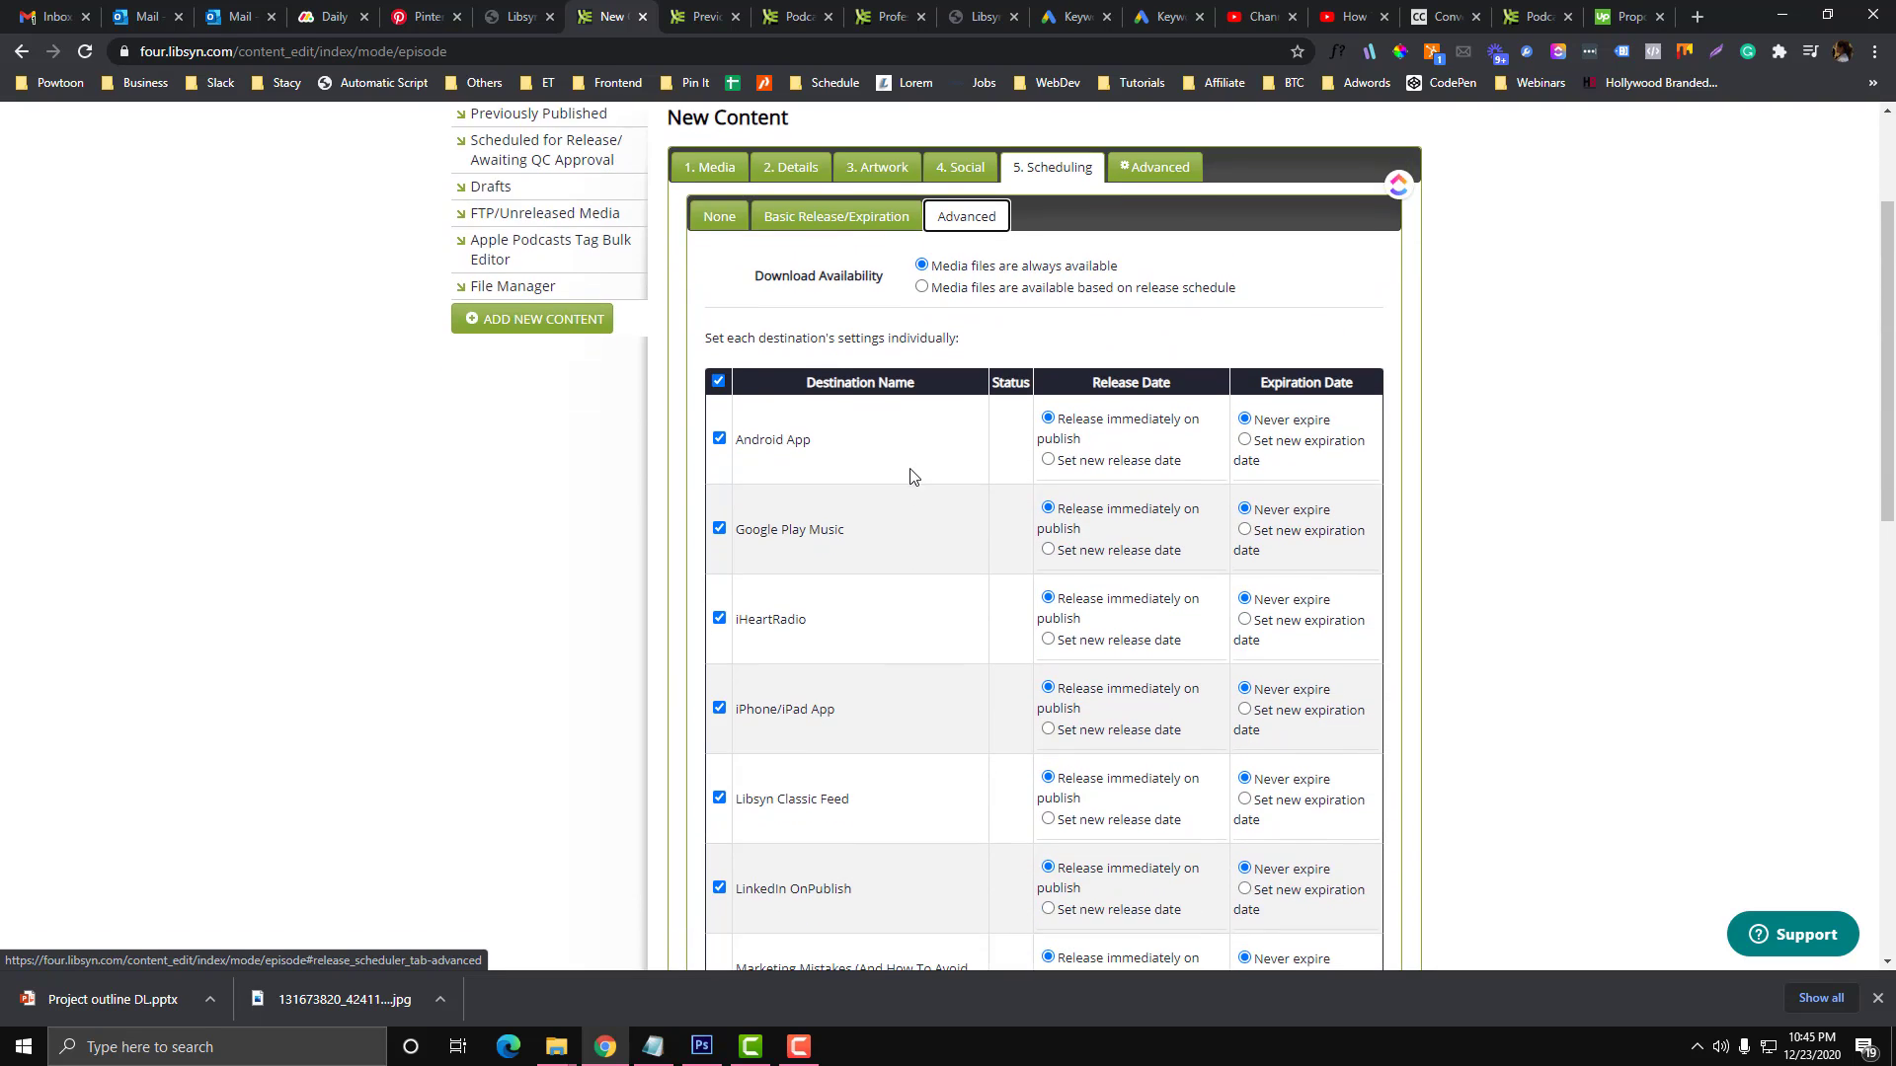
scroll(893, 508, "up", 2)
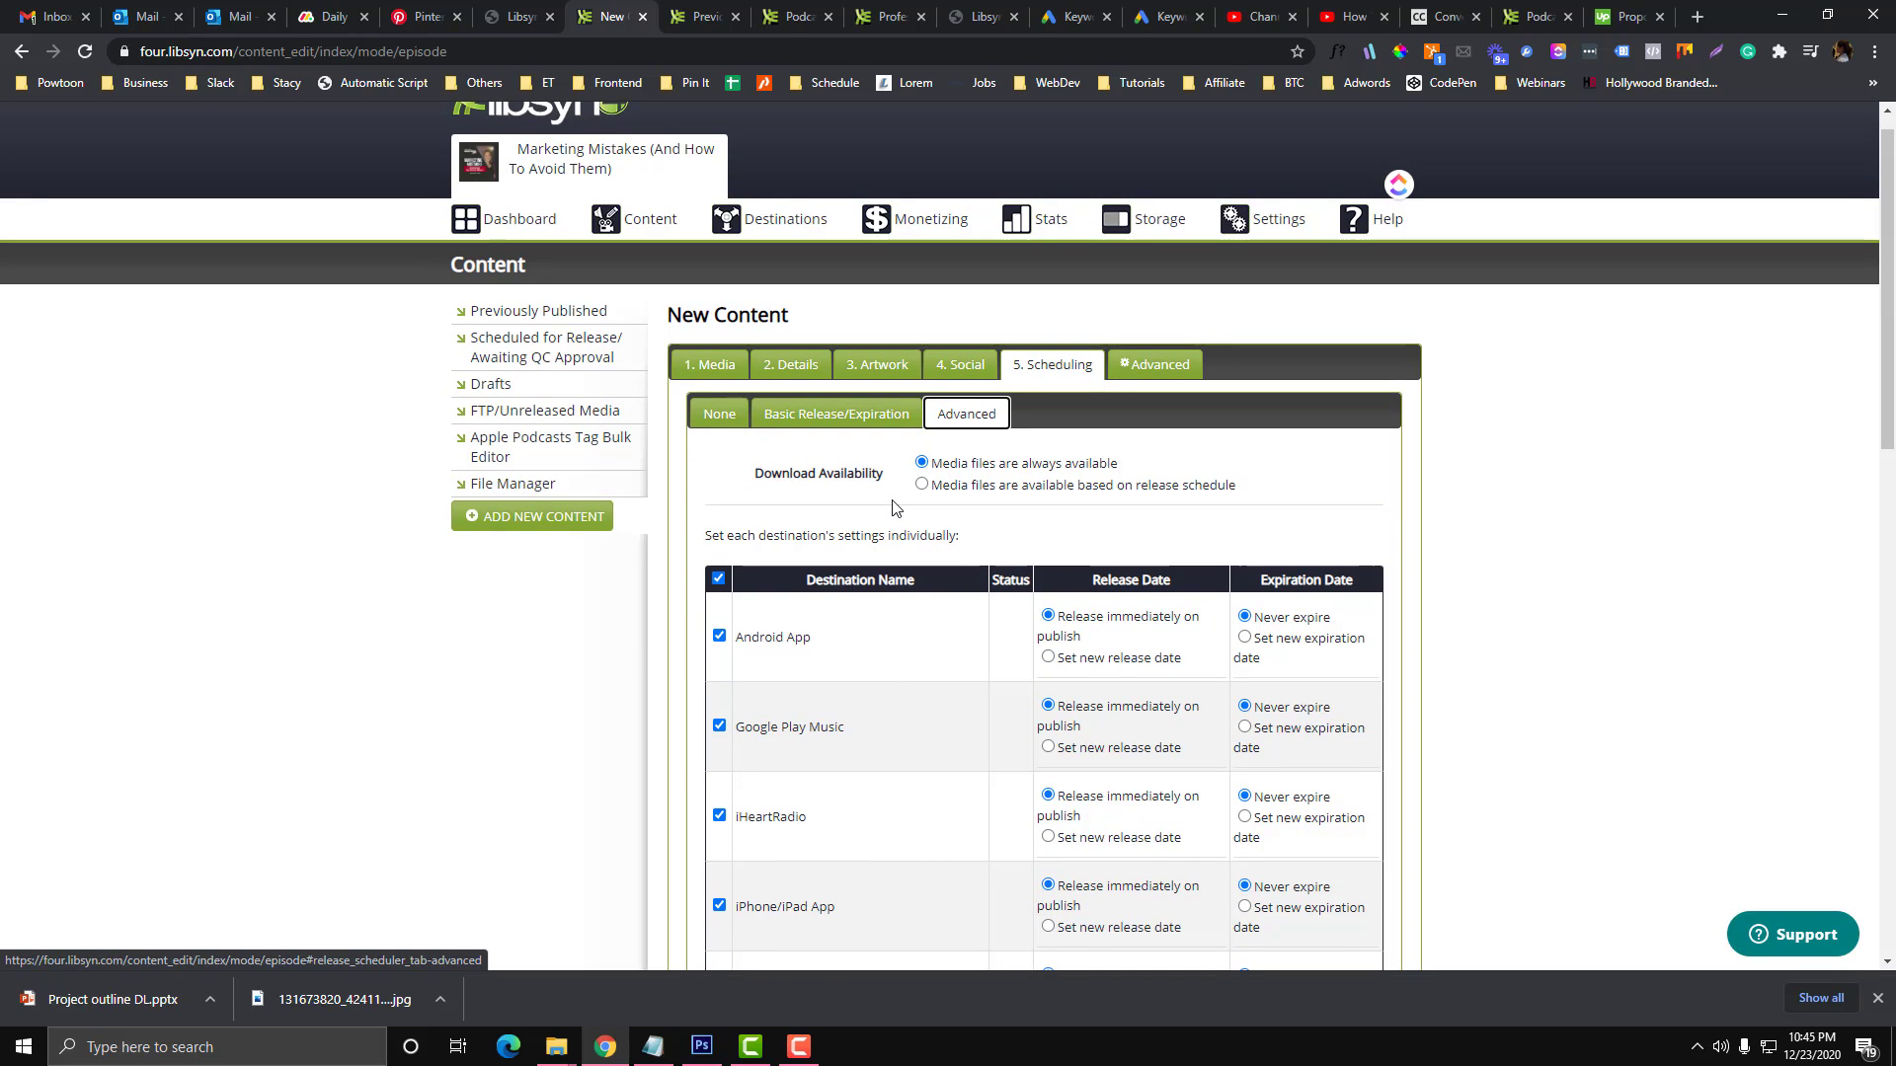
scroll(897, 512, "down", 2)
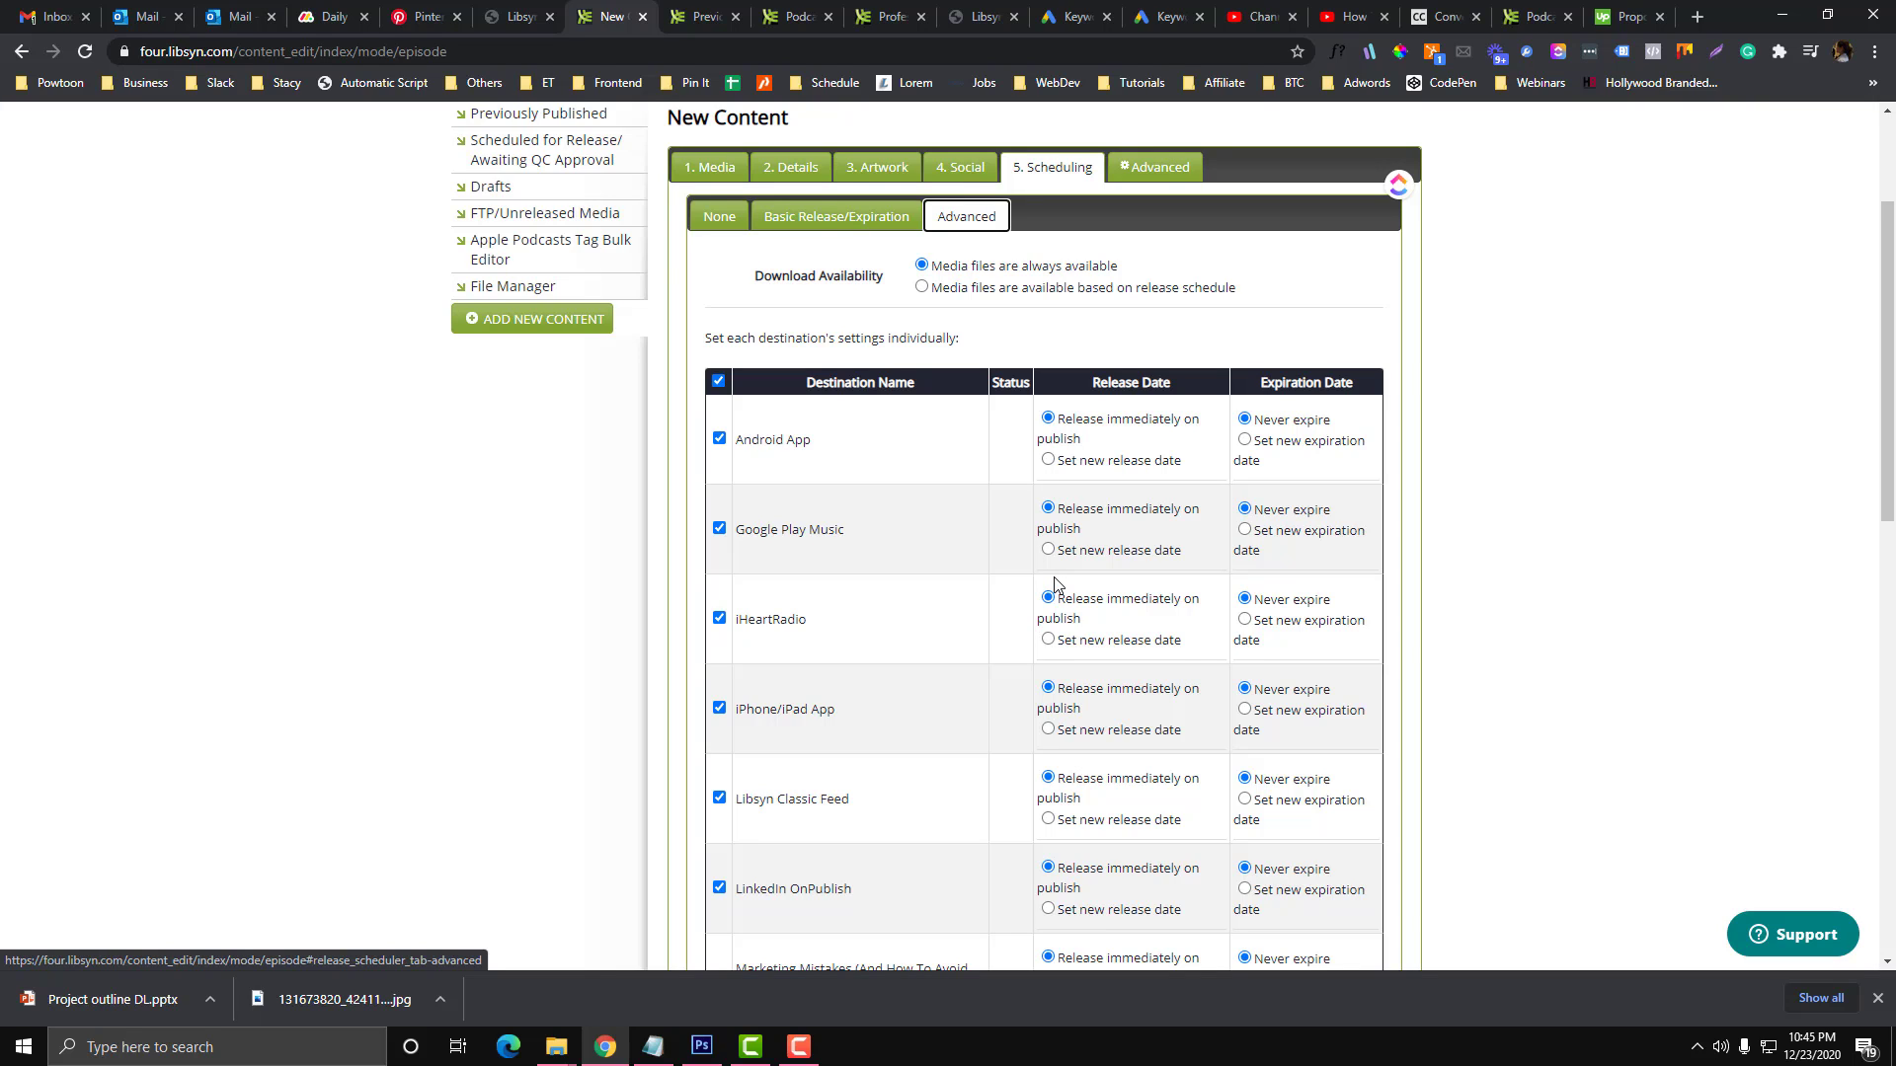
scroll(1054, 582, "up", 1)
scroll(1052, 543, "down", 2)
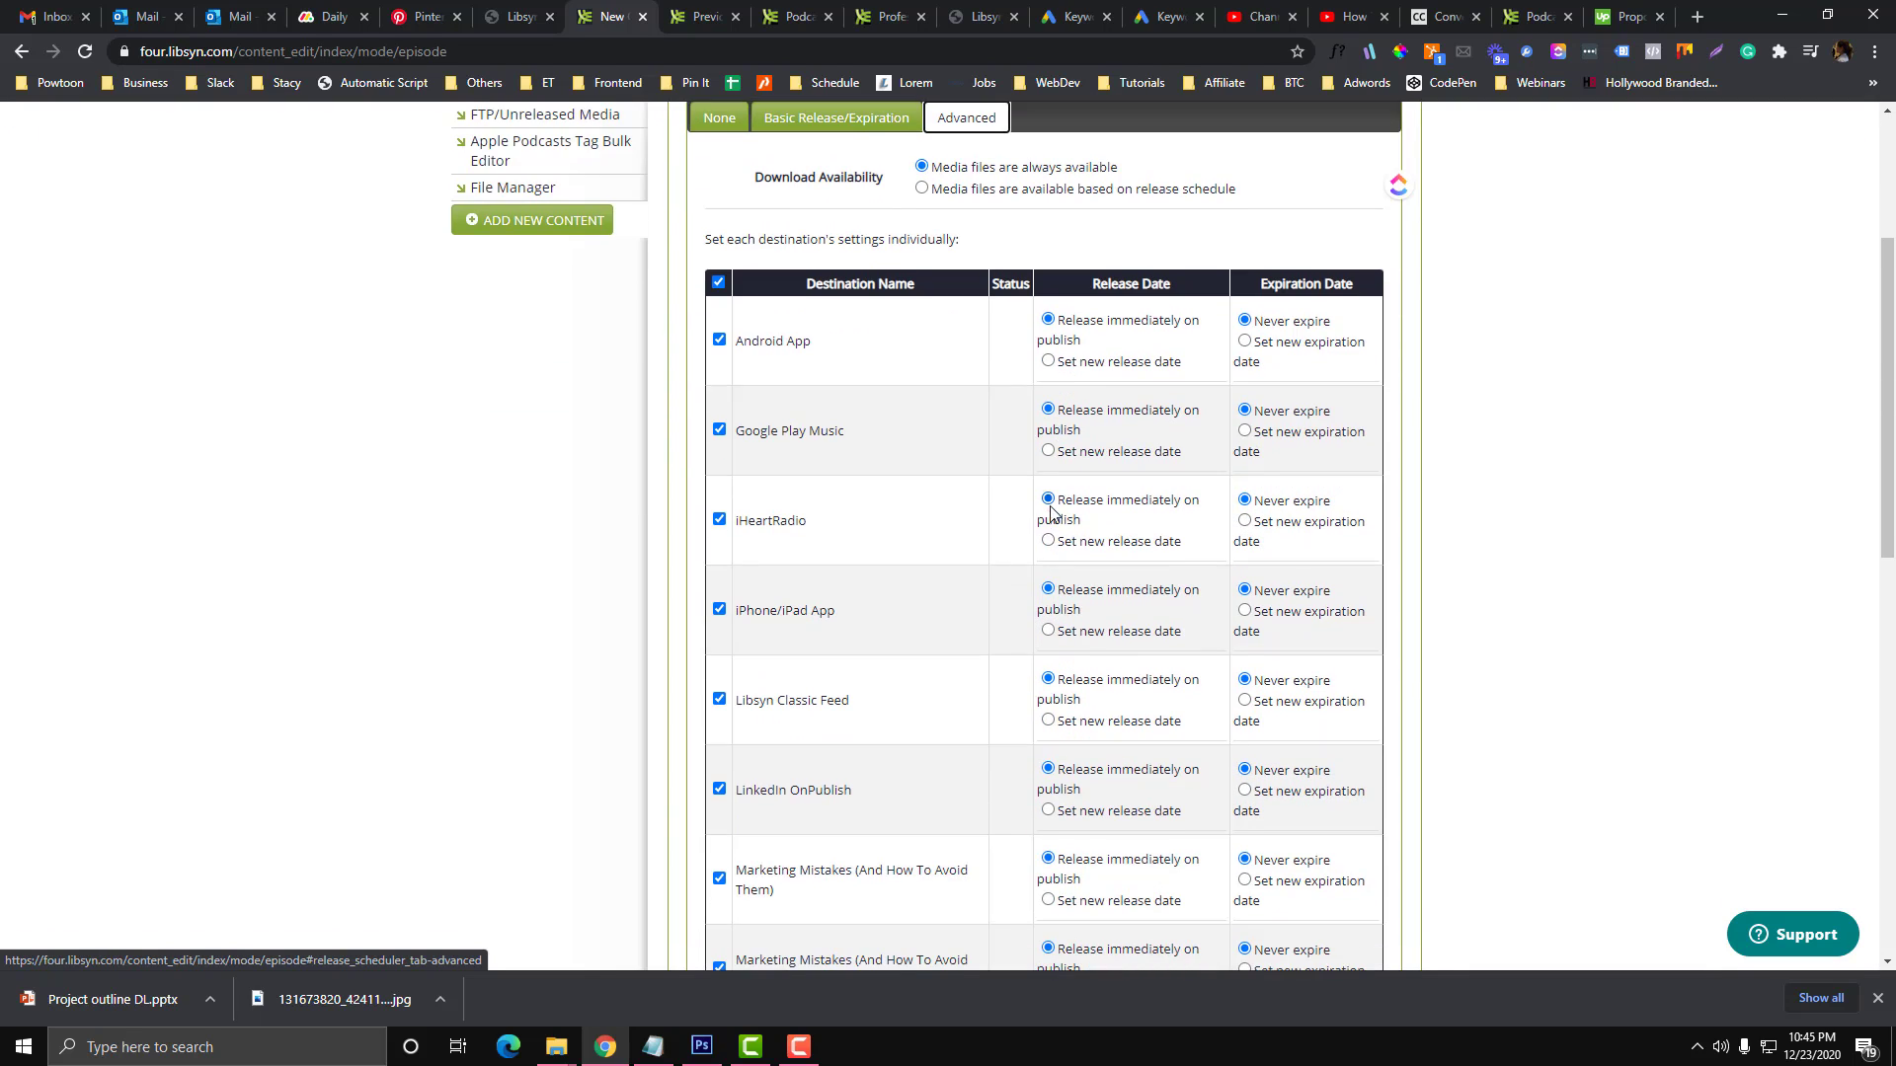
Step: Try a separate release date for iHeartRadio, then restore its immediate release
left_click(1046, 541)
left_click(1038, 501)
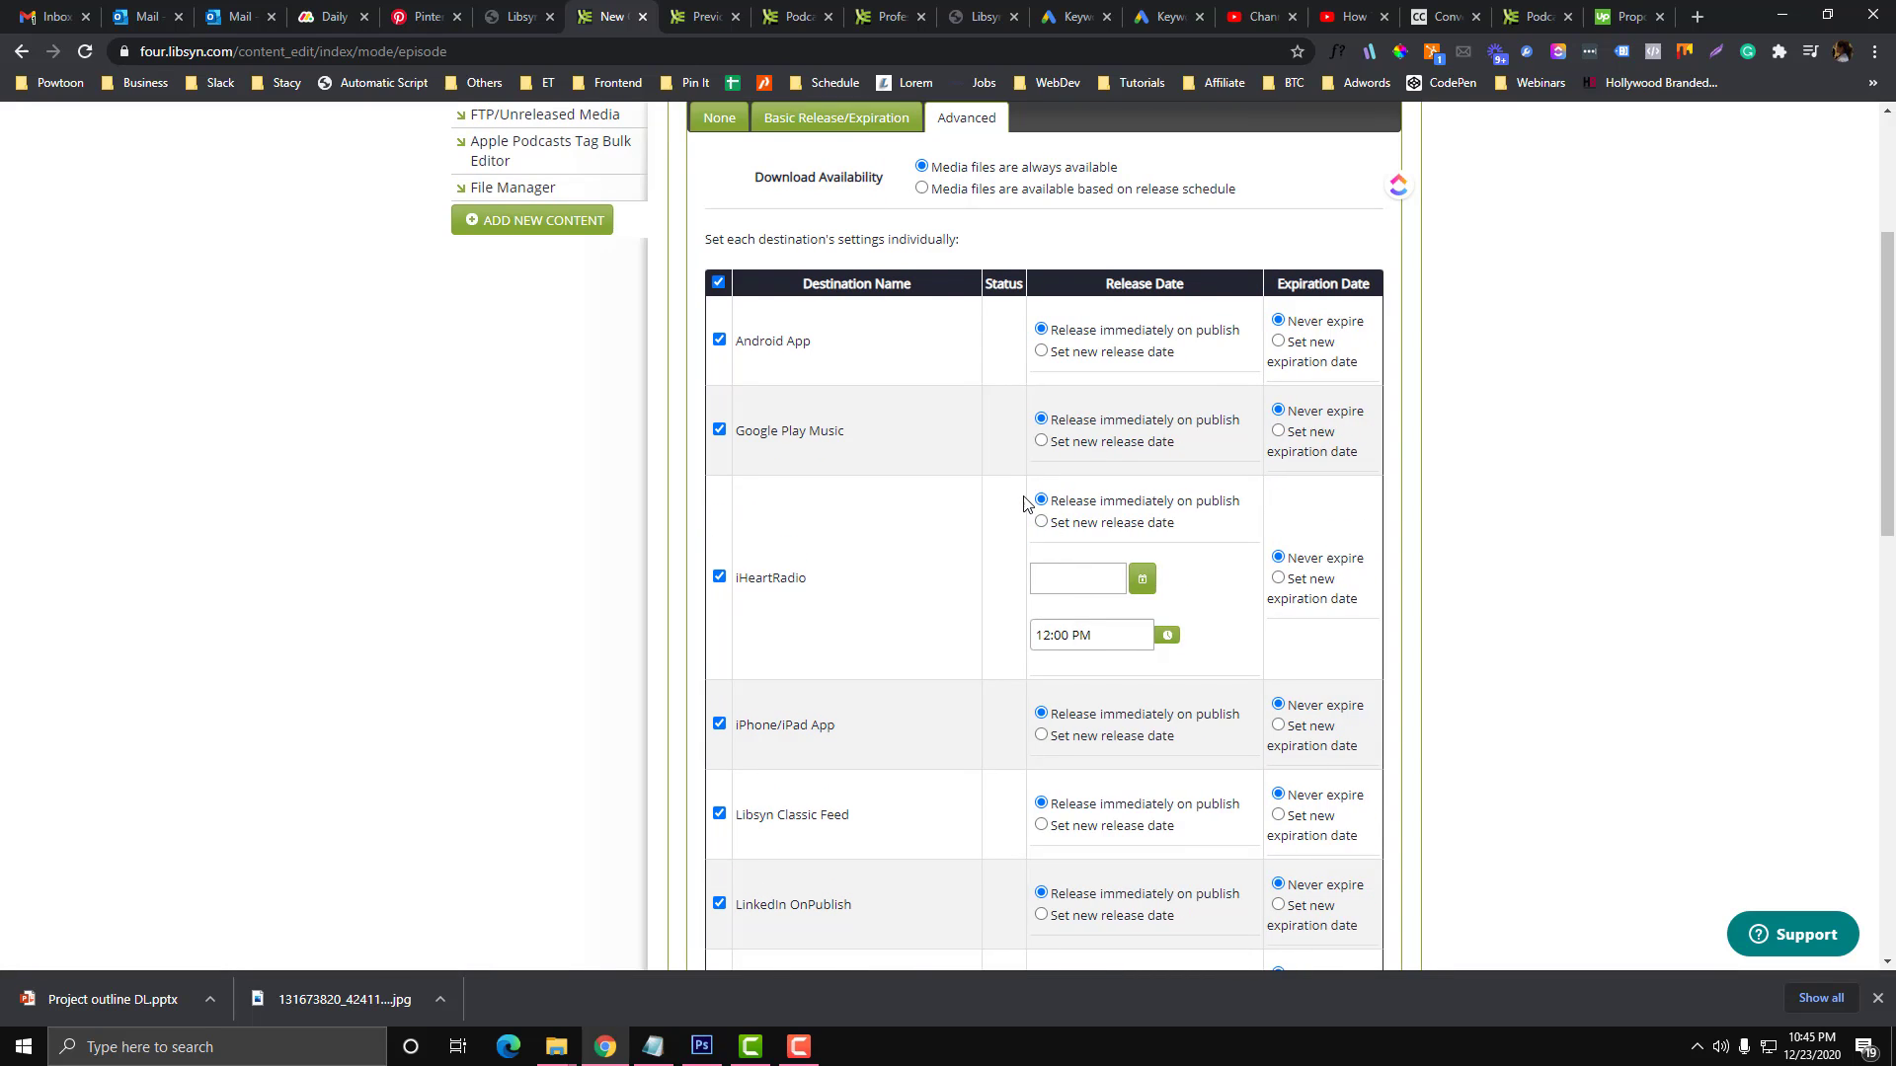
scroll(1027, 551, "down", 6)
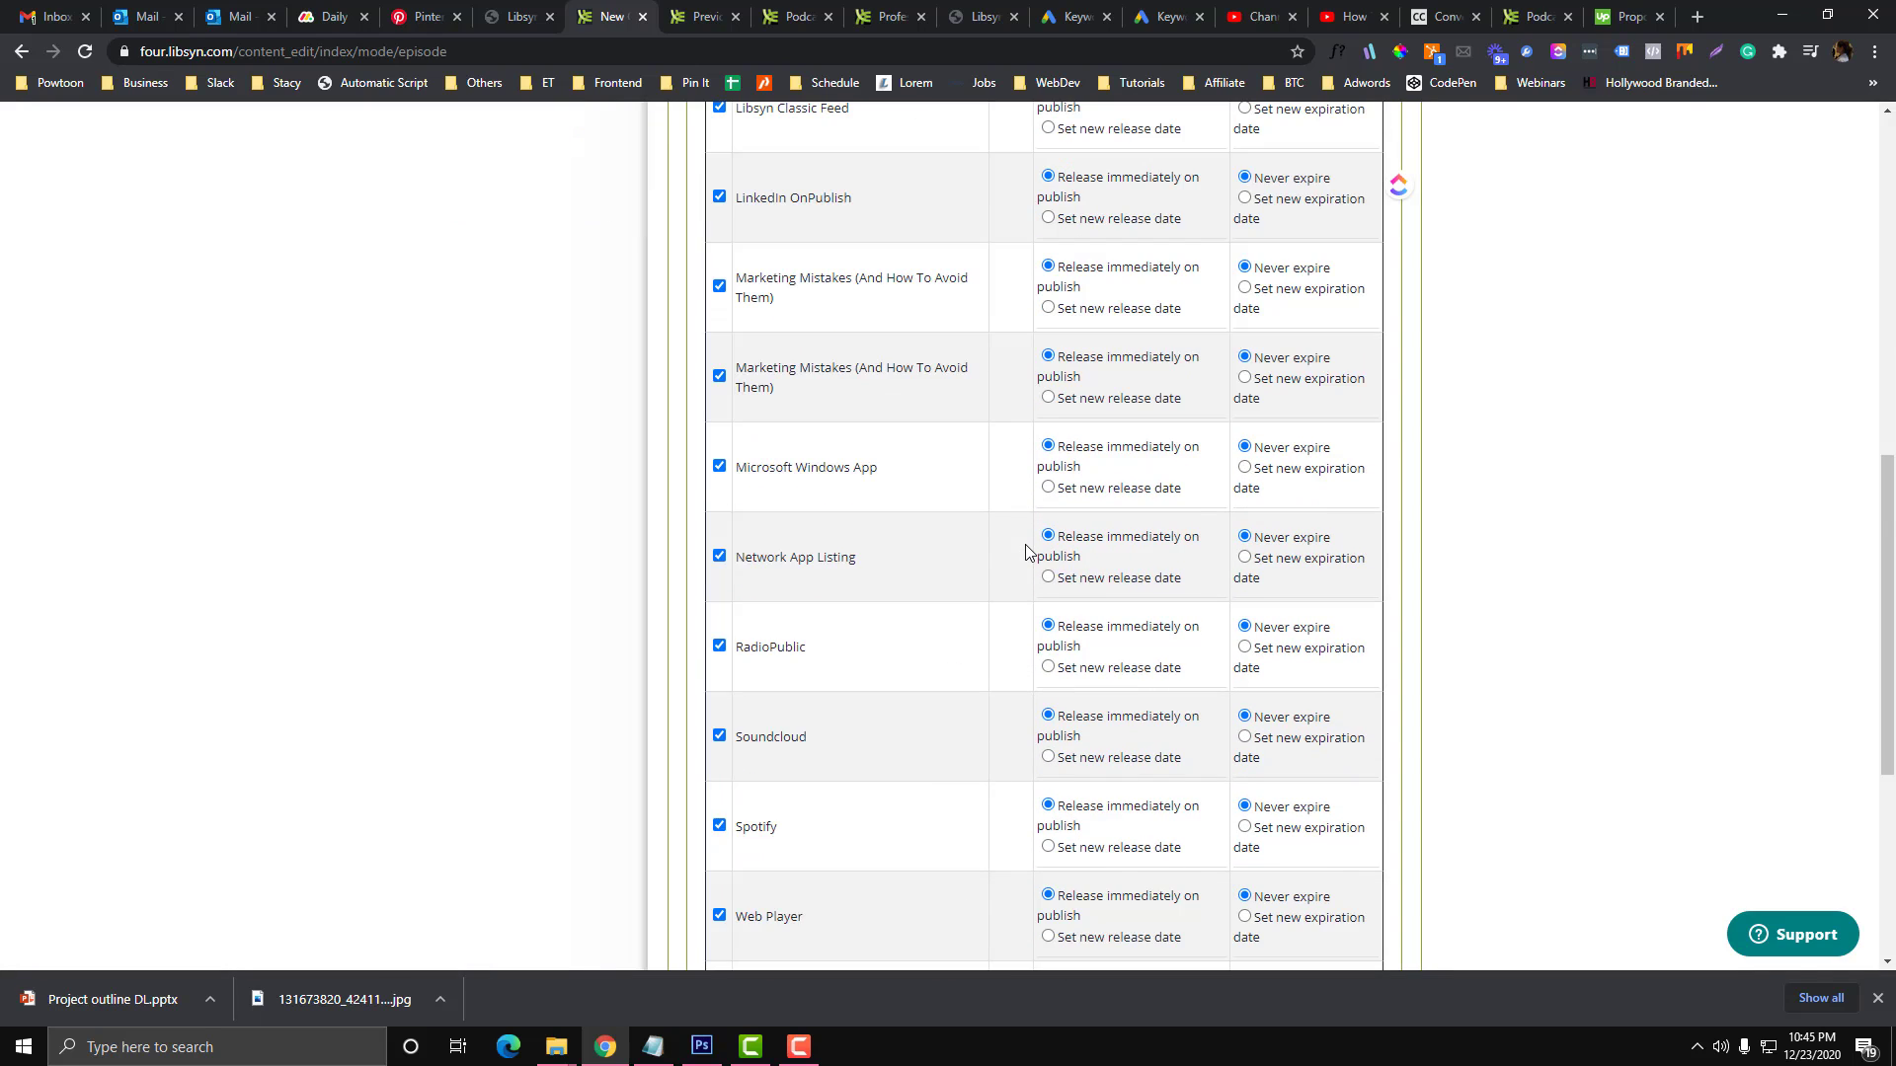
scroll(1027, 551, "up", 7)
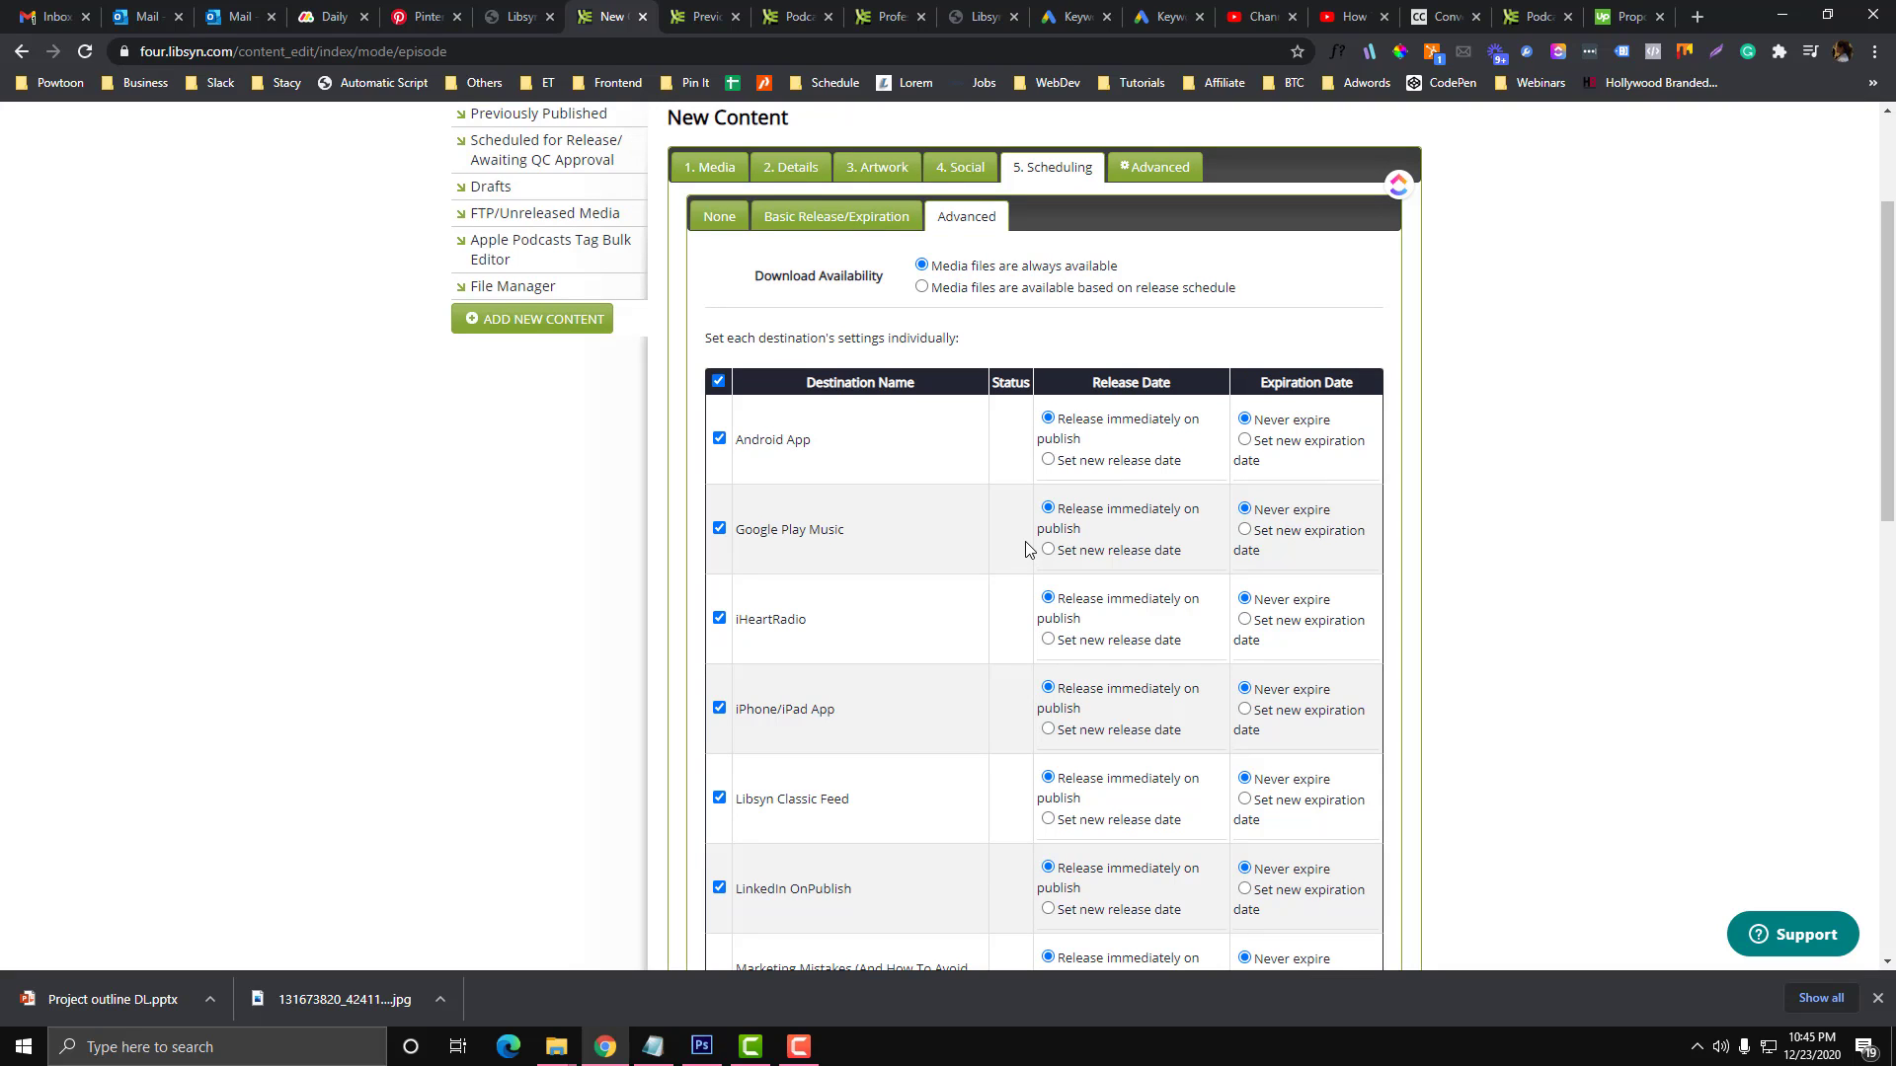
scroll(1026, 549, "up", 3)
Step: Open the Advanced step, leaving Extra Tags empty and the TV Style Rating Not Set
left_click(1136, 395)
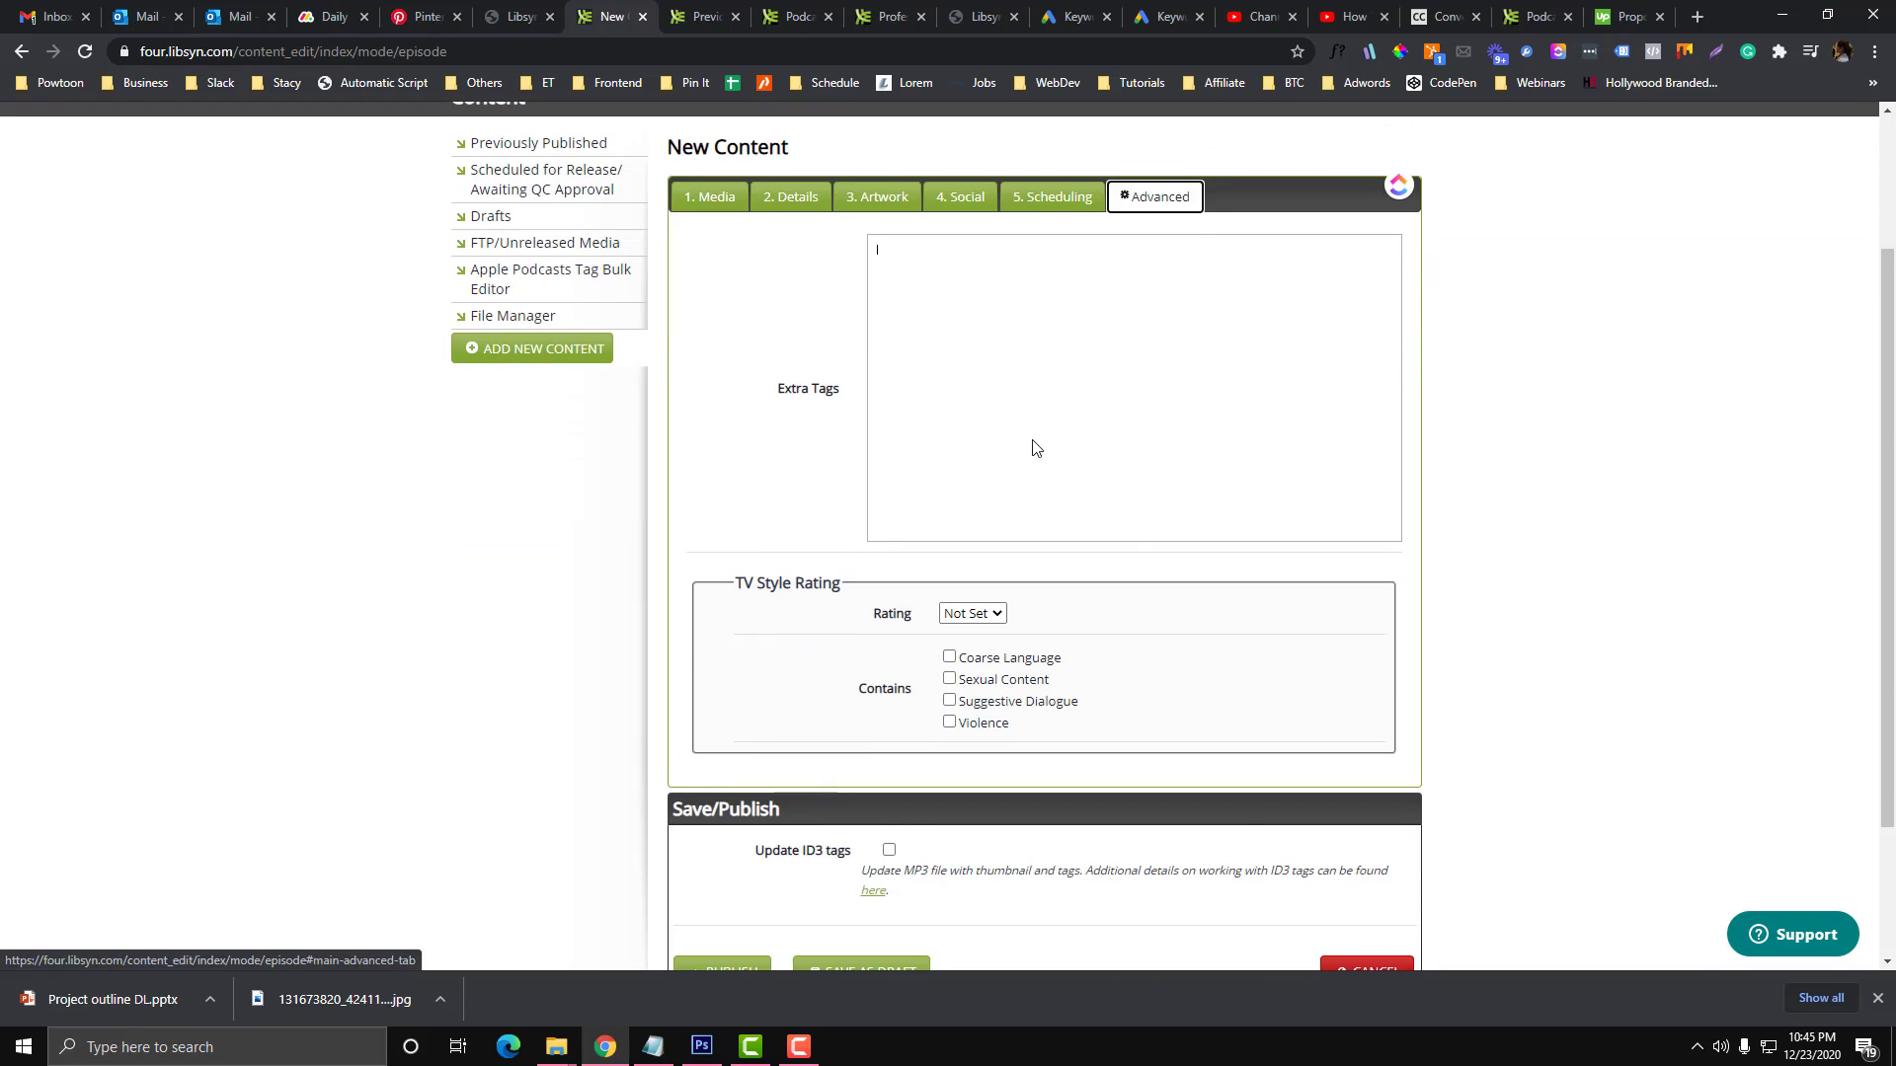
scroll(1035, 448, "down", 2)
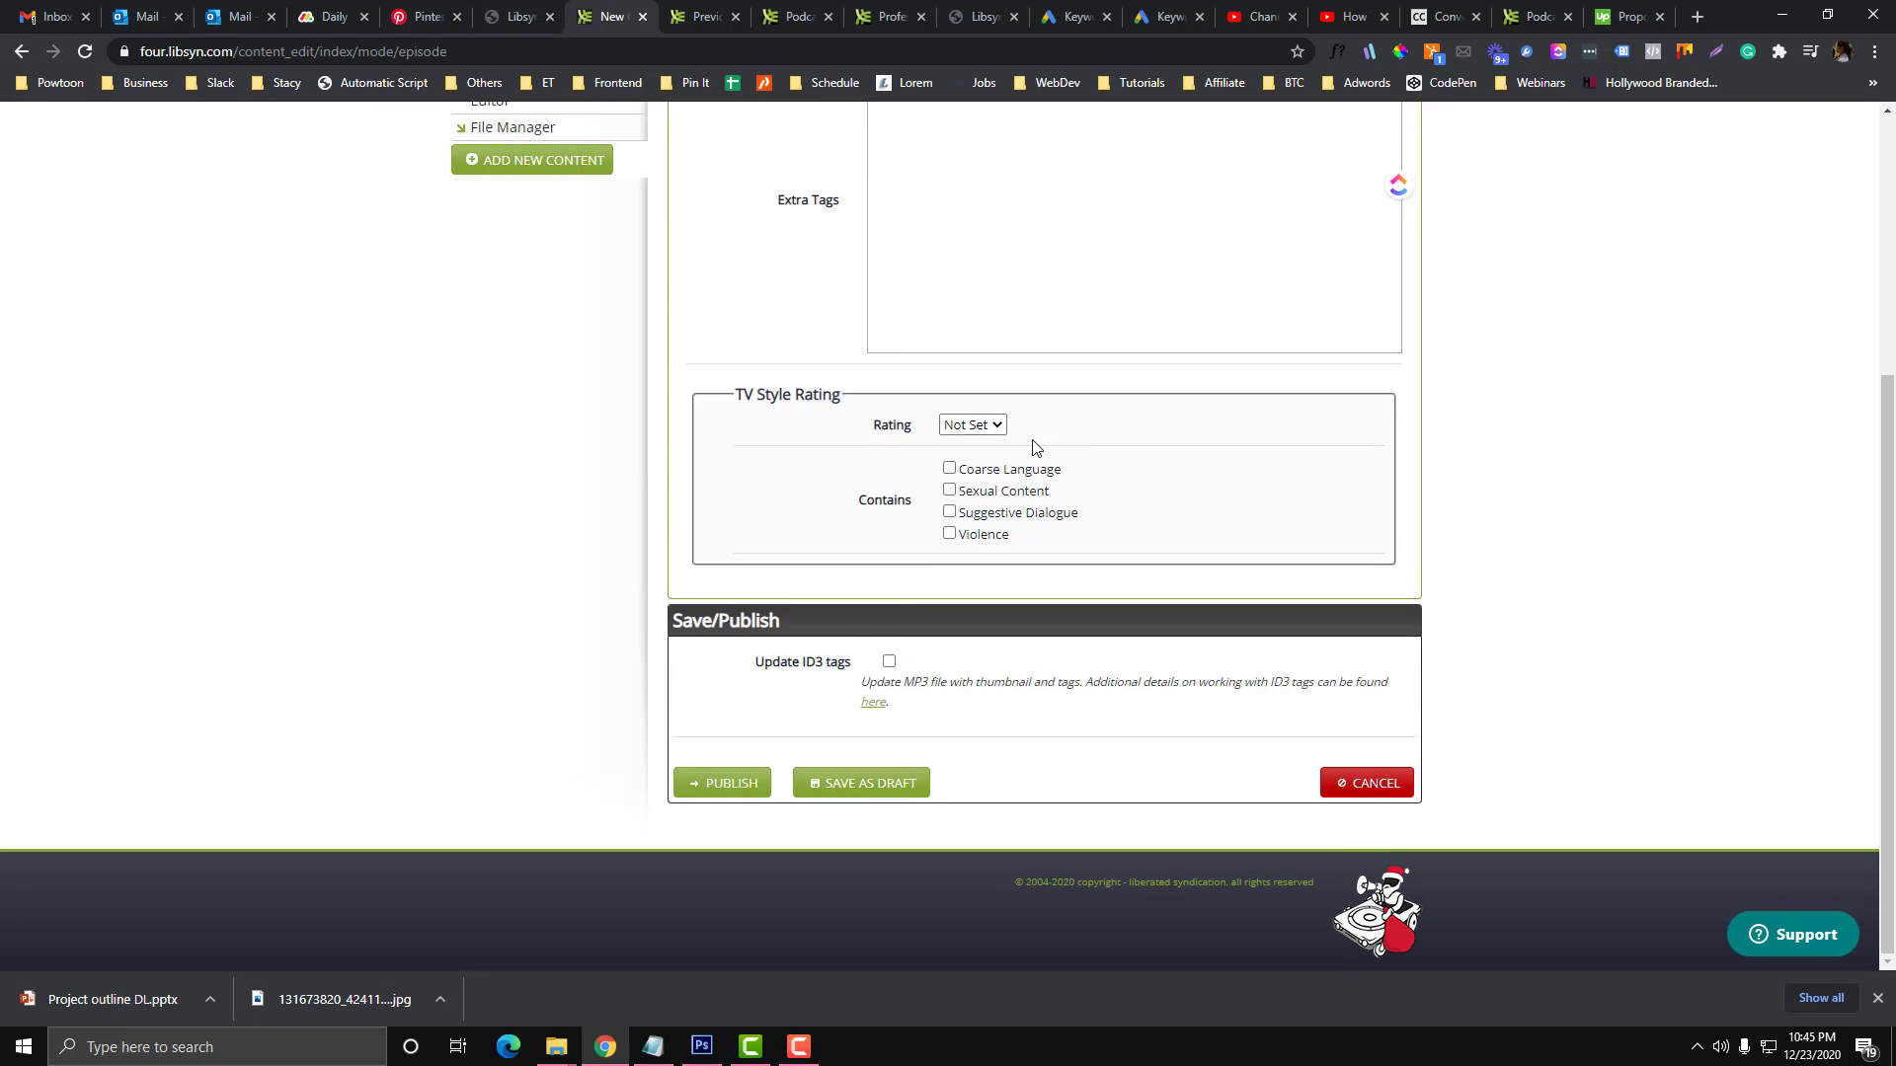
scroll(1034, 449, "up", 3)
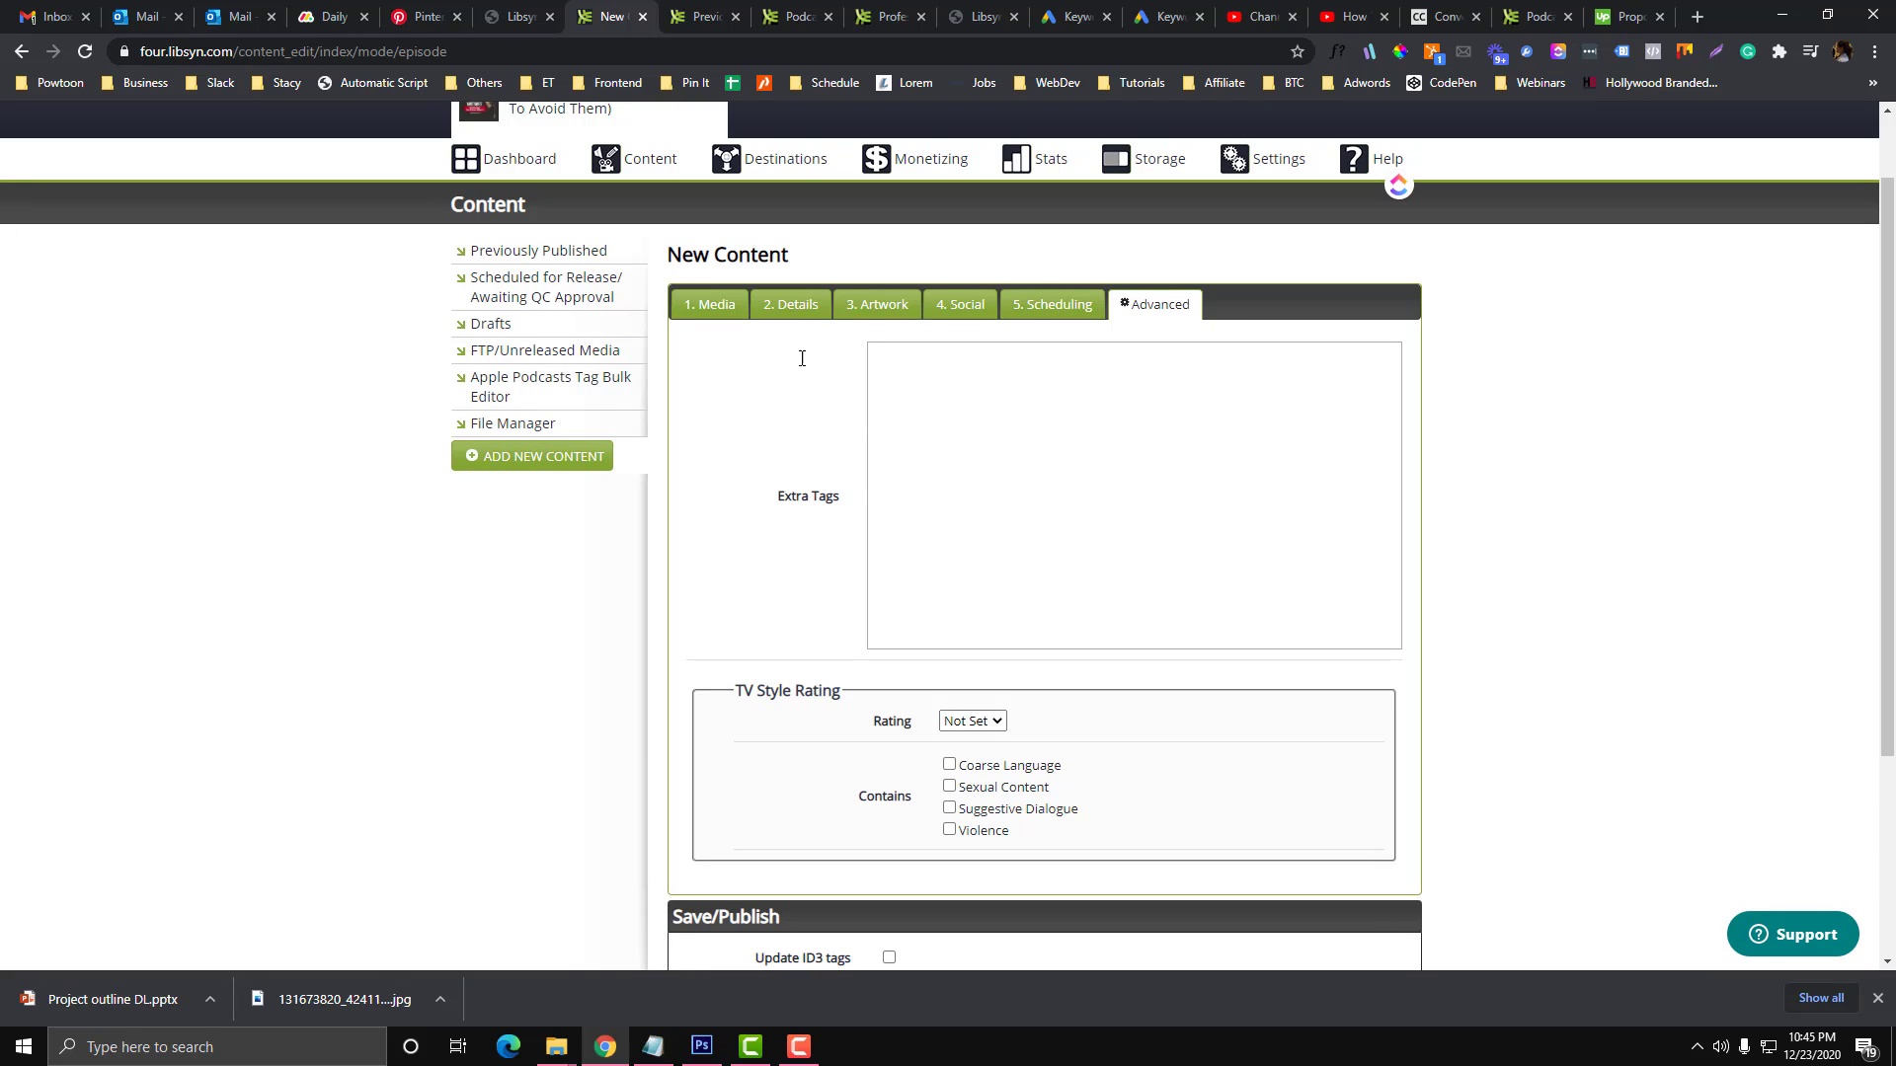
left_click(899, 469)
scroll(898, 474, "down", 2)
left_click(972, 523)
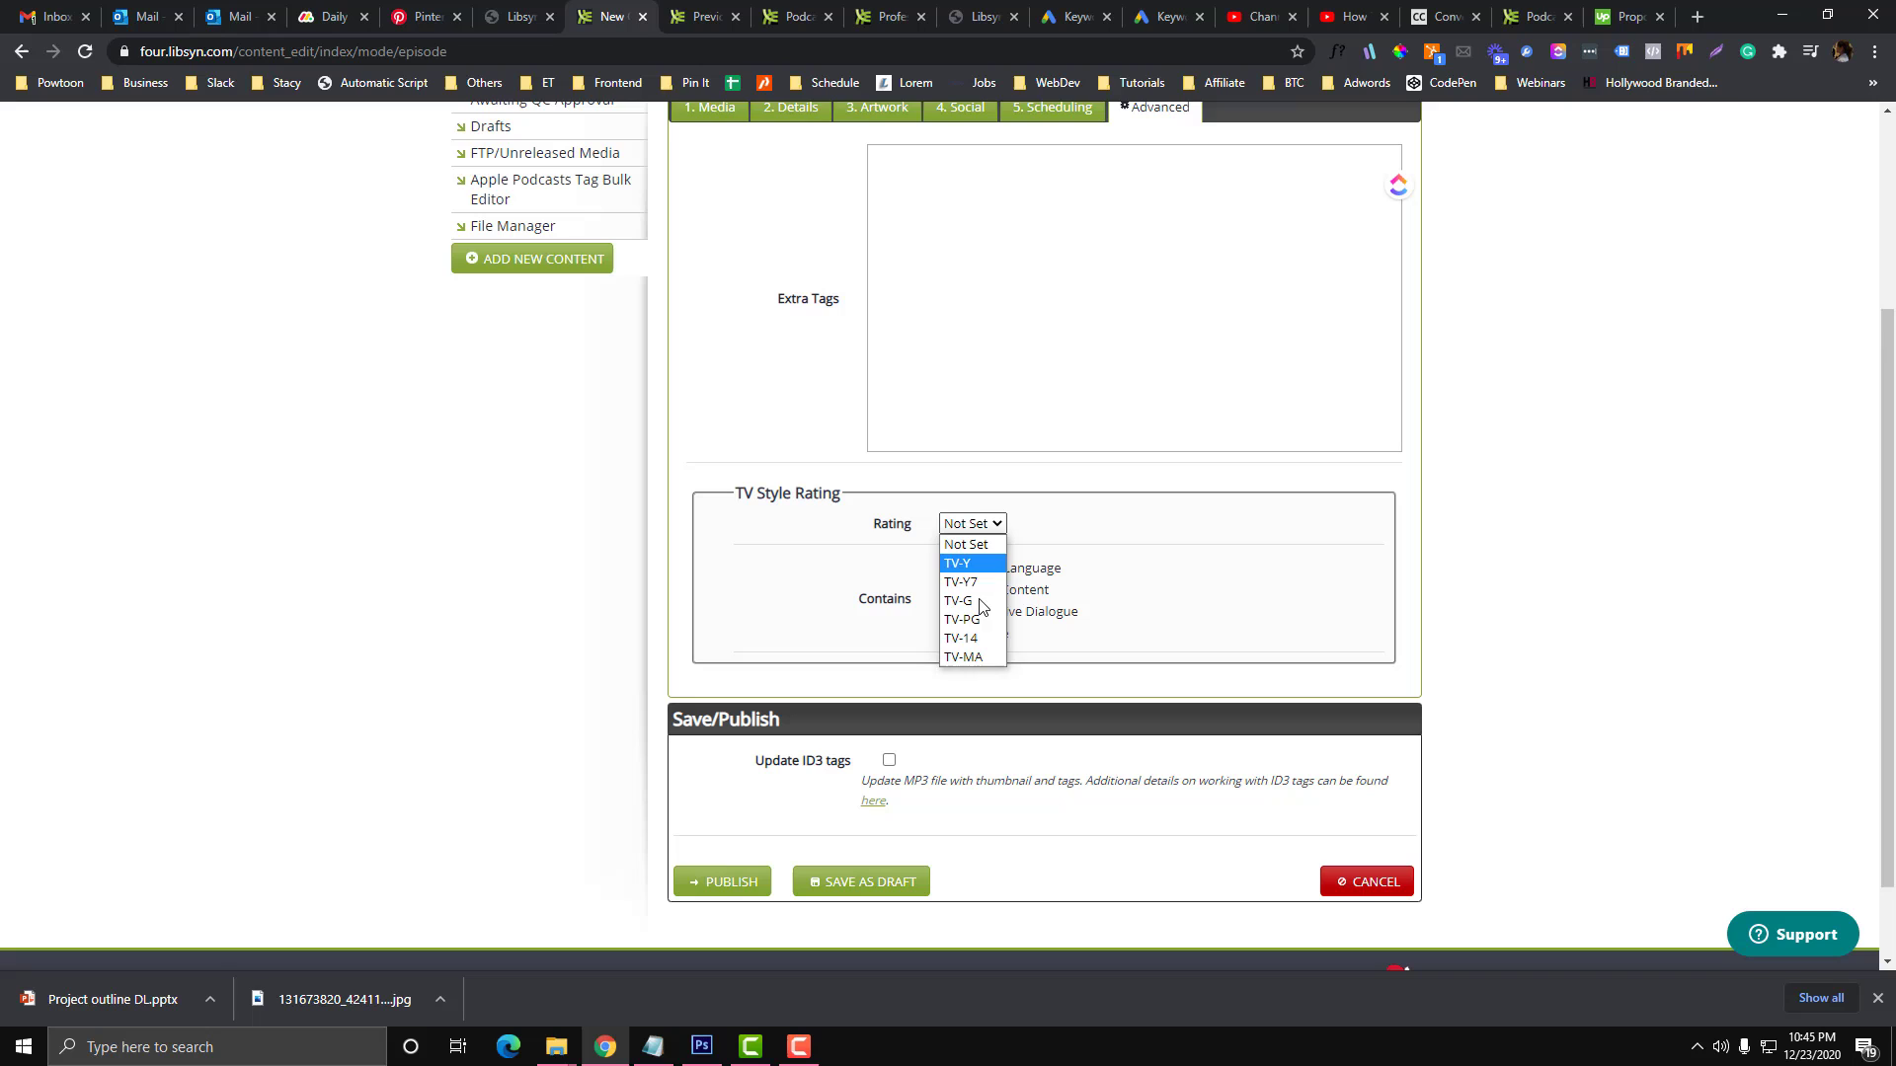
left_click(838, 524)
left_click_drag(913, 598, 1139, 647)
left_click(1142, 648)
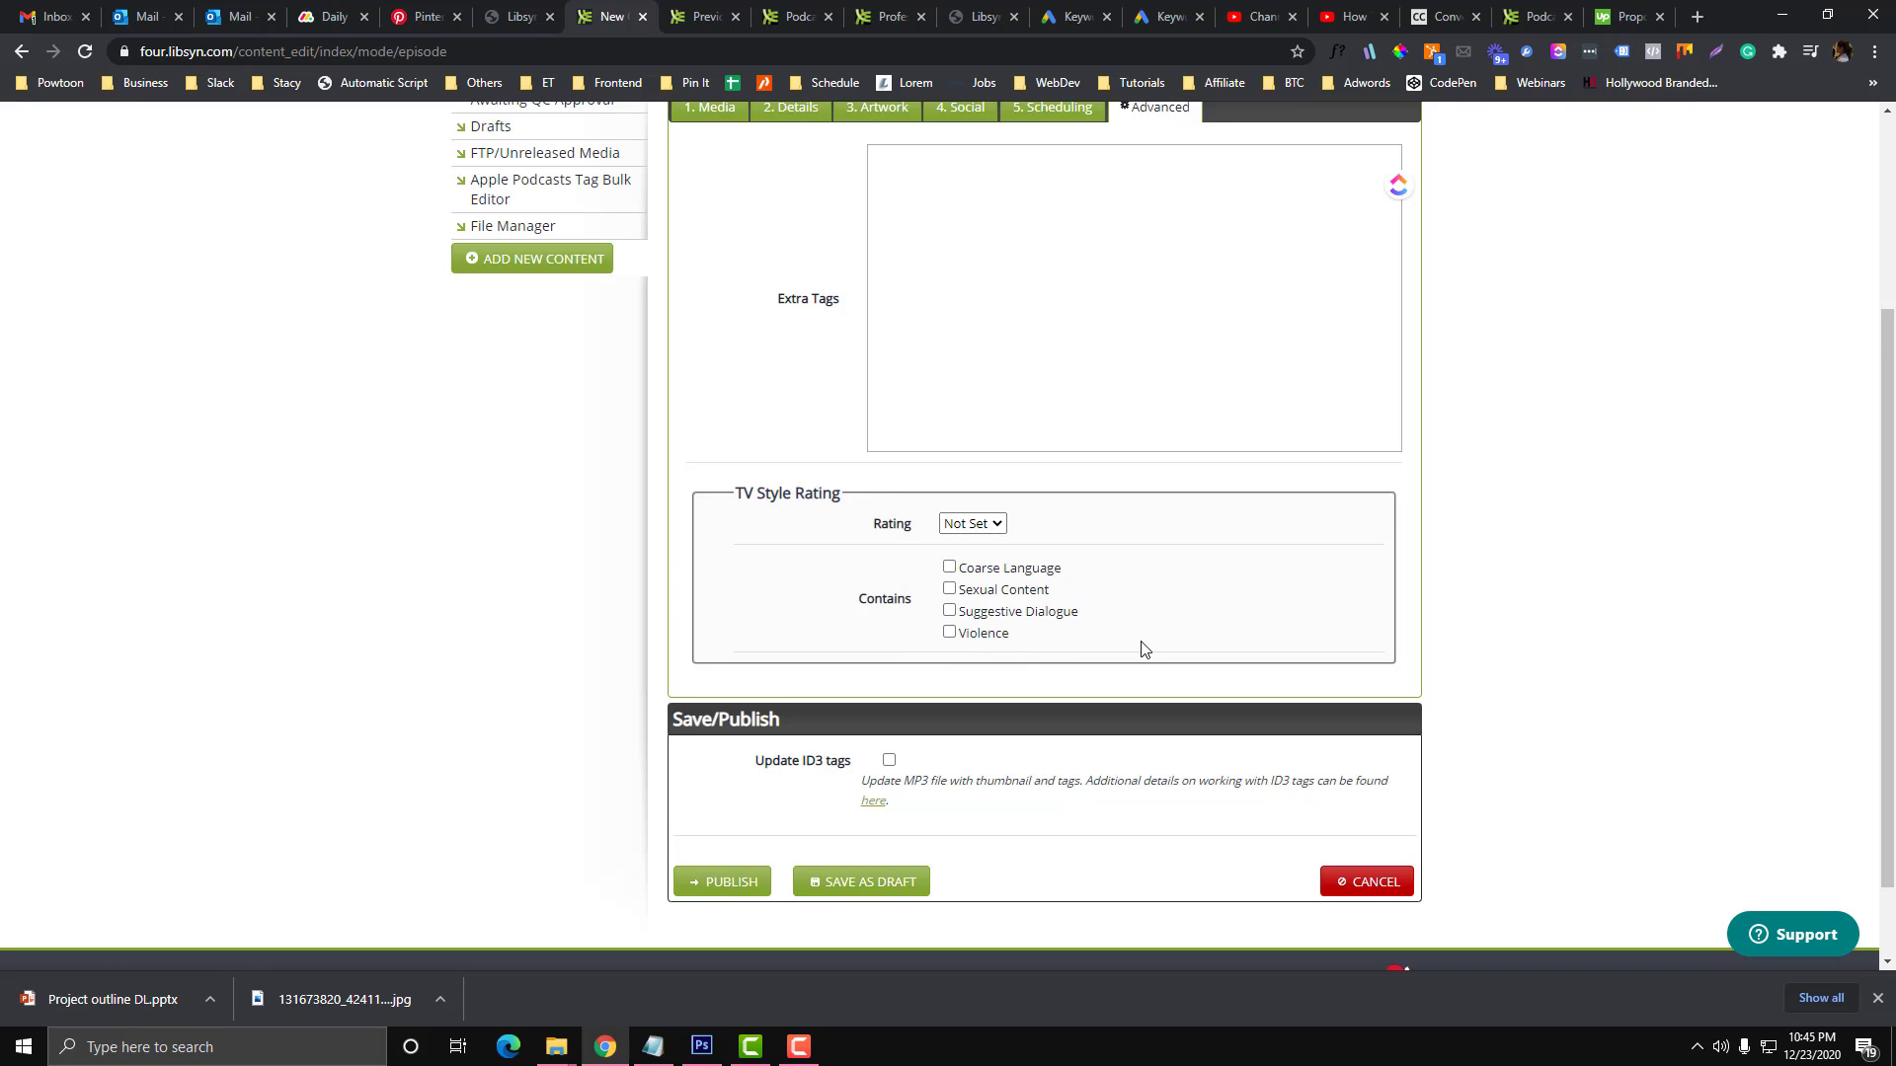
Step: Return the episode form to its 1. Media tab
scroll(1142, 649, "up", 3)
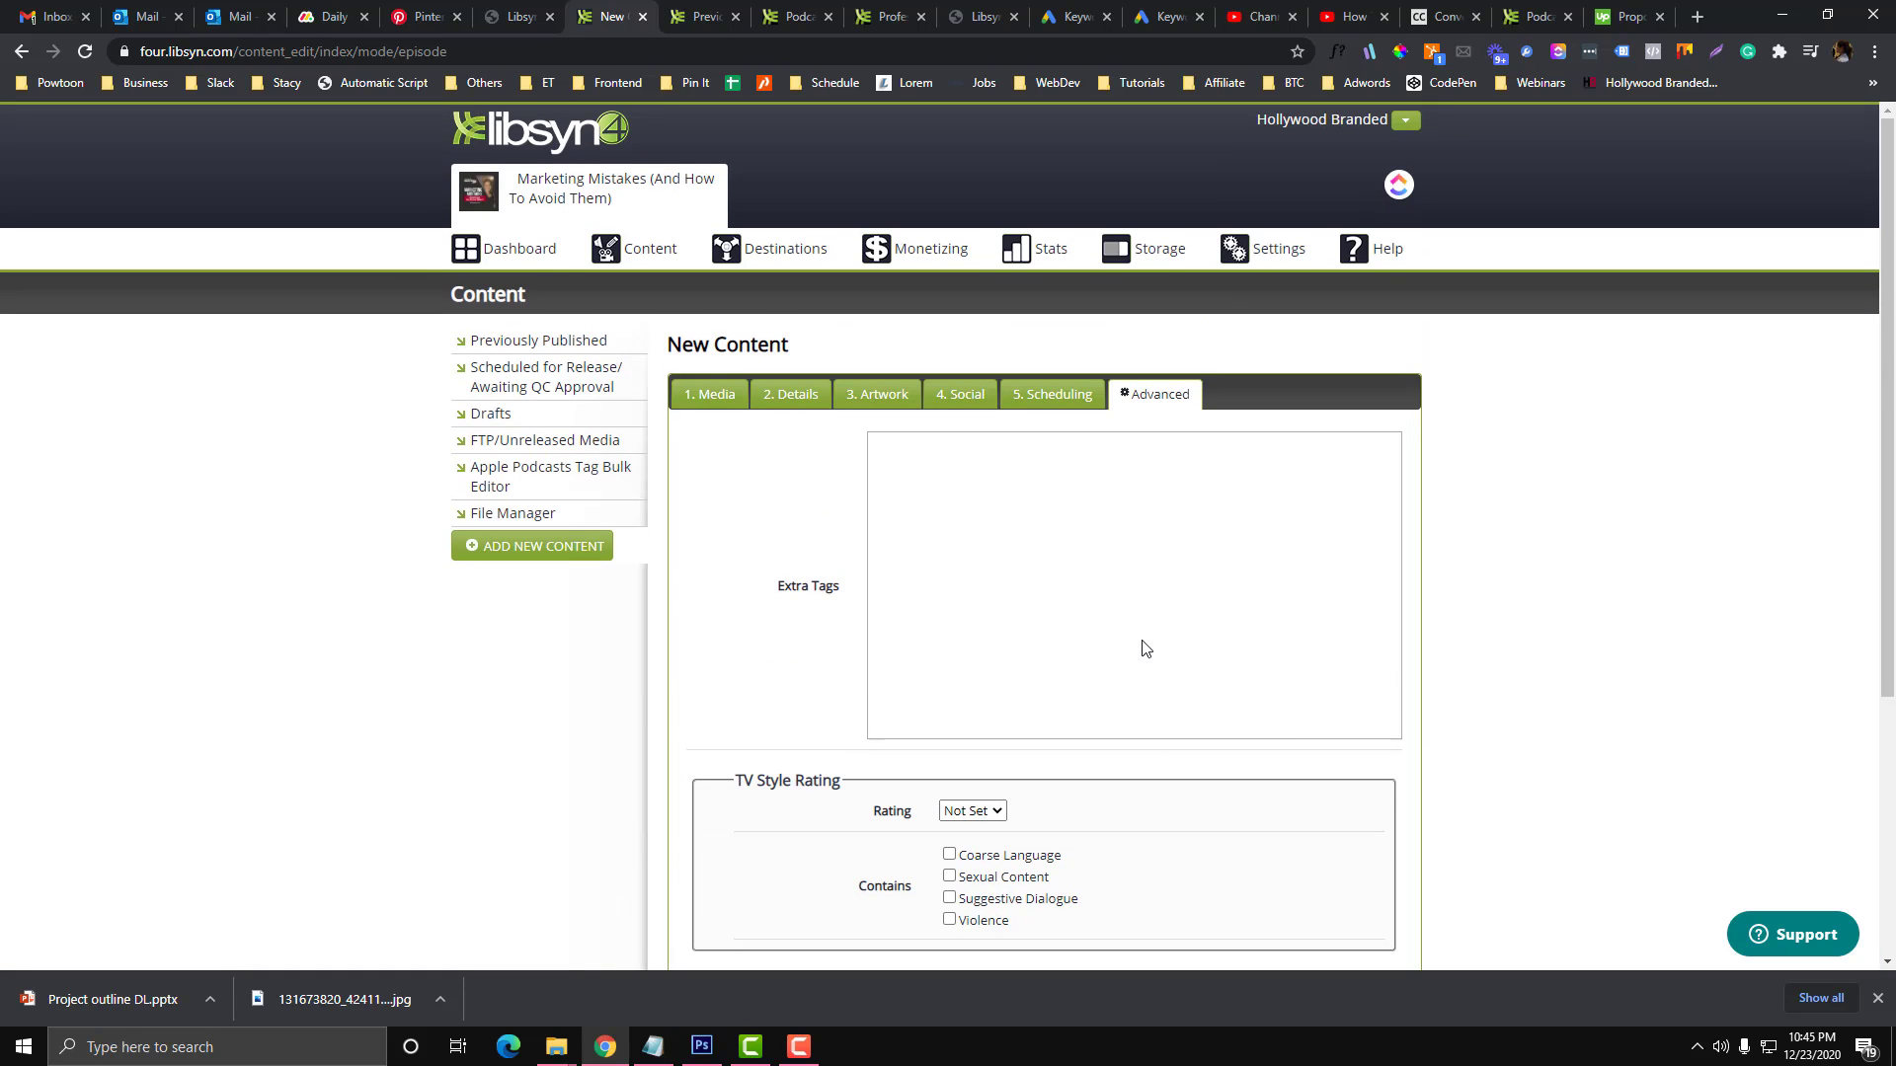
scroll(1140, 636, "down", 2)
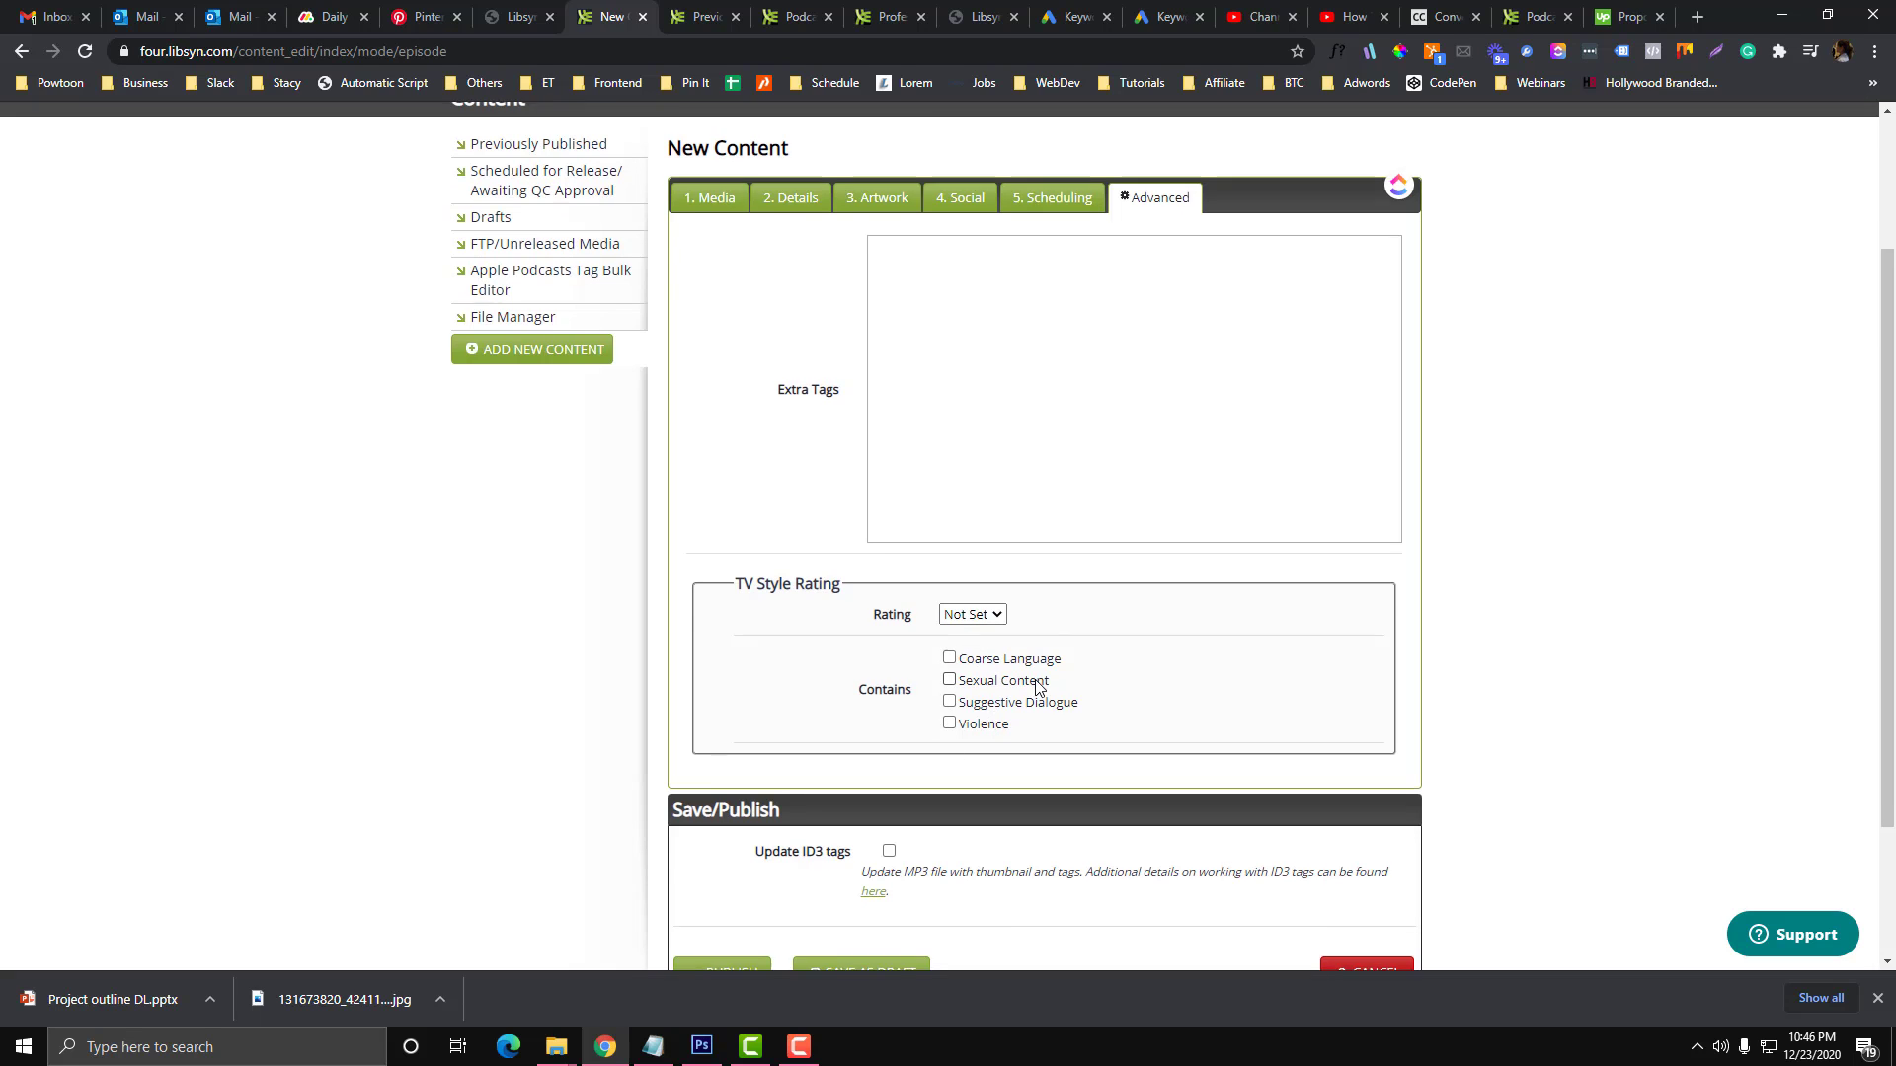
scroll(889, 493, "up", 2)
left_click(738, 398)
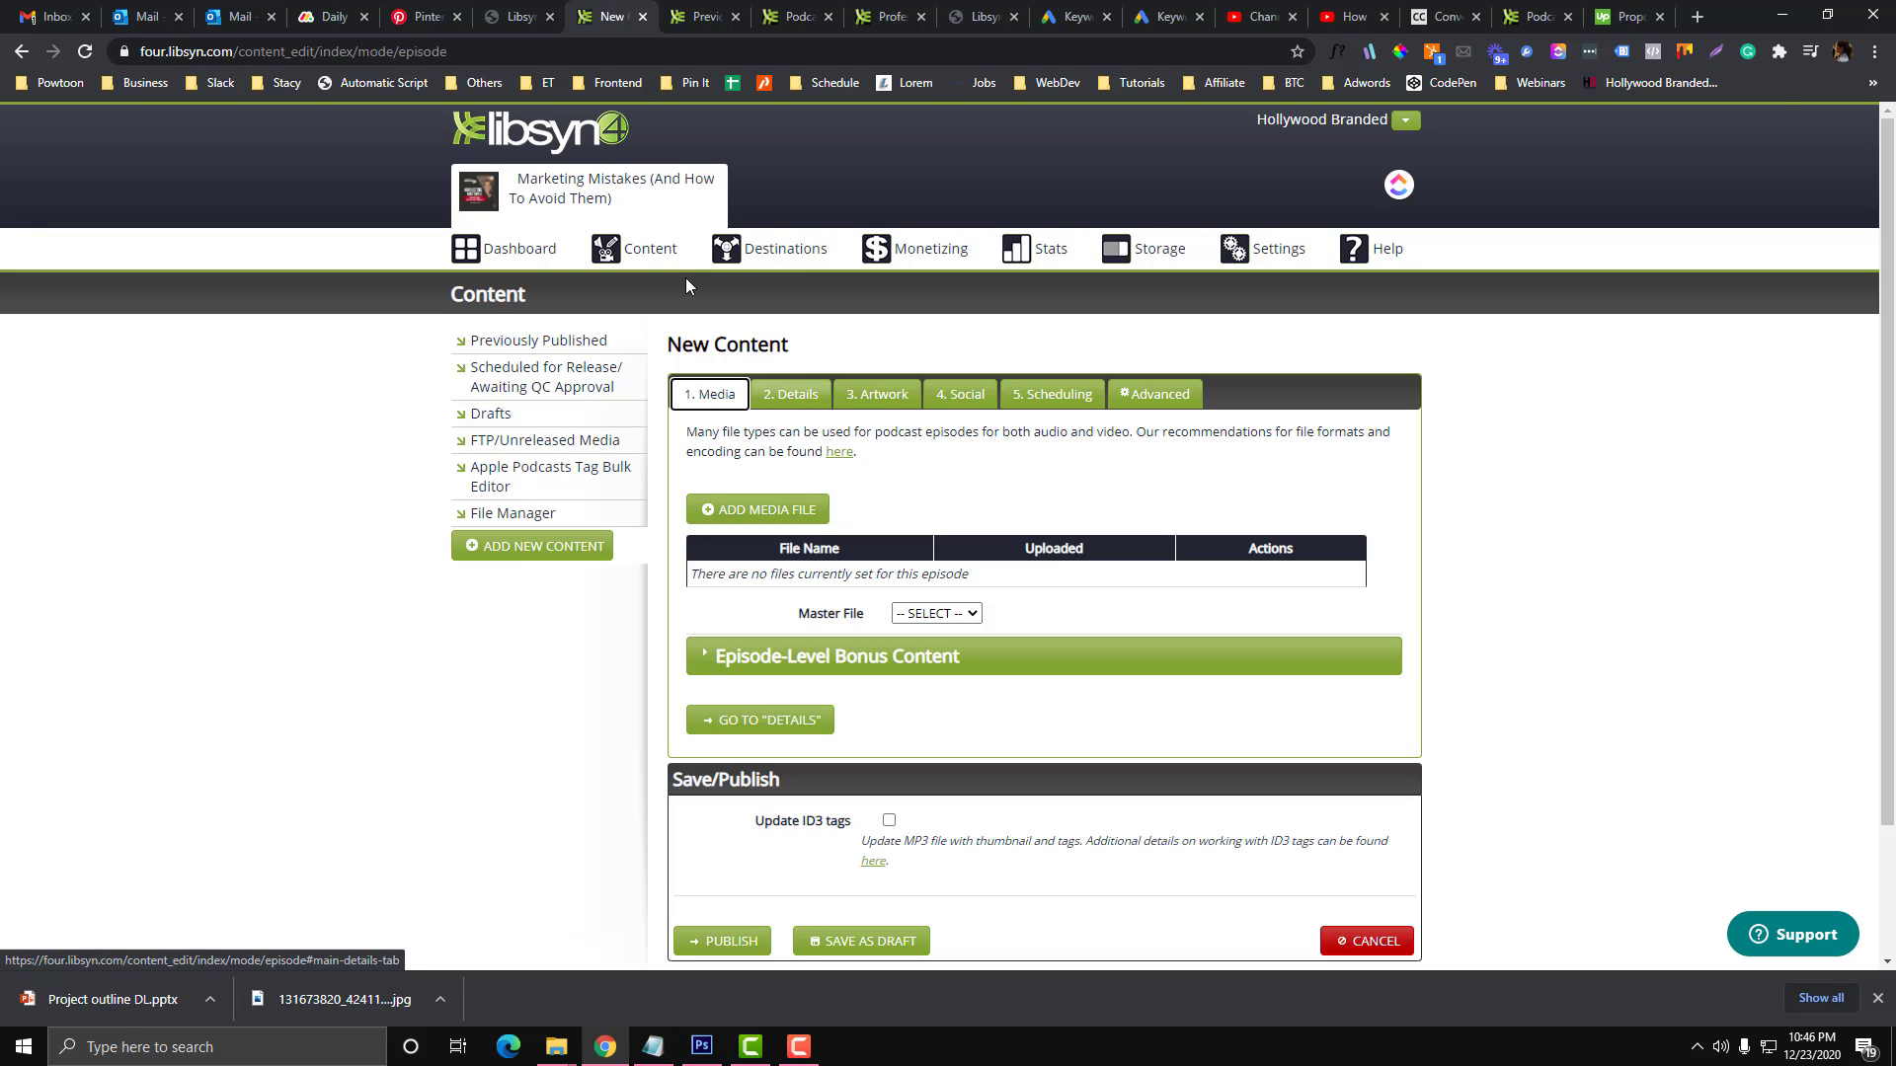
Step: Load hollywoodbranded.com's WordPress dashboard in the Statistics tab
left_click(521, 16)
left_click(496, 51)
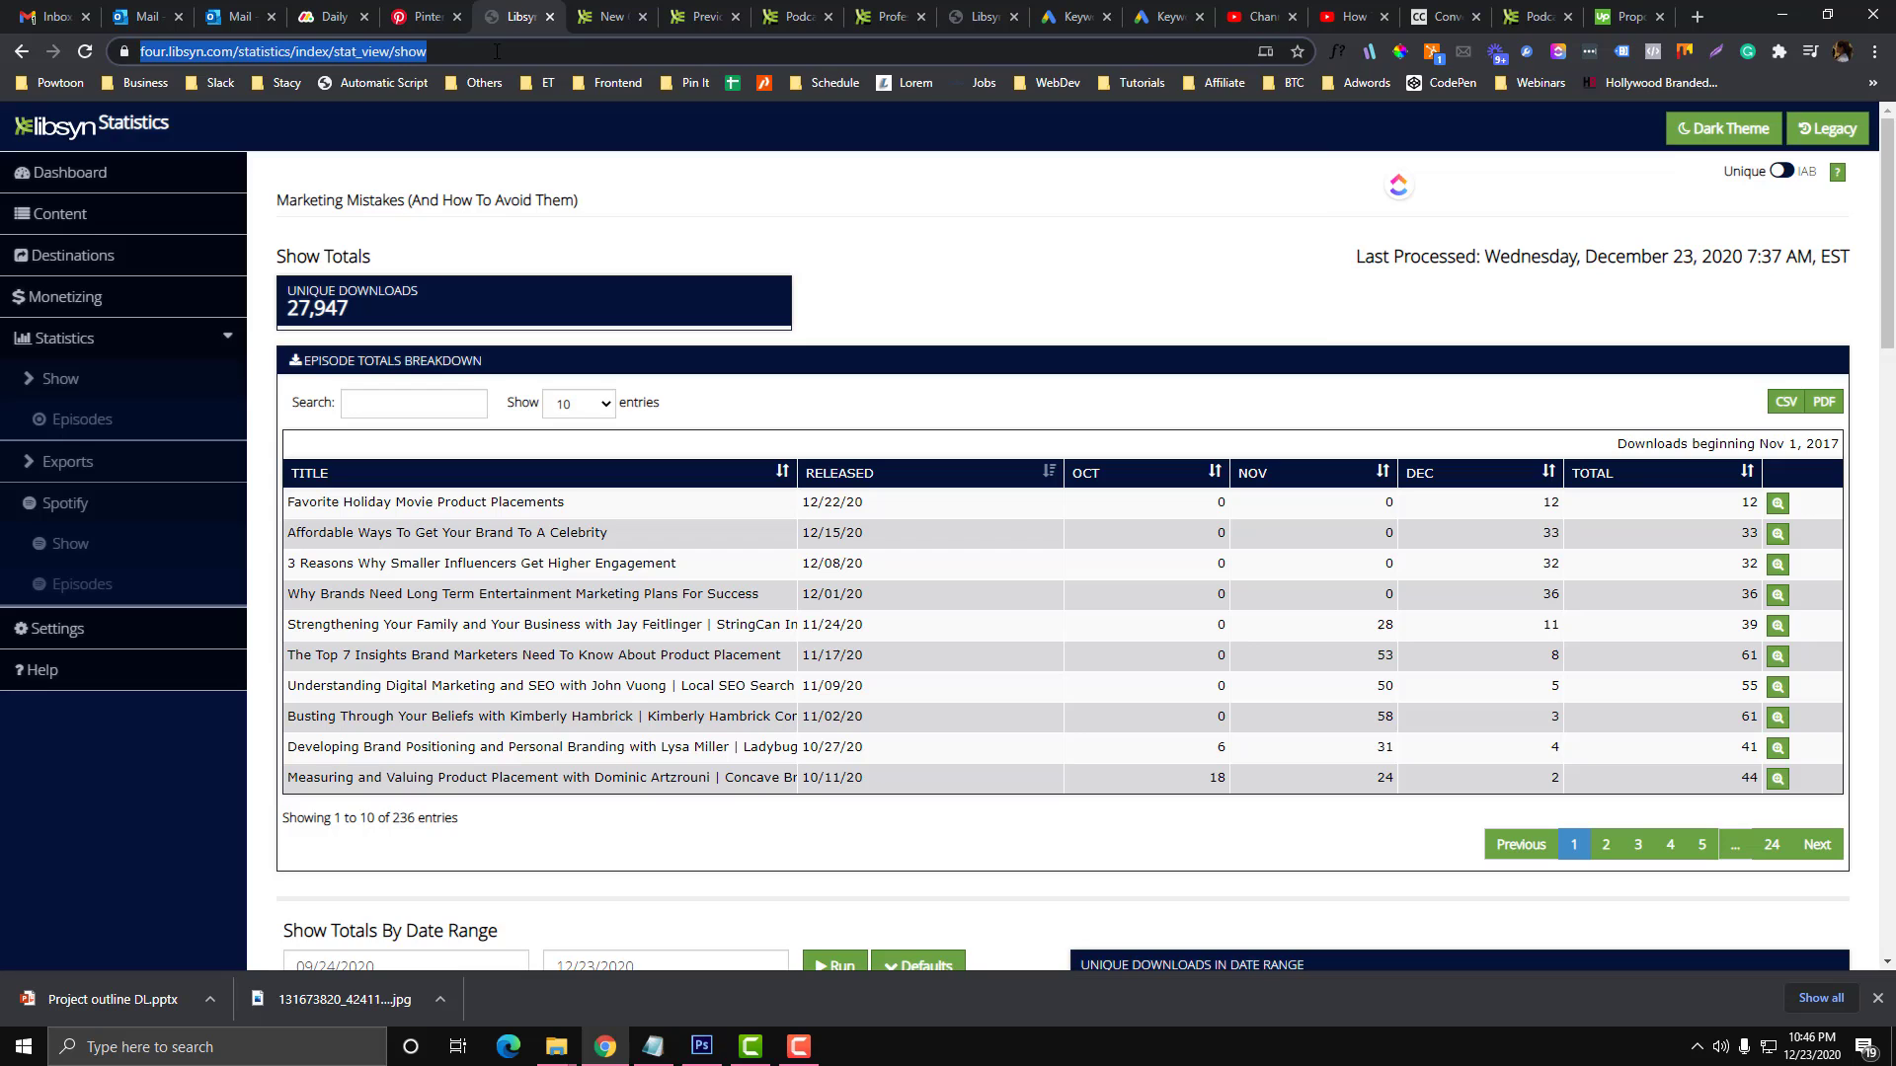
type("hollywoodbranded.com")
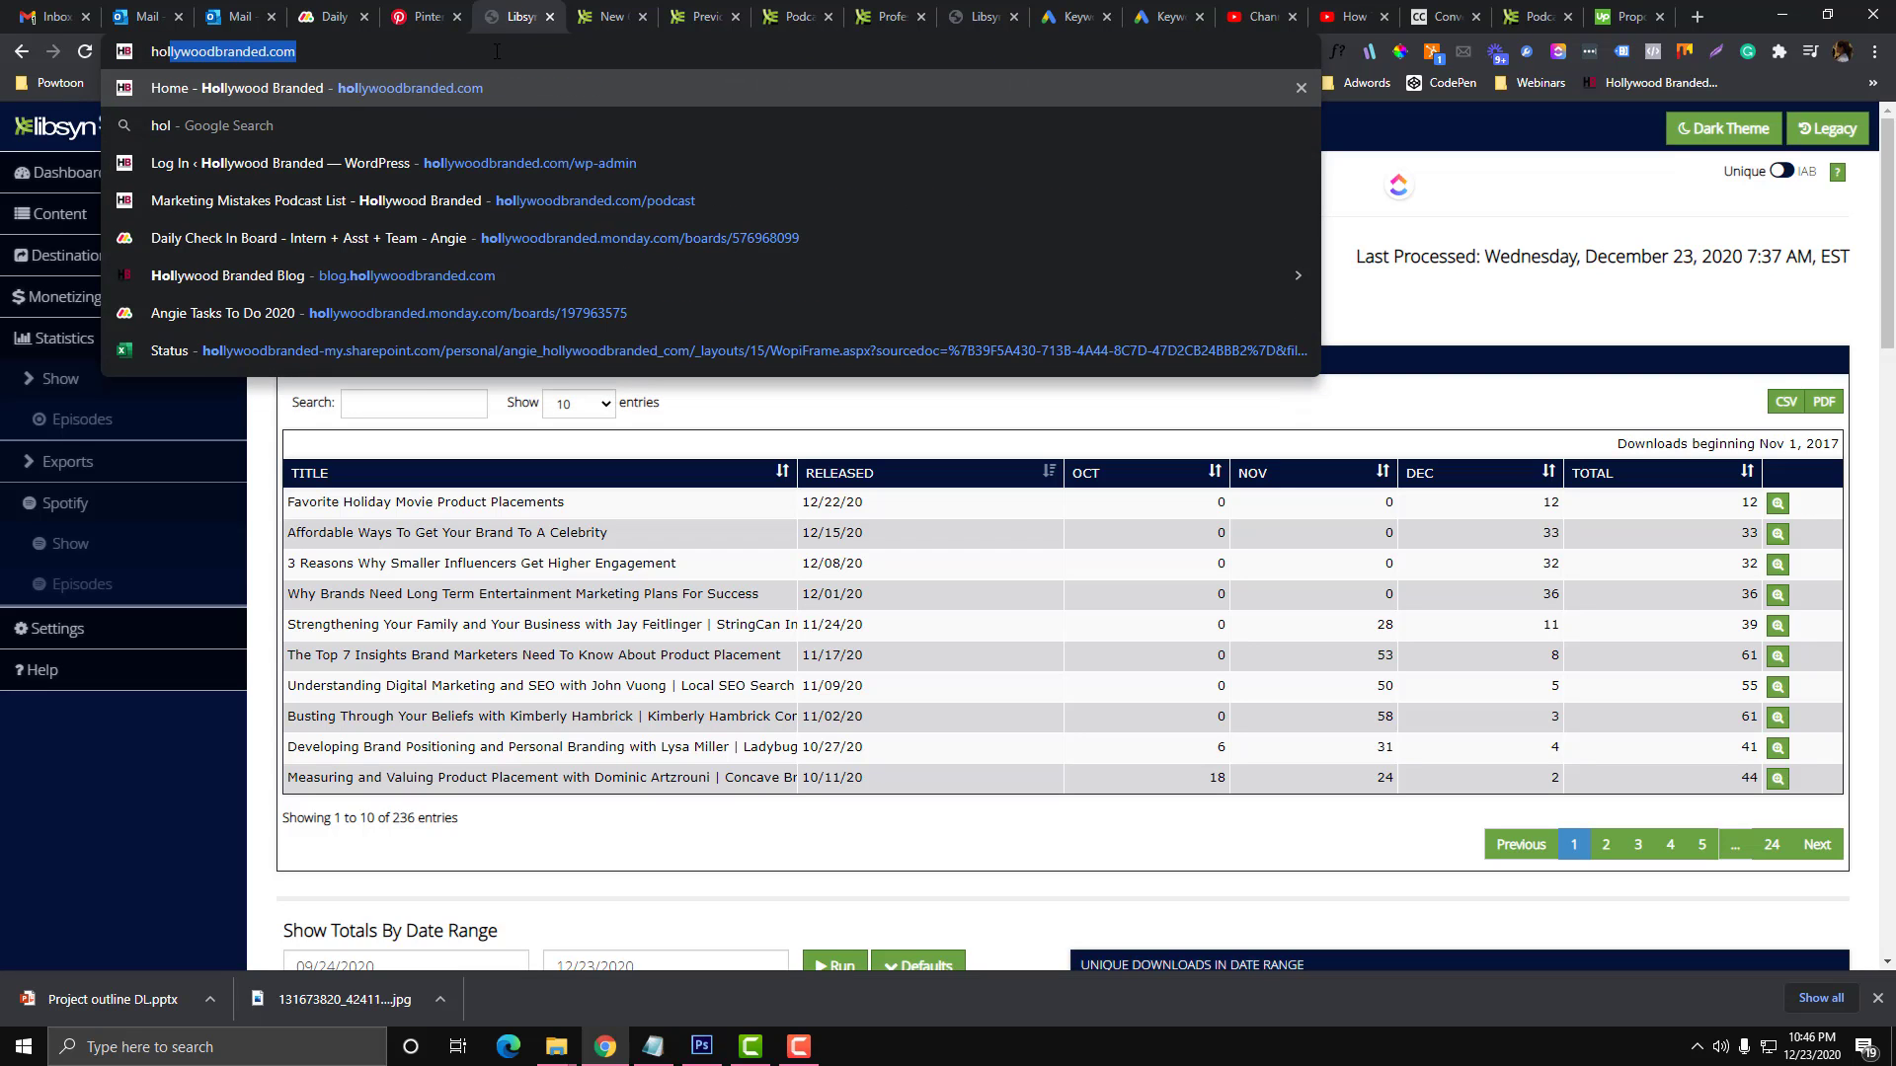
key("Return")
Step: Check the Libsyn episode form, then bring the WordPress dashboard tab to the front
left_click(596, 5)
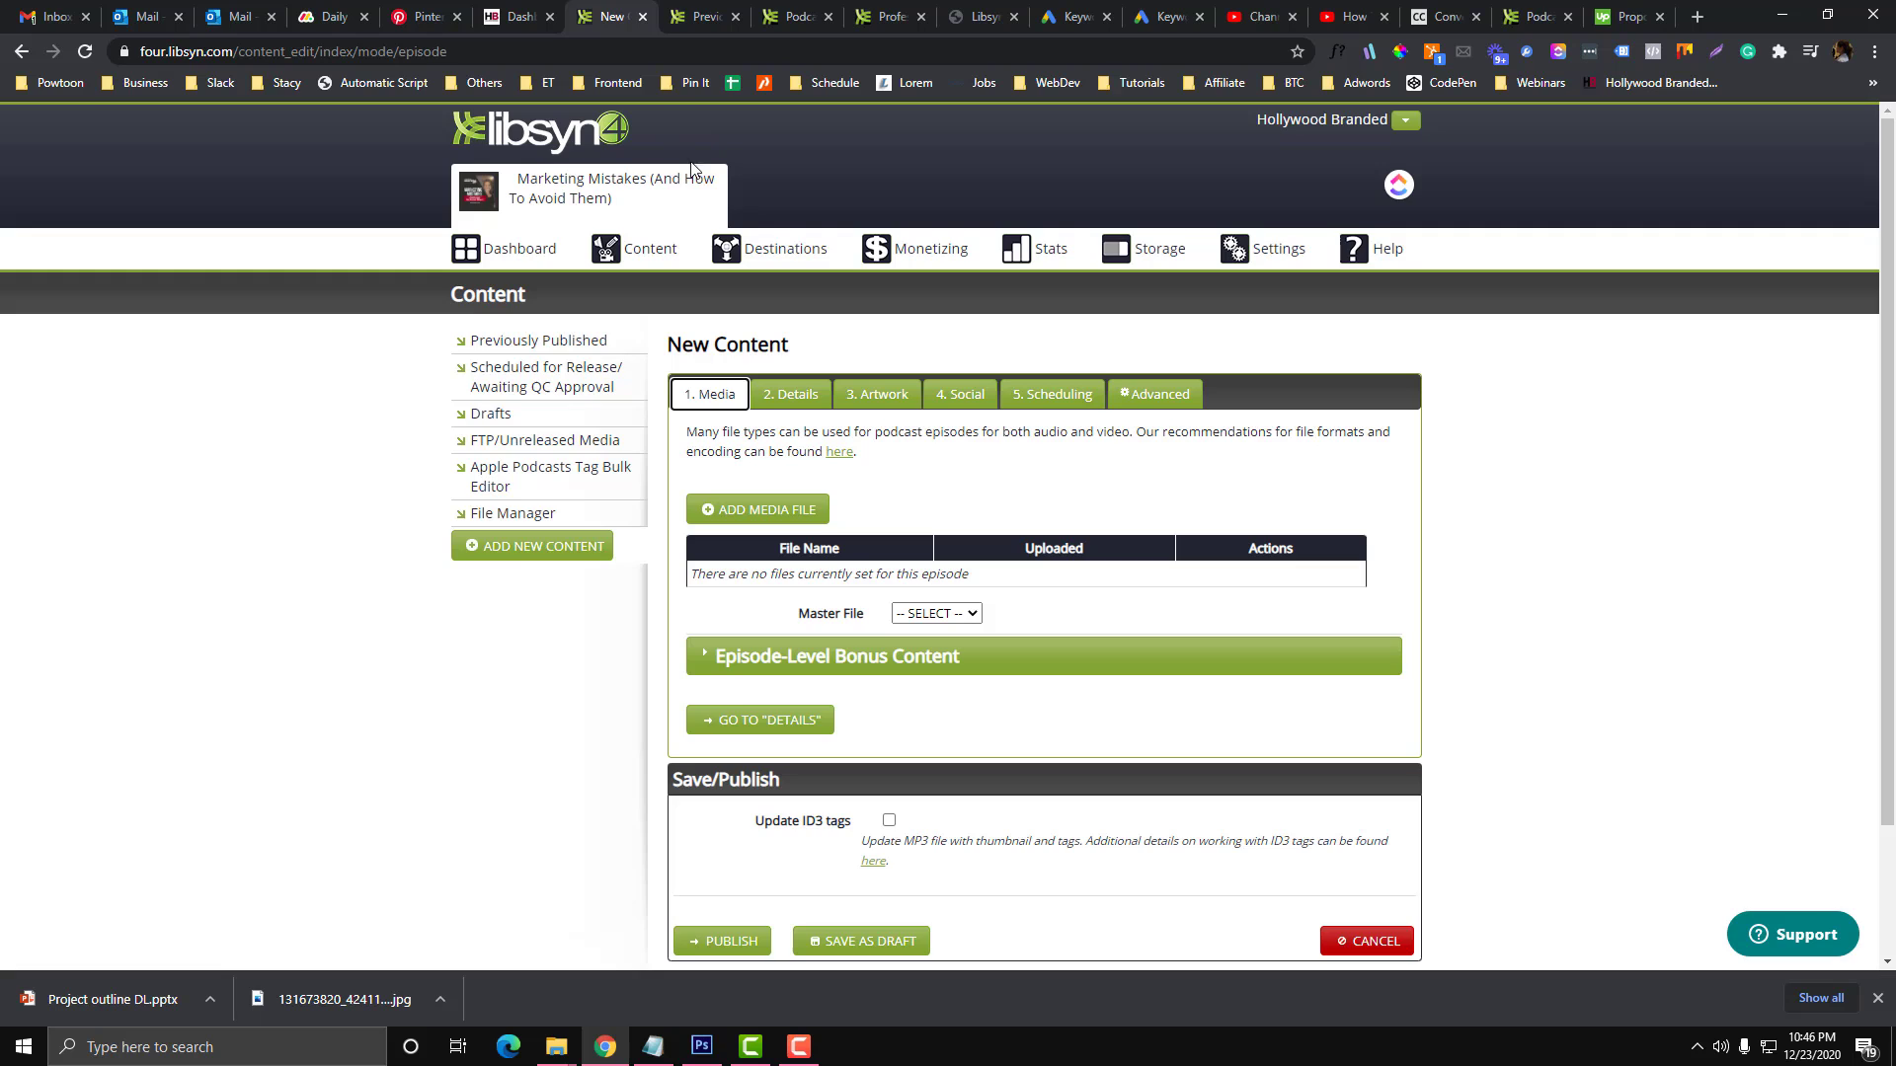
scroll(926, 306, "down", 2)
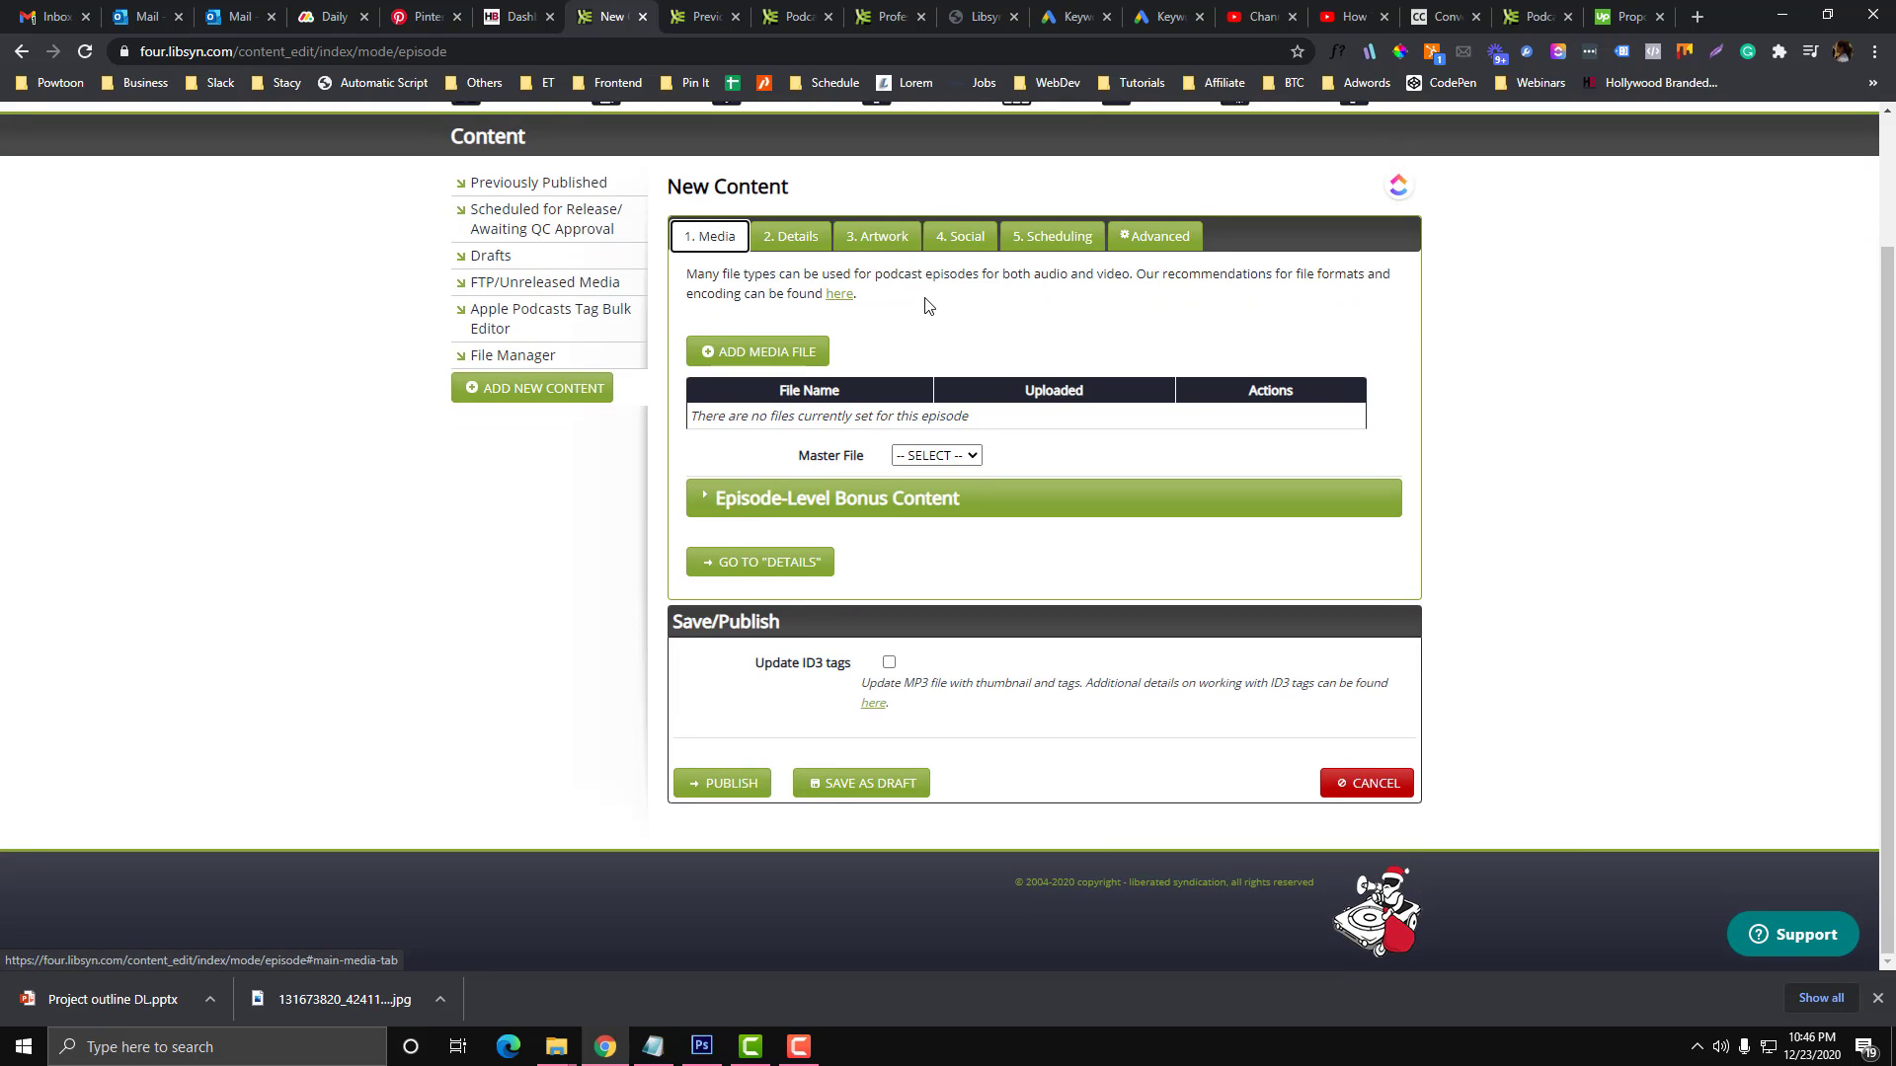
scroll(926, 306, "up", 2)
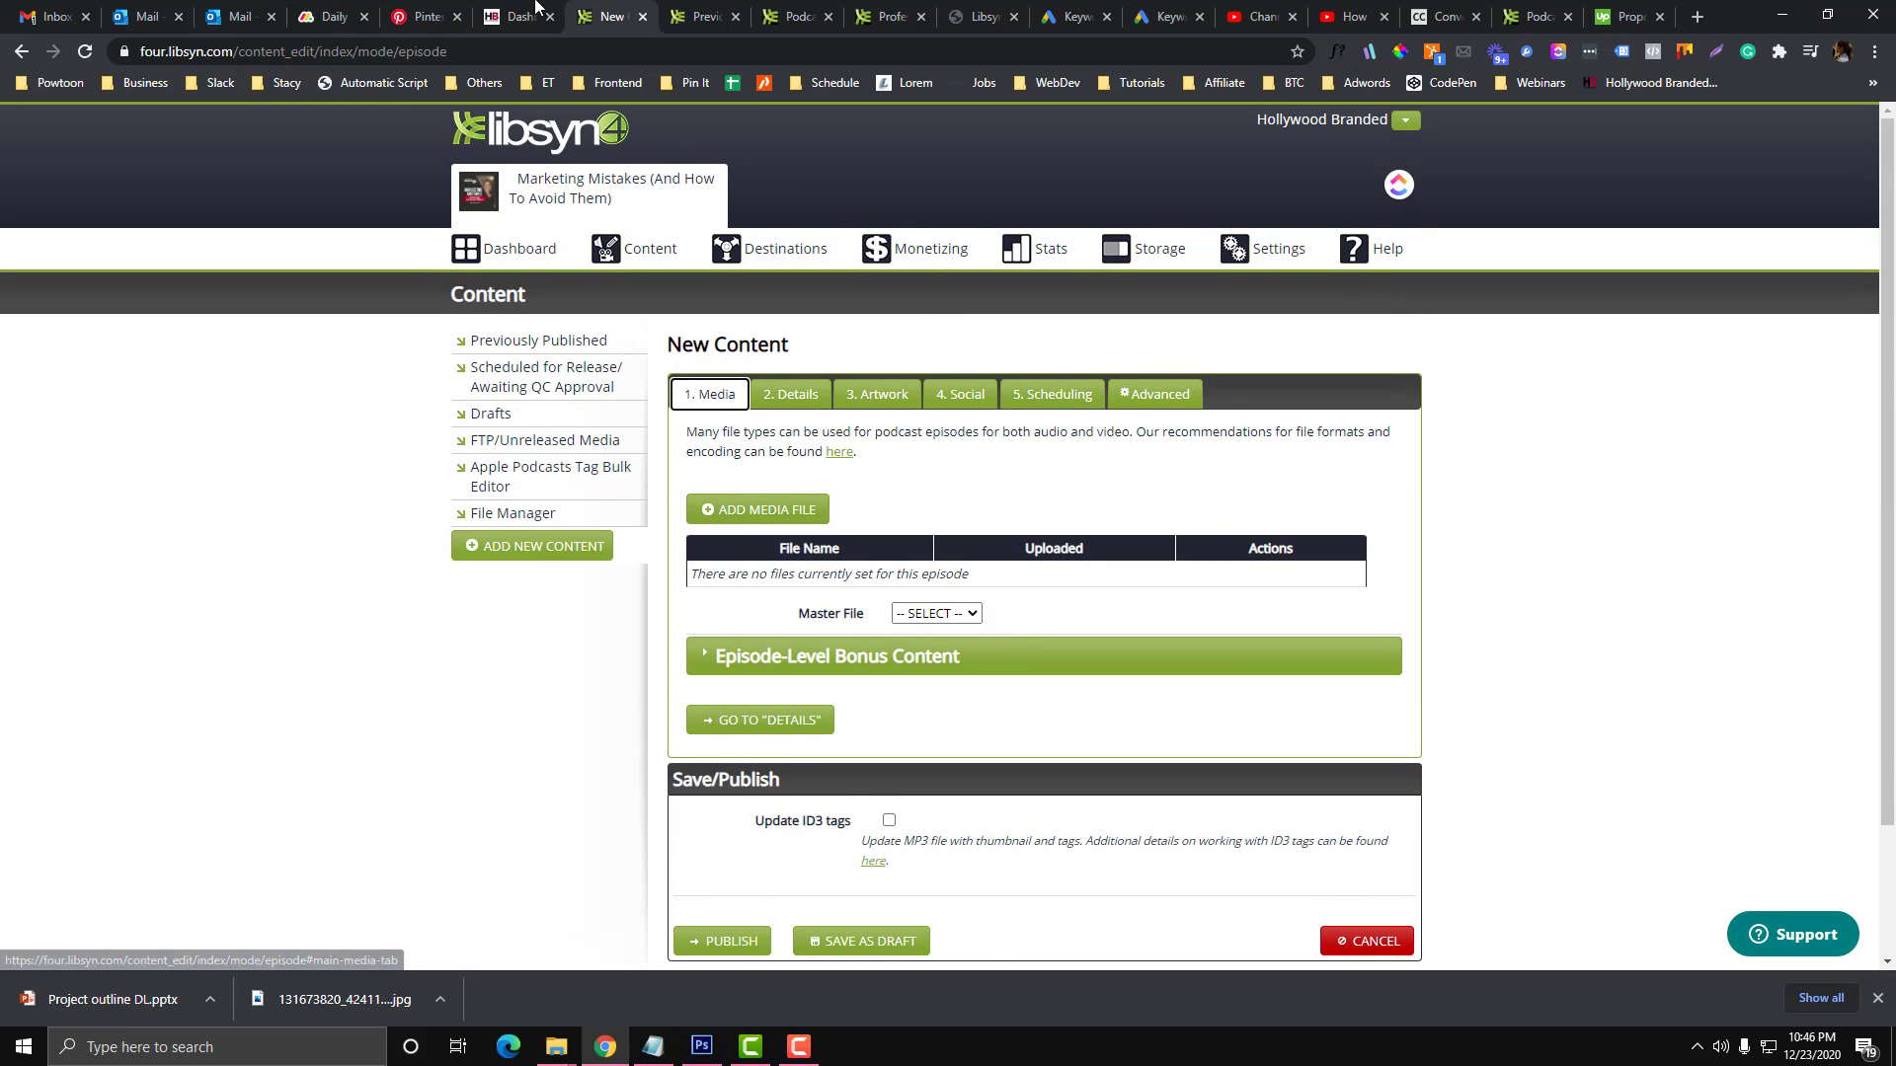
left_click(523, 17)
left_click(610, 16)
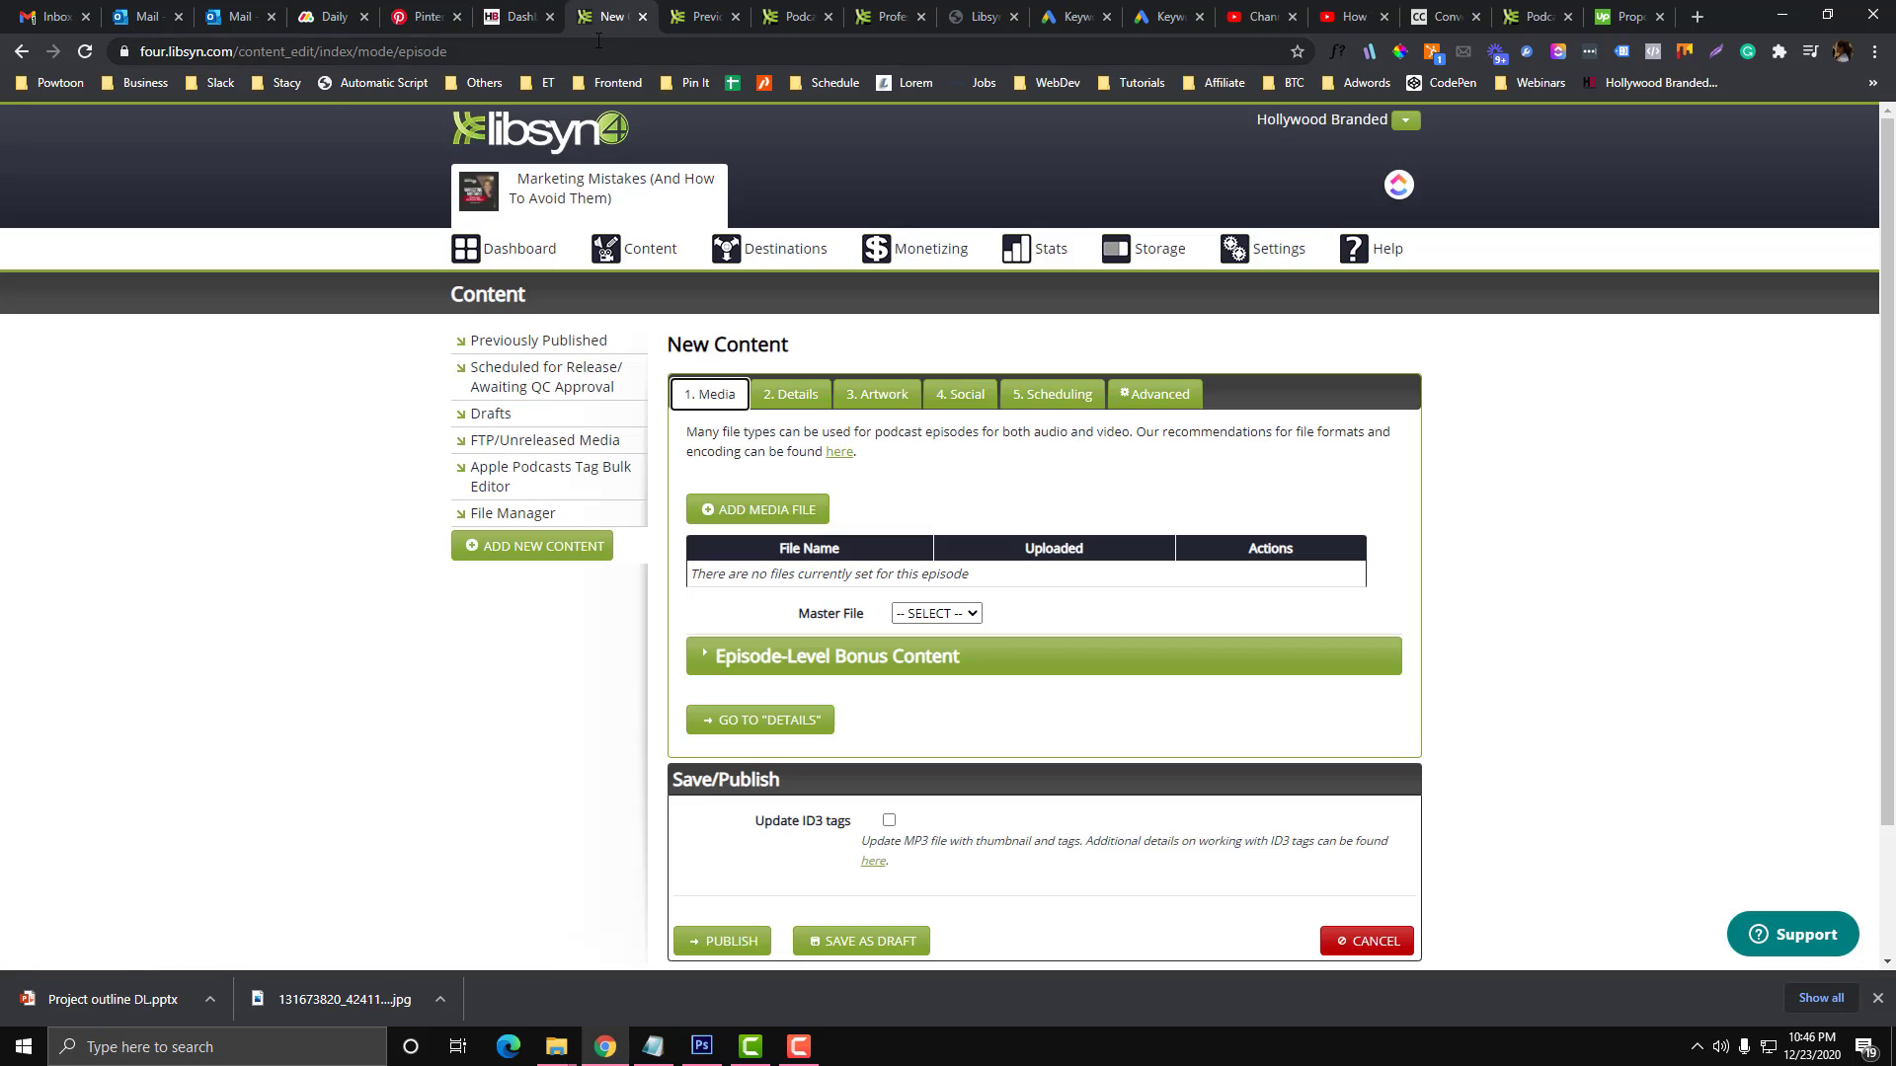
left_click(522, 17)
Step: Open WordPress Posts, then head to Libsyn's Previously Published list, dismissing the unsaved-changes warning
left_click(84, 271)
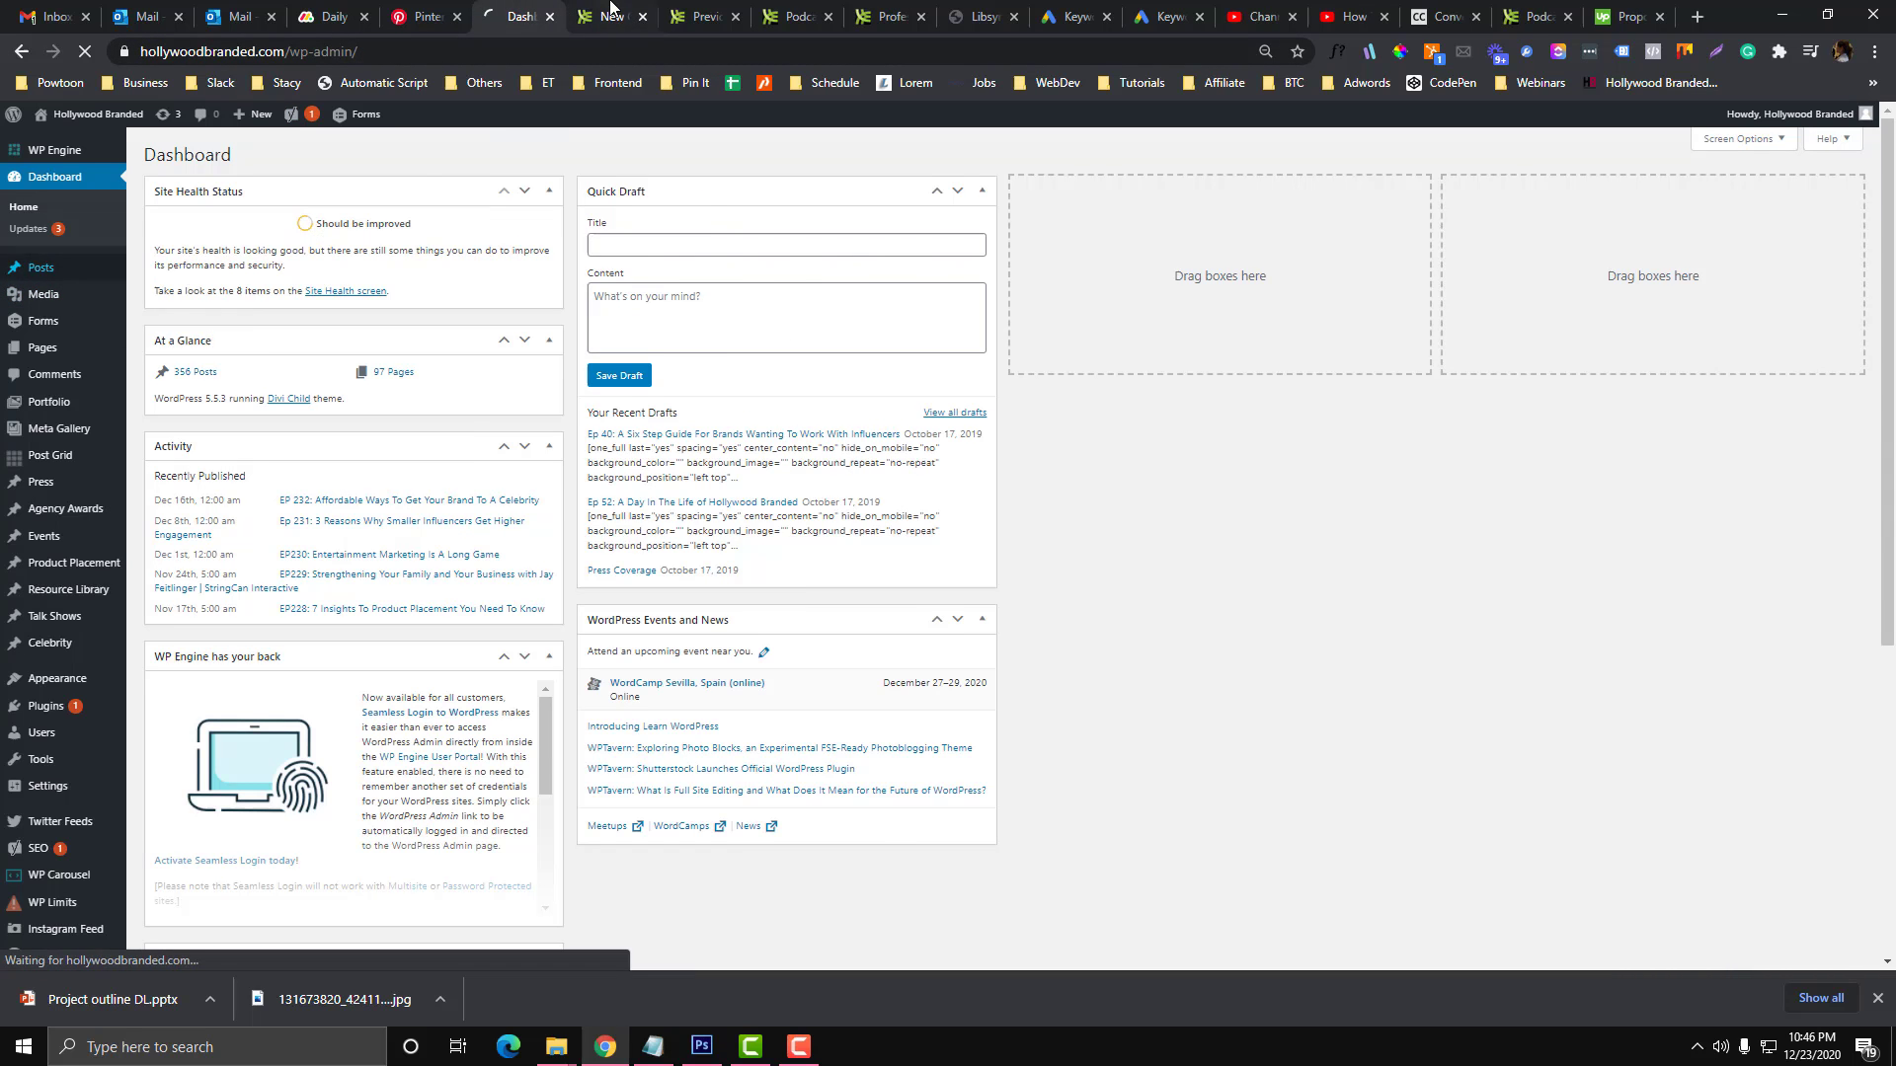
left_click(612, 17)
scroll(787, 398, "up", 1)
left_click(521, 17)
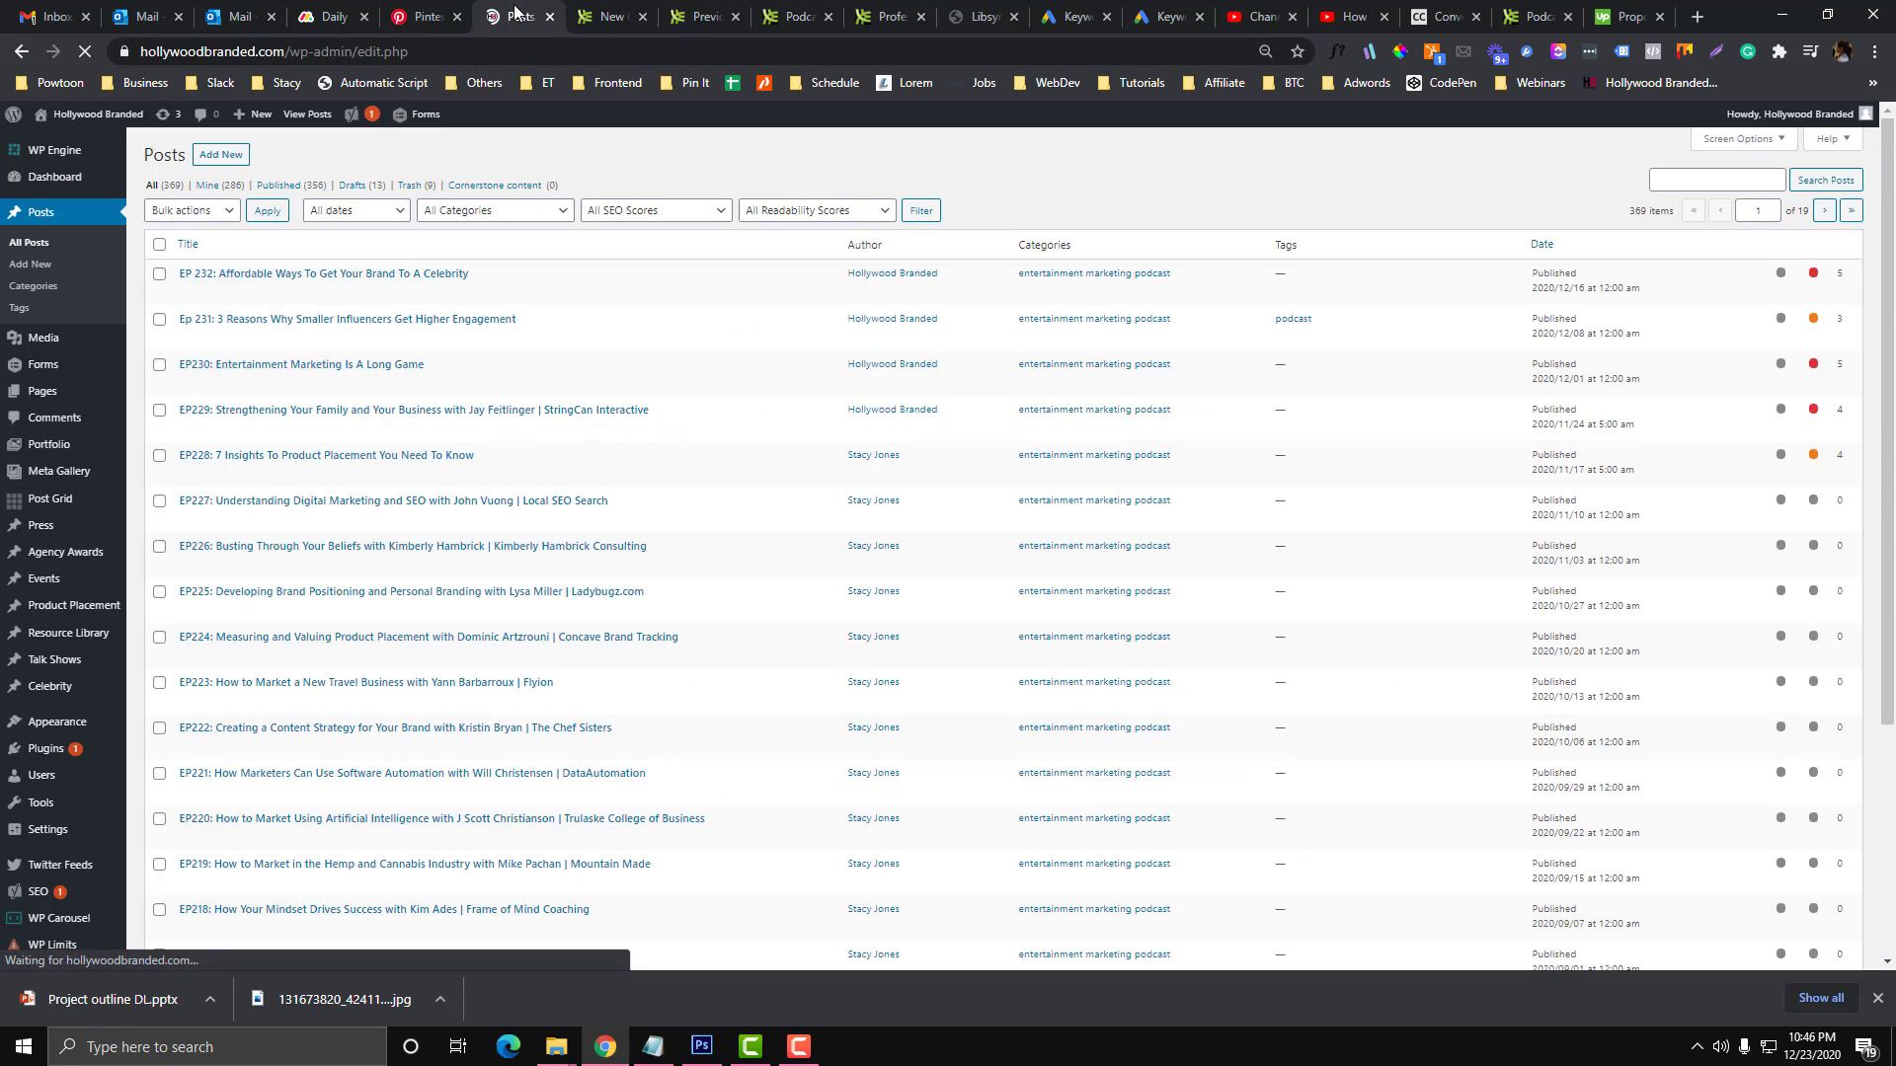
left_click(612, 17)
left_click(521, 343)
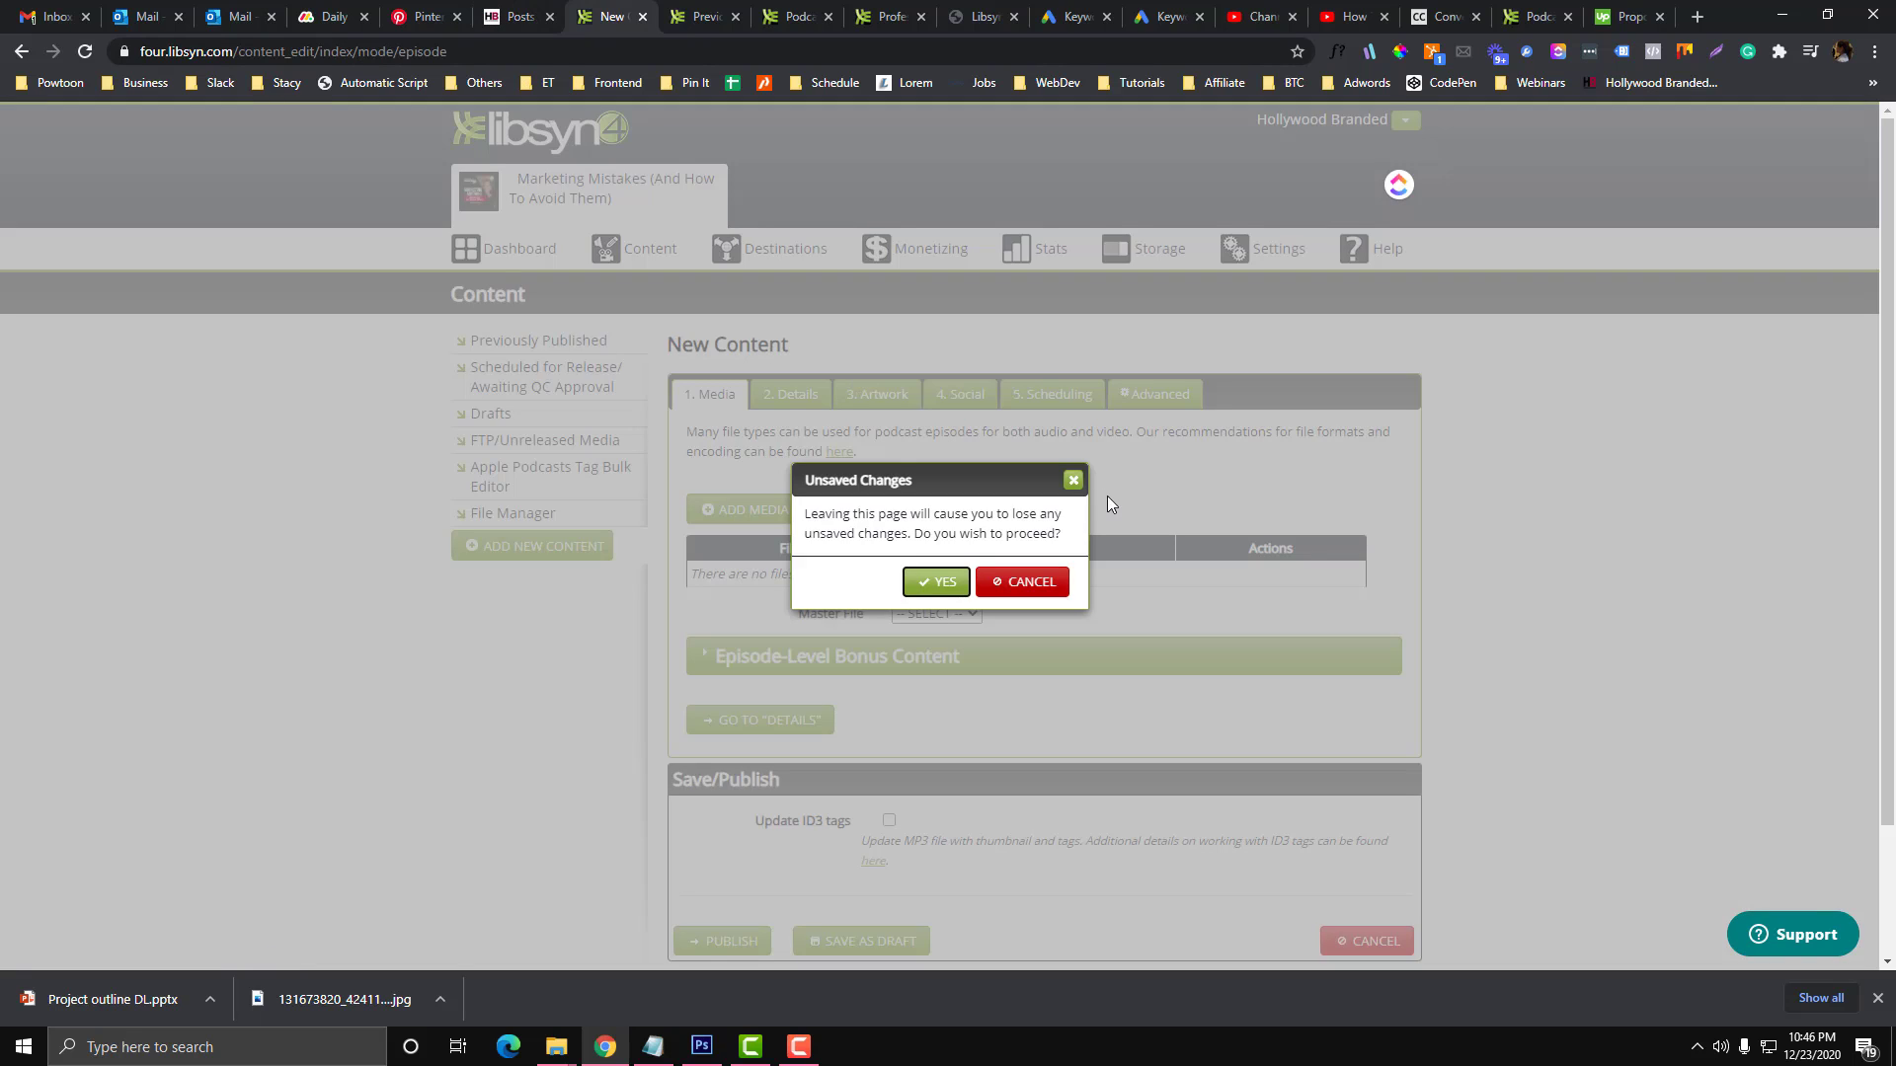
left_click(1072, 479)
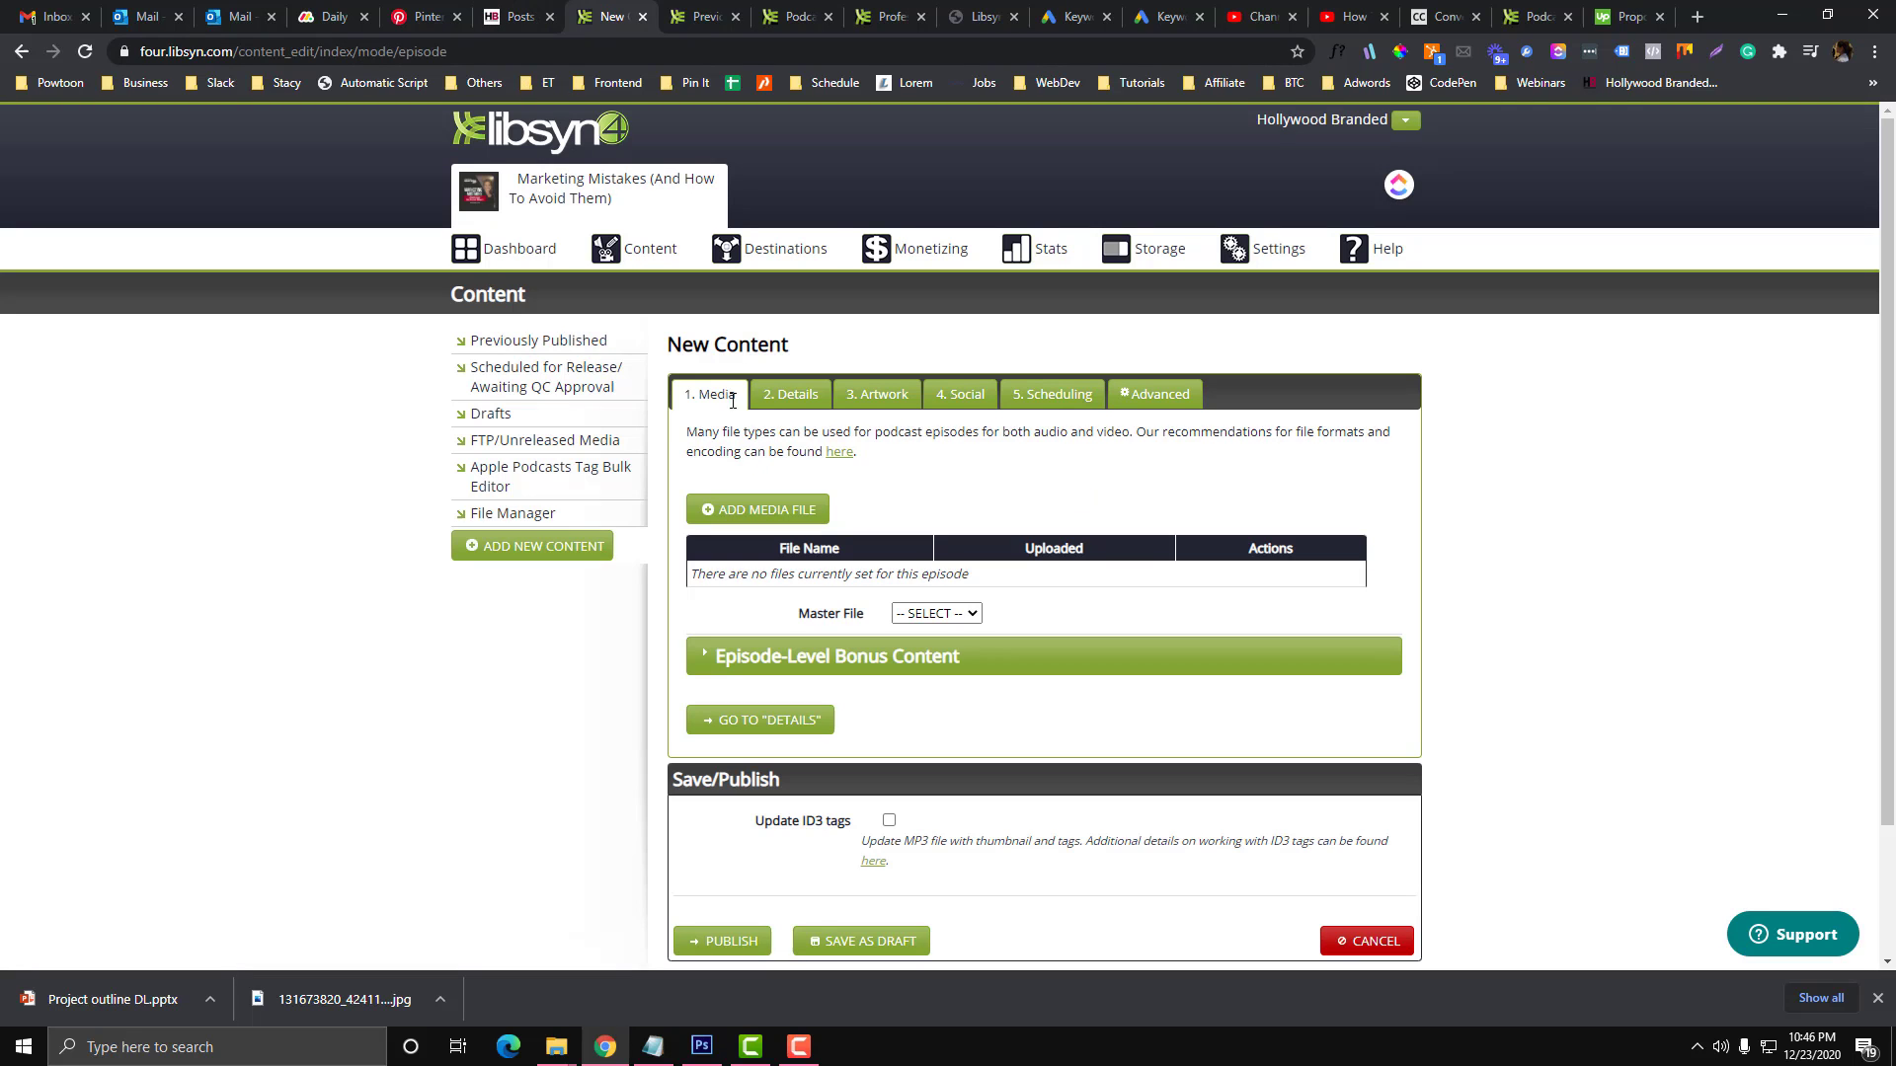
Step: Open LINK/EMBED for Favorite Holiday Movie Product Placements and choose the Standard Mini player
left_click(562, 346)
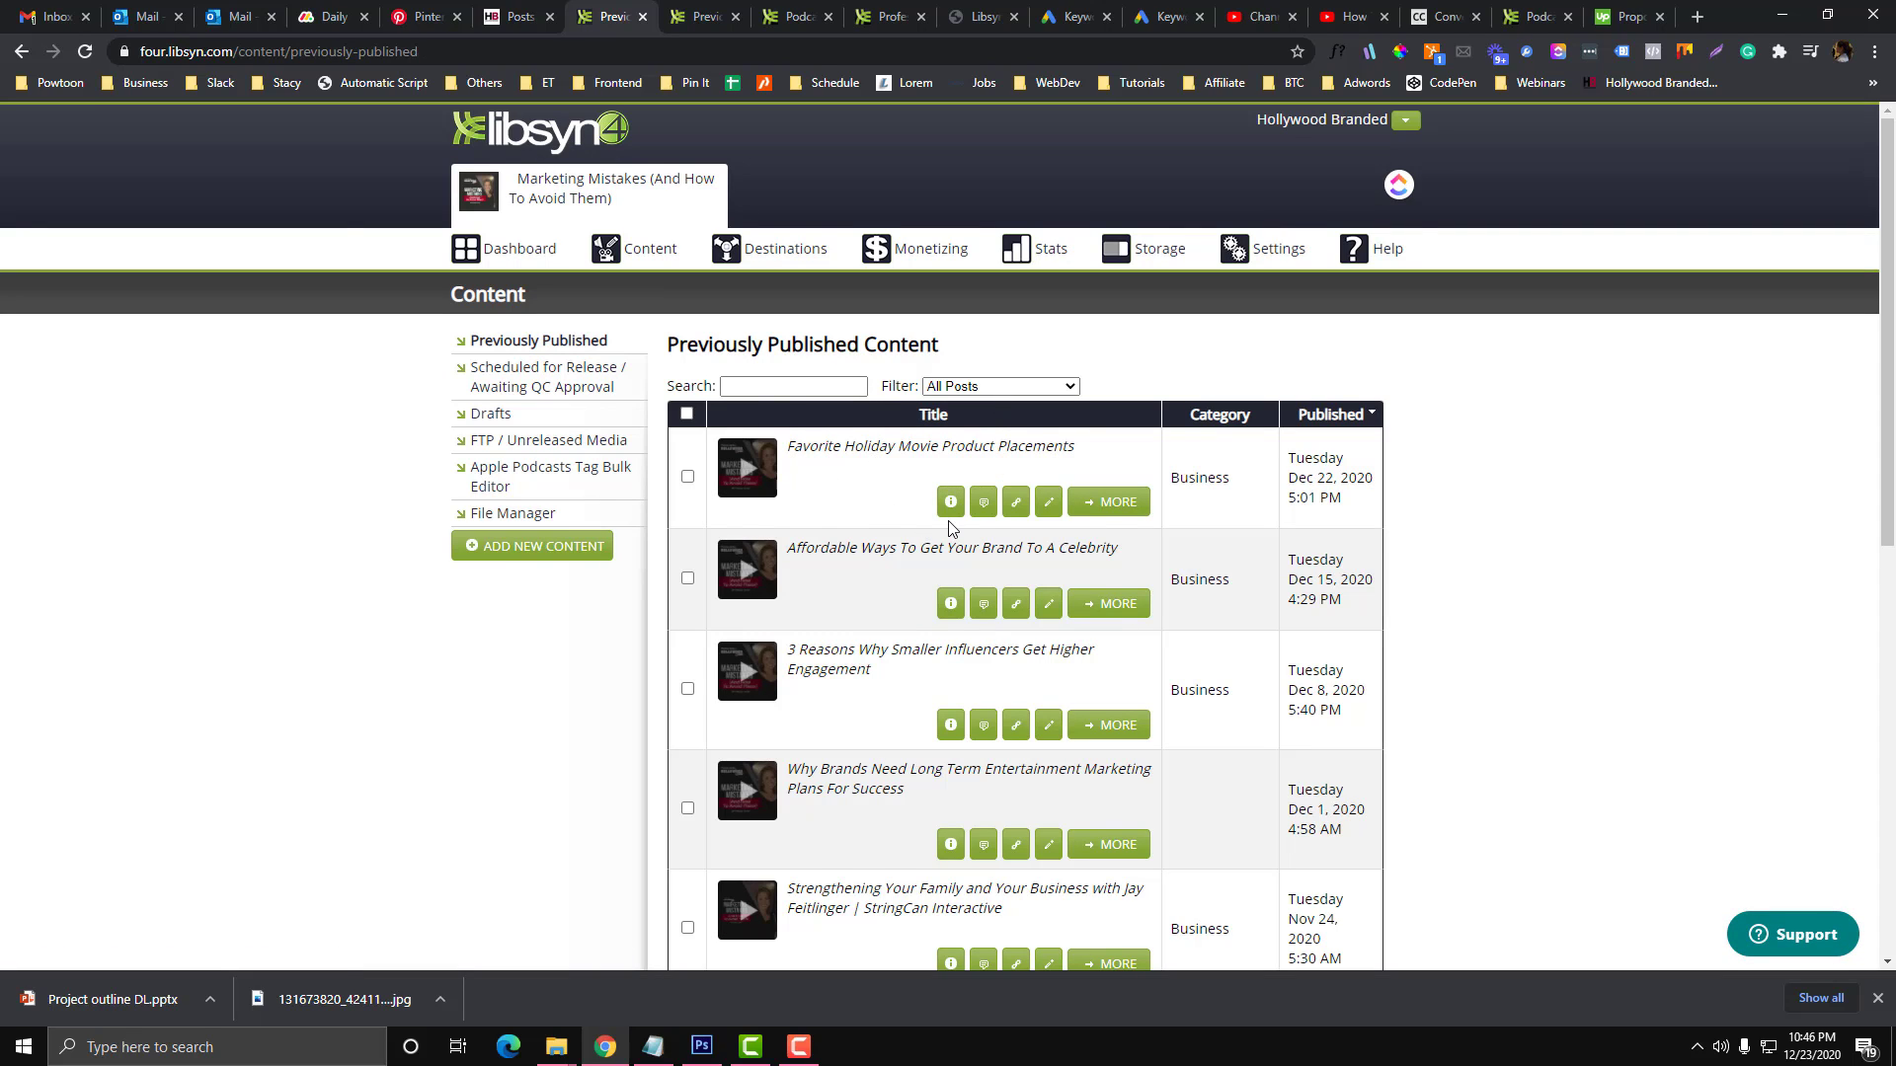
left_click(1118, 516)
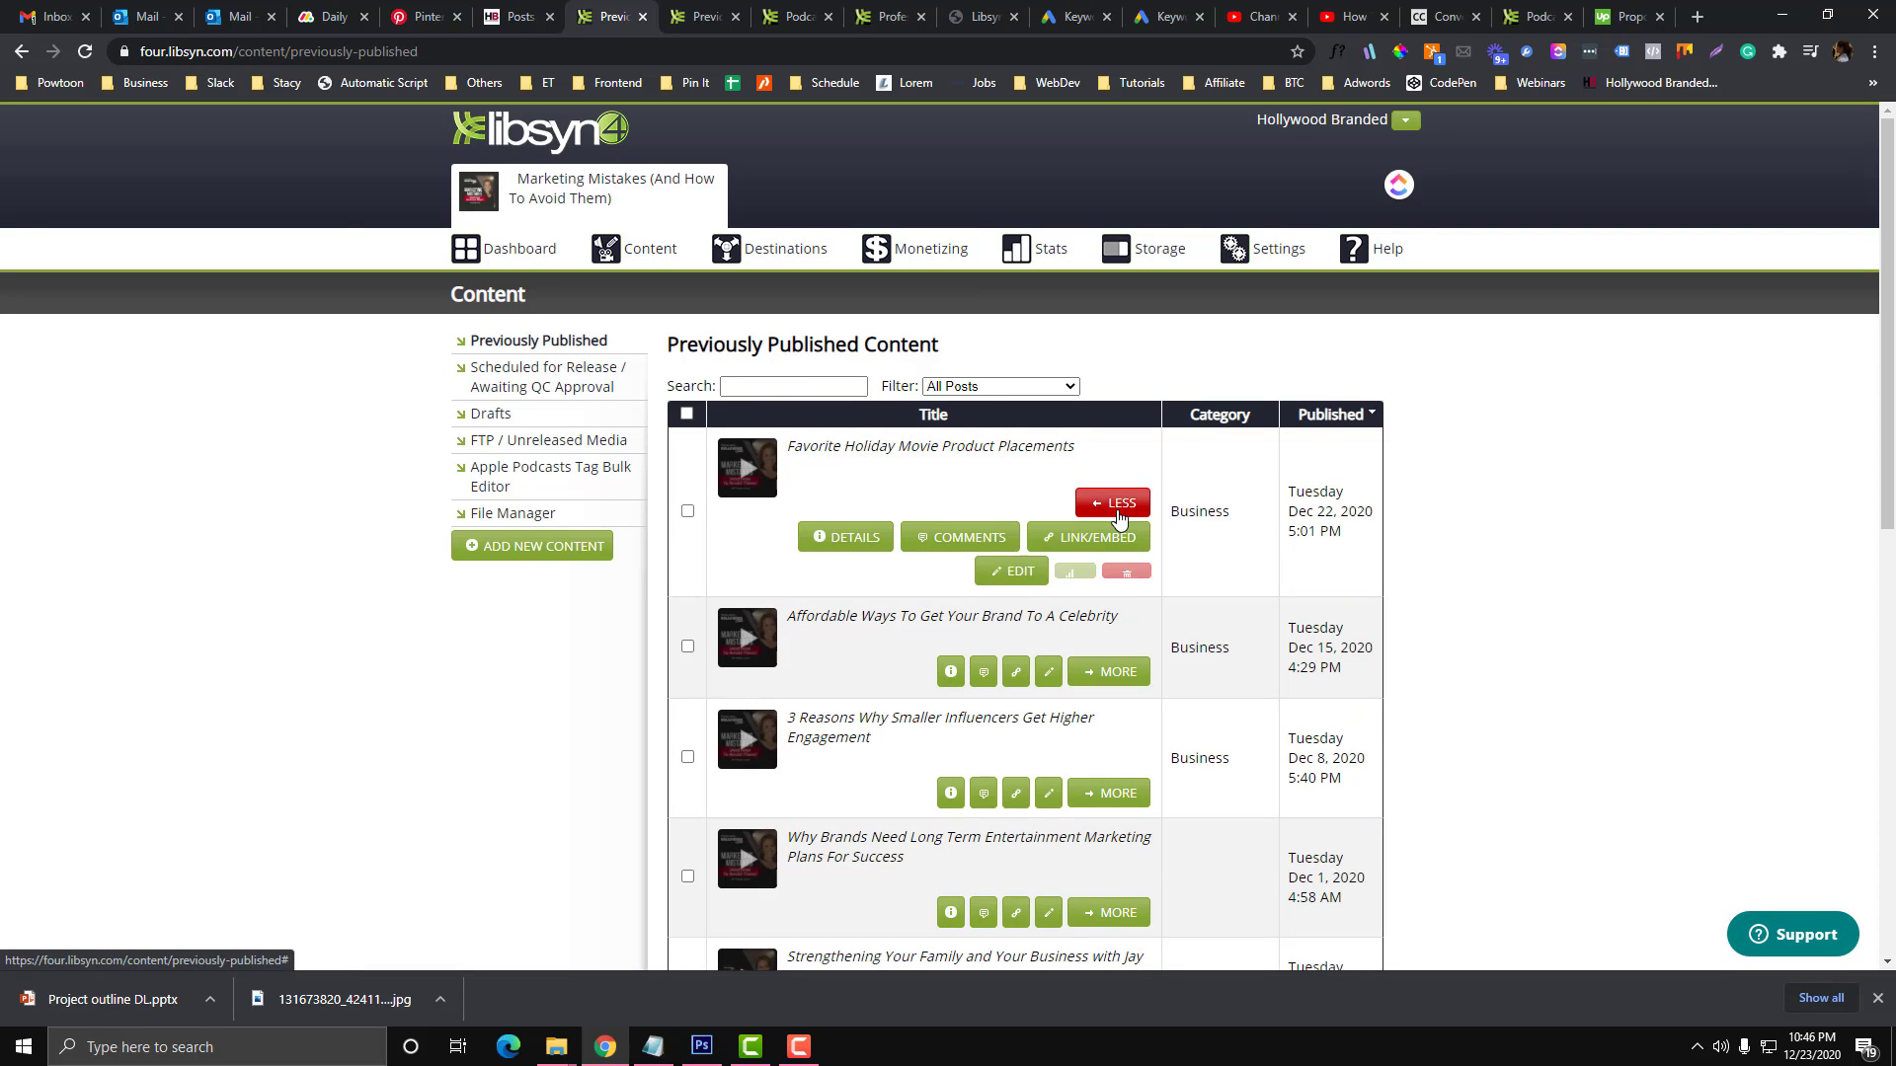
left_click(1064, 540)
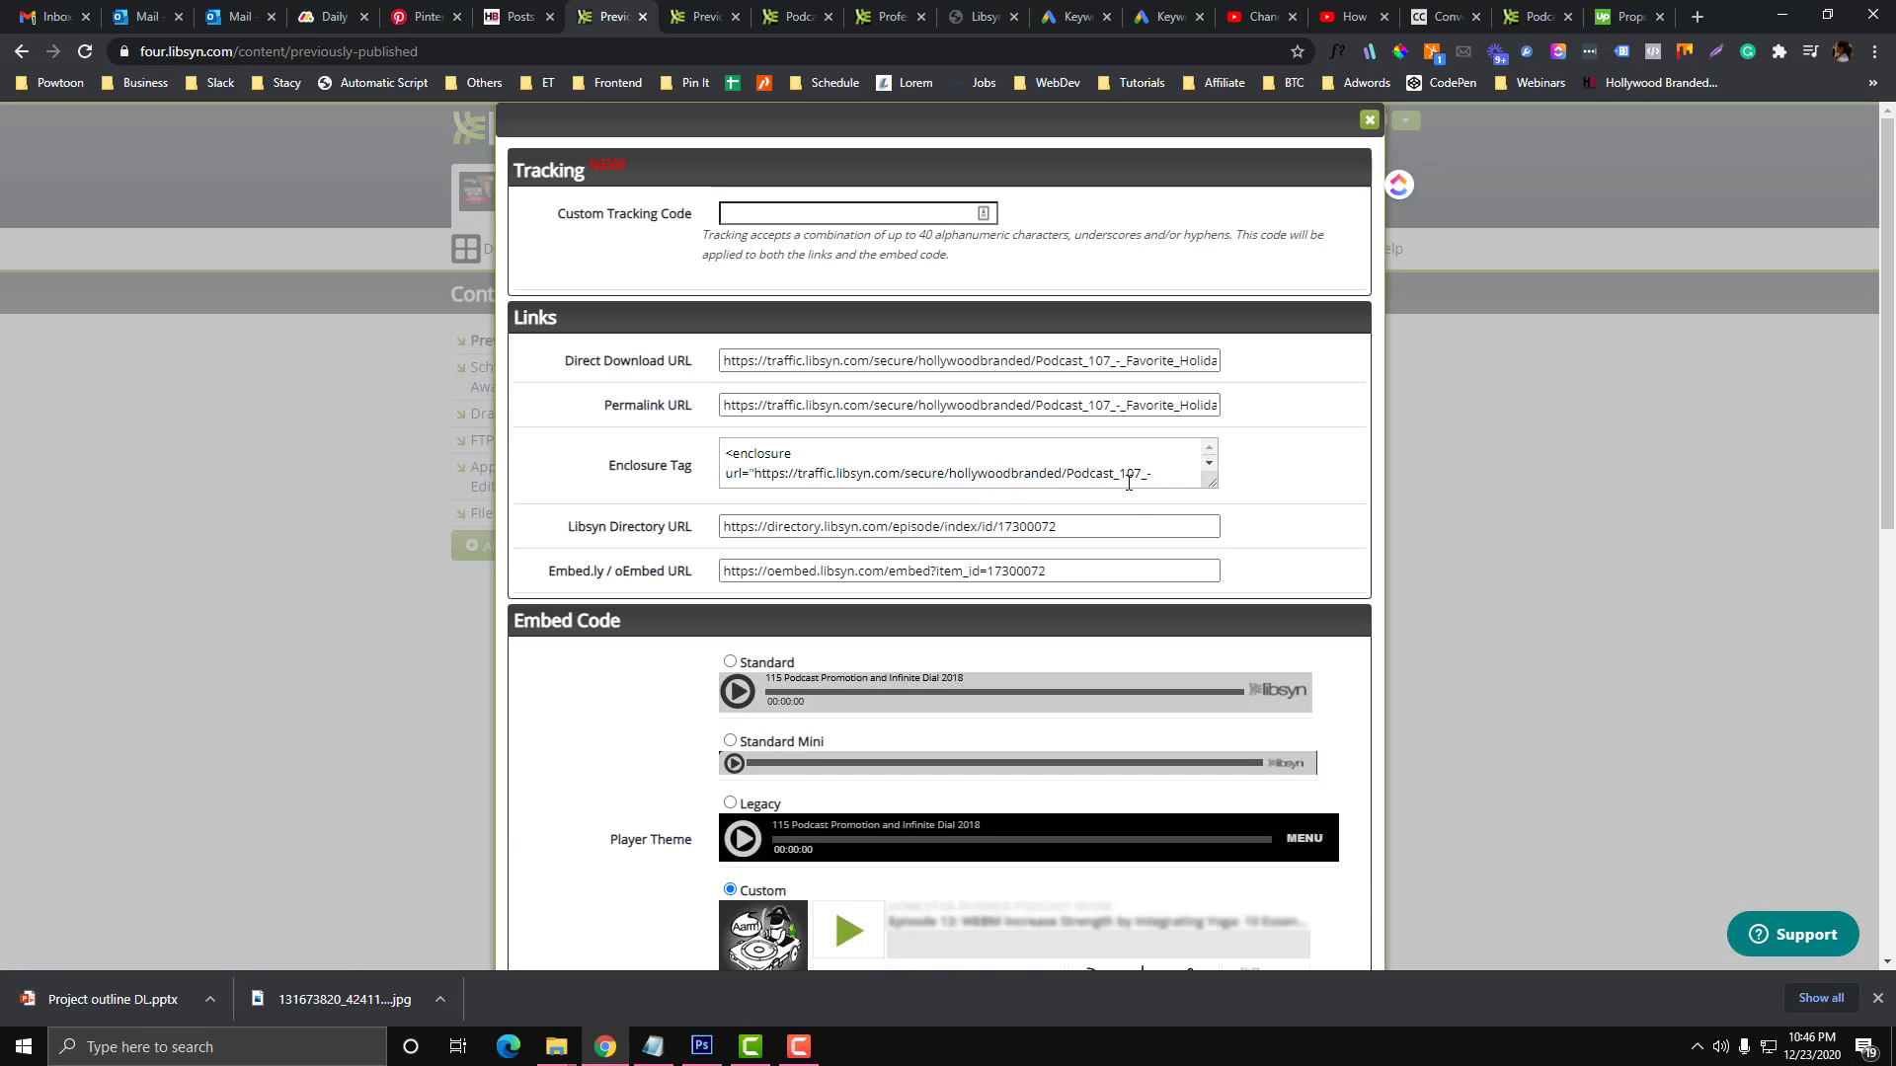
scroll(936, 502, "down", 1)
scroll(678, 616, "down", 2)
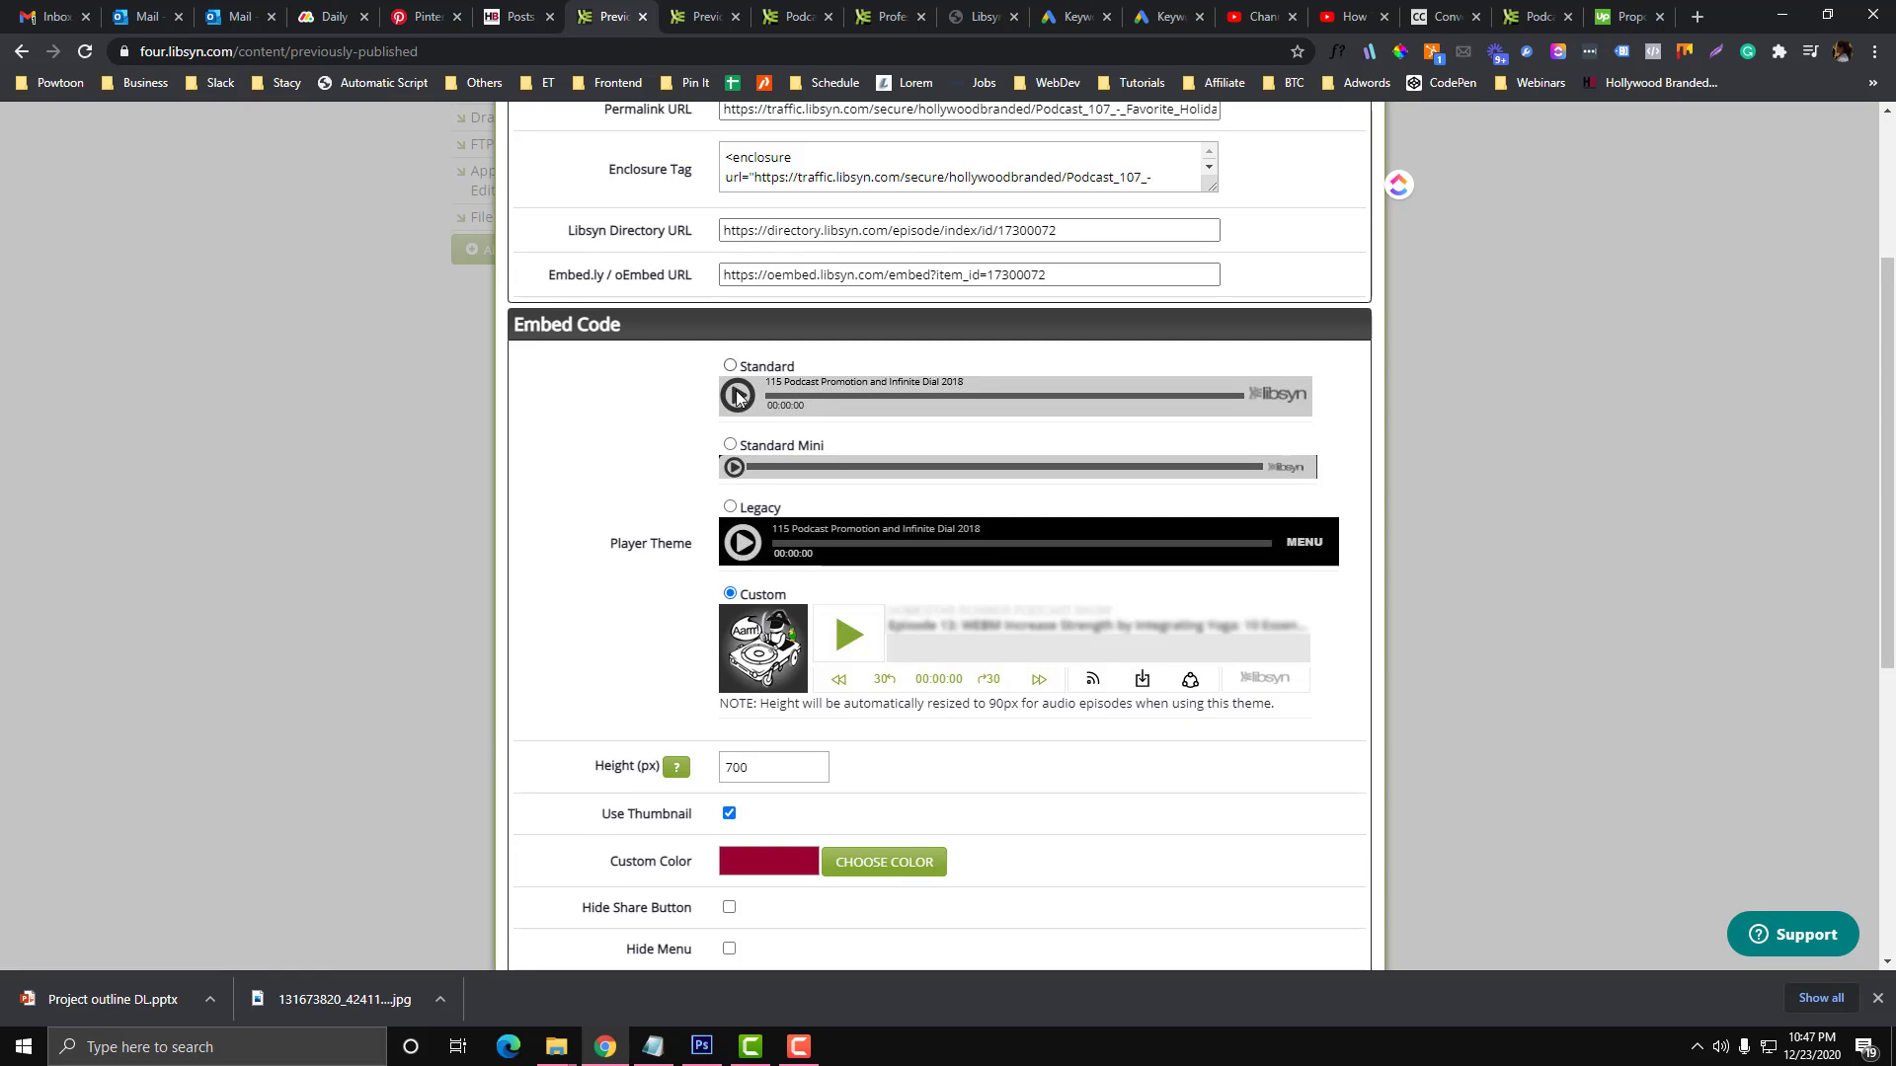
left_click(729, 444)
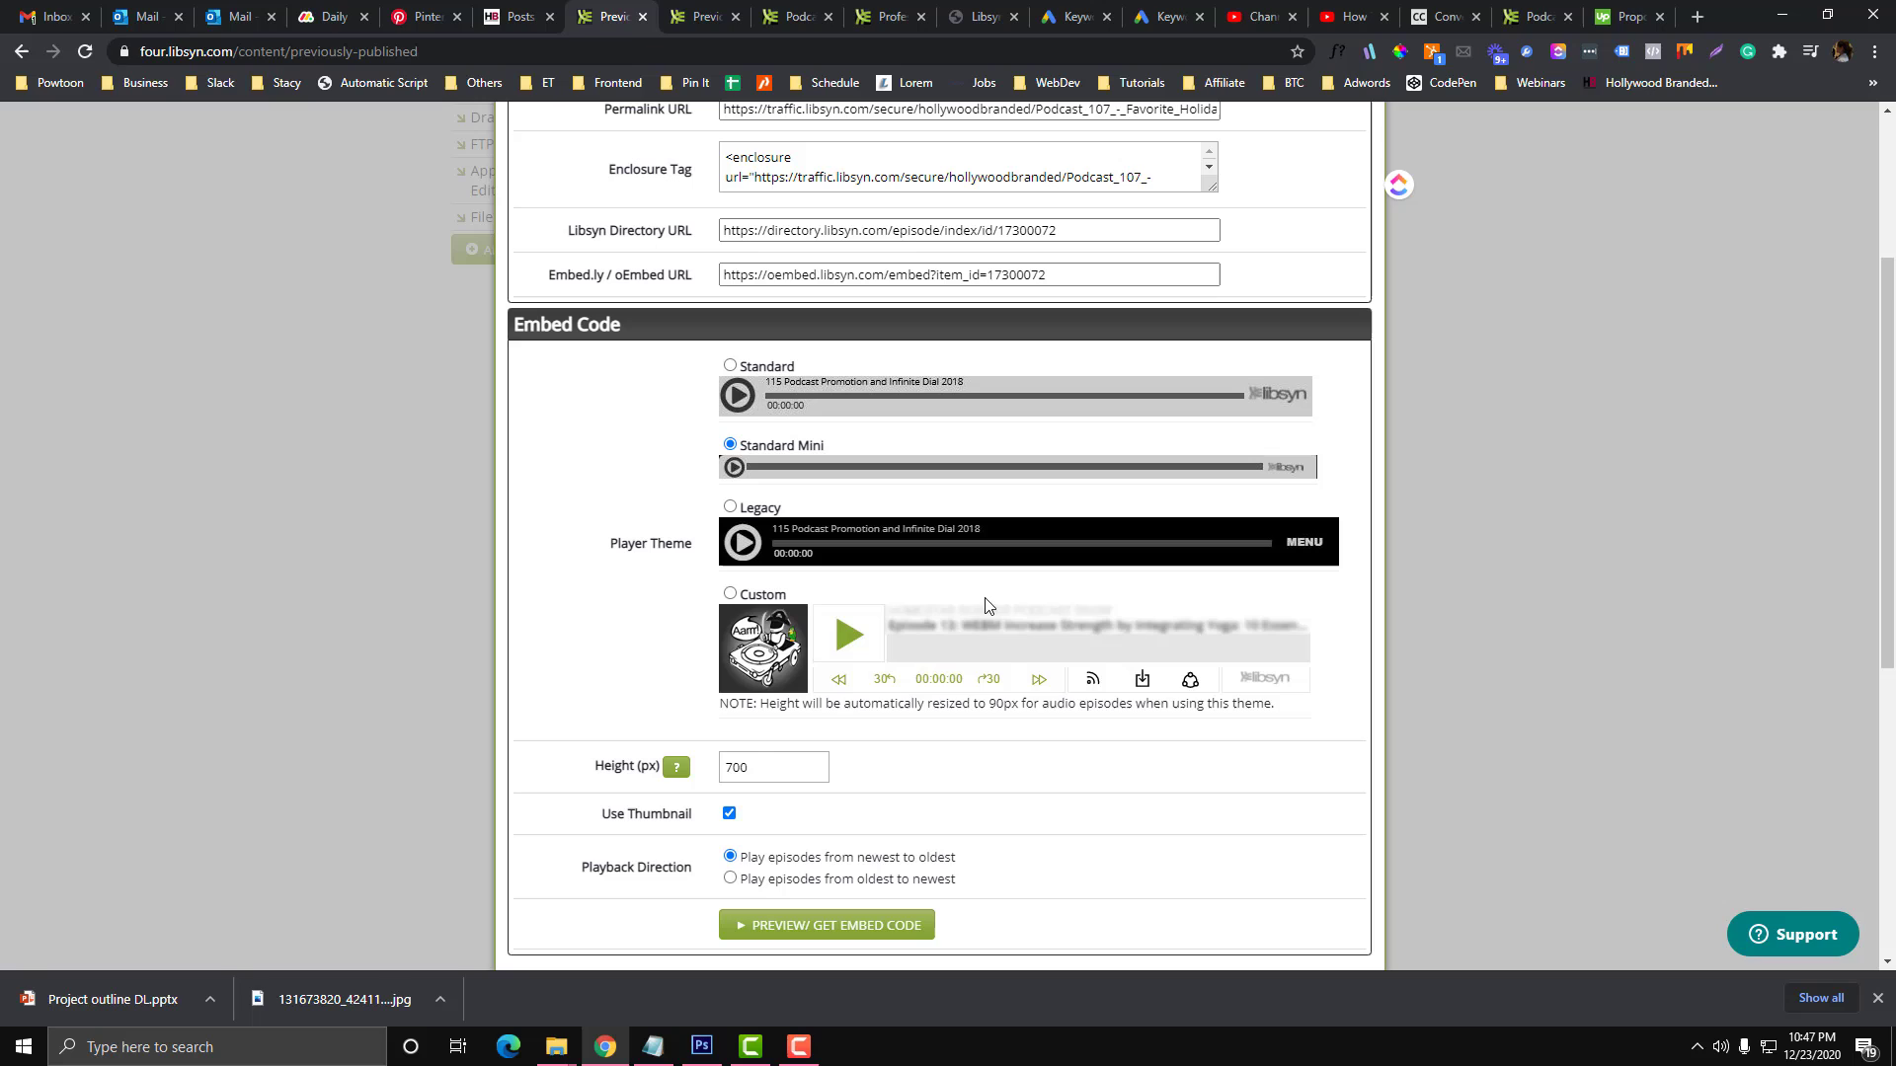
Step: Set the player height to 30, turn off the thumbnail, and generate the embed code
left_click(736, 766)
key("shift+Home")
double_click(746, 766)
left_click_drag(740, 769, 723, 770)
type("3")
left_click(730, 813)
left_click(867, 924)
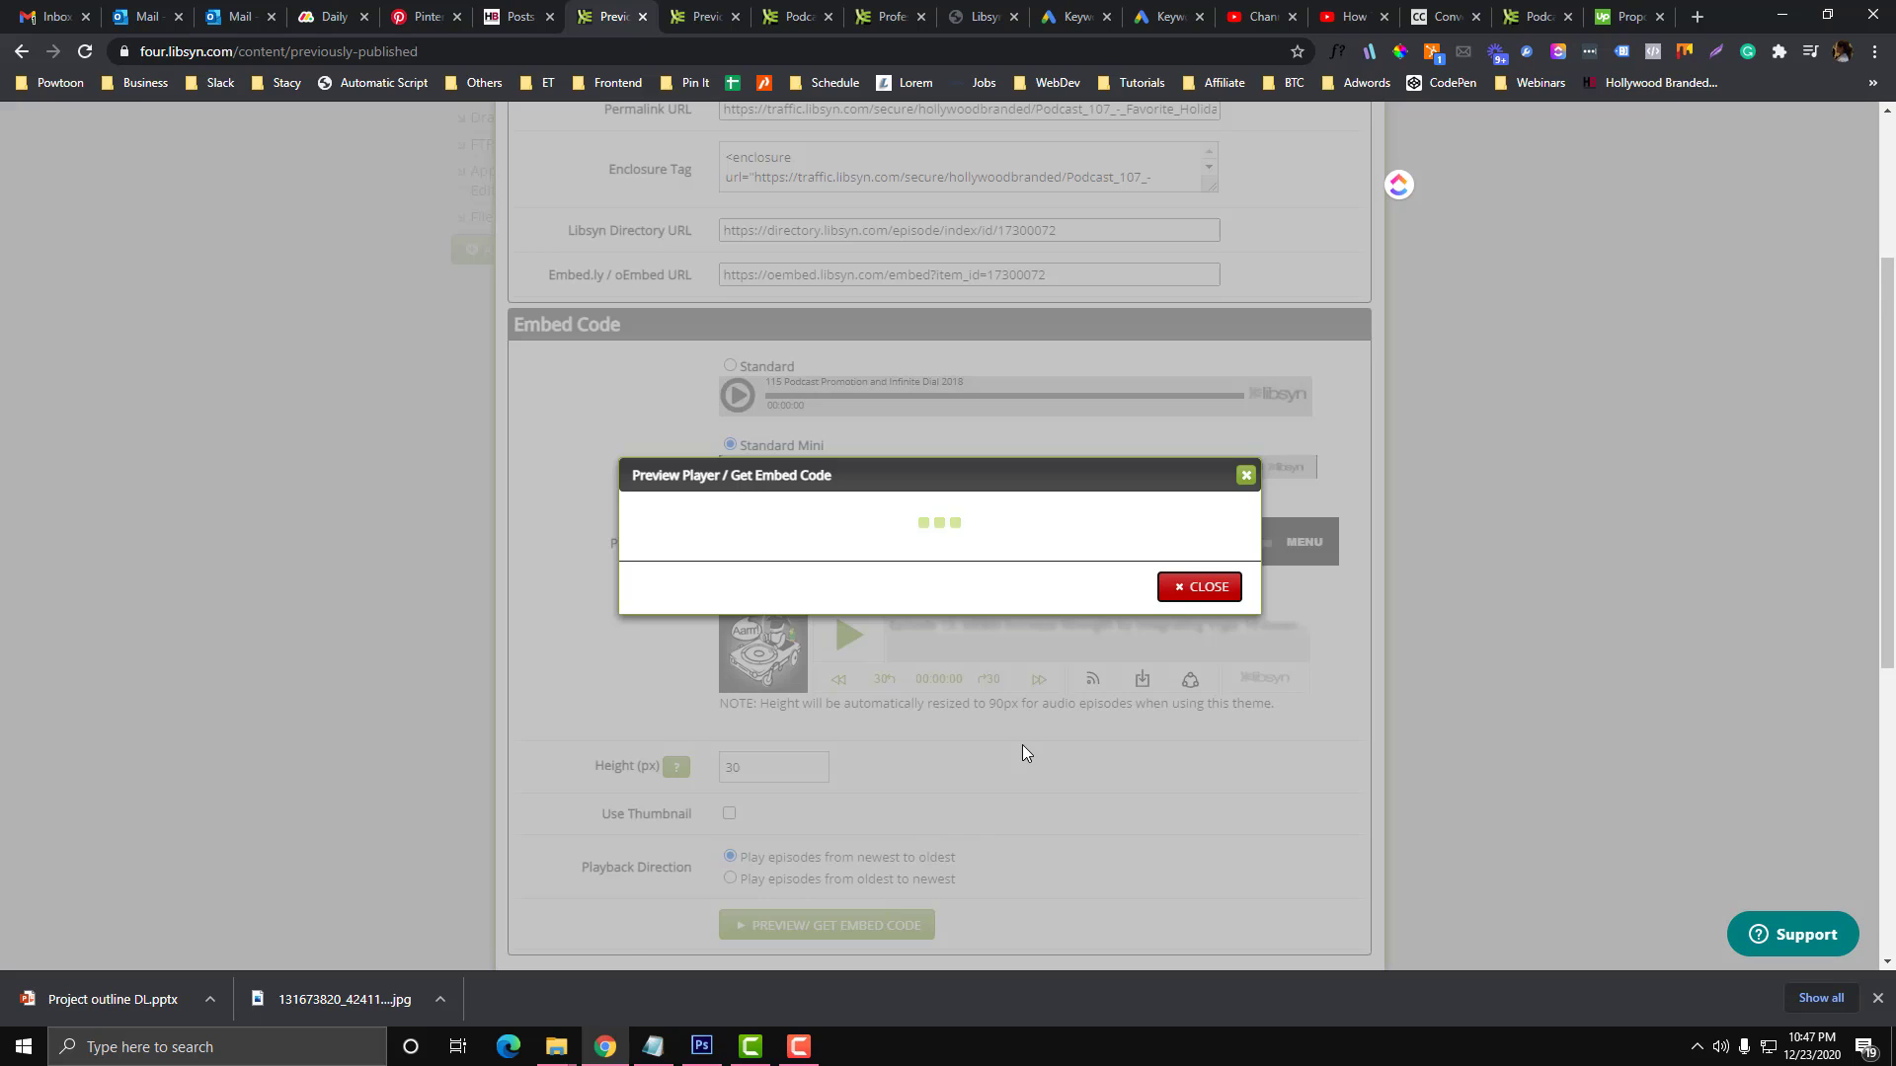
Step: Copy the embed code, close the embed windows, and copy the episode title
left_click(892, 633)
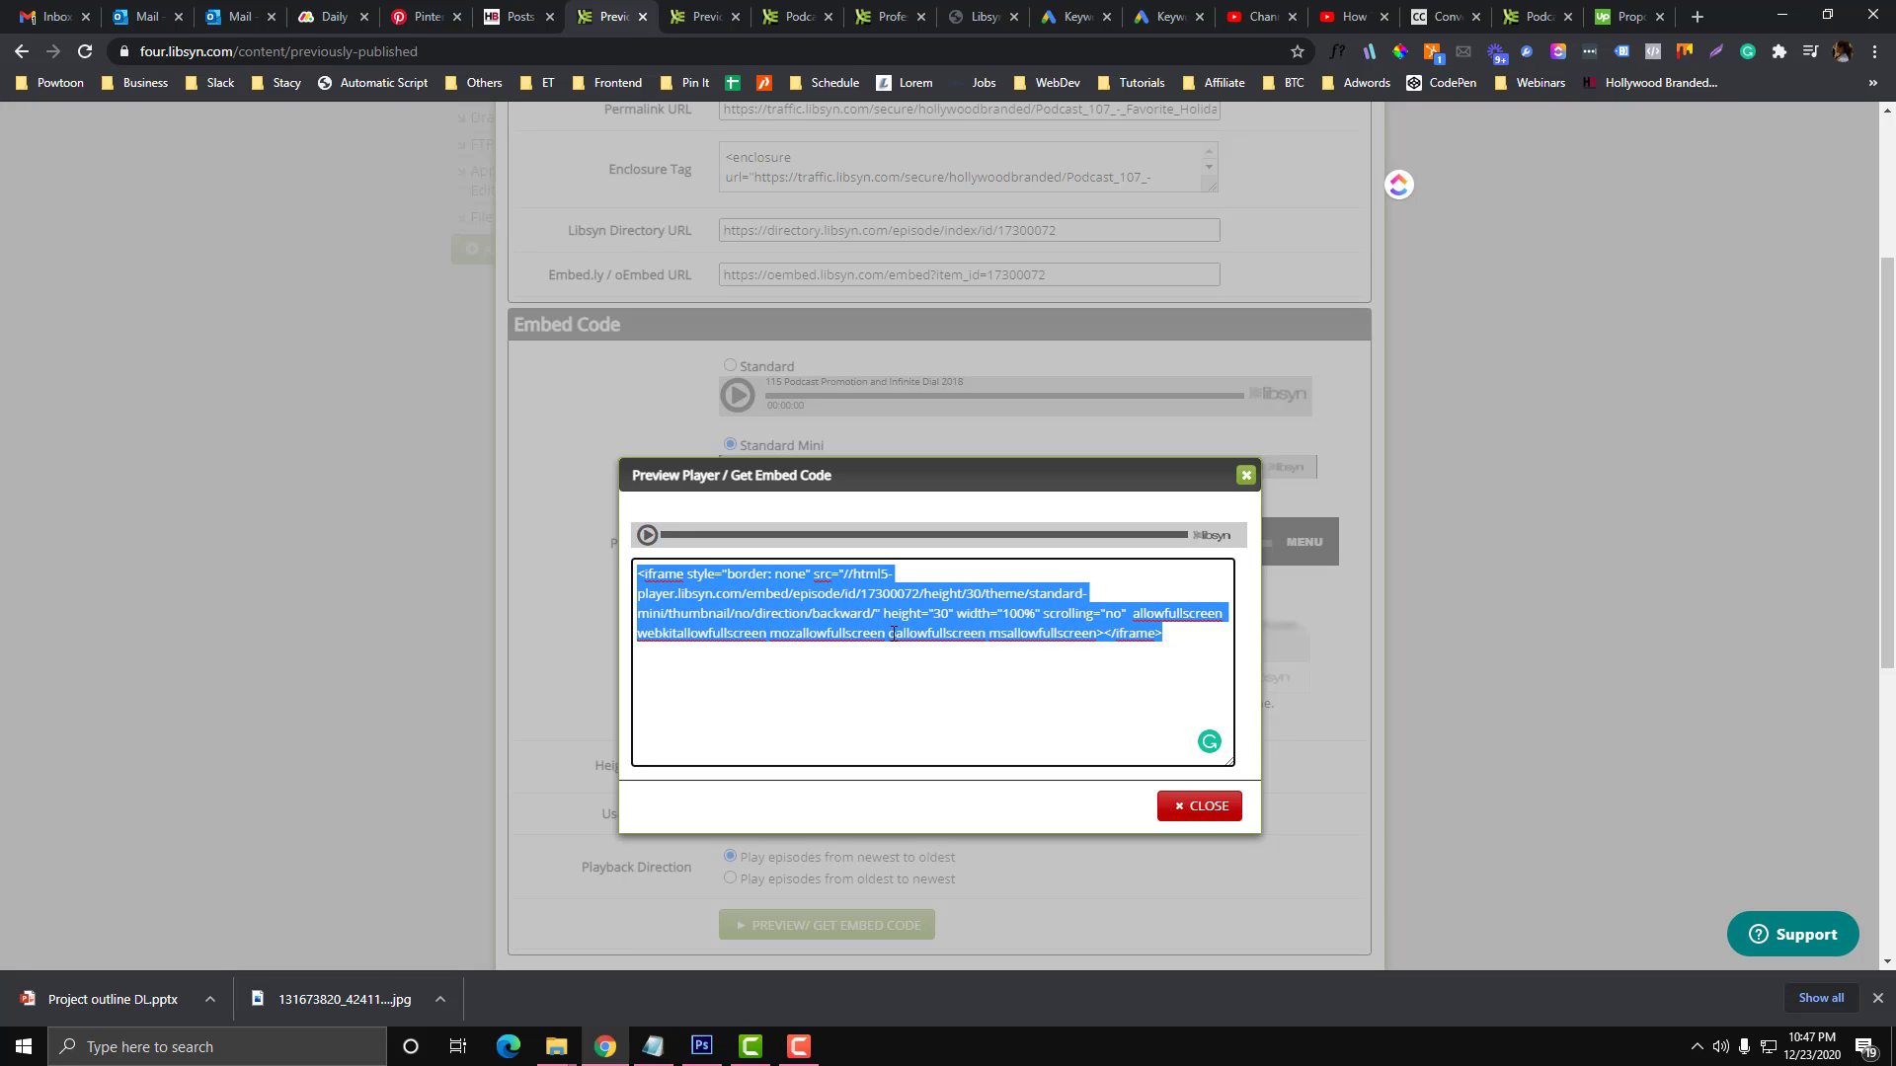
left_click(1174, 805)
scroll(841, 510, "up", 3)
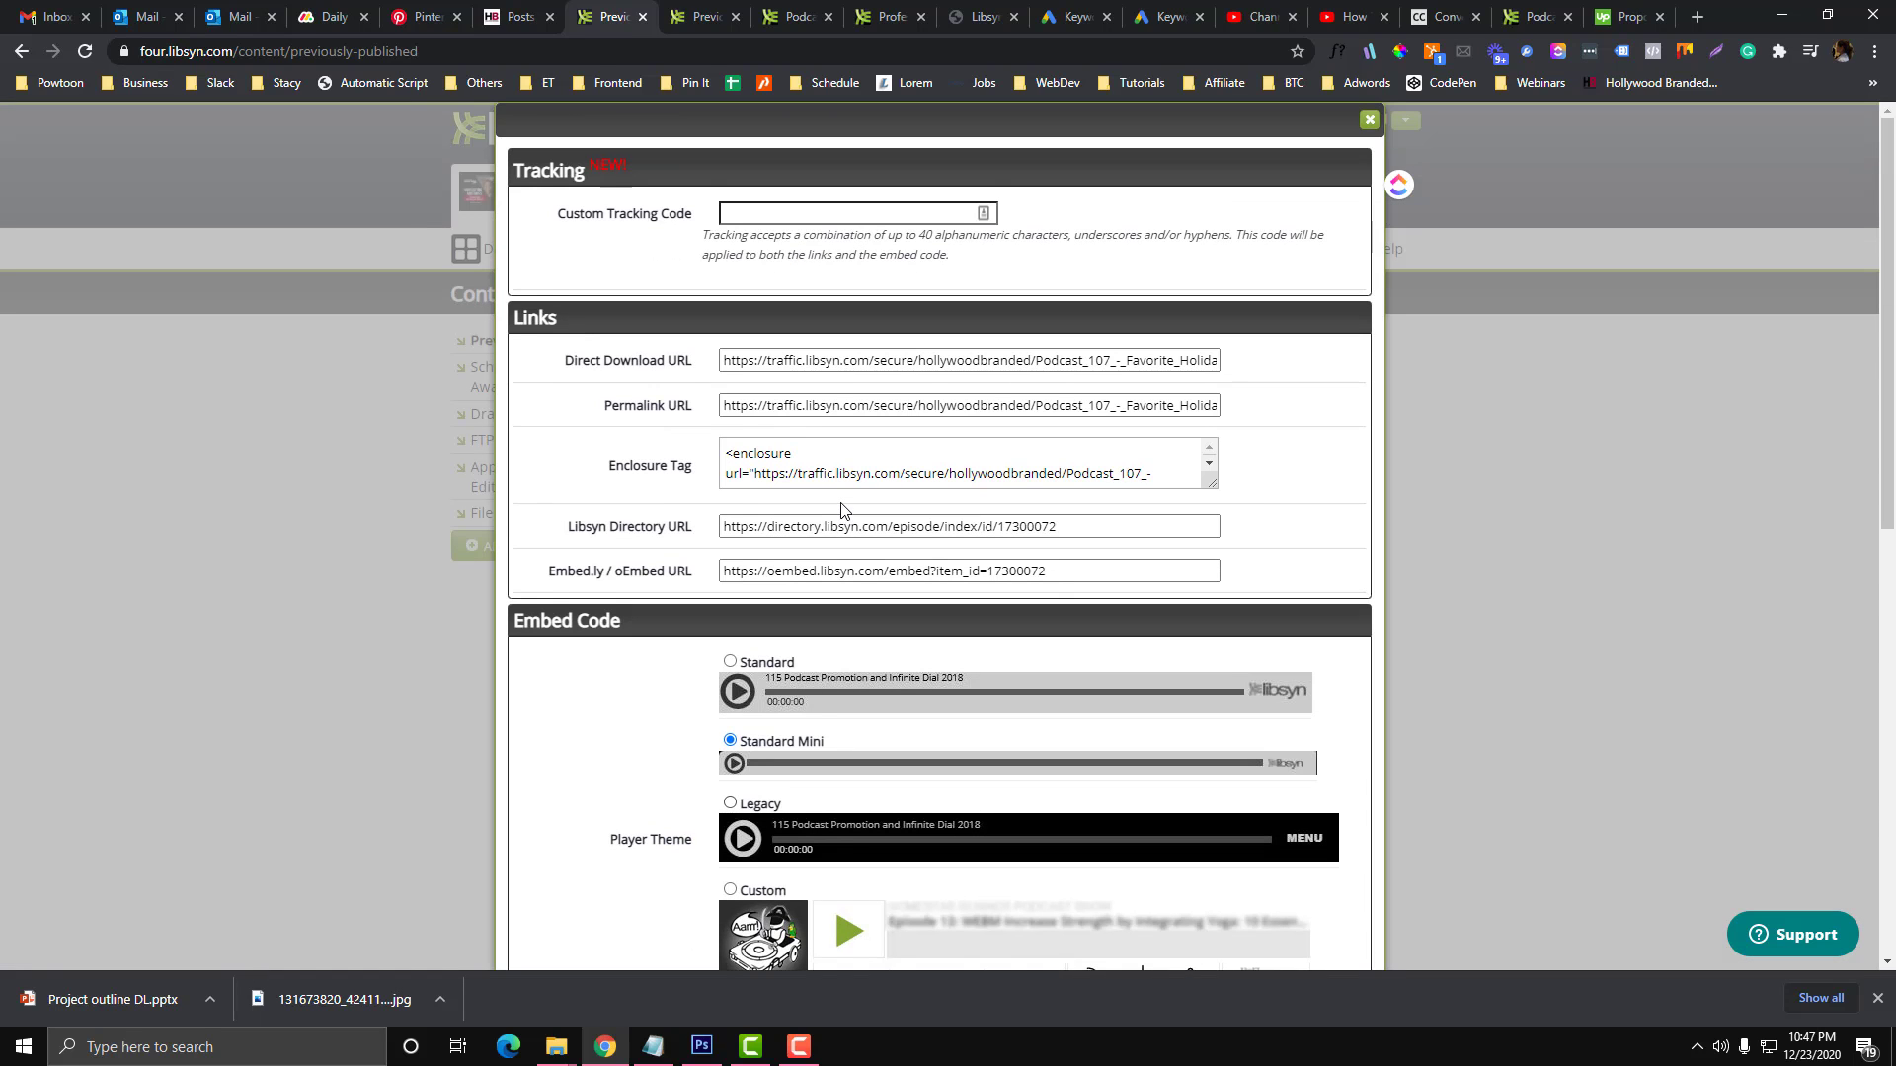
left_click(1369, 120)
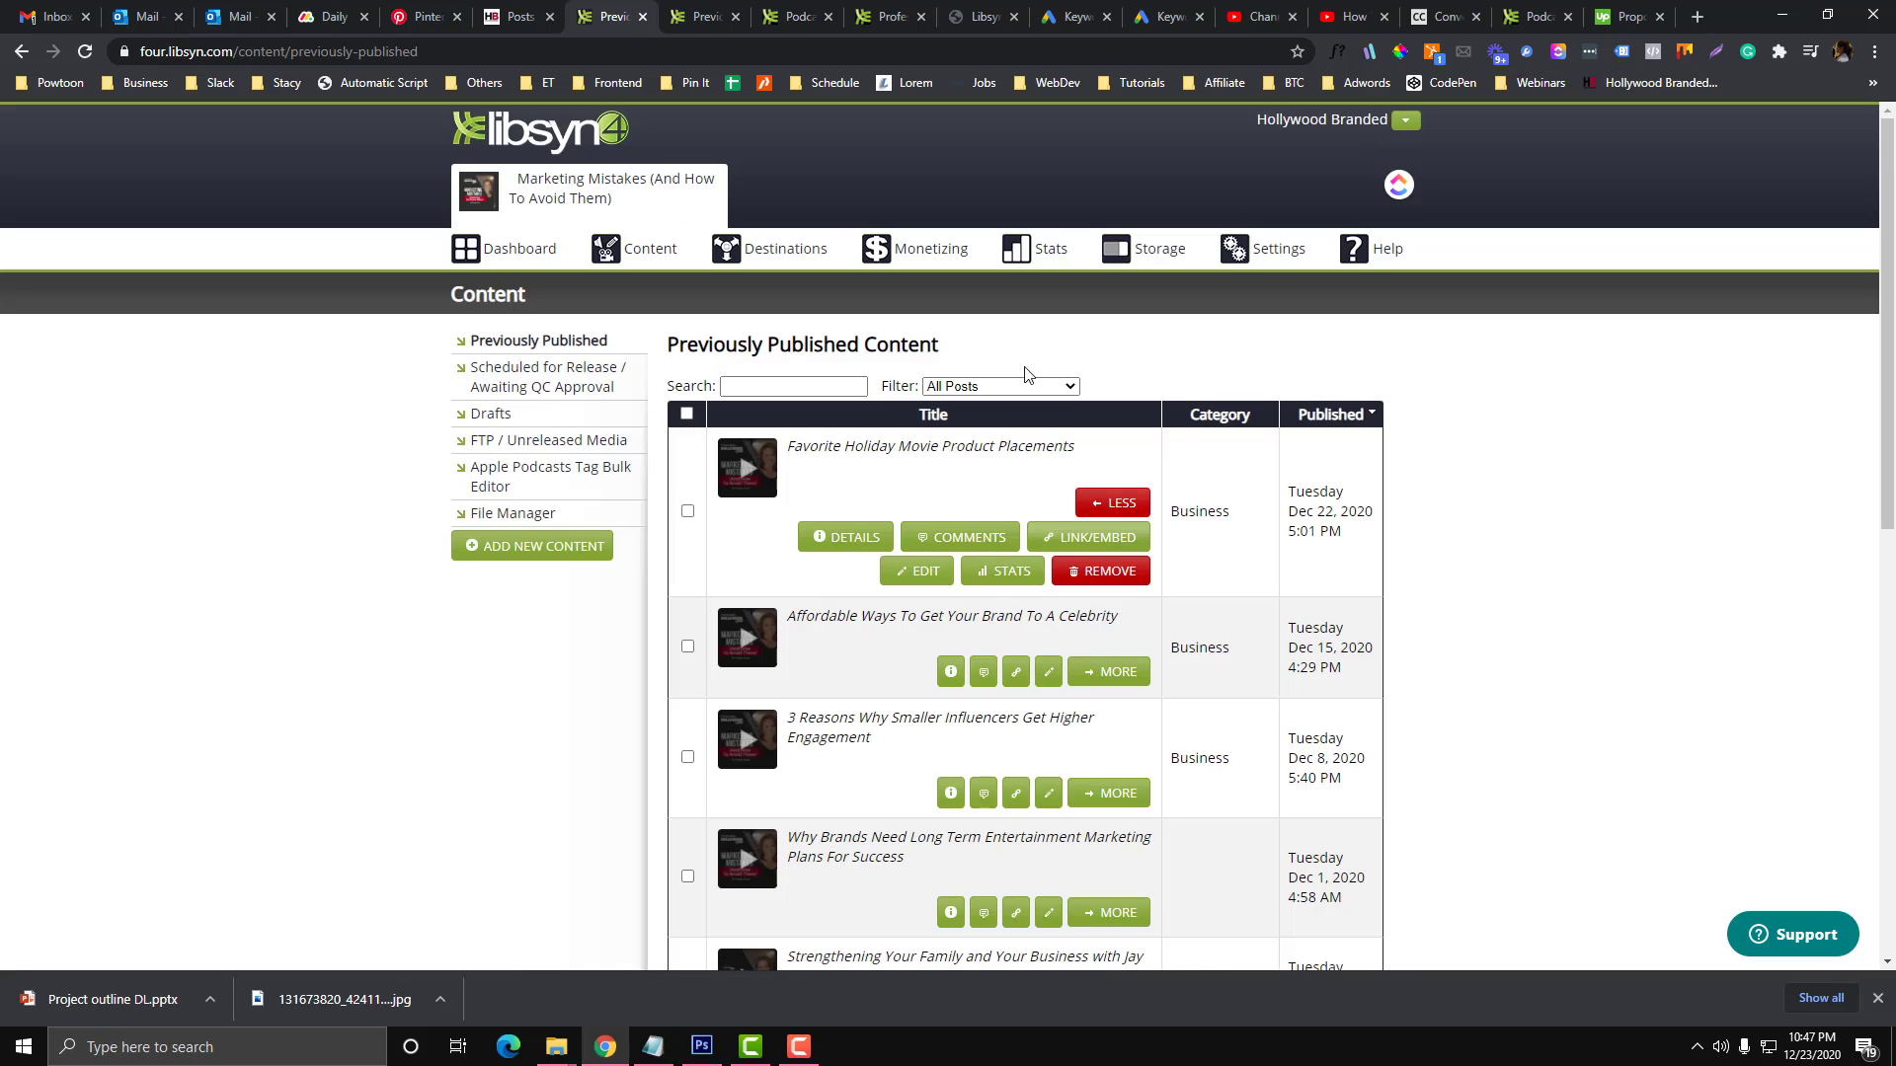
left_click_drag(790, 447, 1077, 454)
key("ctrl+c")
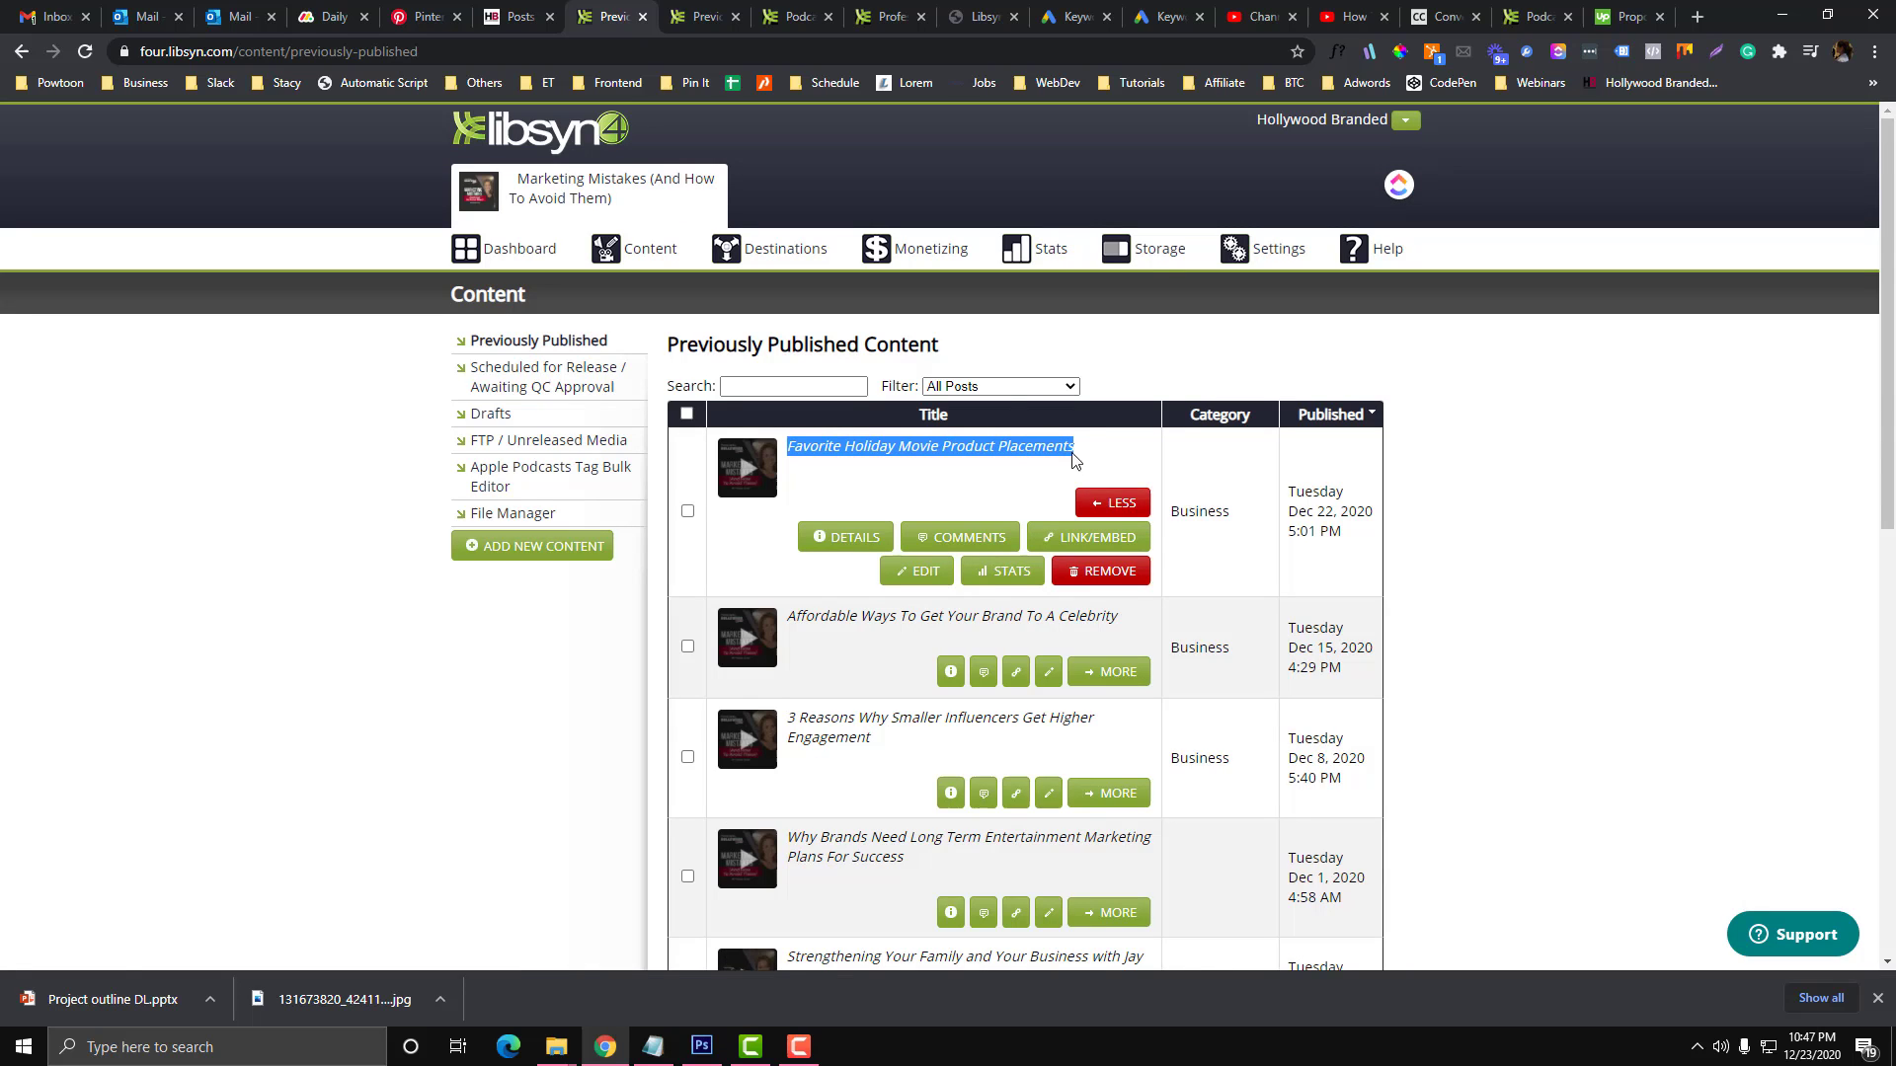
left_click(520, 16)
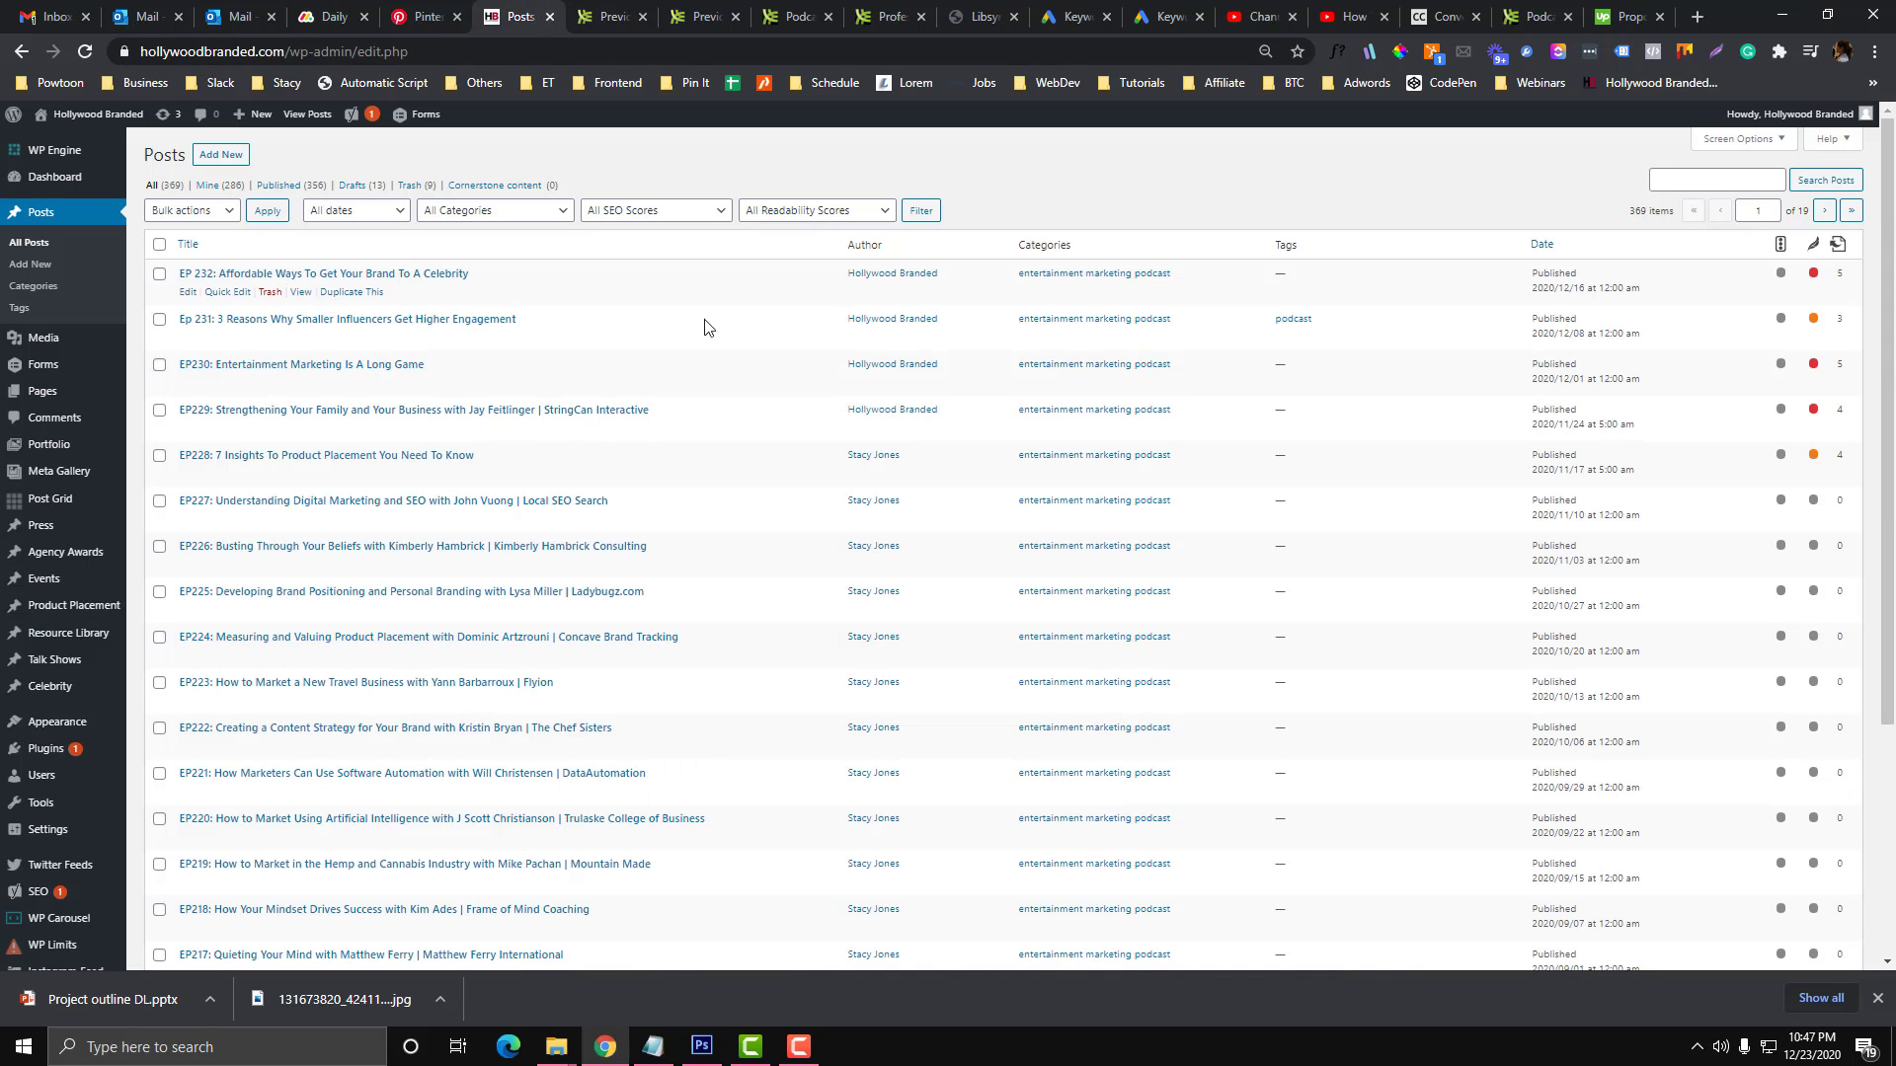
Step: Search posts for the episode title, trash duplicate EP 109, and open EP 107's live page in a new tab
left_click(1703, 181)
key("ctrl+v")
key("Return")
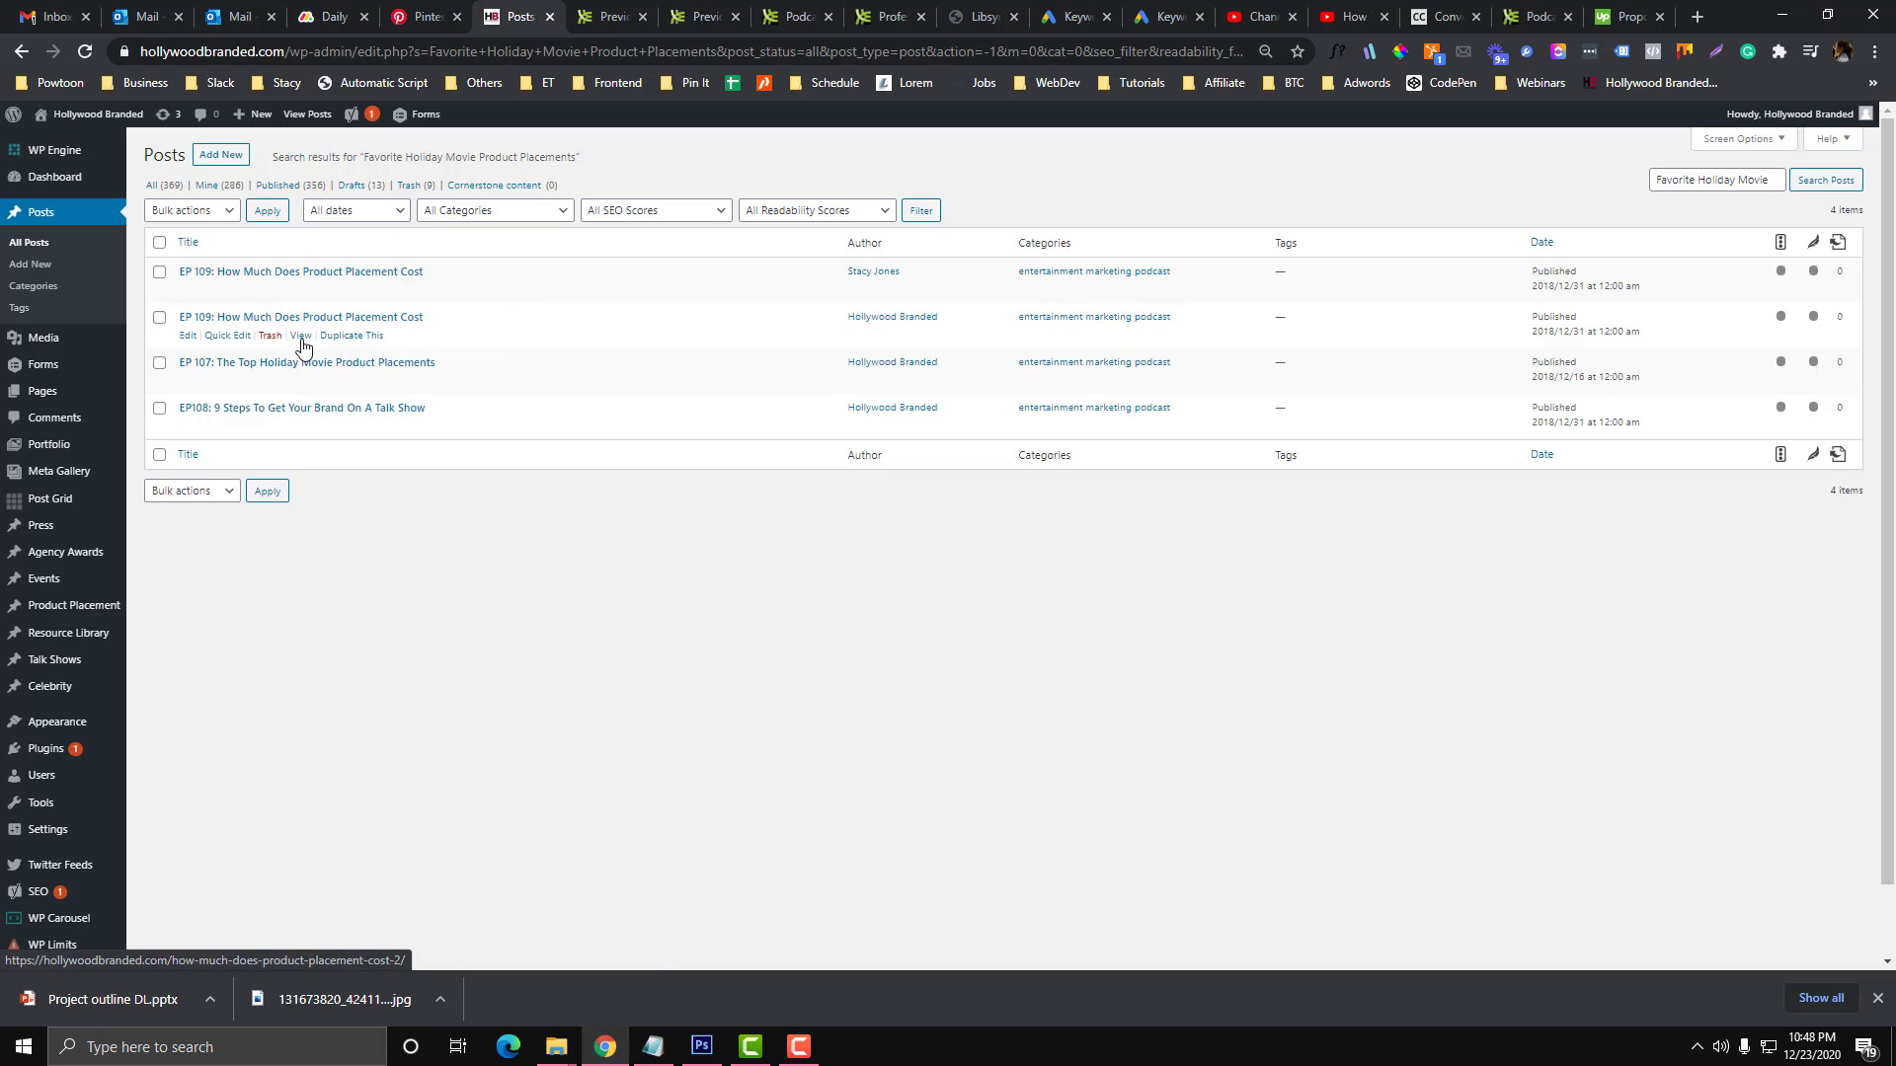
left_click(159, 317)
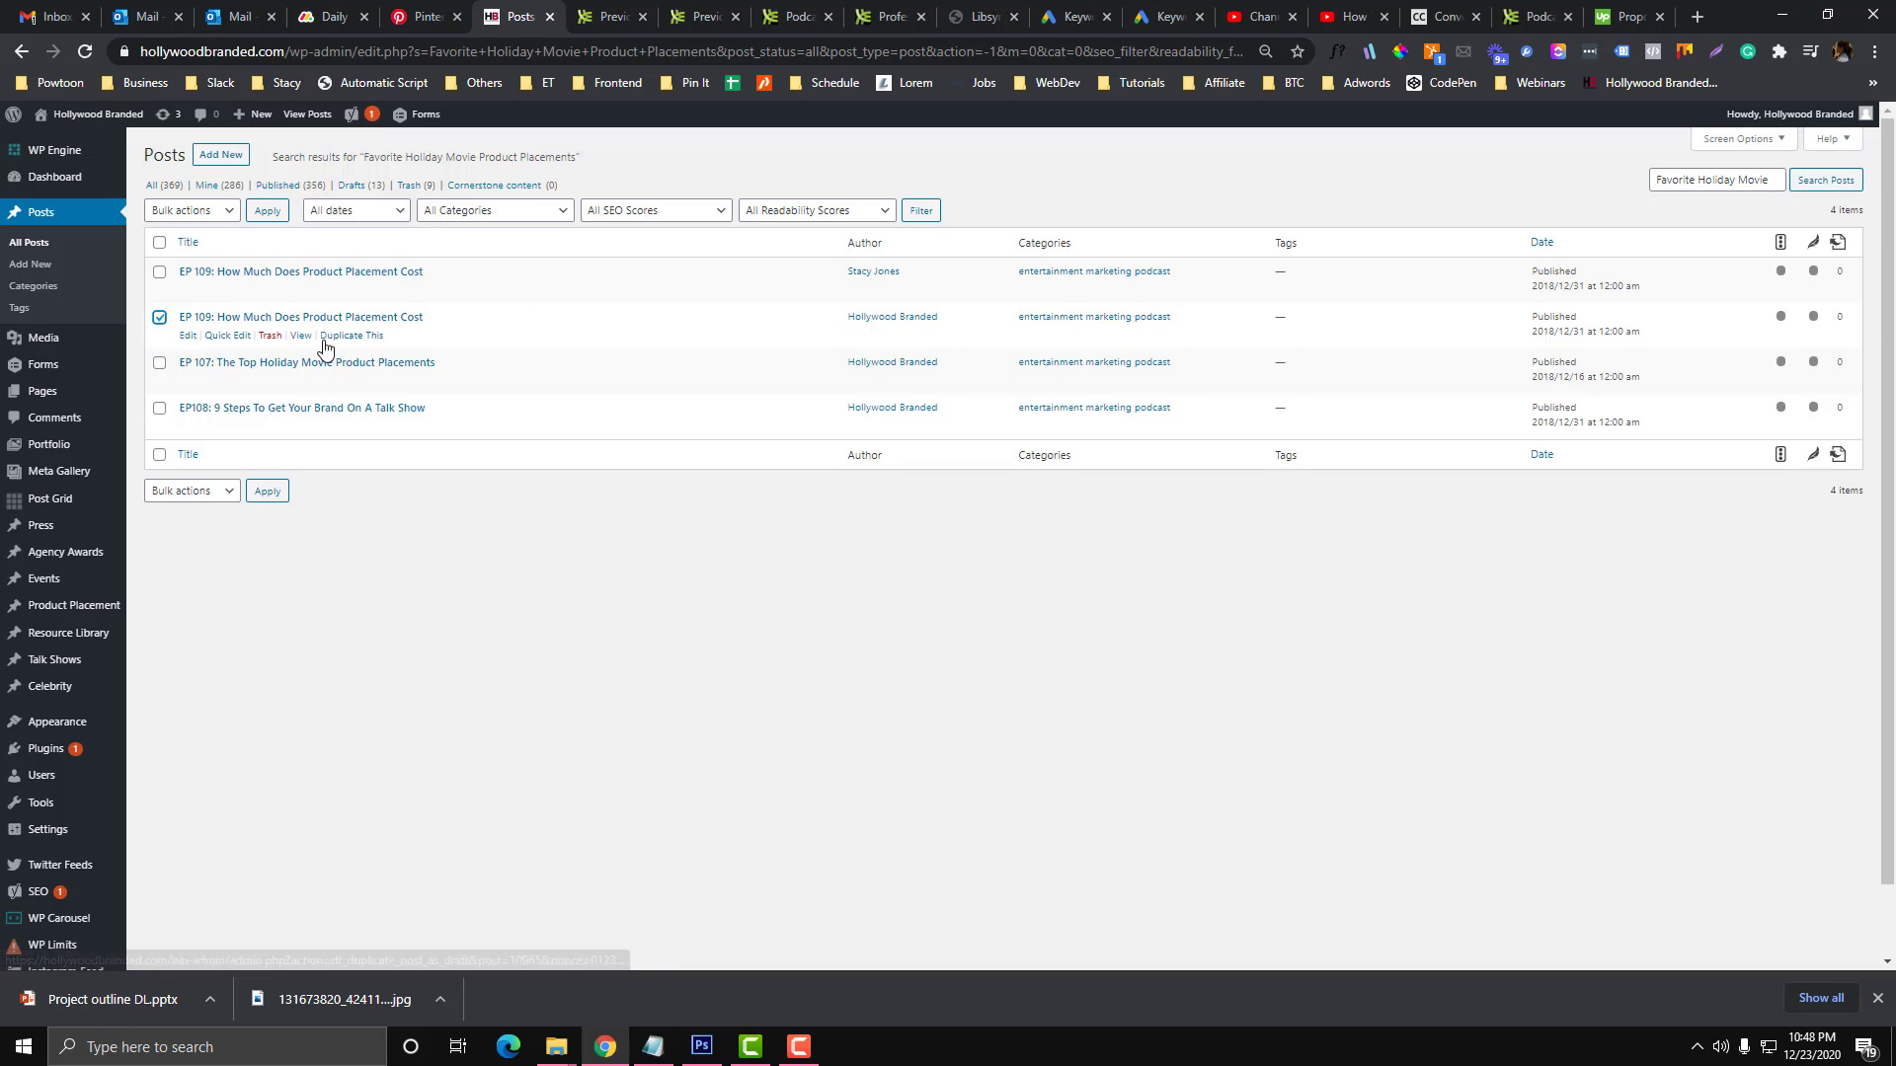
left_click(269, 336)
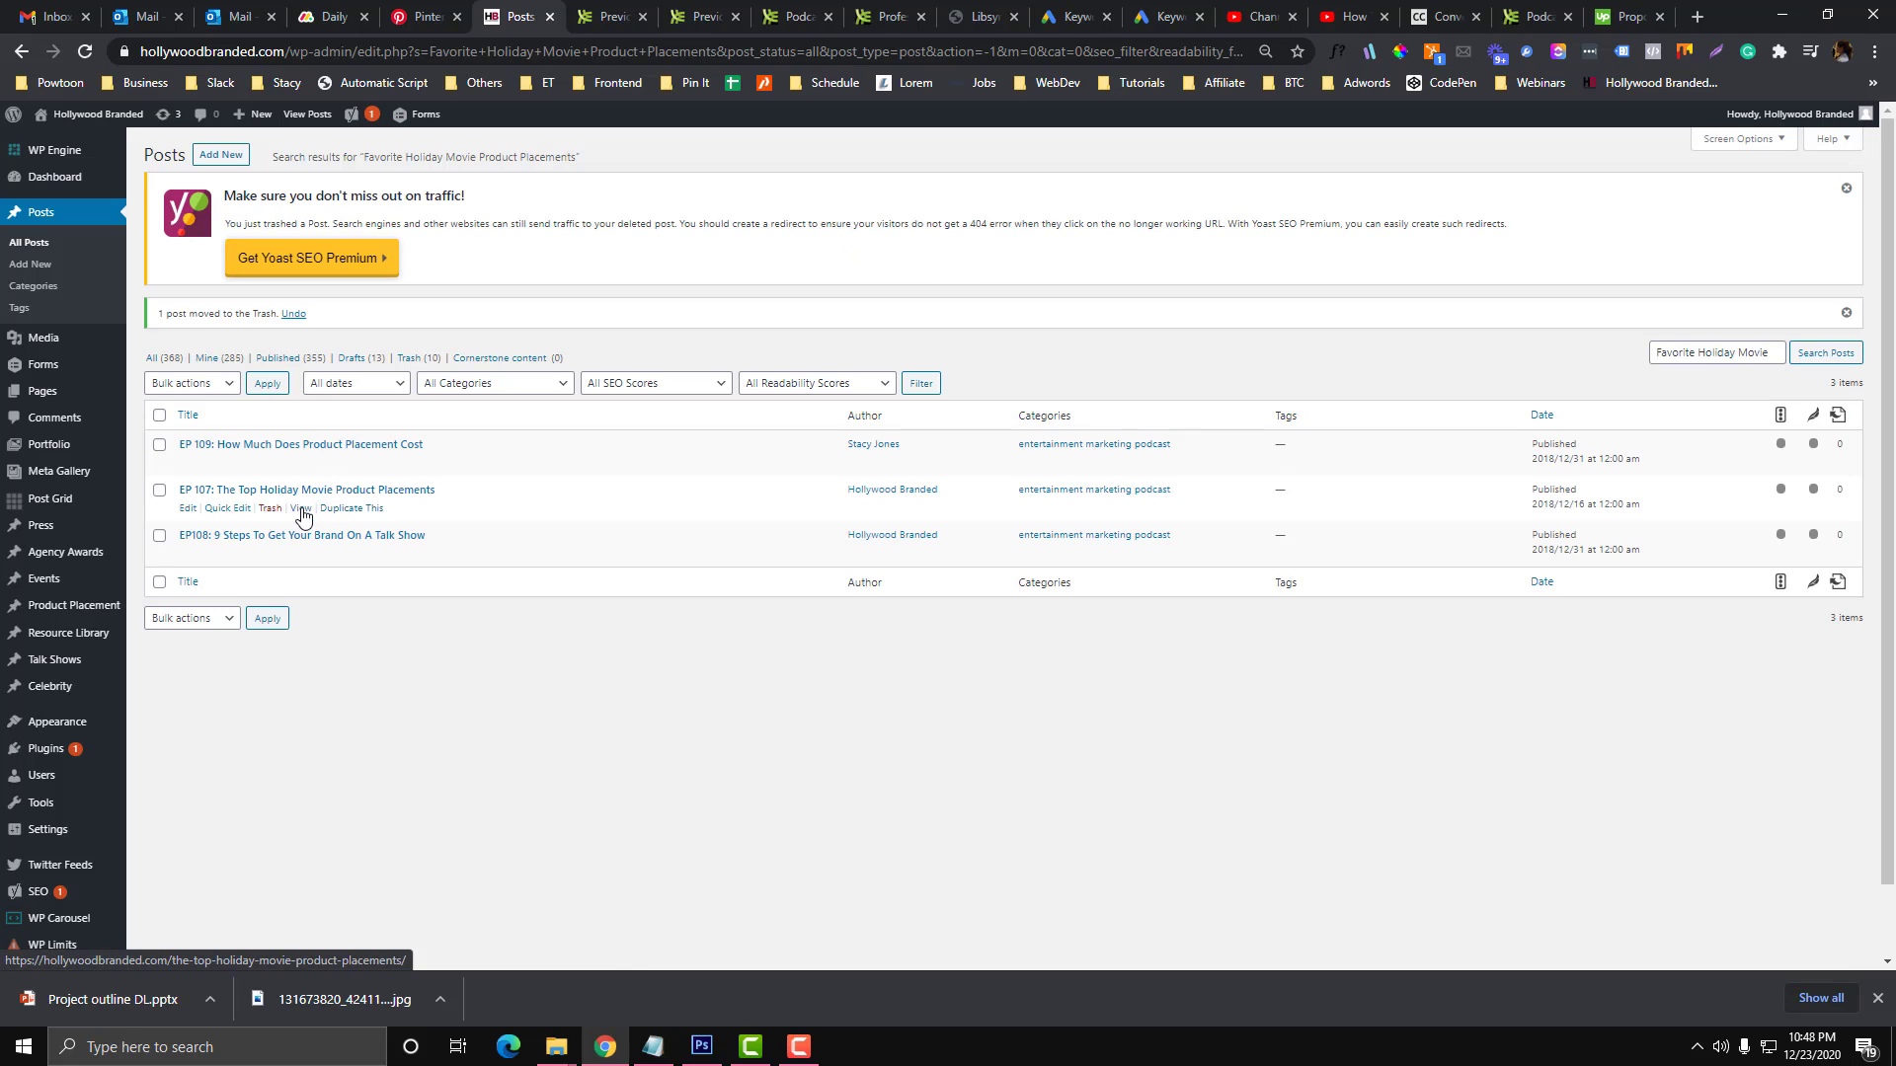
right_click(302, 516)
left_click(336, 521)
Step: Review the newly opened EP 107 page
key("ctrl+Tab")
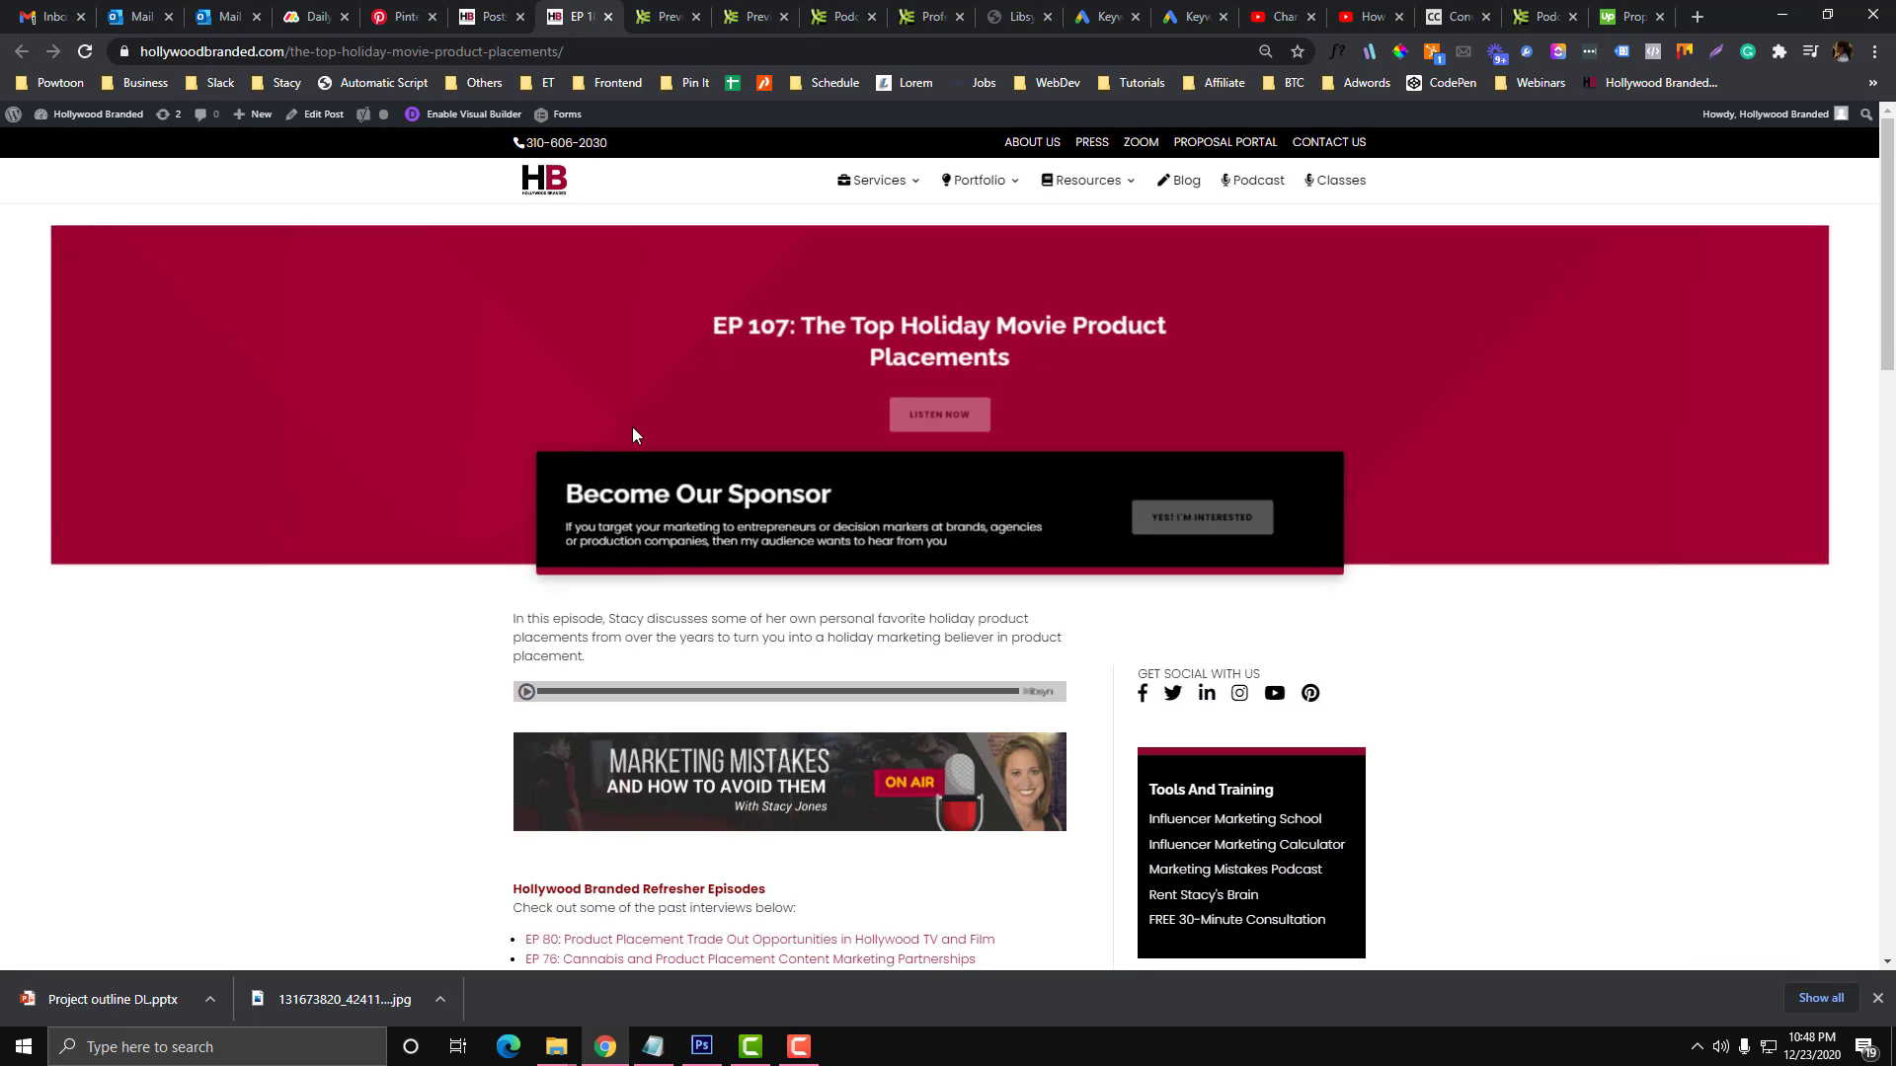
scroll(614, 472, "down", 1)
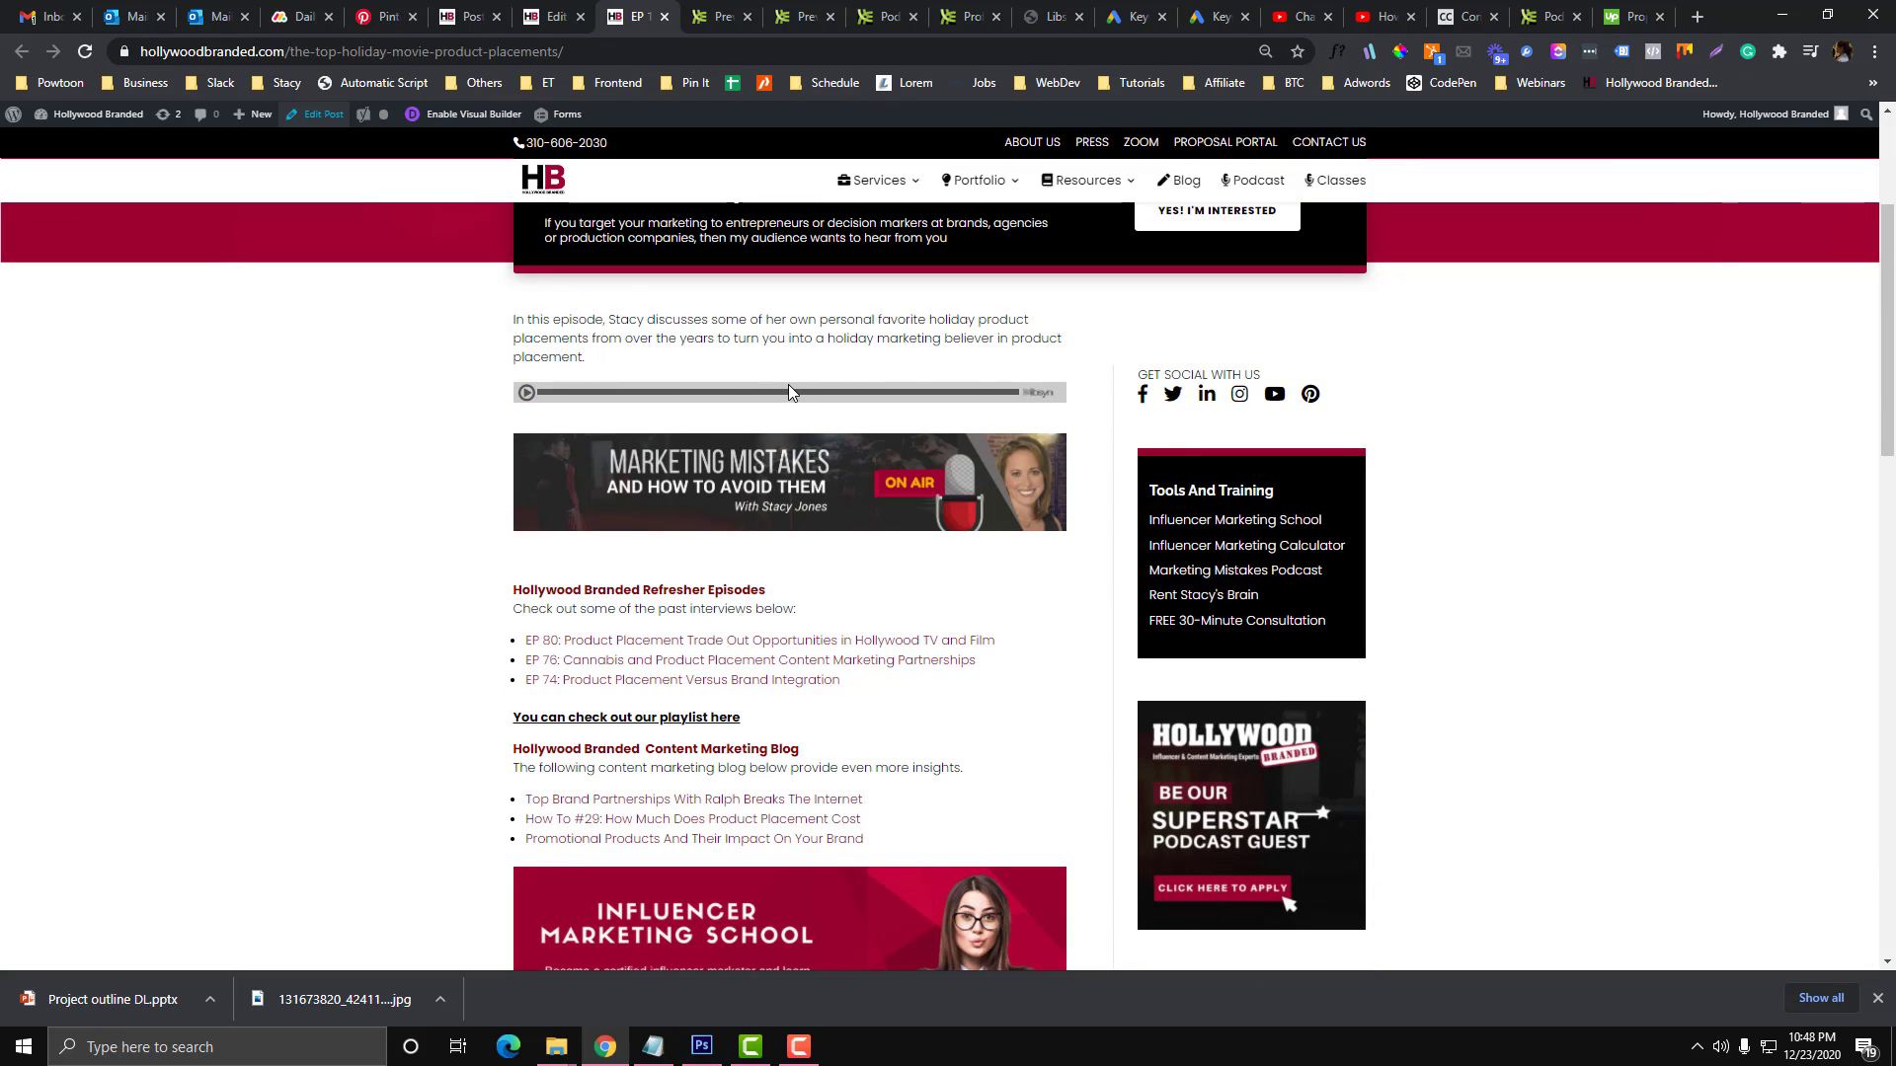
scroll(788, 392, "up", 1)
Step: Delete the old Libsyn player HTML block from the EP 107 post, then return to Libsyn's episode list
key("ctrl+shift+Tab")
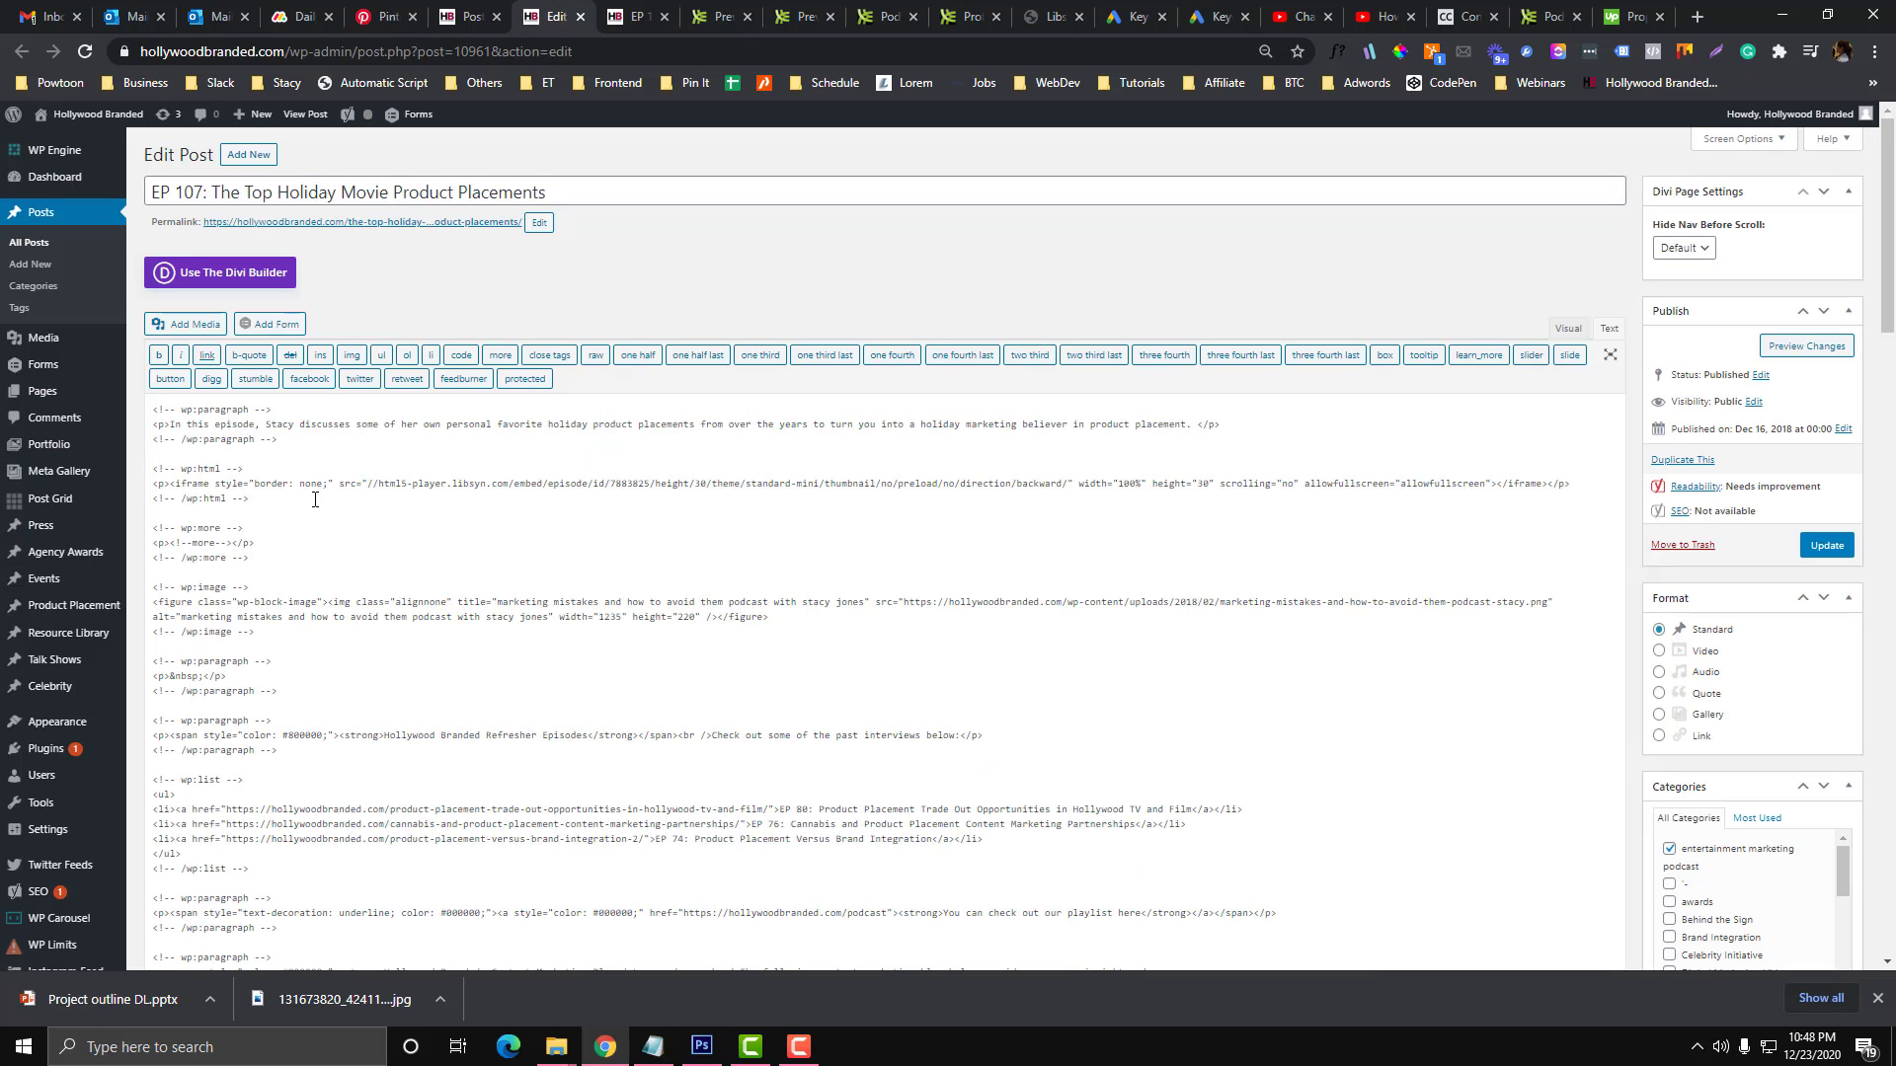
left_click(148, 472, "shift")
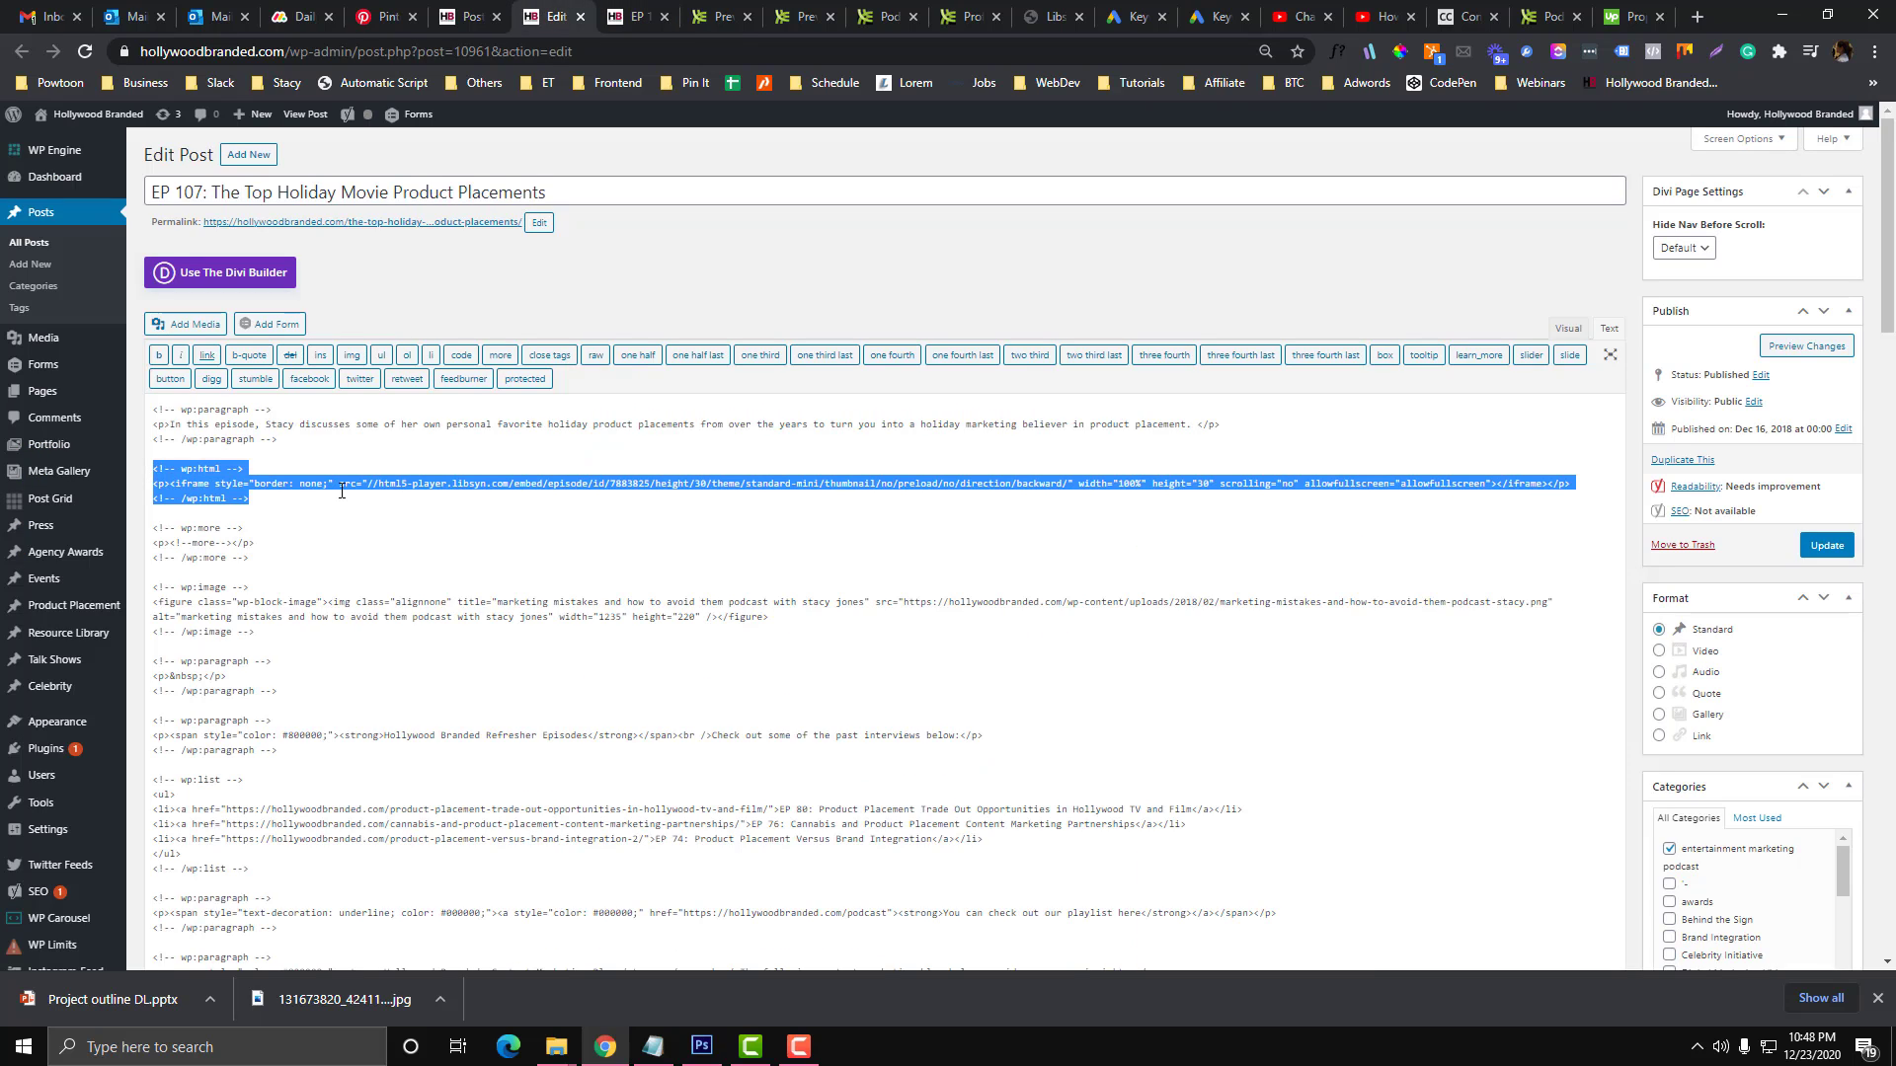
key("BackSpace")
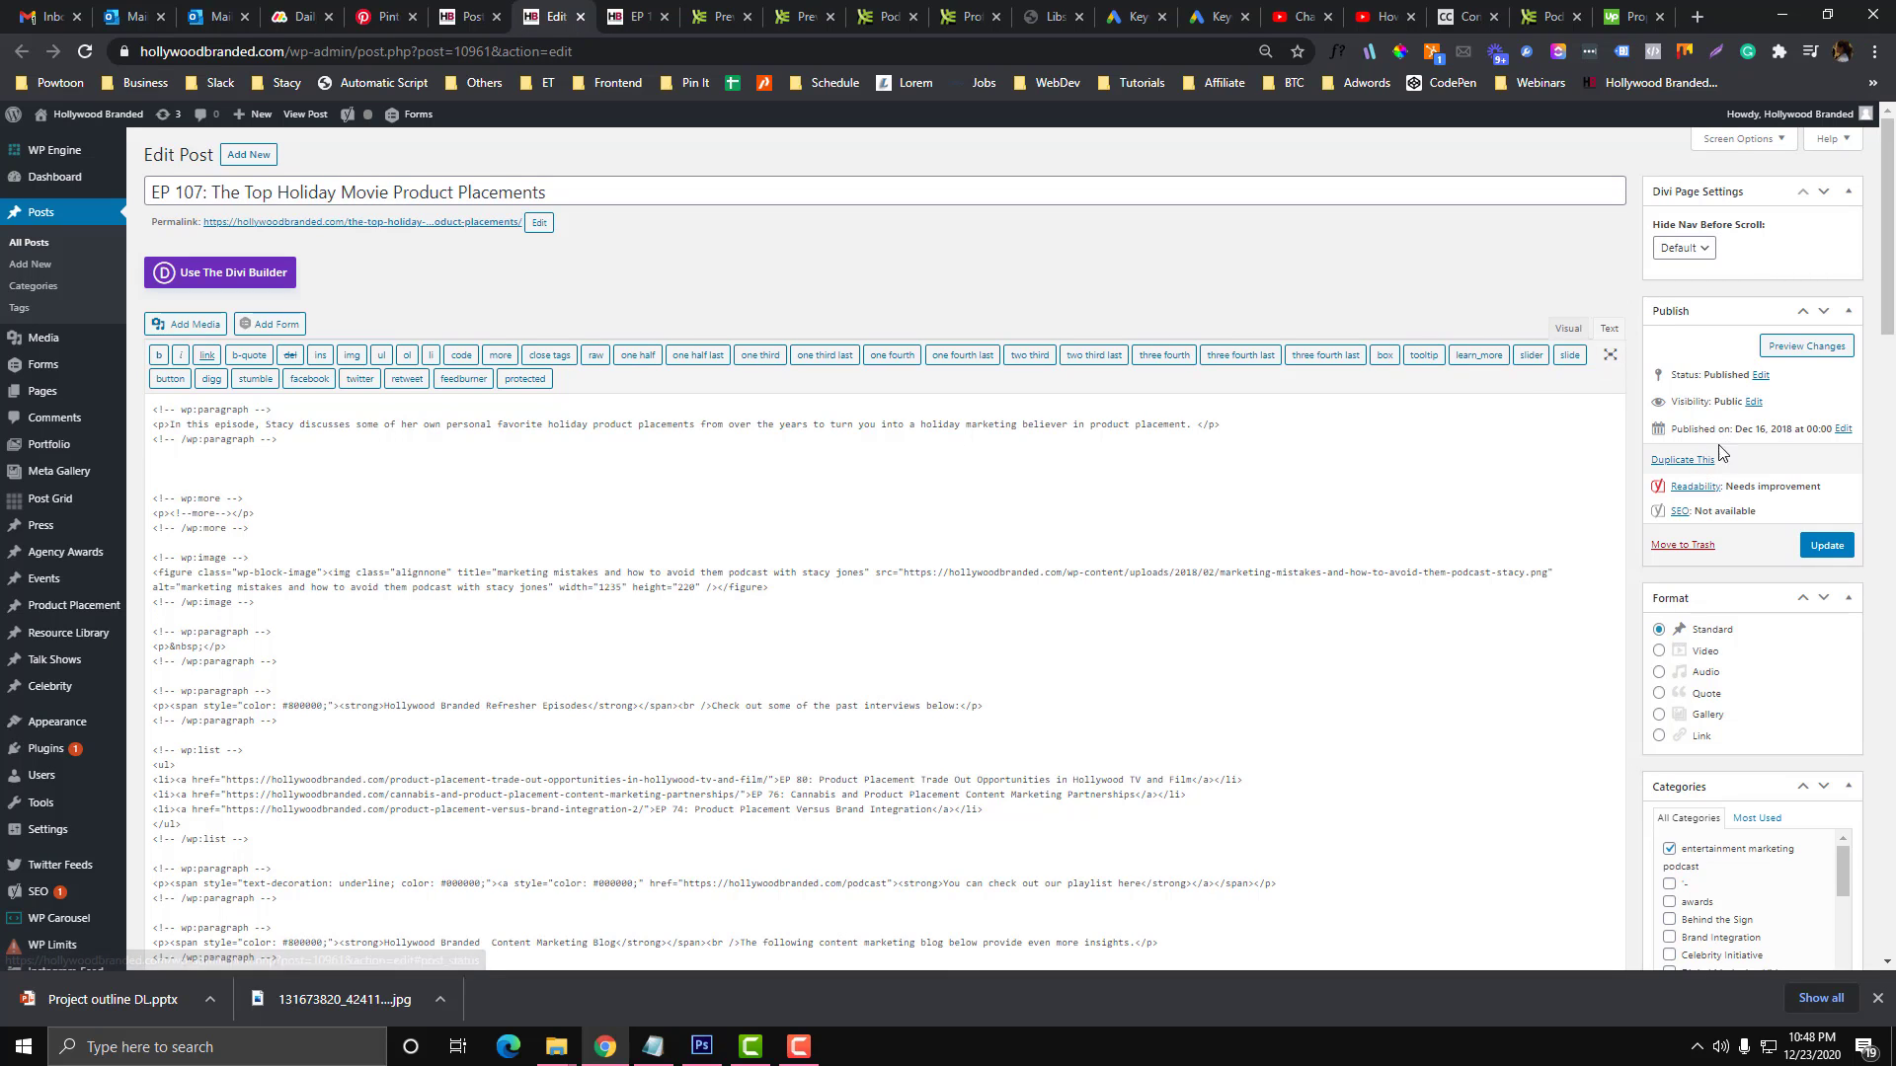
scroll(1751, 465, "down", 1)
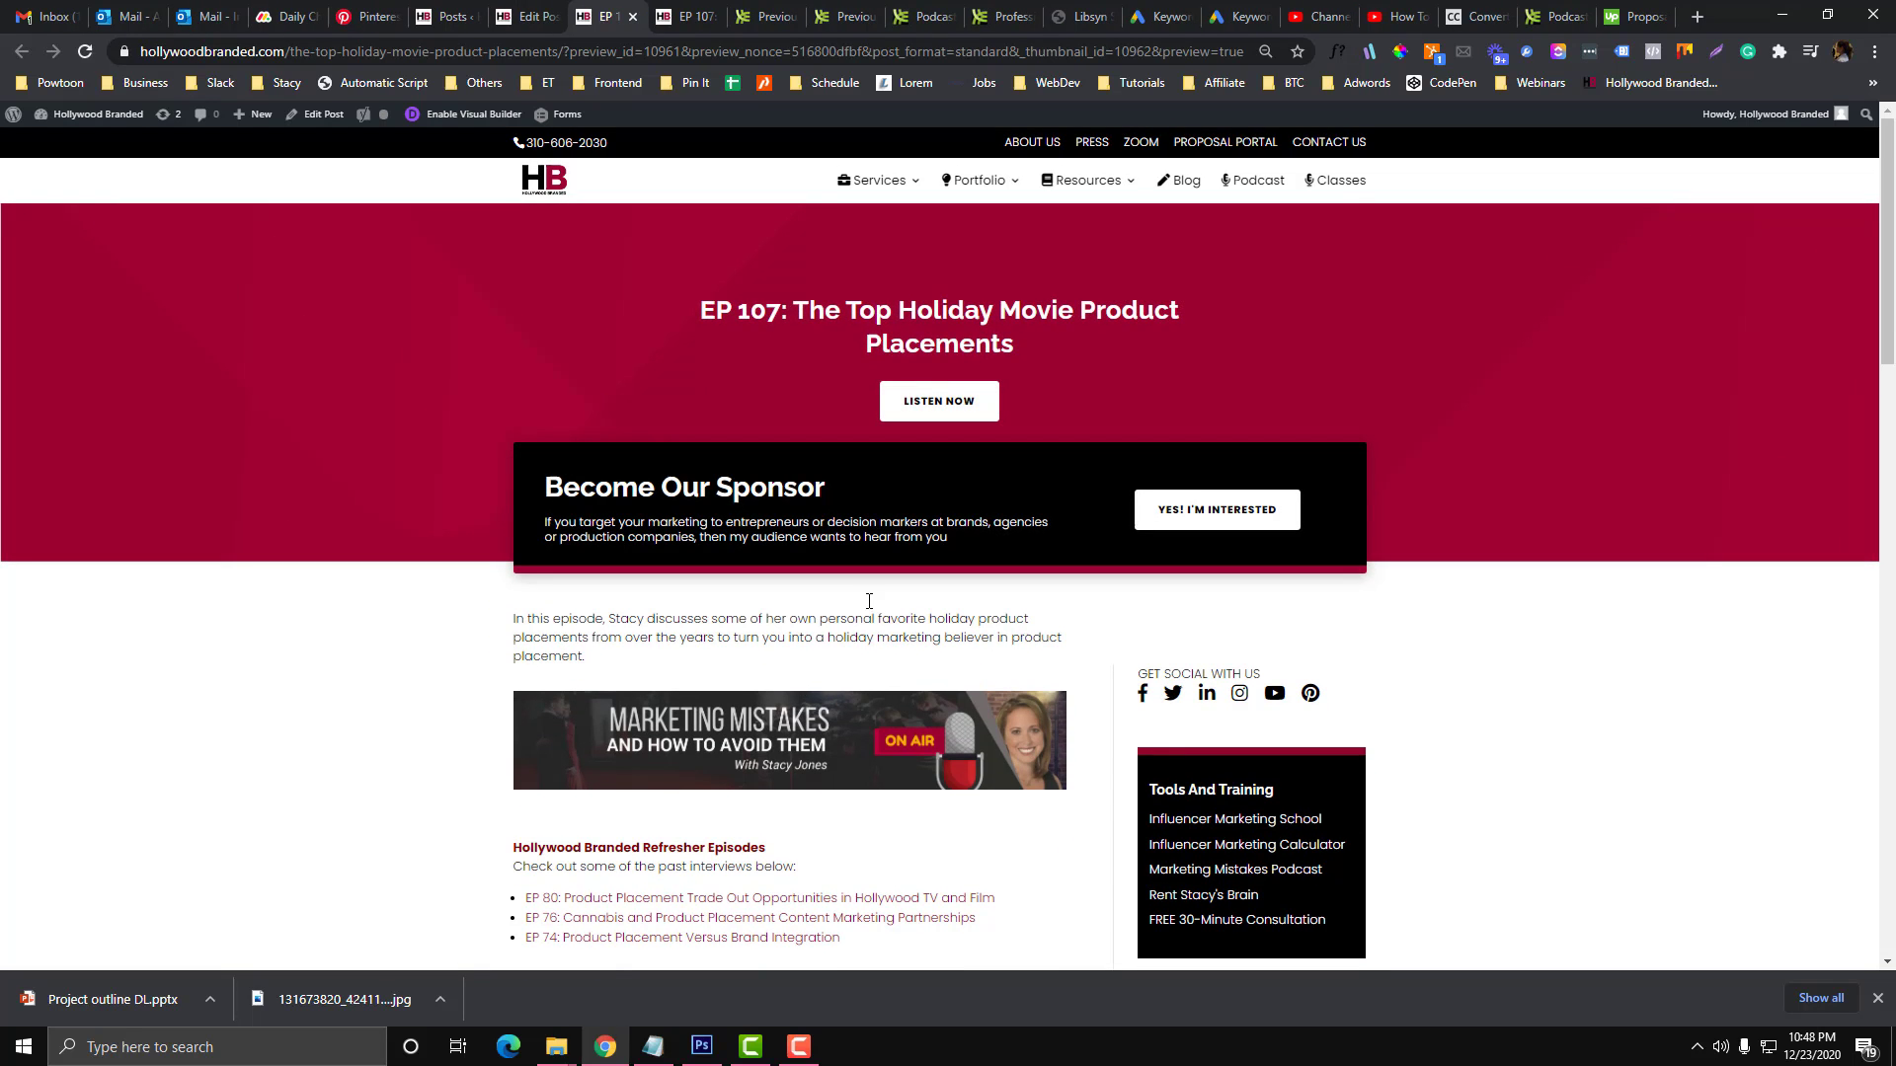
left_click(777, 10)
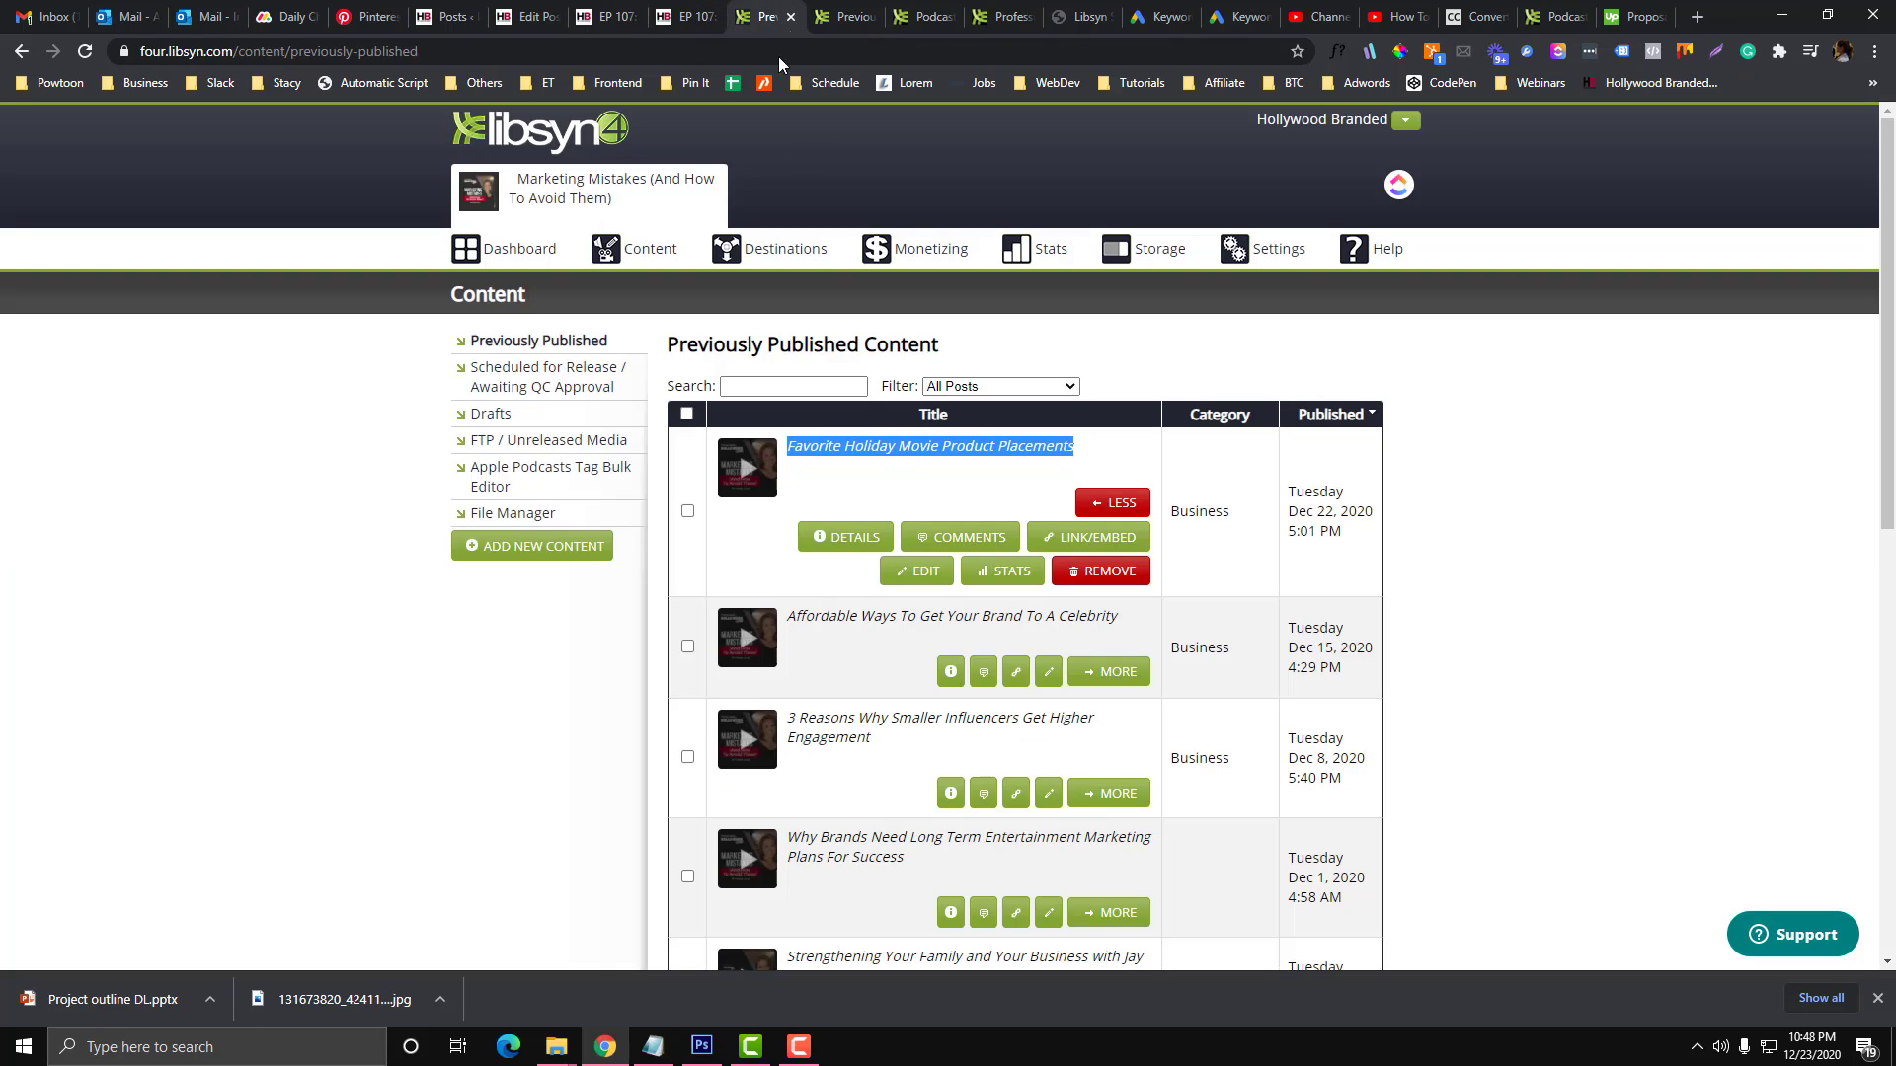
Step: Open the holiday episode's embed options, set height 30 without thumbnail, and preview its code
left_click(1081, 538)
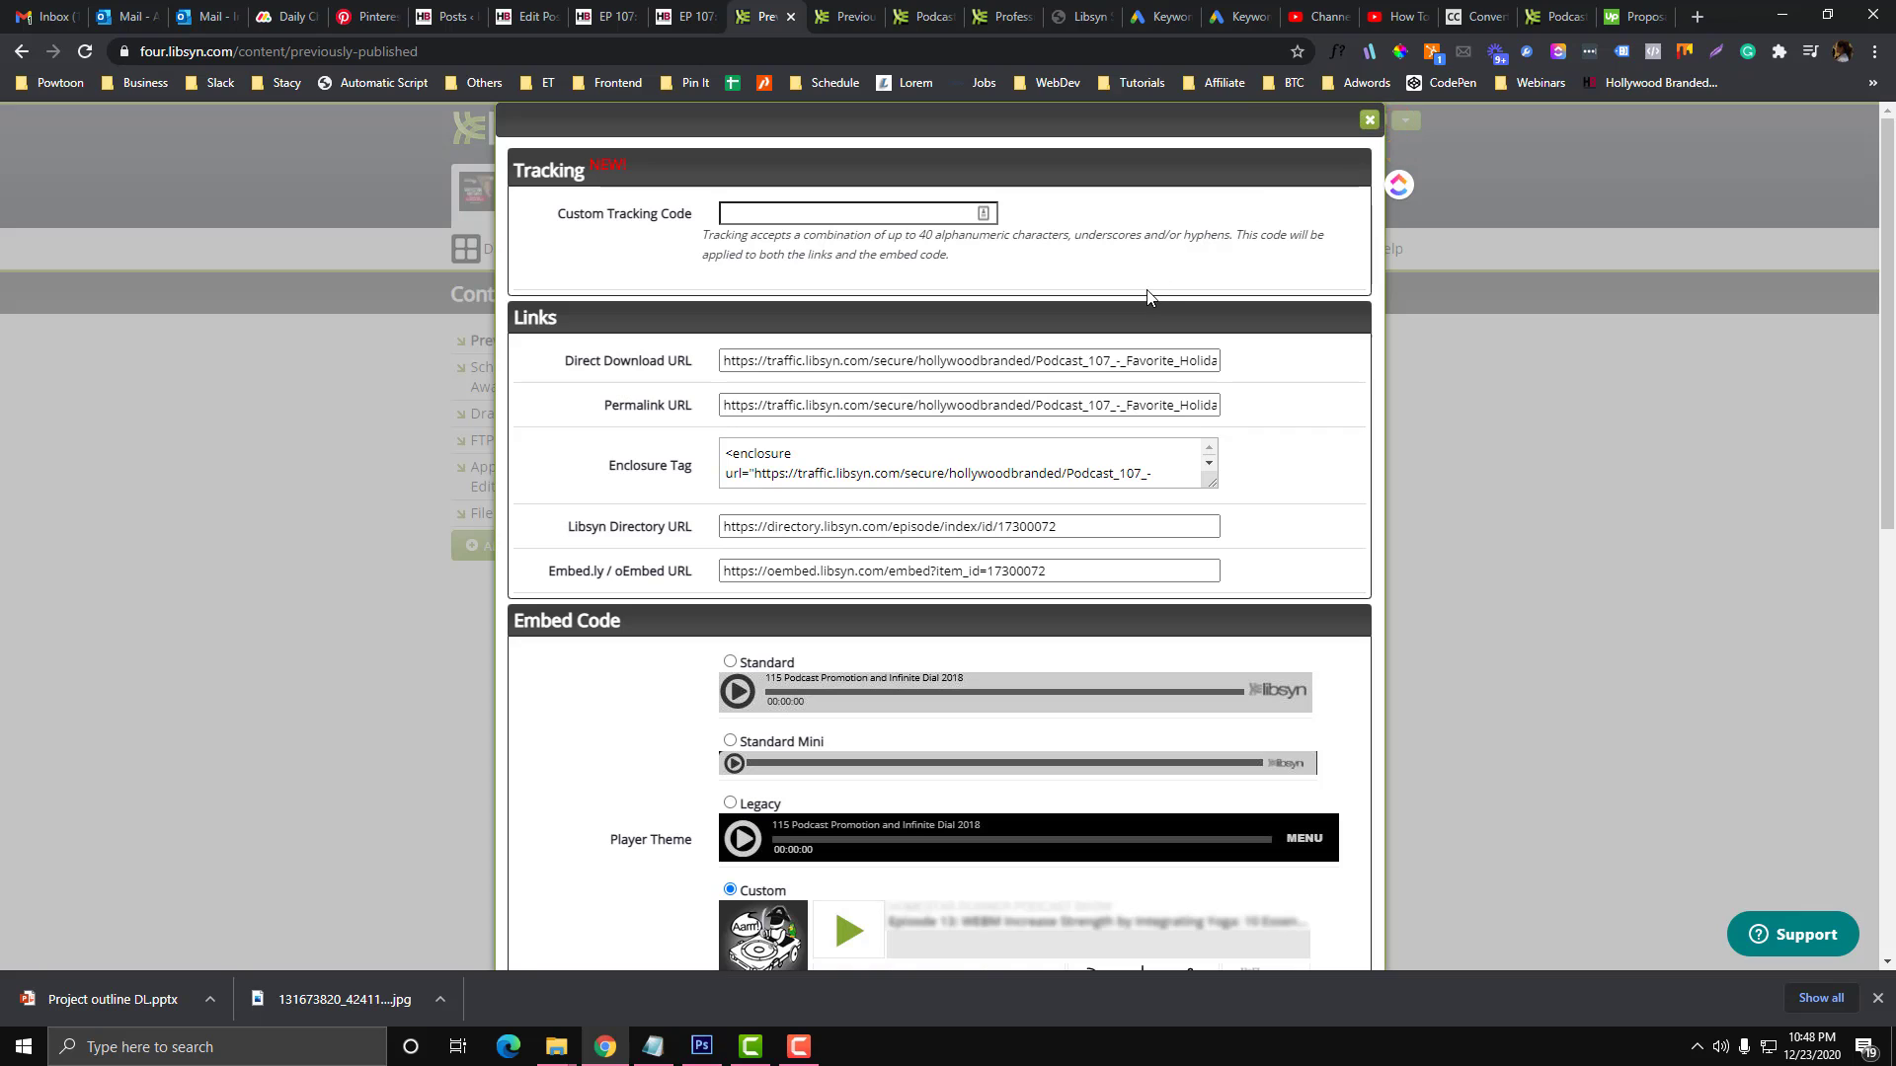
left_click(1369, 119)
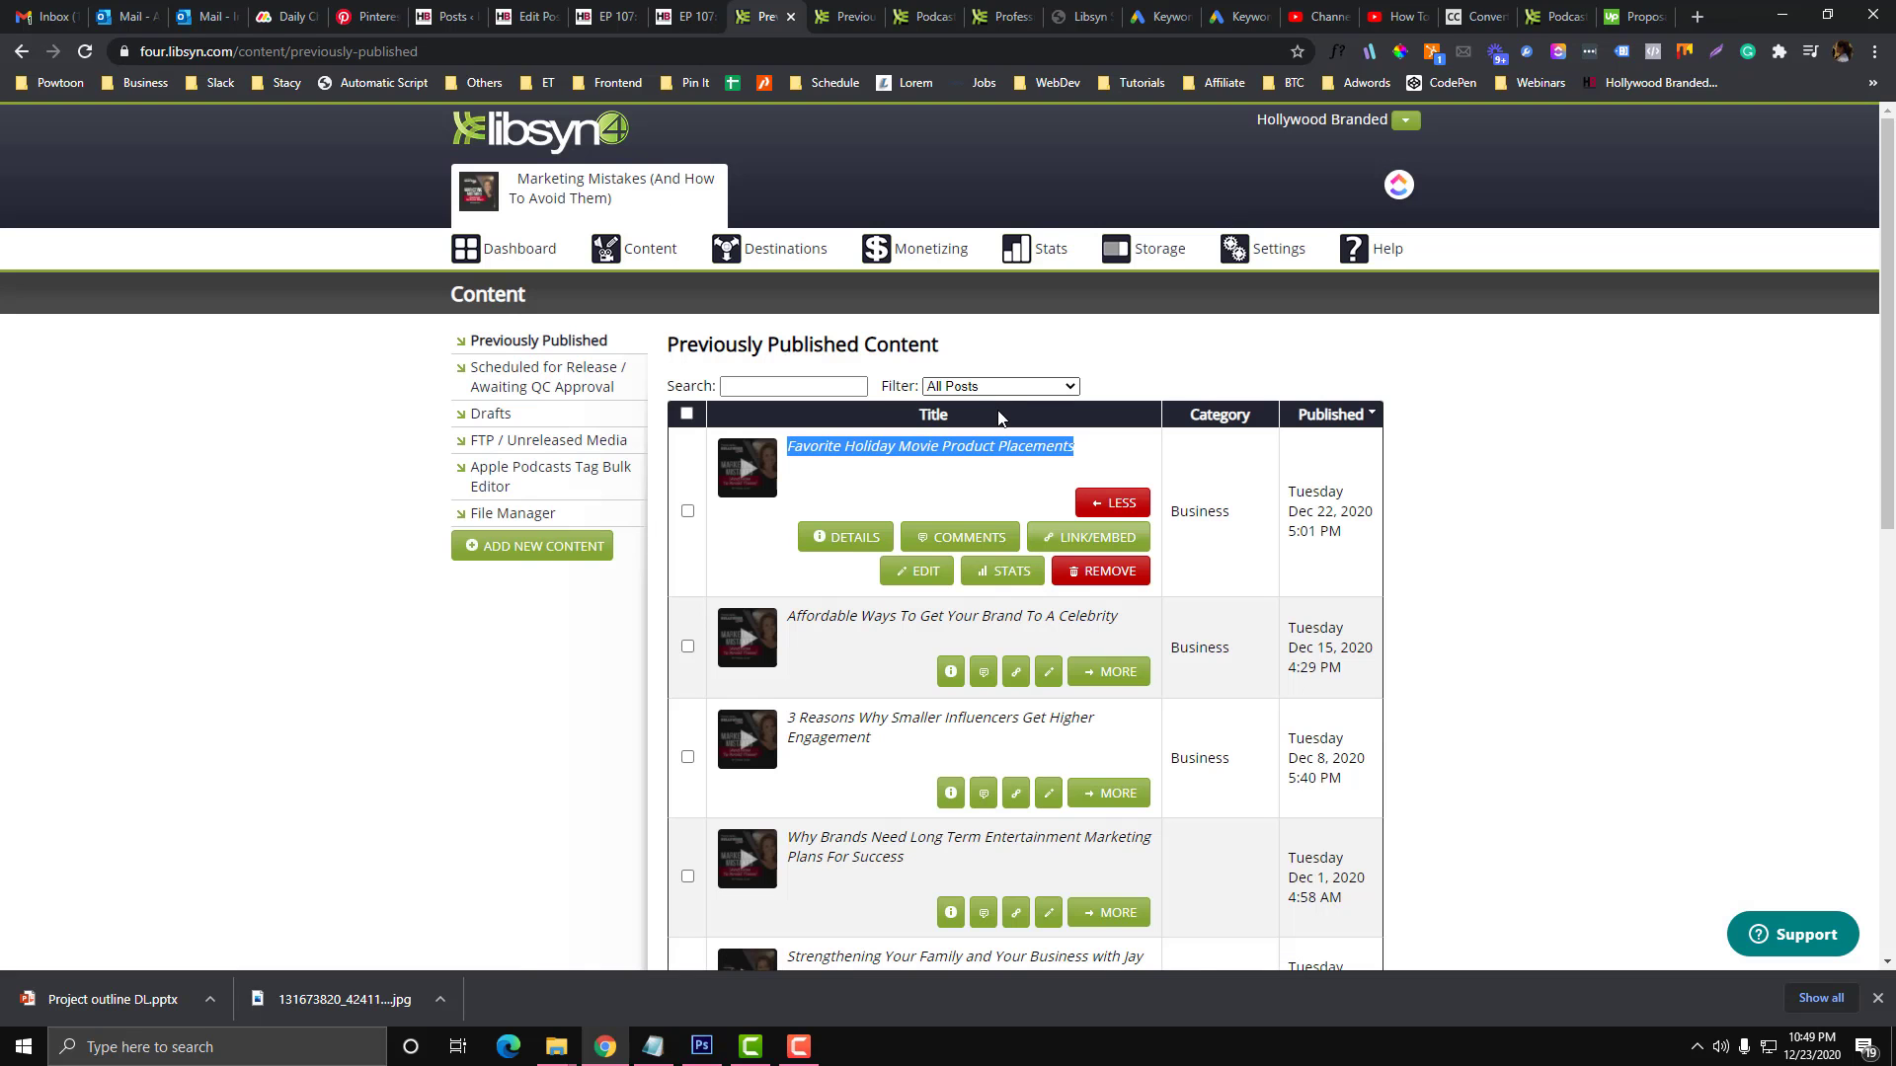
left_click(1084, 538)
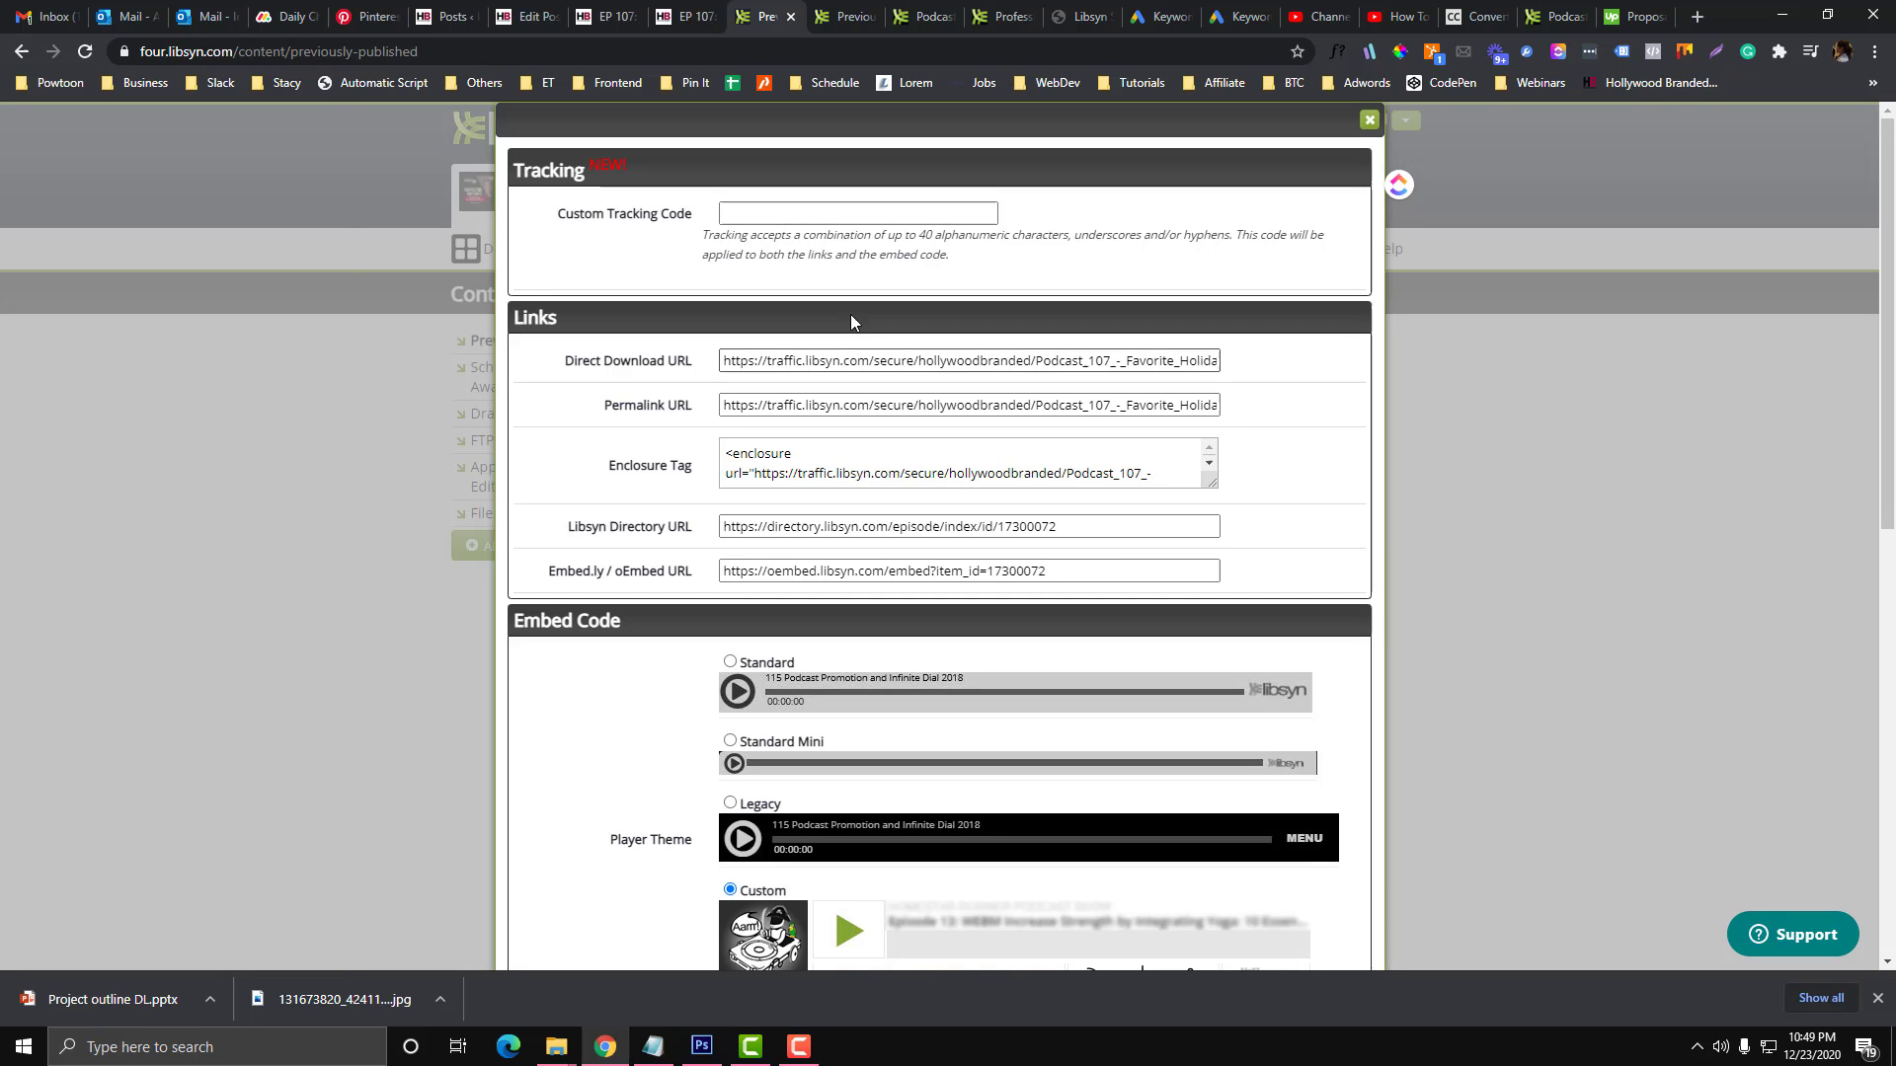
left_click(774, 215)
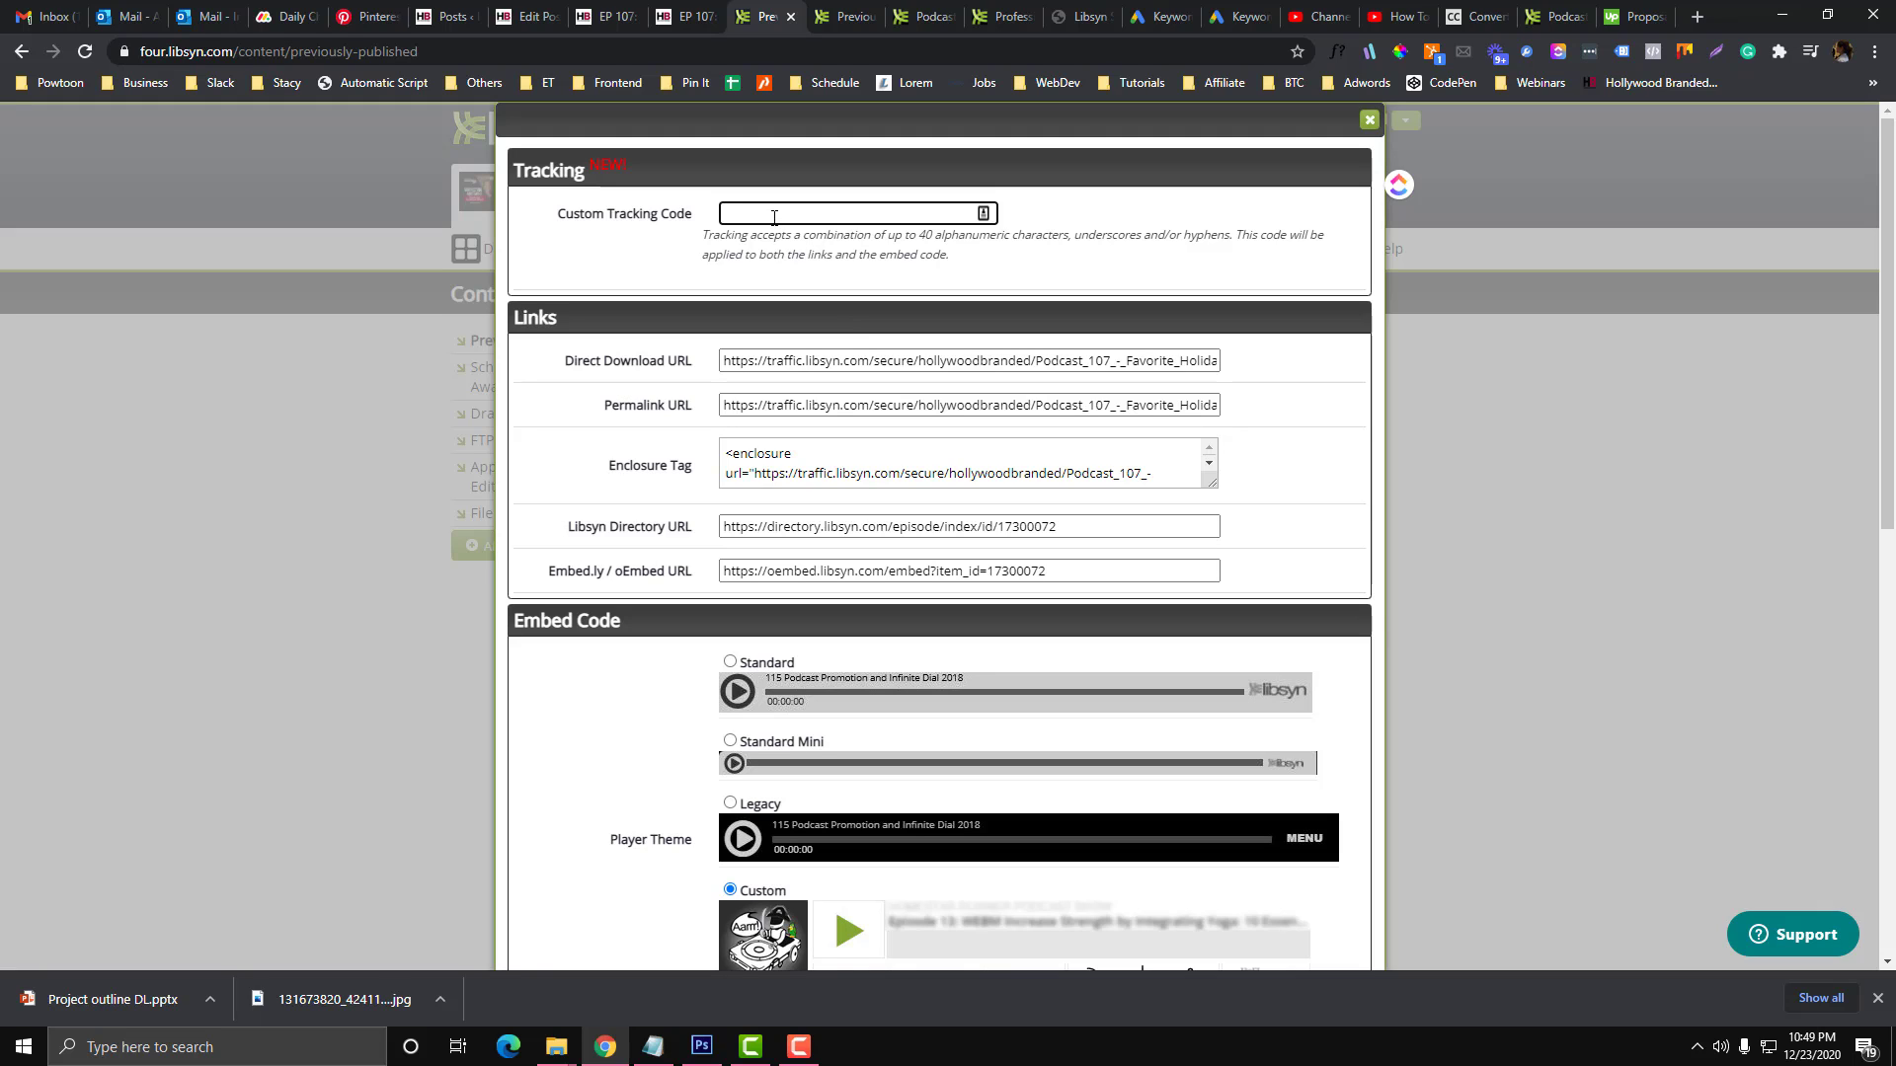
scroll(665, 494, "down", 6)
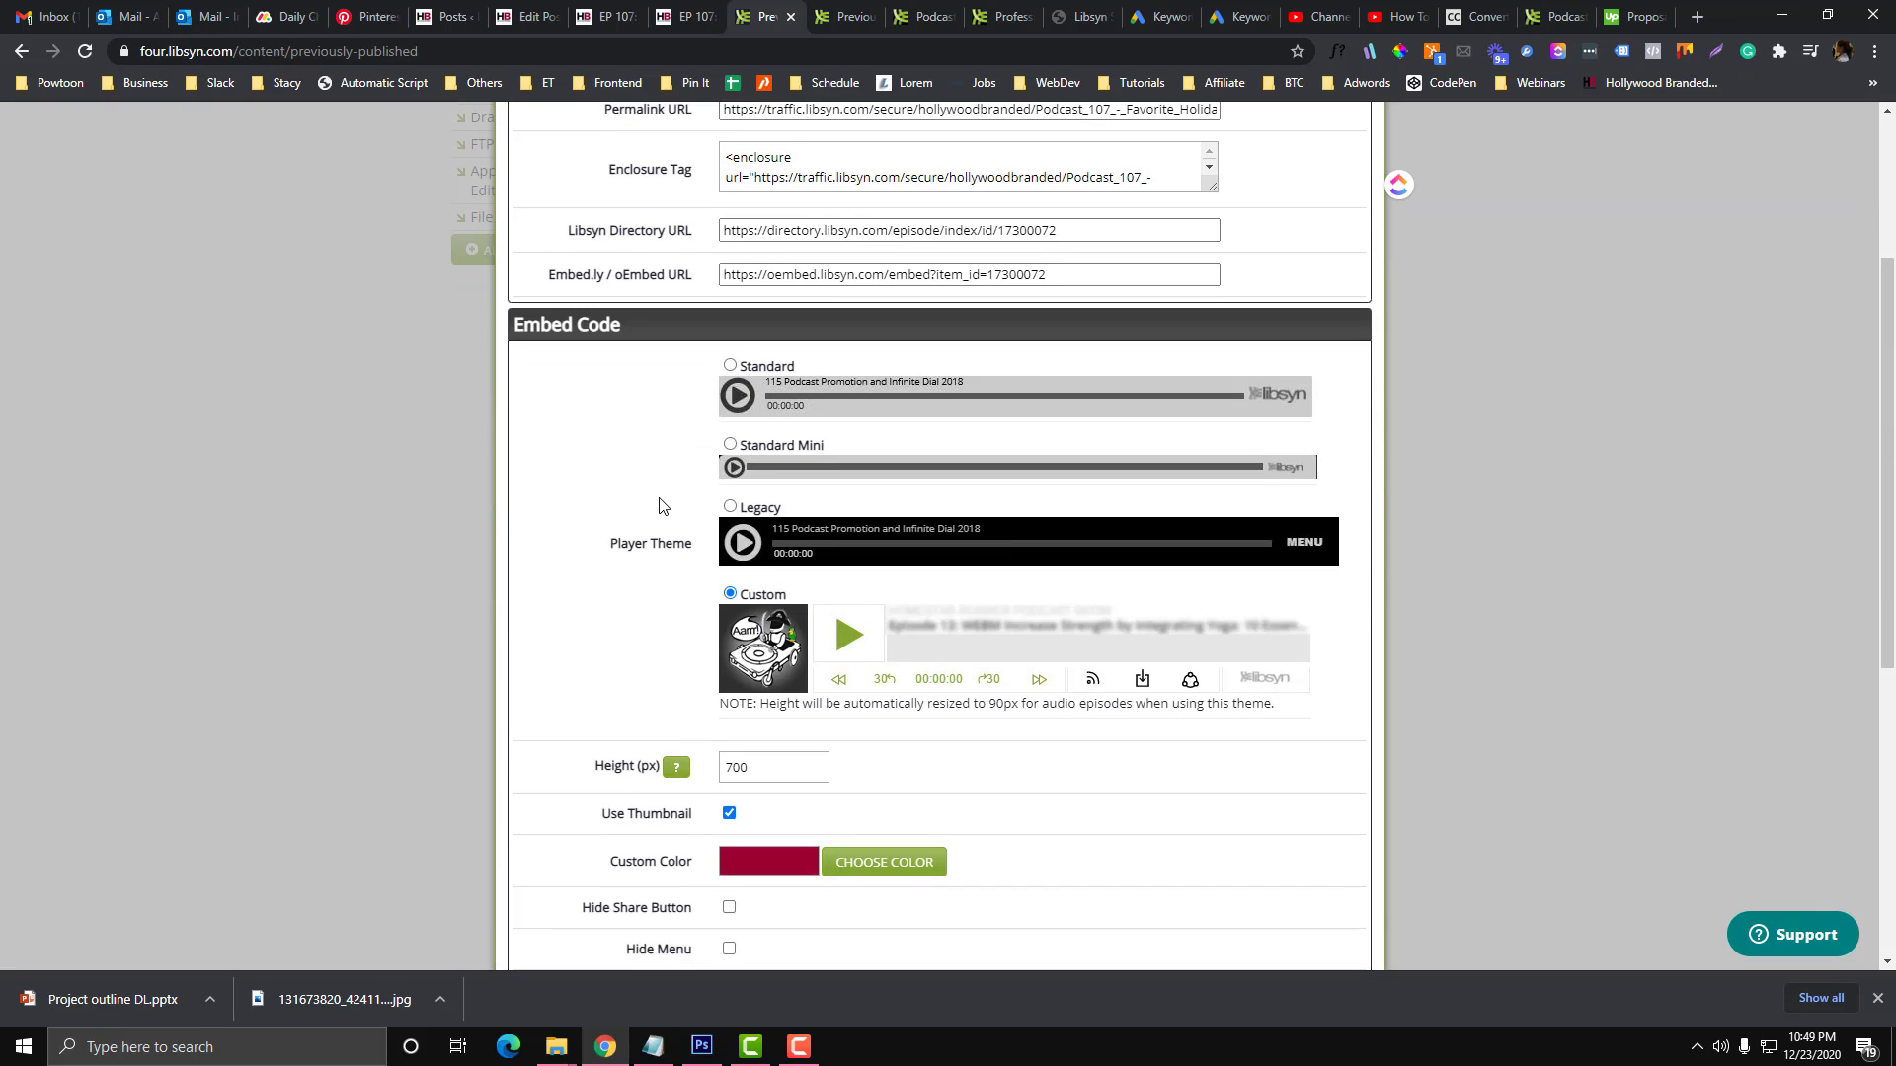
left_click_drag(740, 471, 726, 470)
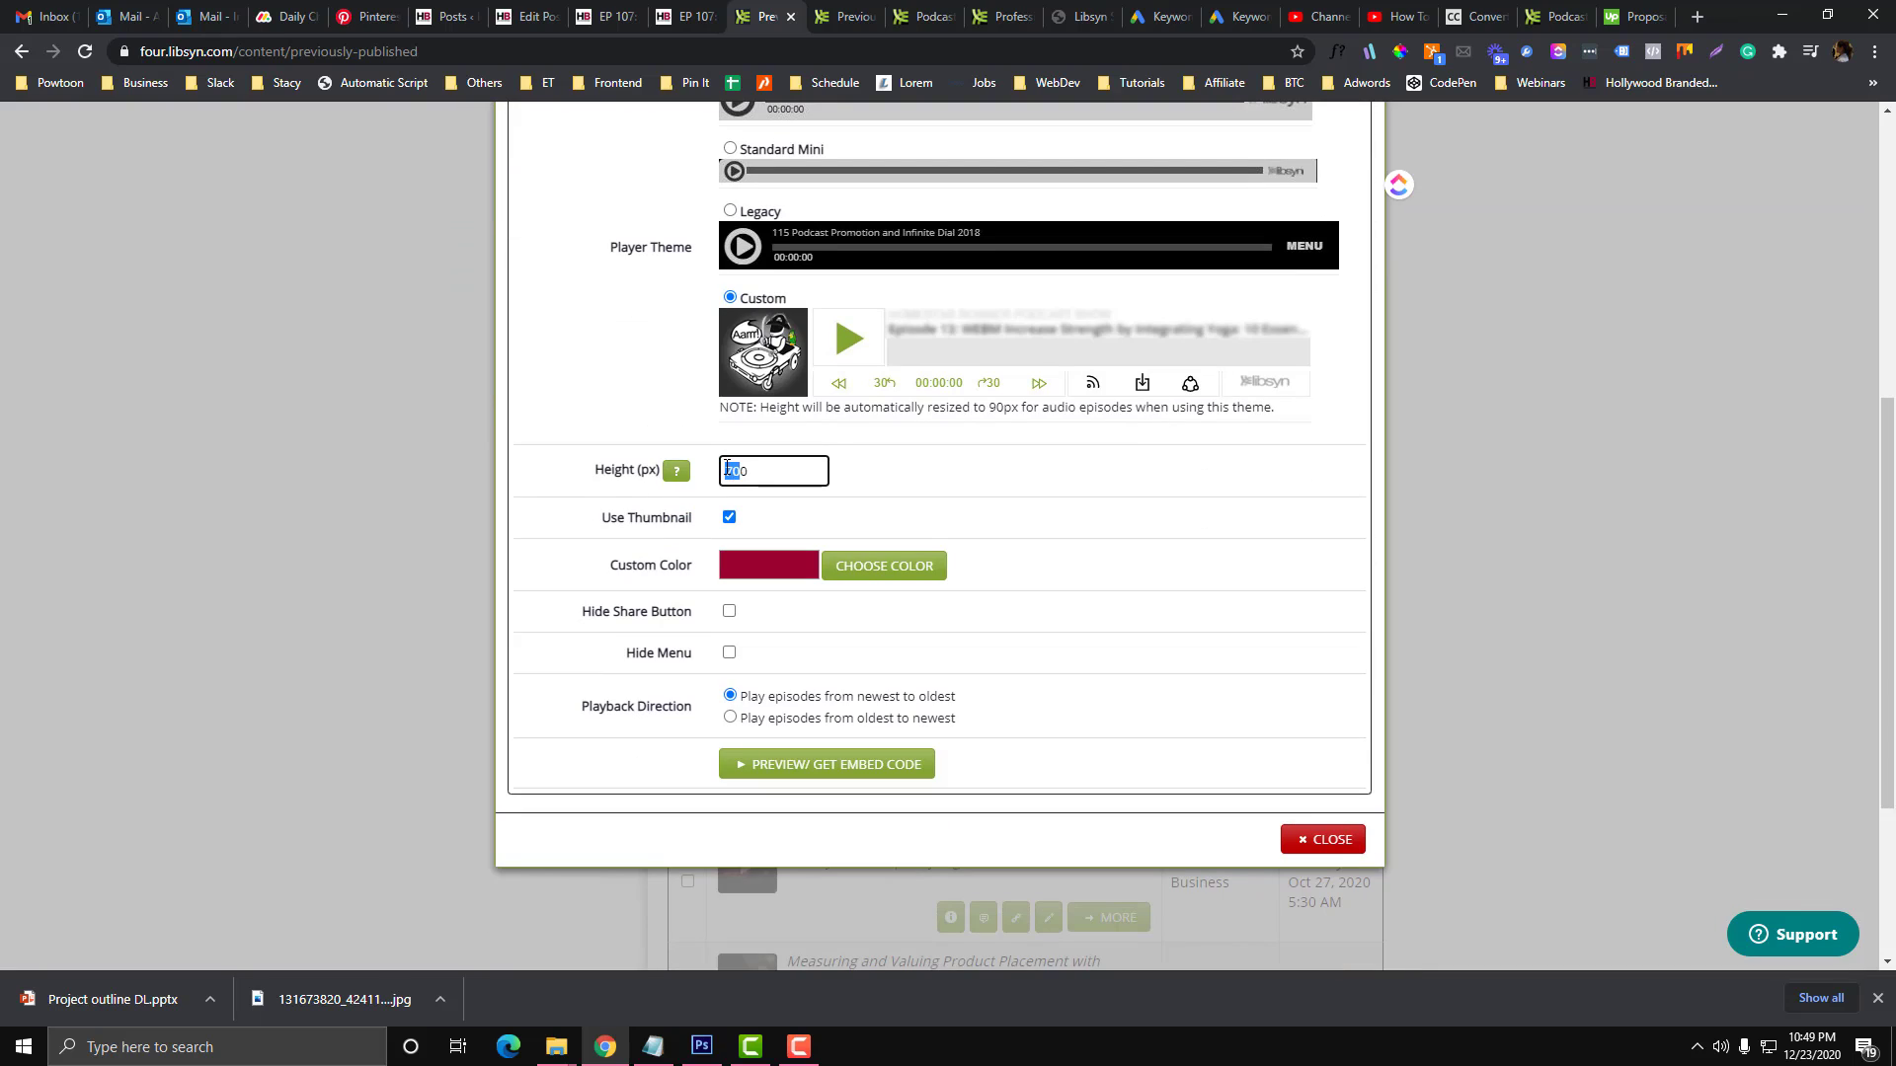
left_click(730, 519)
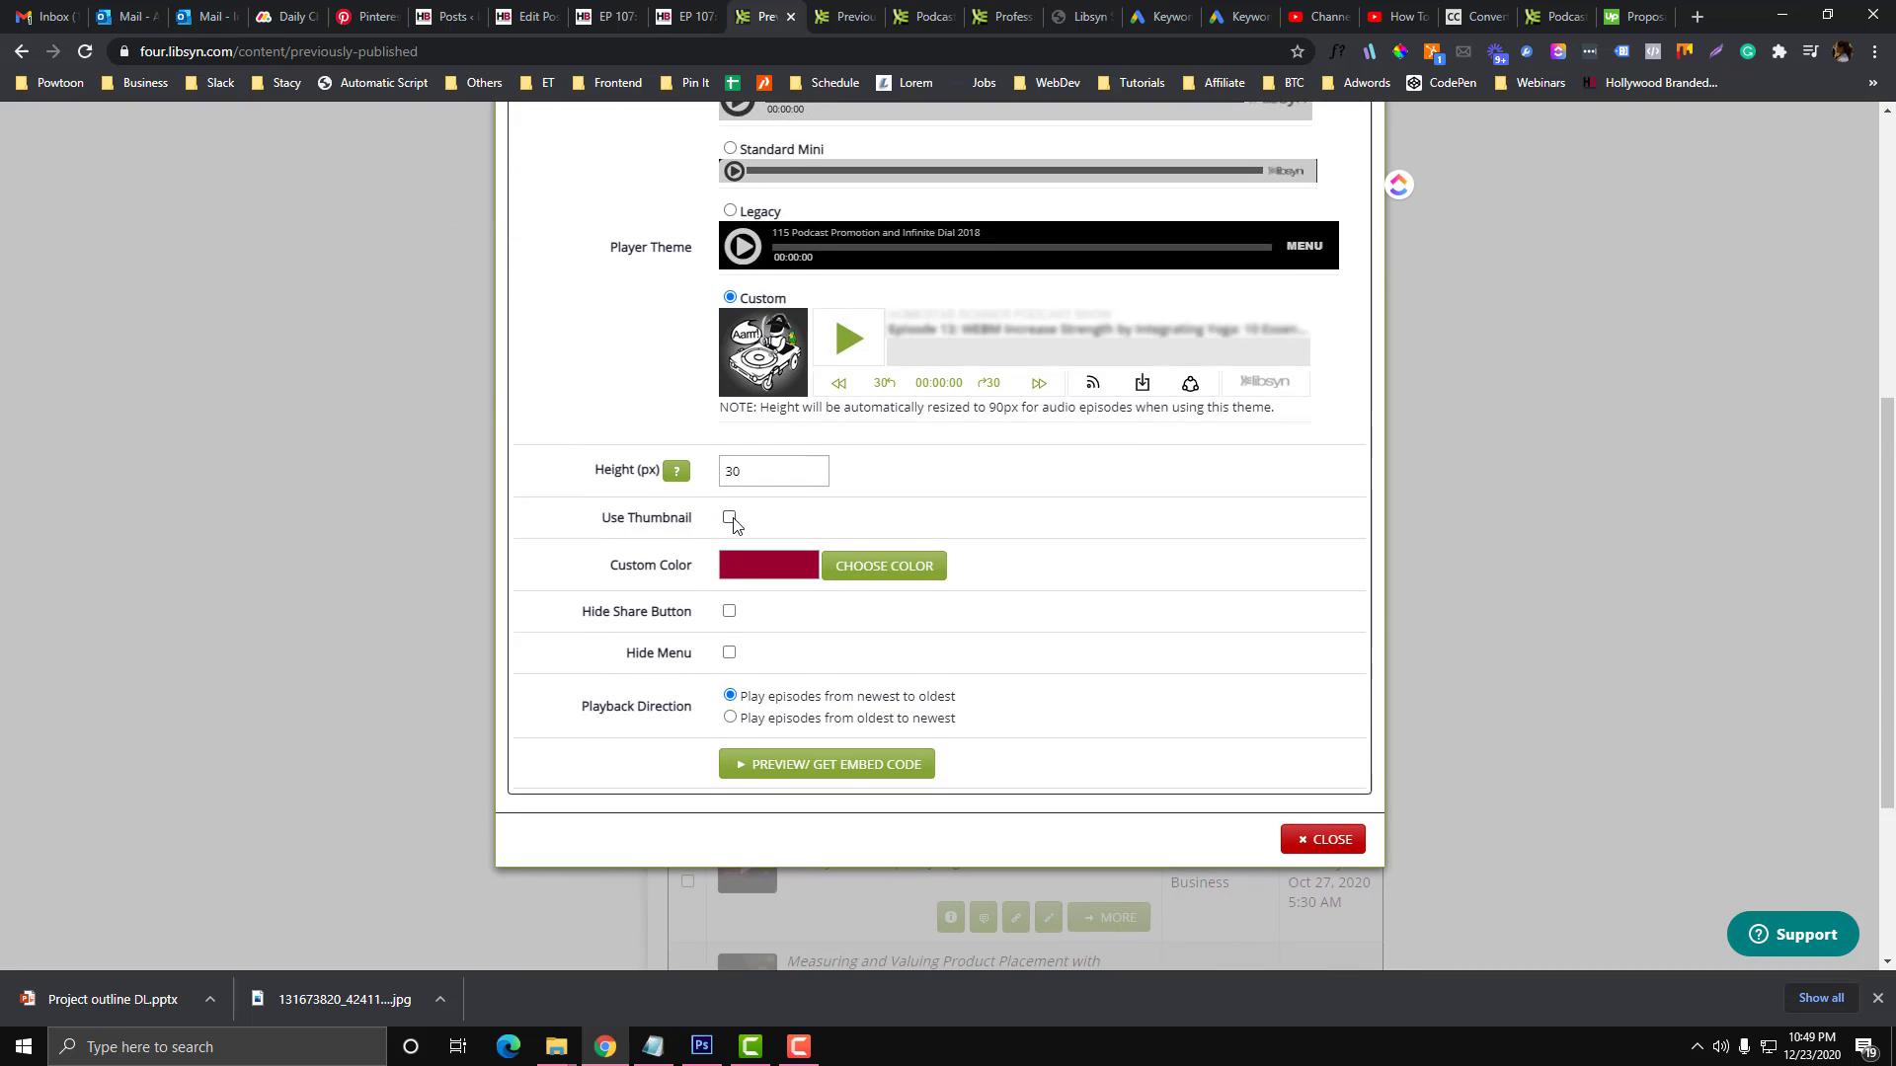
scroll(732, 525, "down", 1)
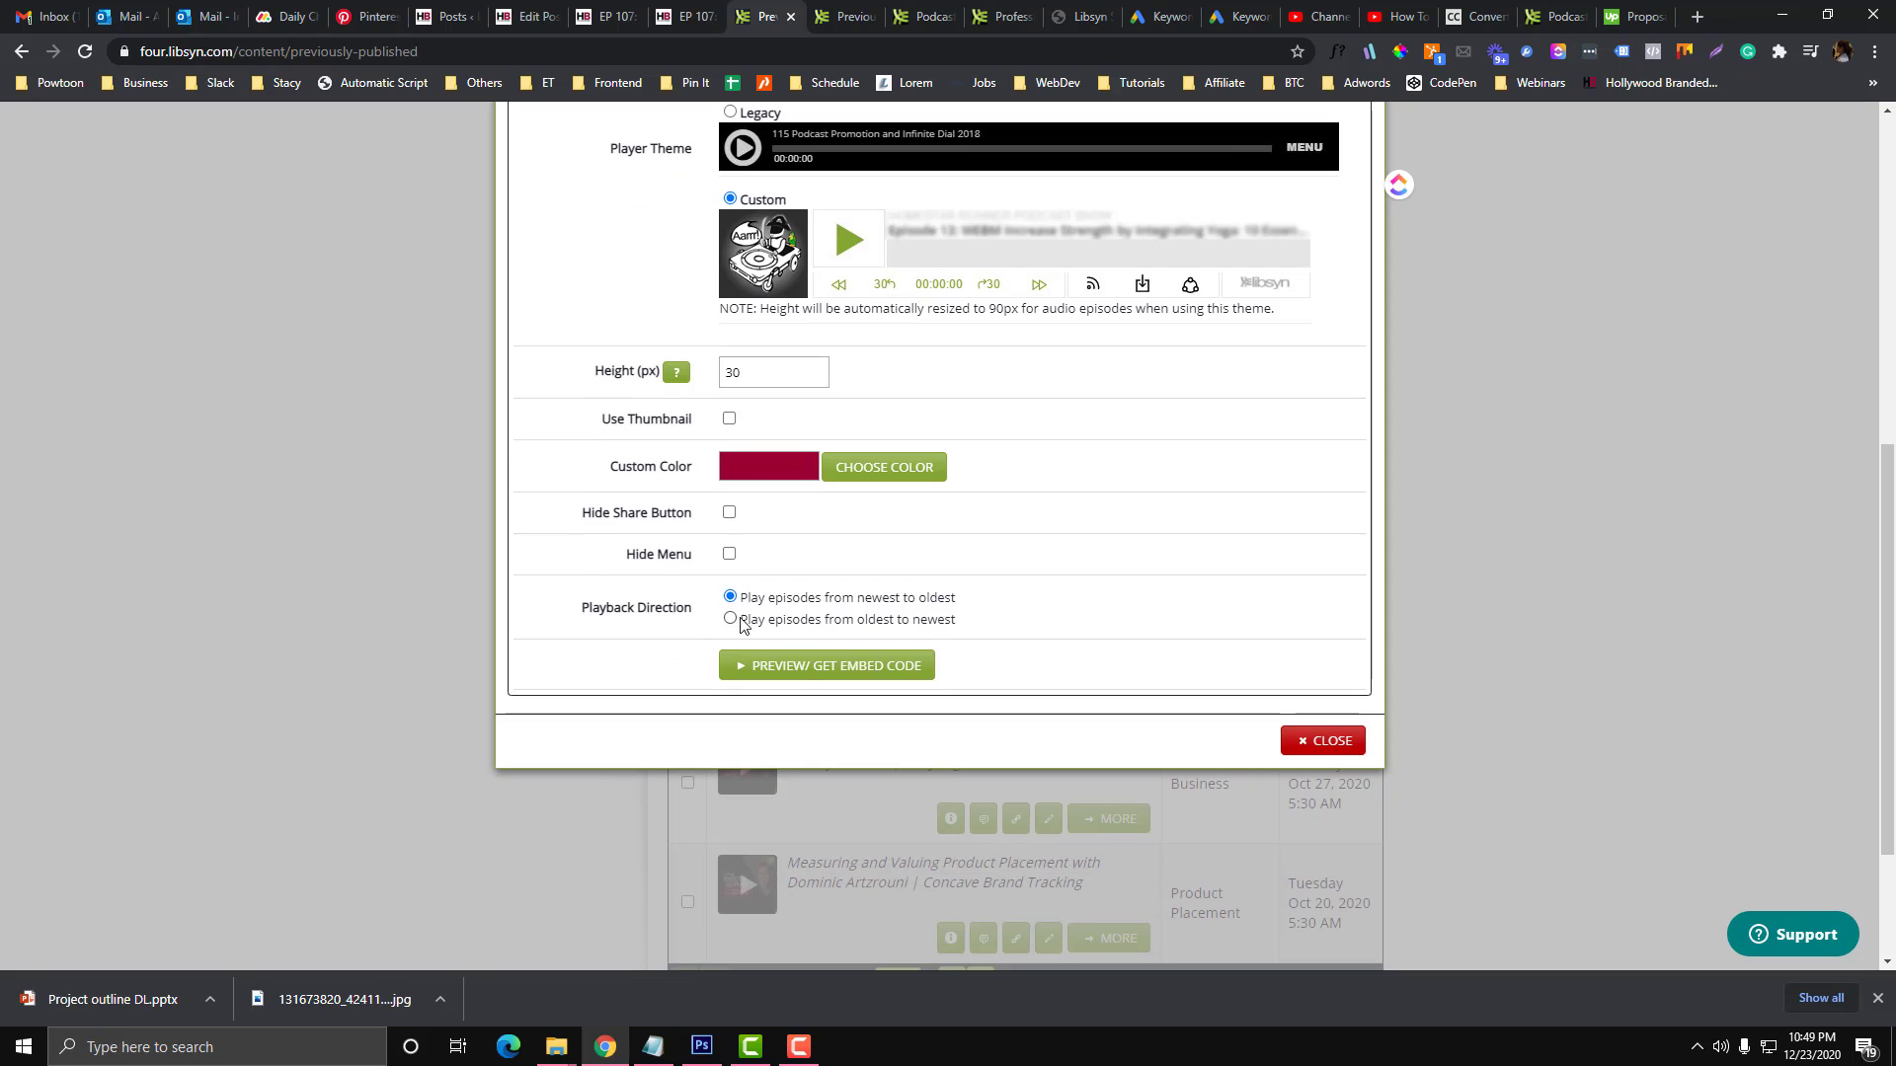
left_click(804, 665)
left_click(794, 734)
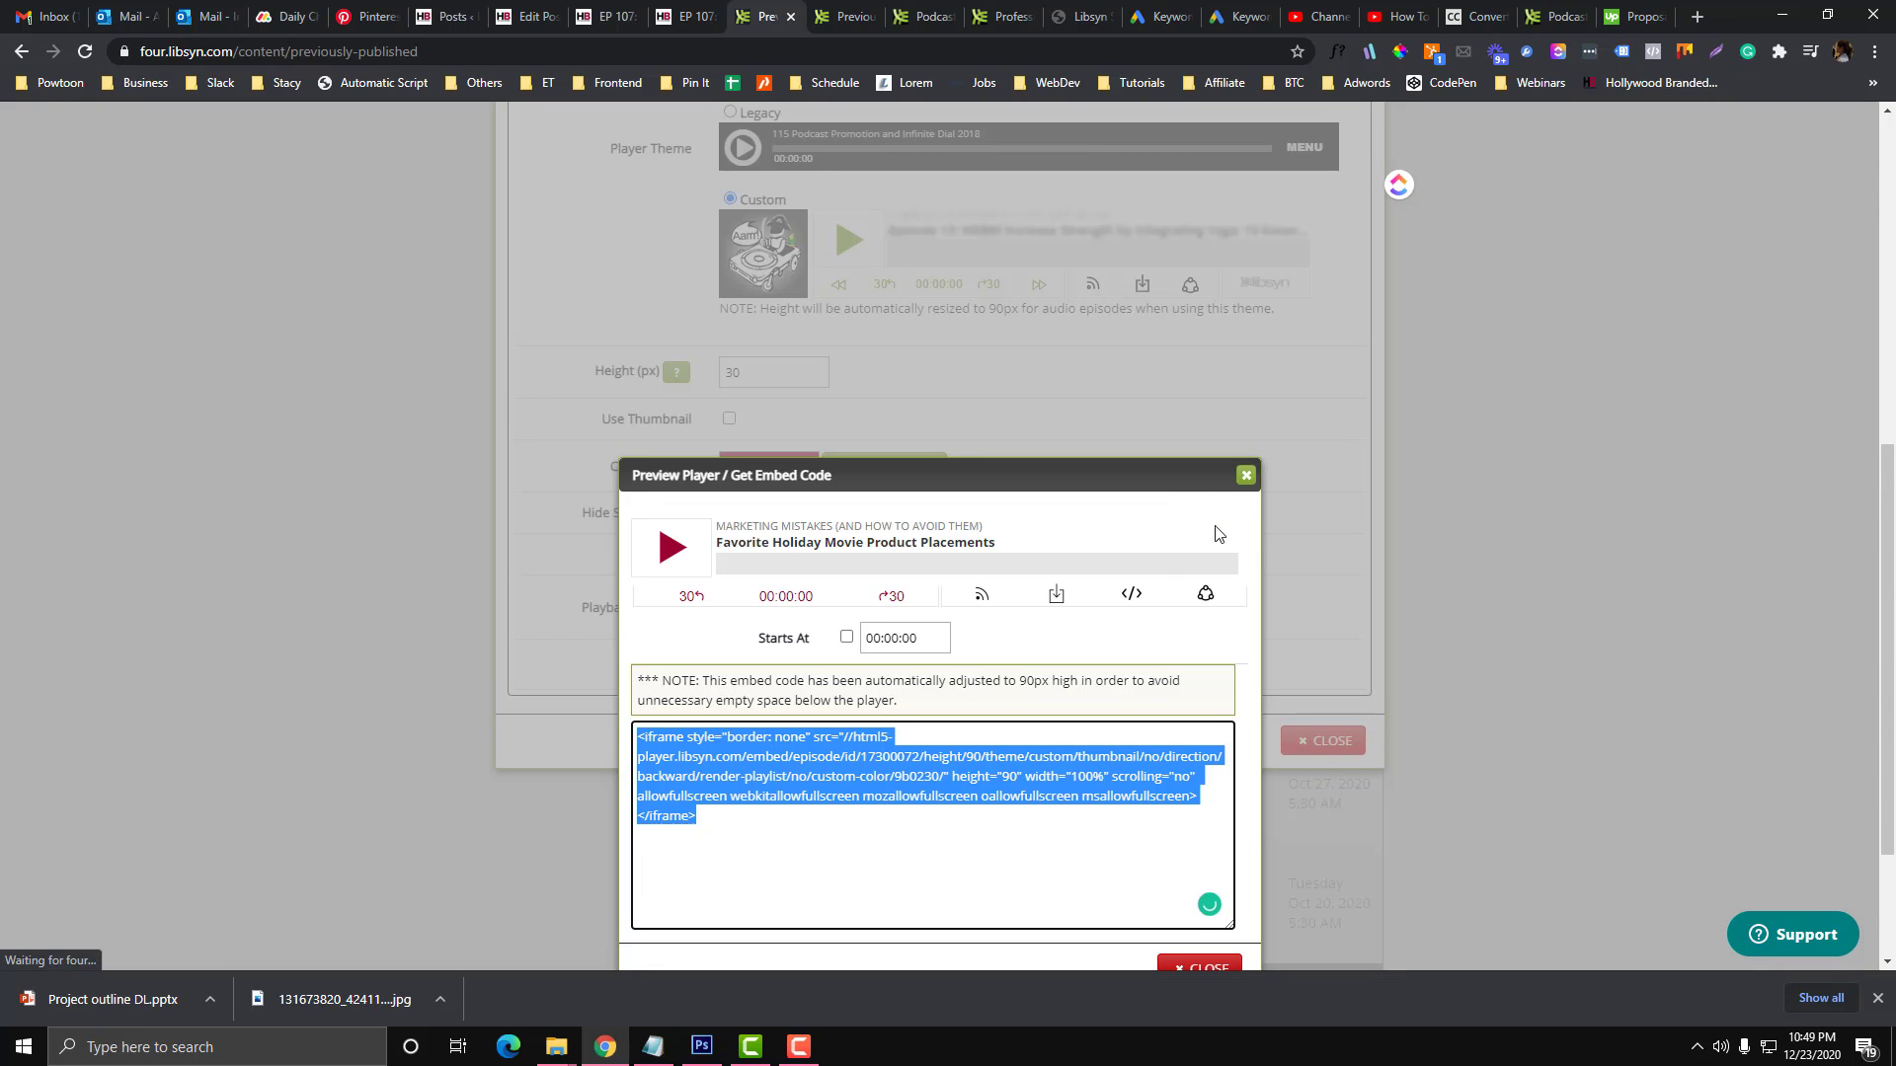
left_click(1245, 475)
Step: Switch the player theme to Standard Mini and copy its generated embed code
left_click(731, 247)
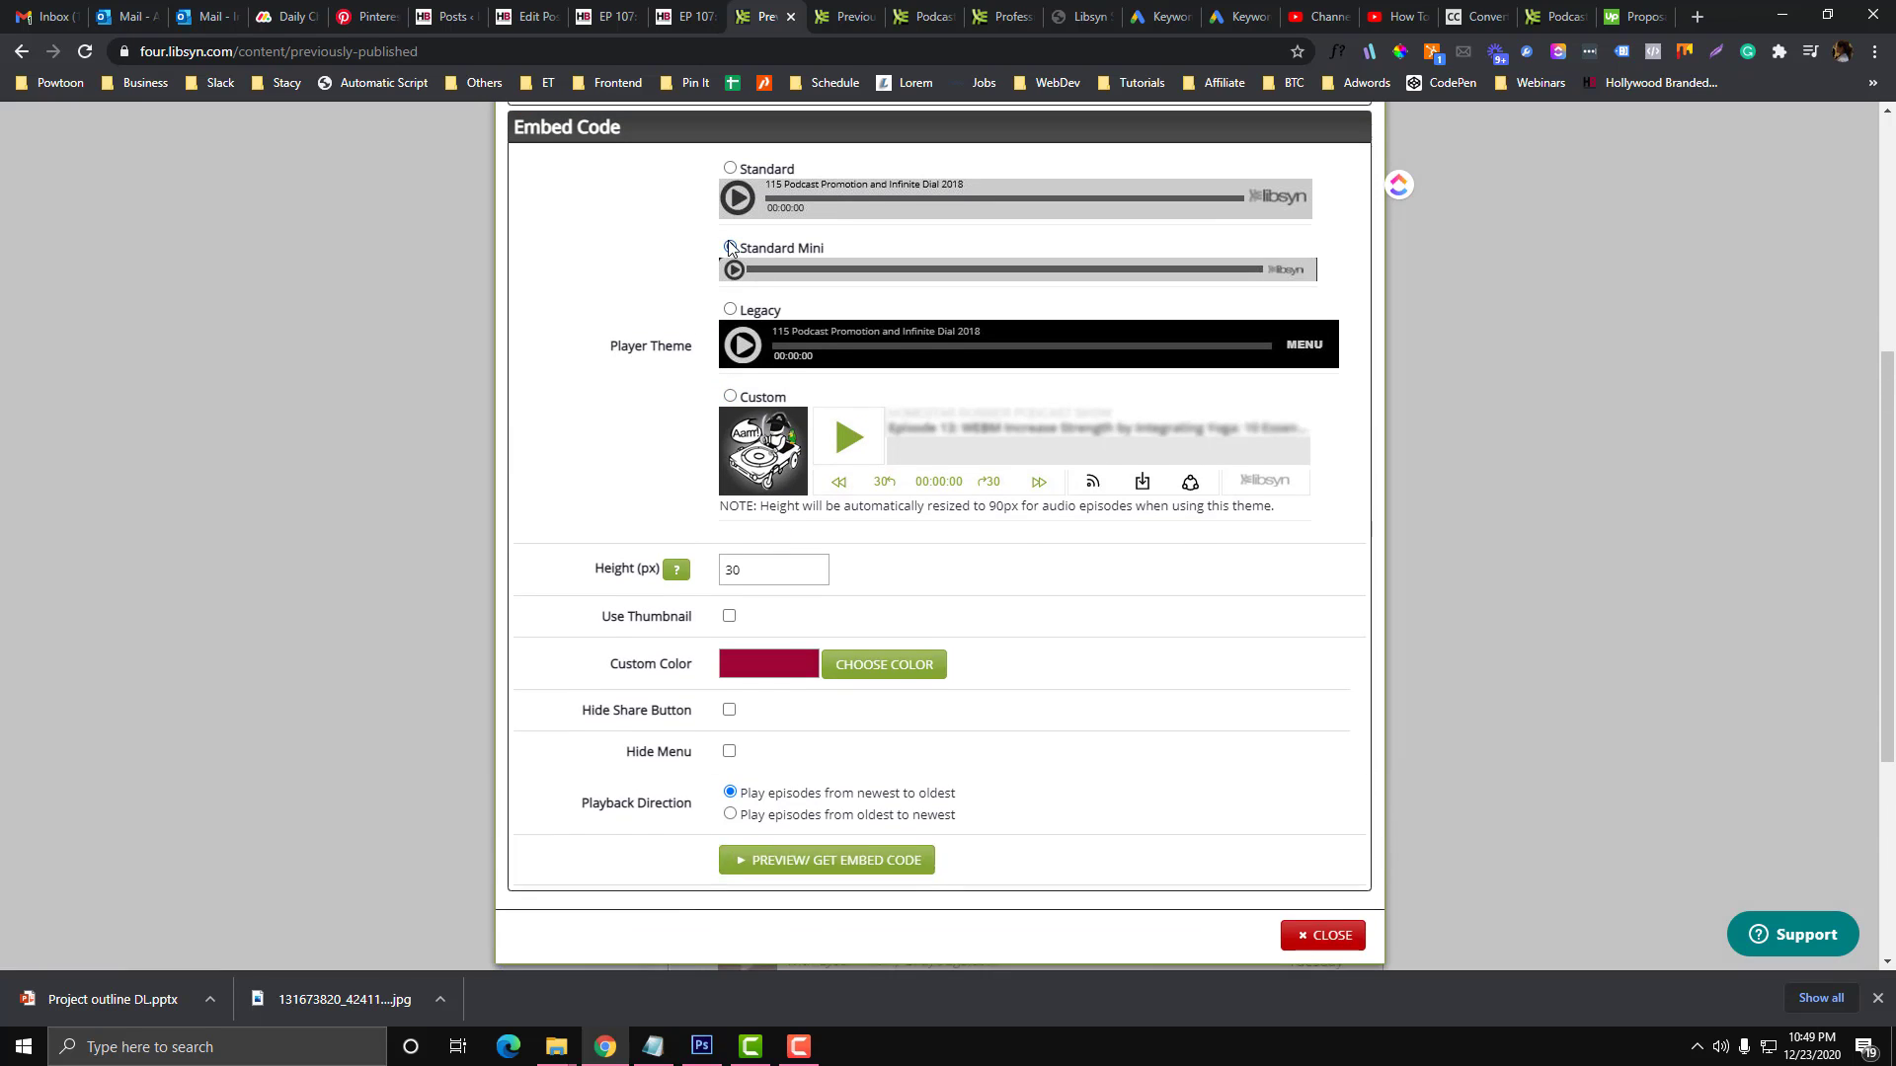
scroll(780, 543, "down", 2)
left_click(796, 533)
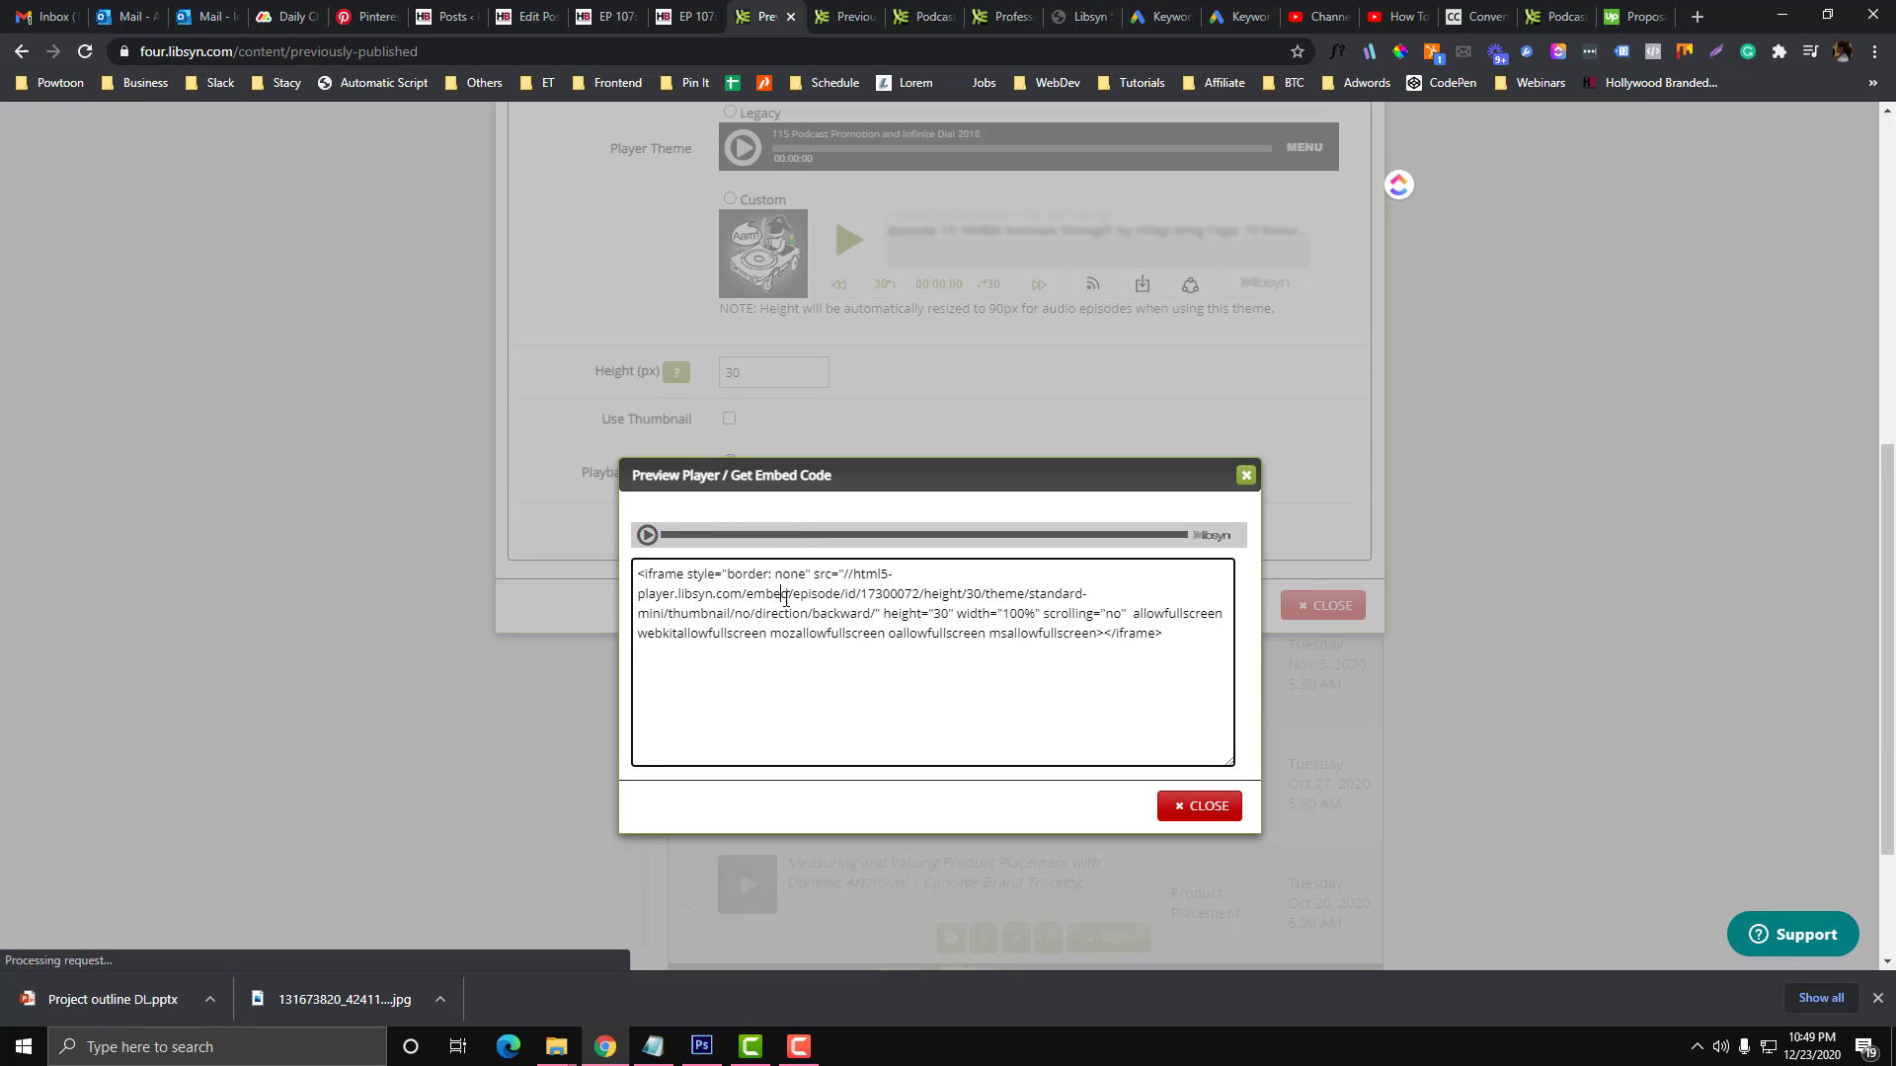
left_click(796, 553)
left_click(604, 16)
Step: Paste the Libsyn embed code below the intro paragraph of EP 107 and preview the post
left_click(528, 16)
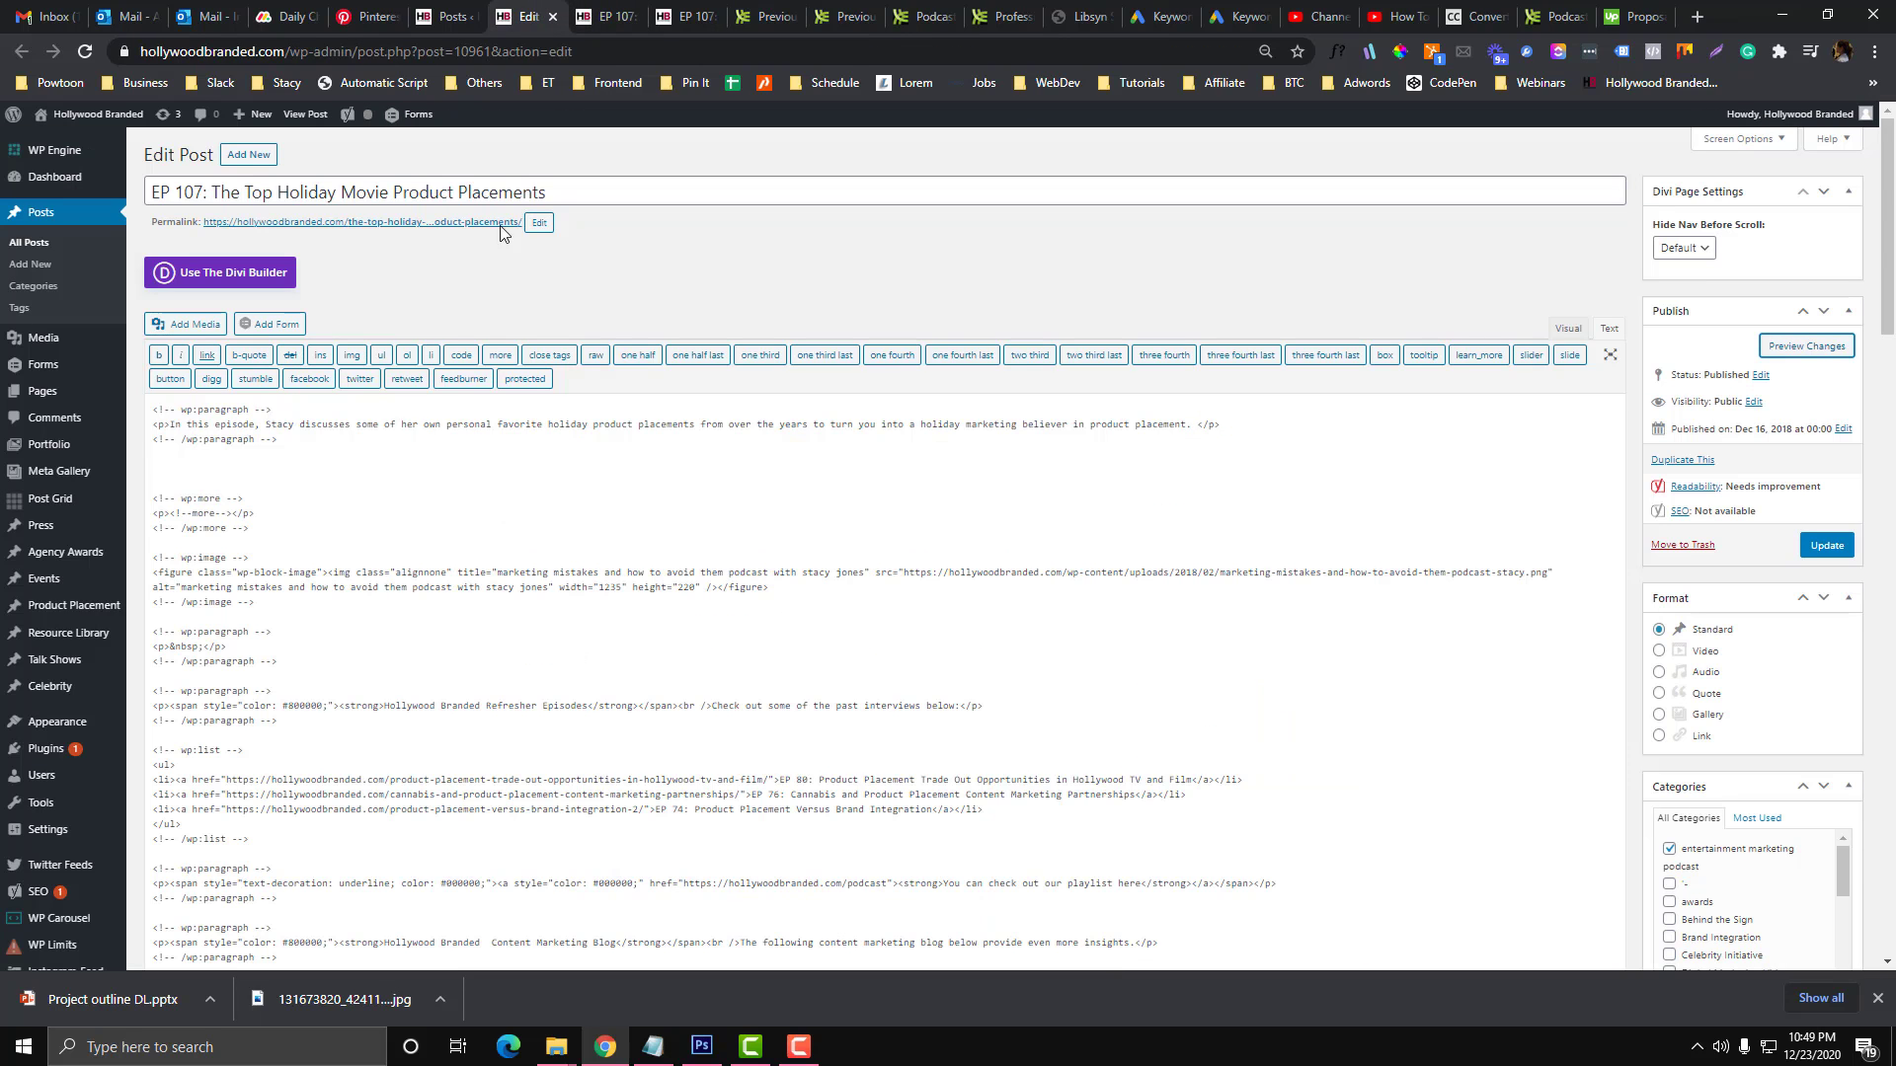
left_click(255, 454)
type("<iframe style=\"border: none\" src=\"//html5-player.libsyn.com/embed/episode/id/17300072/height/30/theme/standard-mini/thumbnail/no/direction/backward/\" height=\"30\" width=\"100%\" scrolling=\"no\"  allowfullscreen webkitallowfullscreen mozallowfullscreen oallowfullscreen msallowfullscreen></iframe>")
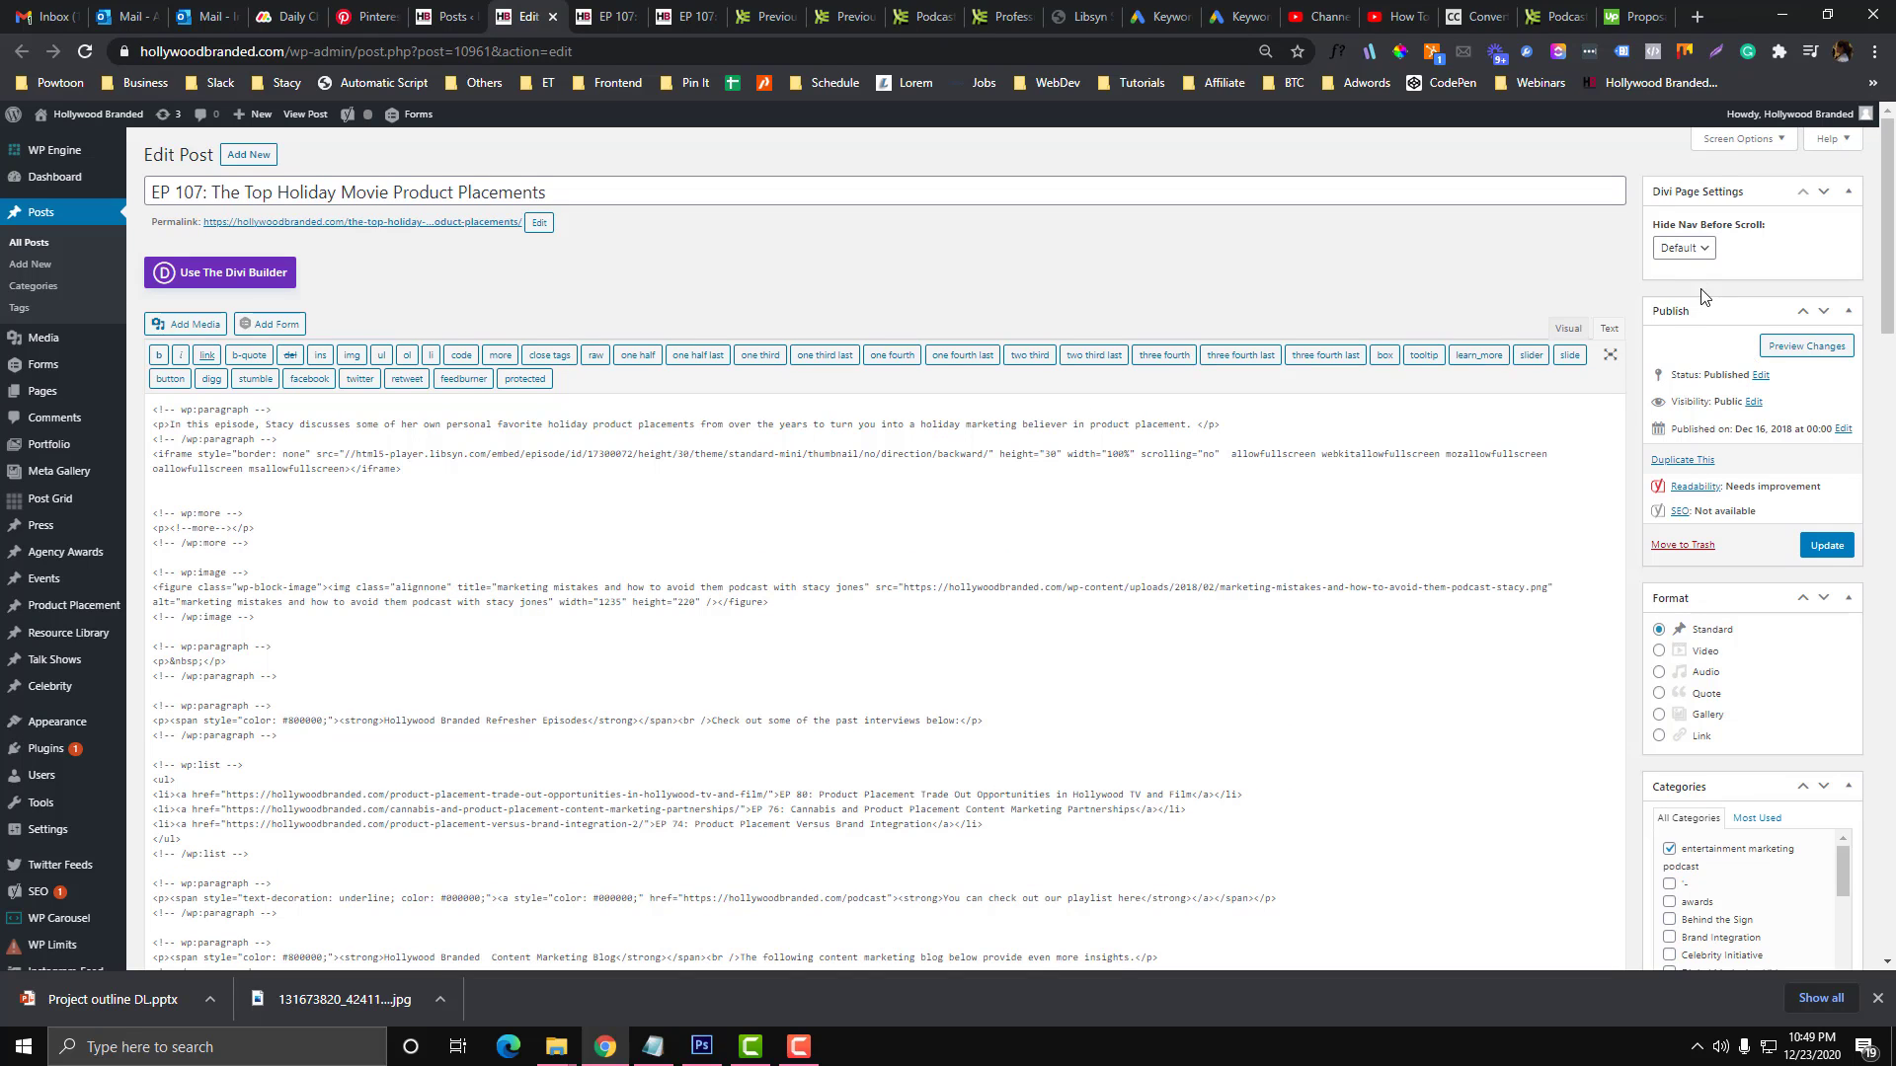
left_click(1813, 351)
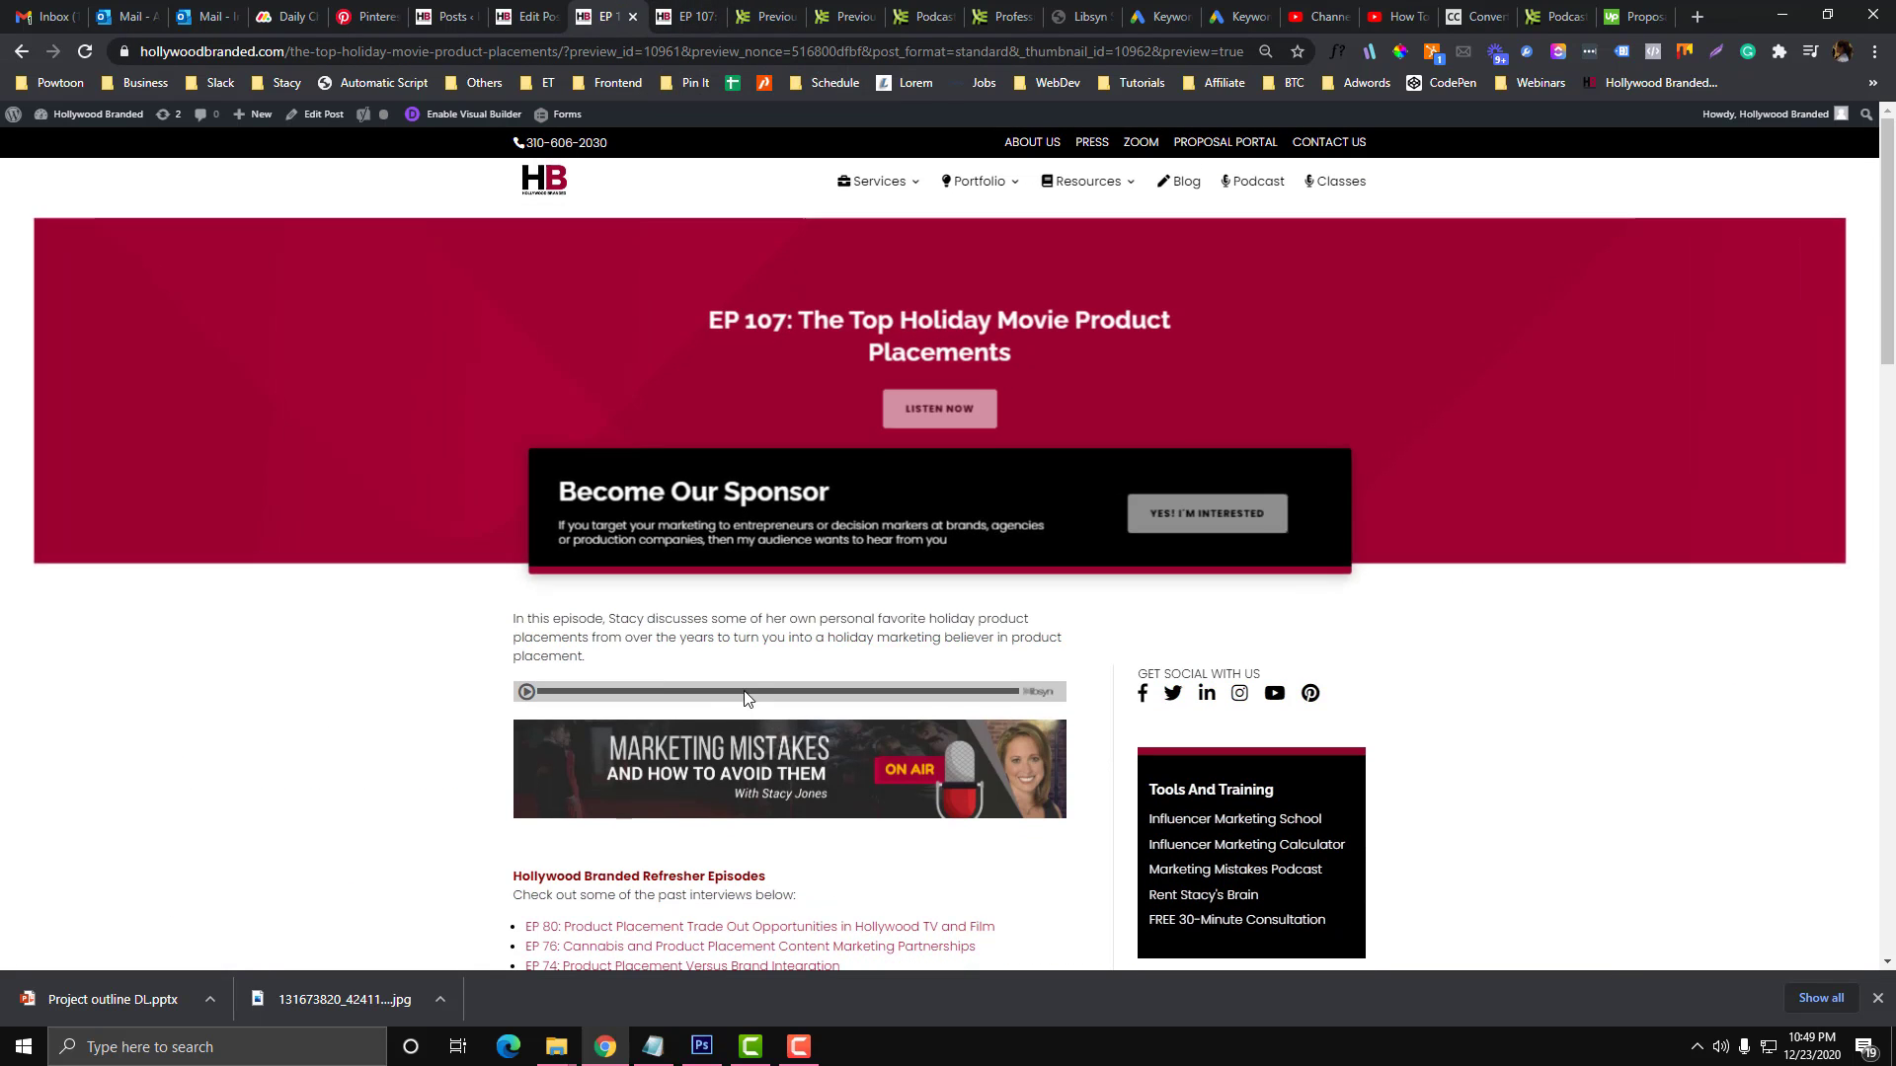
Step: Replace the post's player with the Legacy theme embed code and preview it
left_click(790, 8)
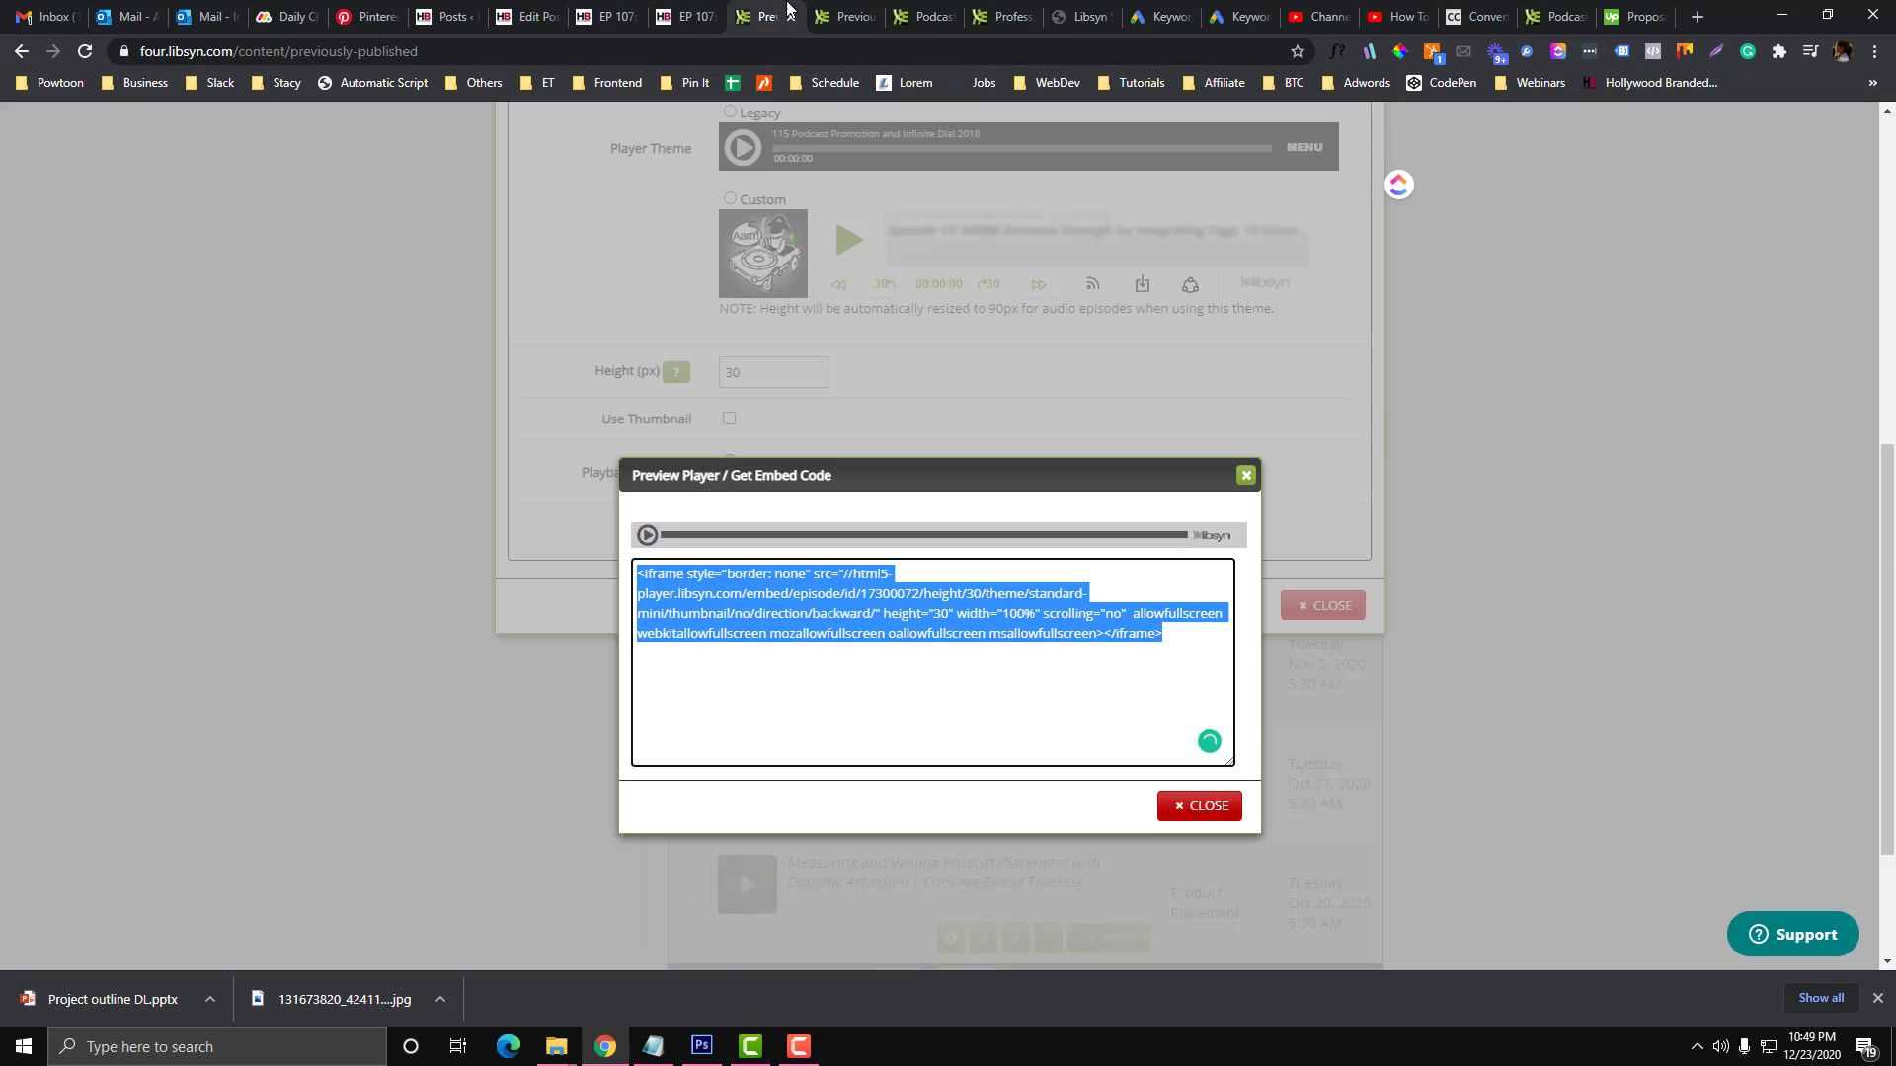
left_click(1221, 809)
scroll(780, 340, "up", 2)
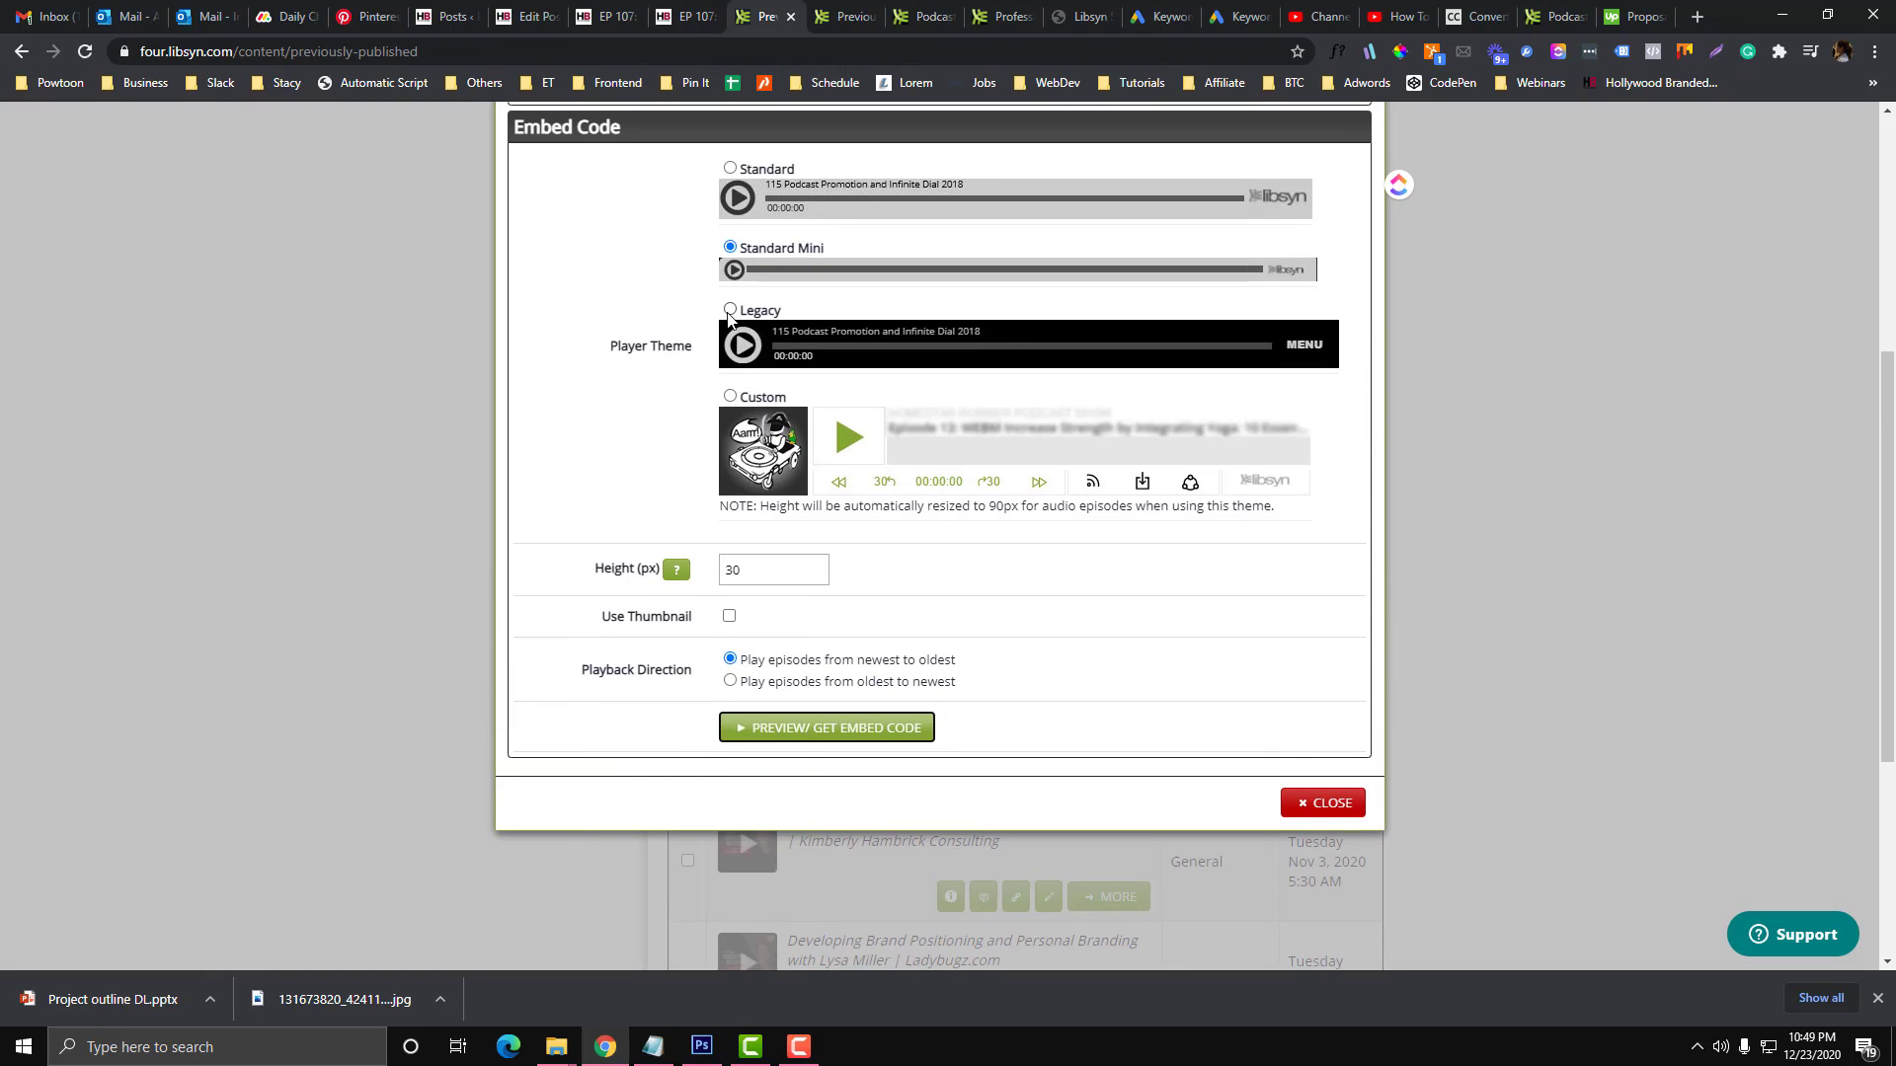
left_click(809, 728)
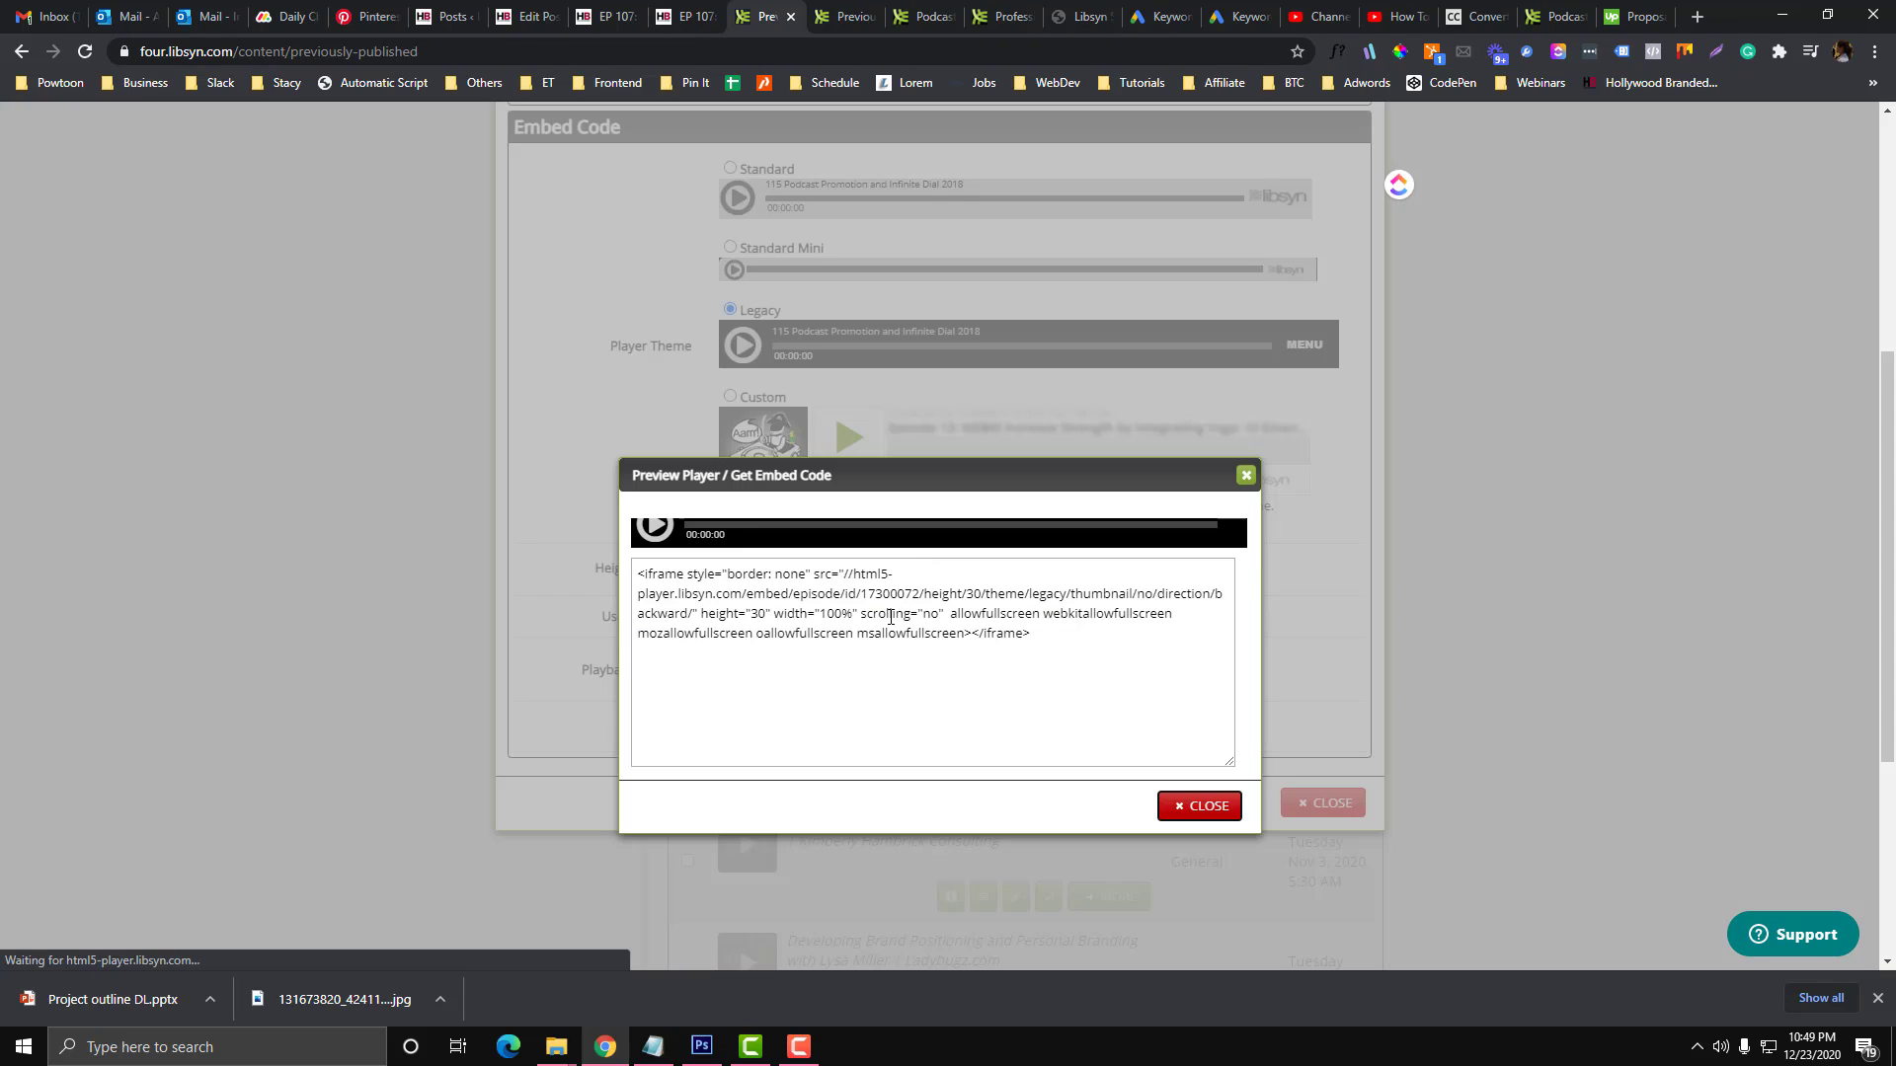
left_click(892, 628)
left_click(536, 10)
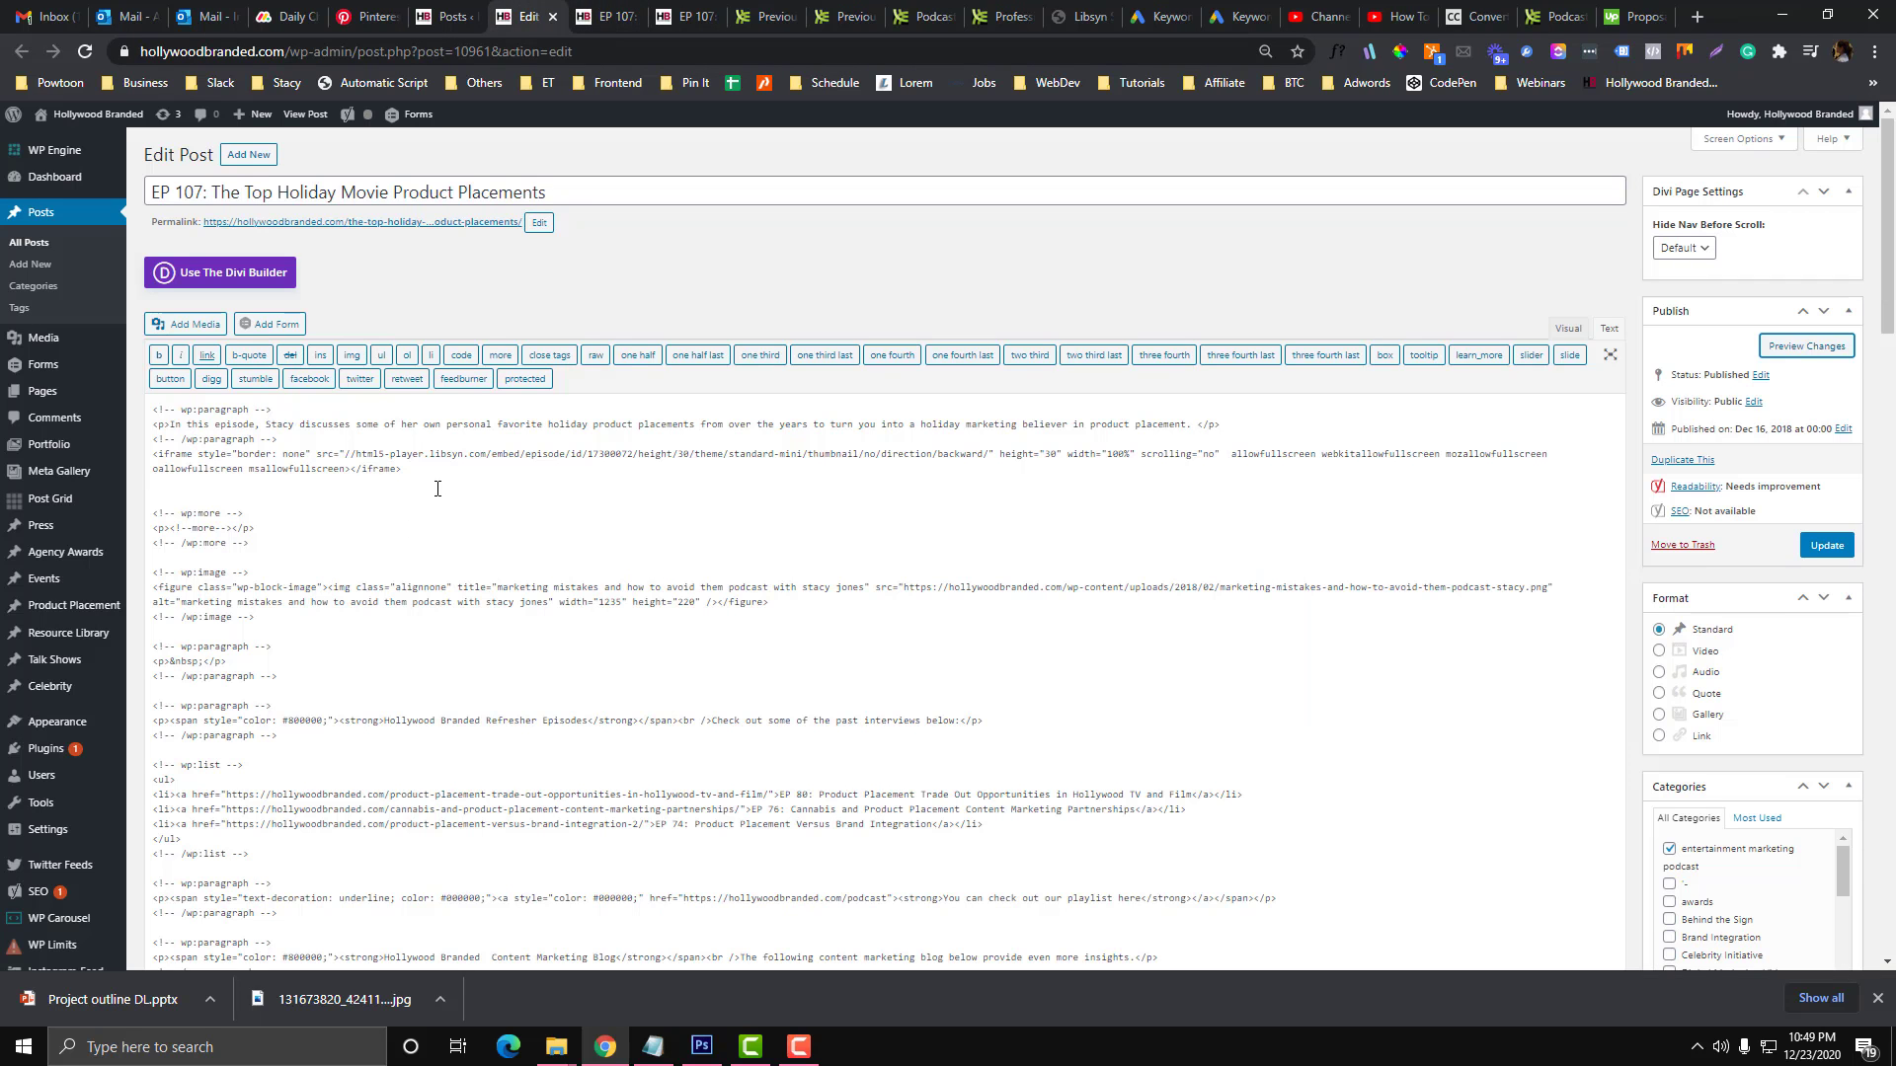
triple_click(382, 474)
key("ctrl+v")
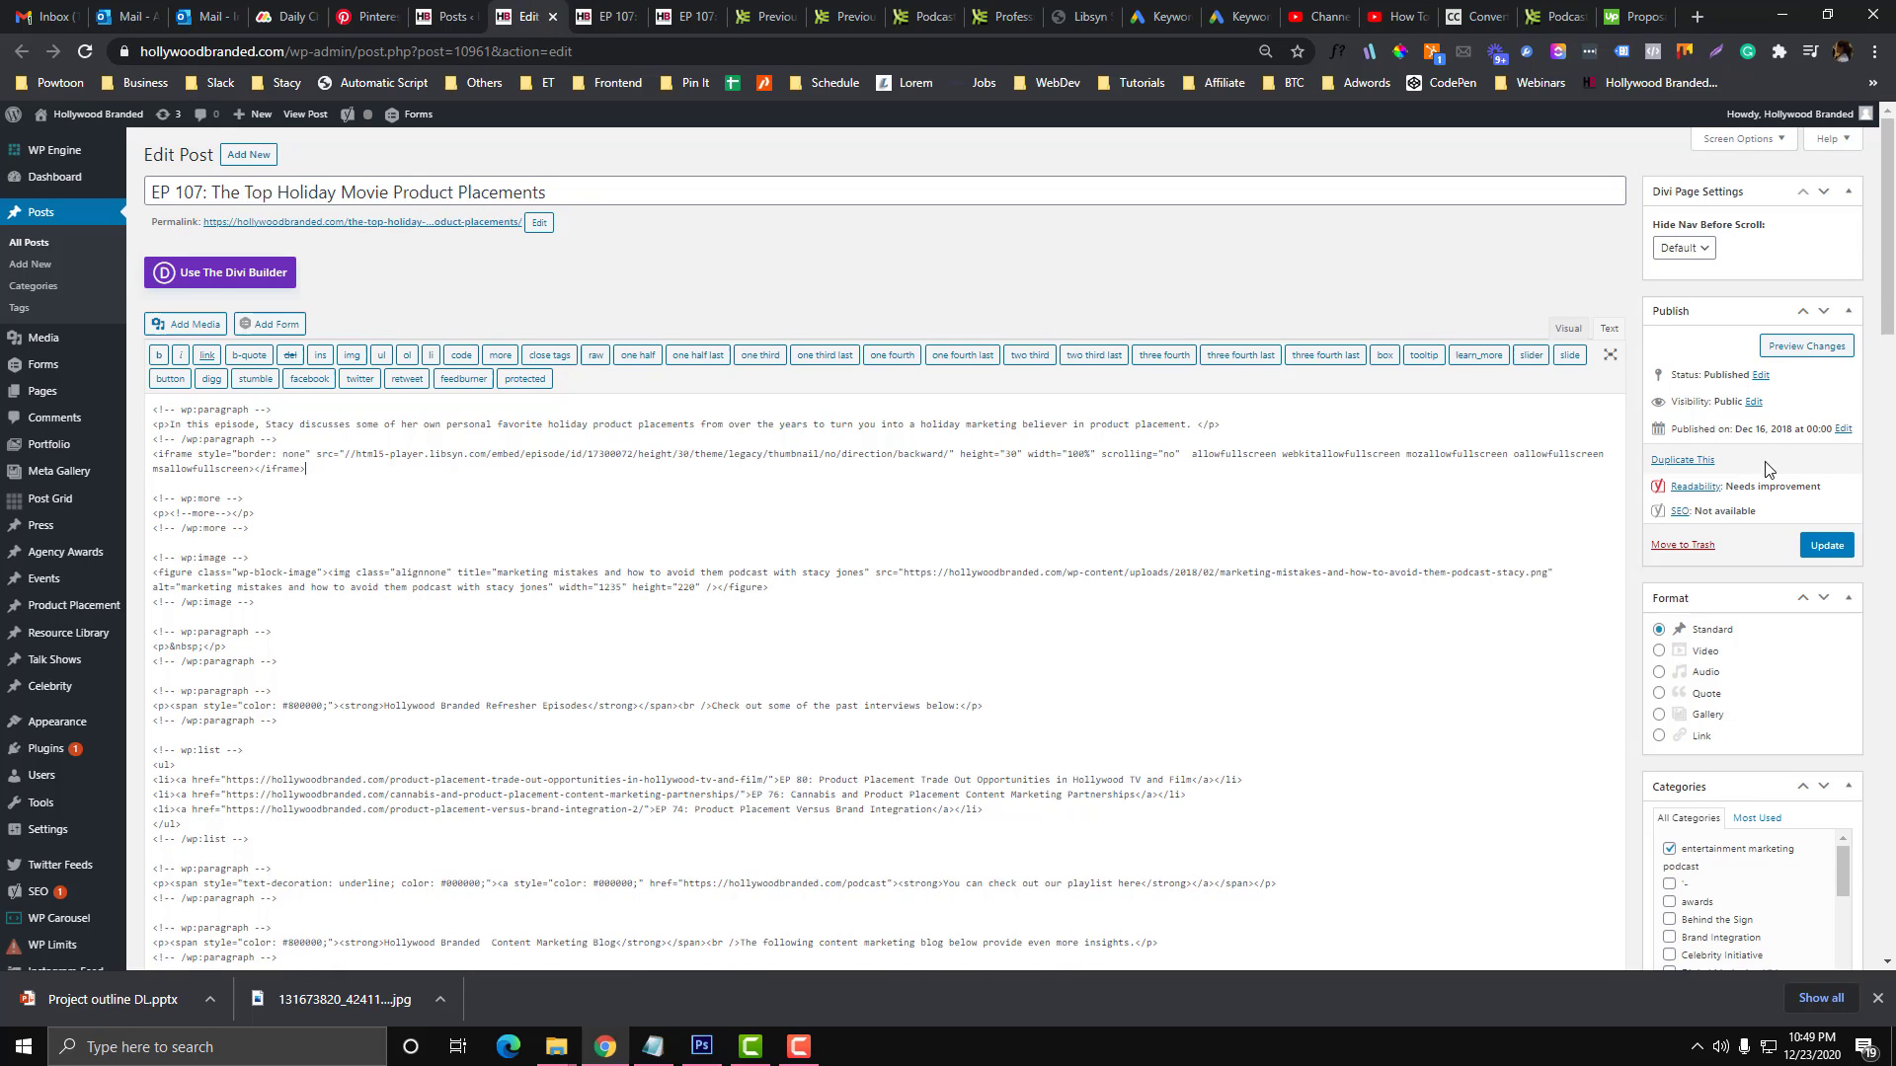
left_click(1806, 346)
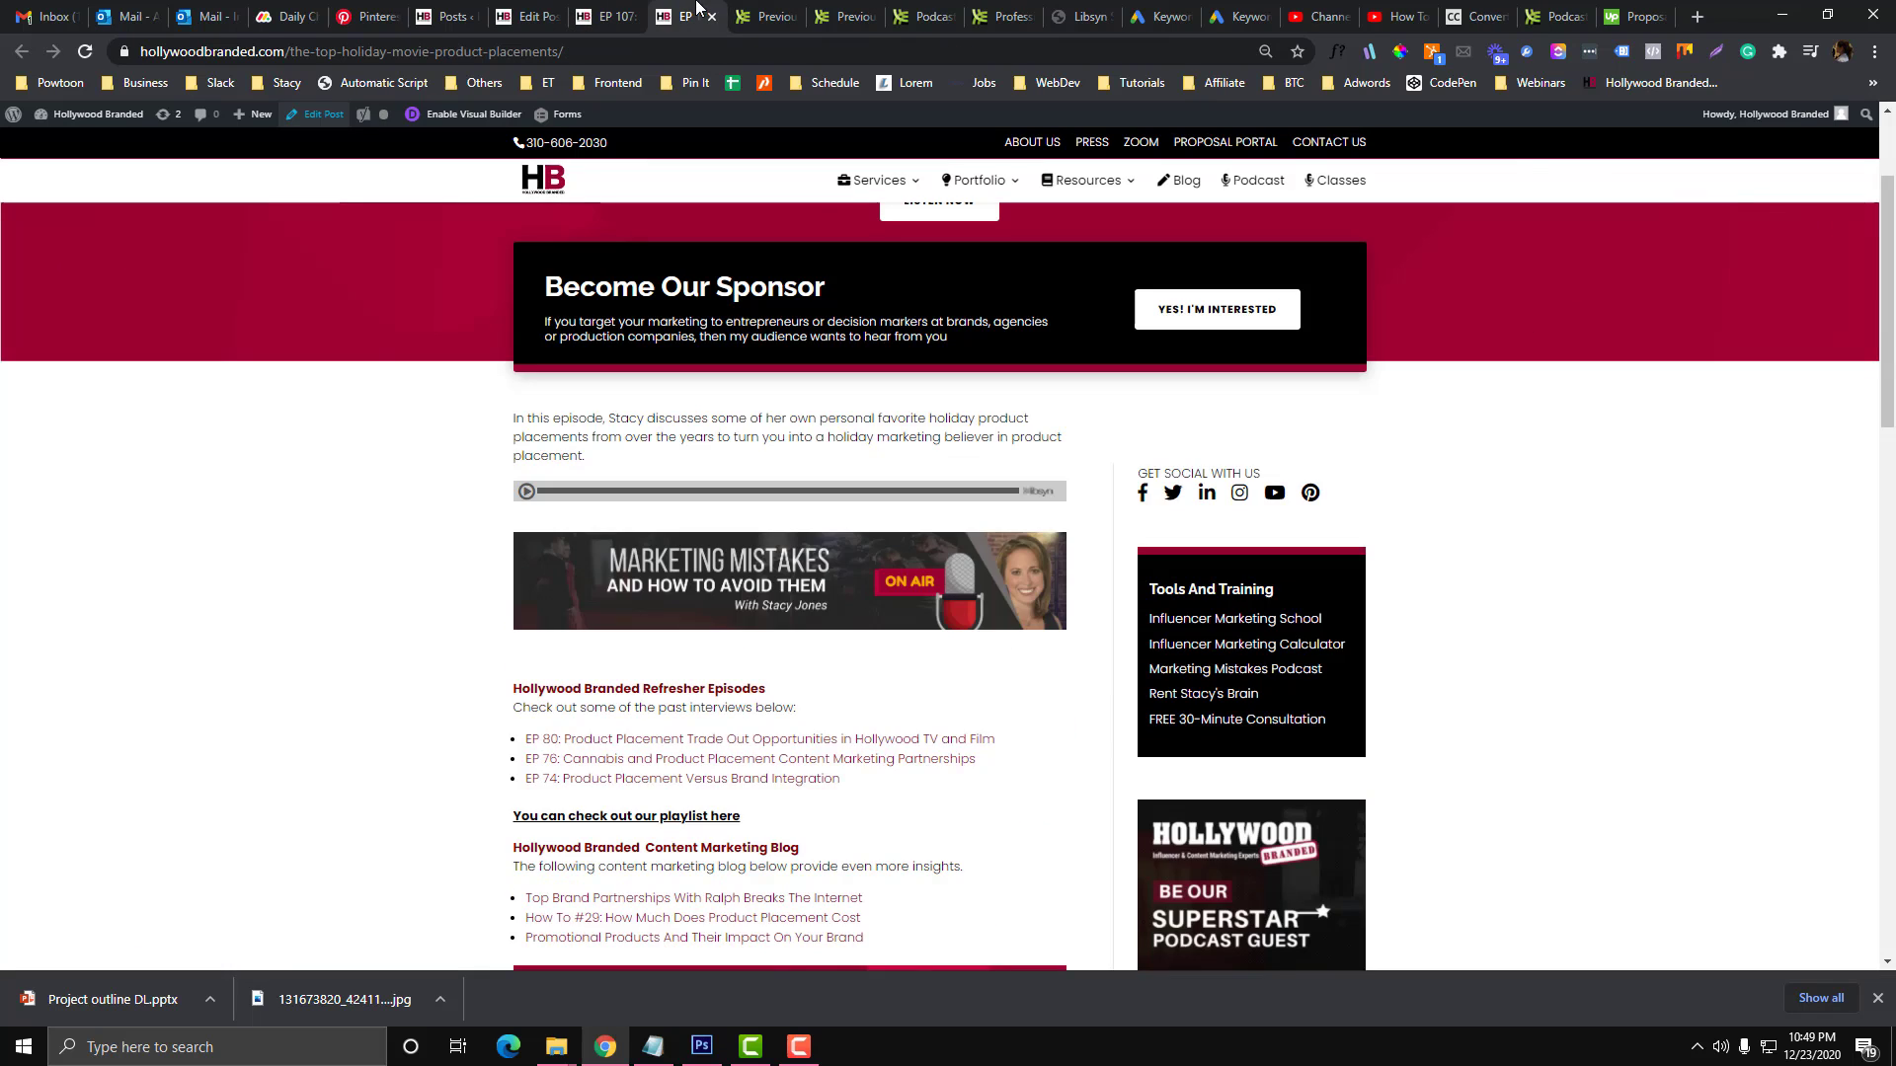
Step: Regenerate the Legacy player at 50 px height, swap it into the post, and preview
left_click(777, 12)
left_click(930, 671)
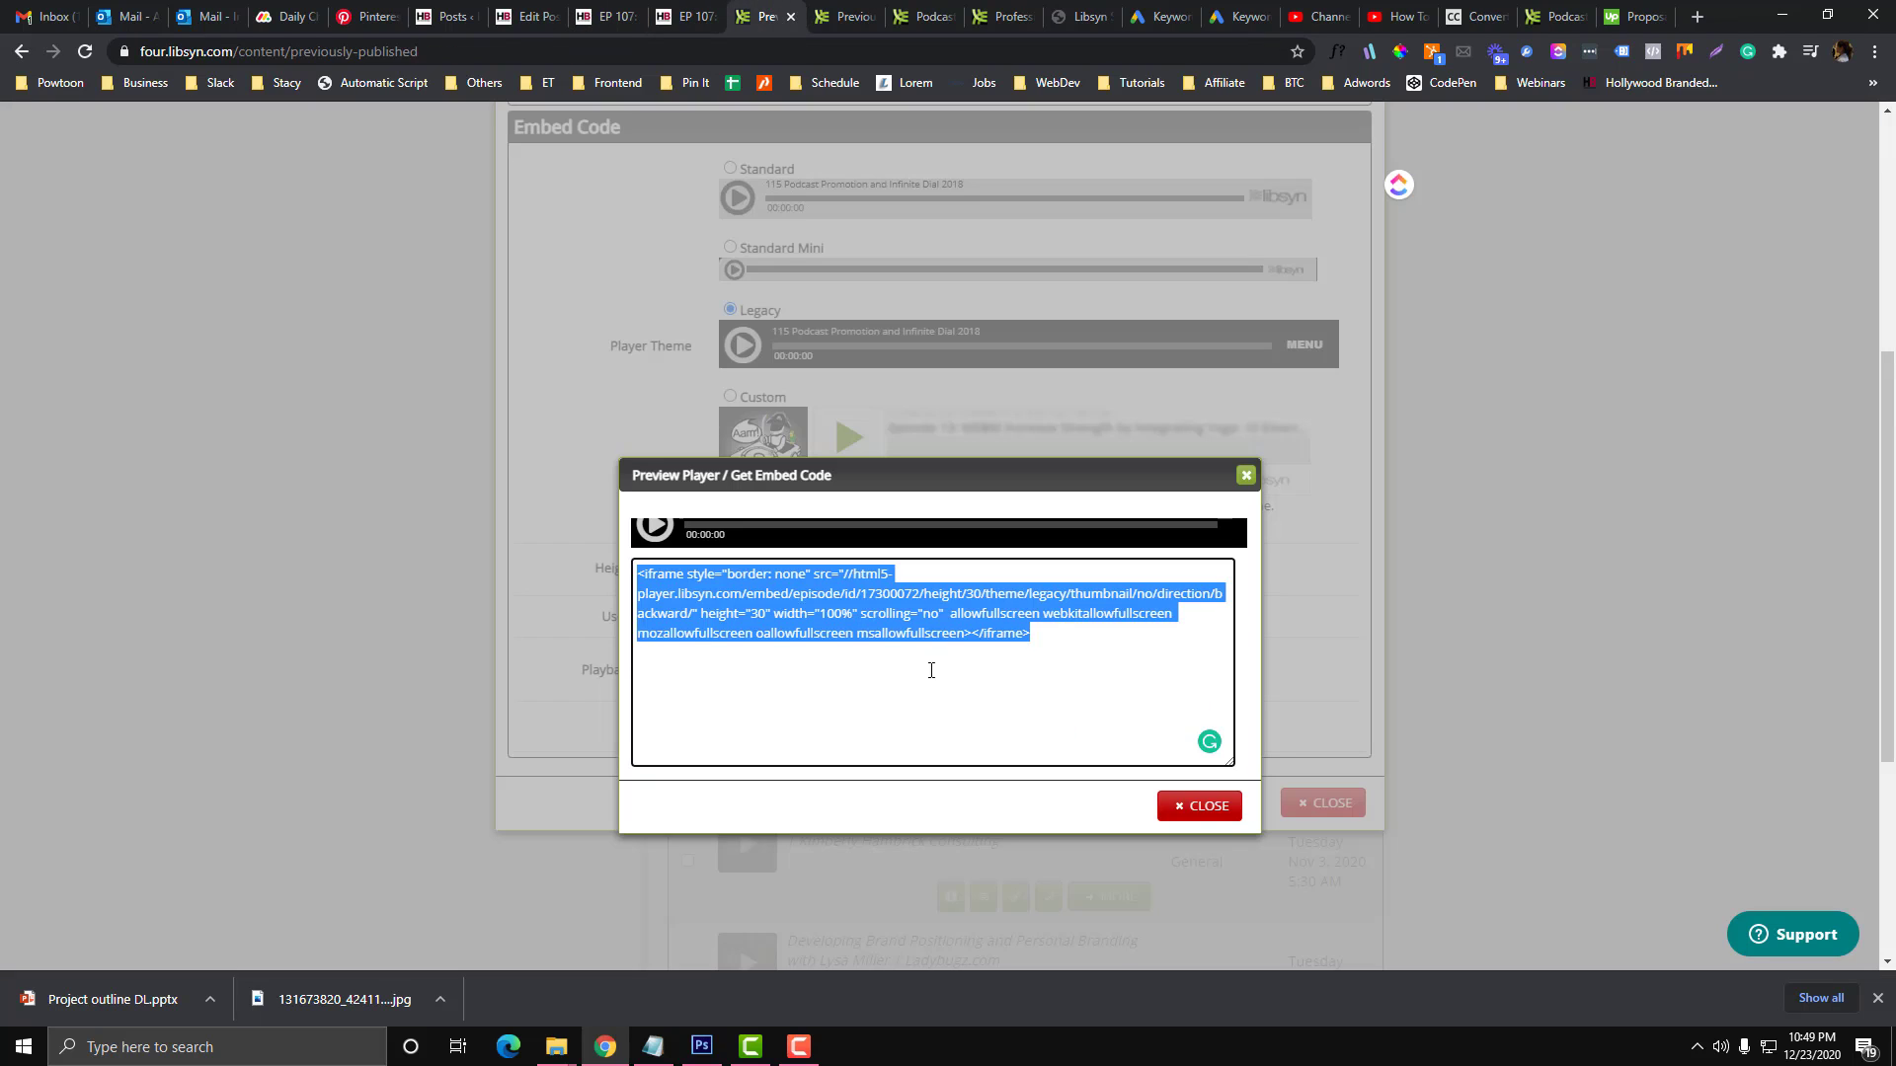
left_click(1223, 818)
left_click(730, 570)
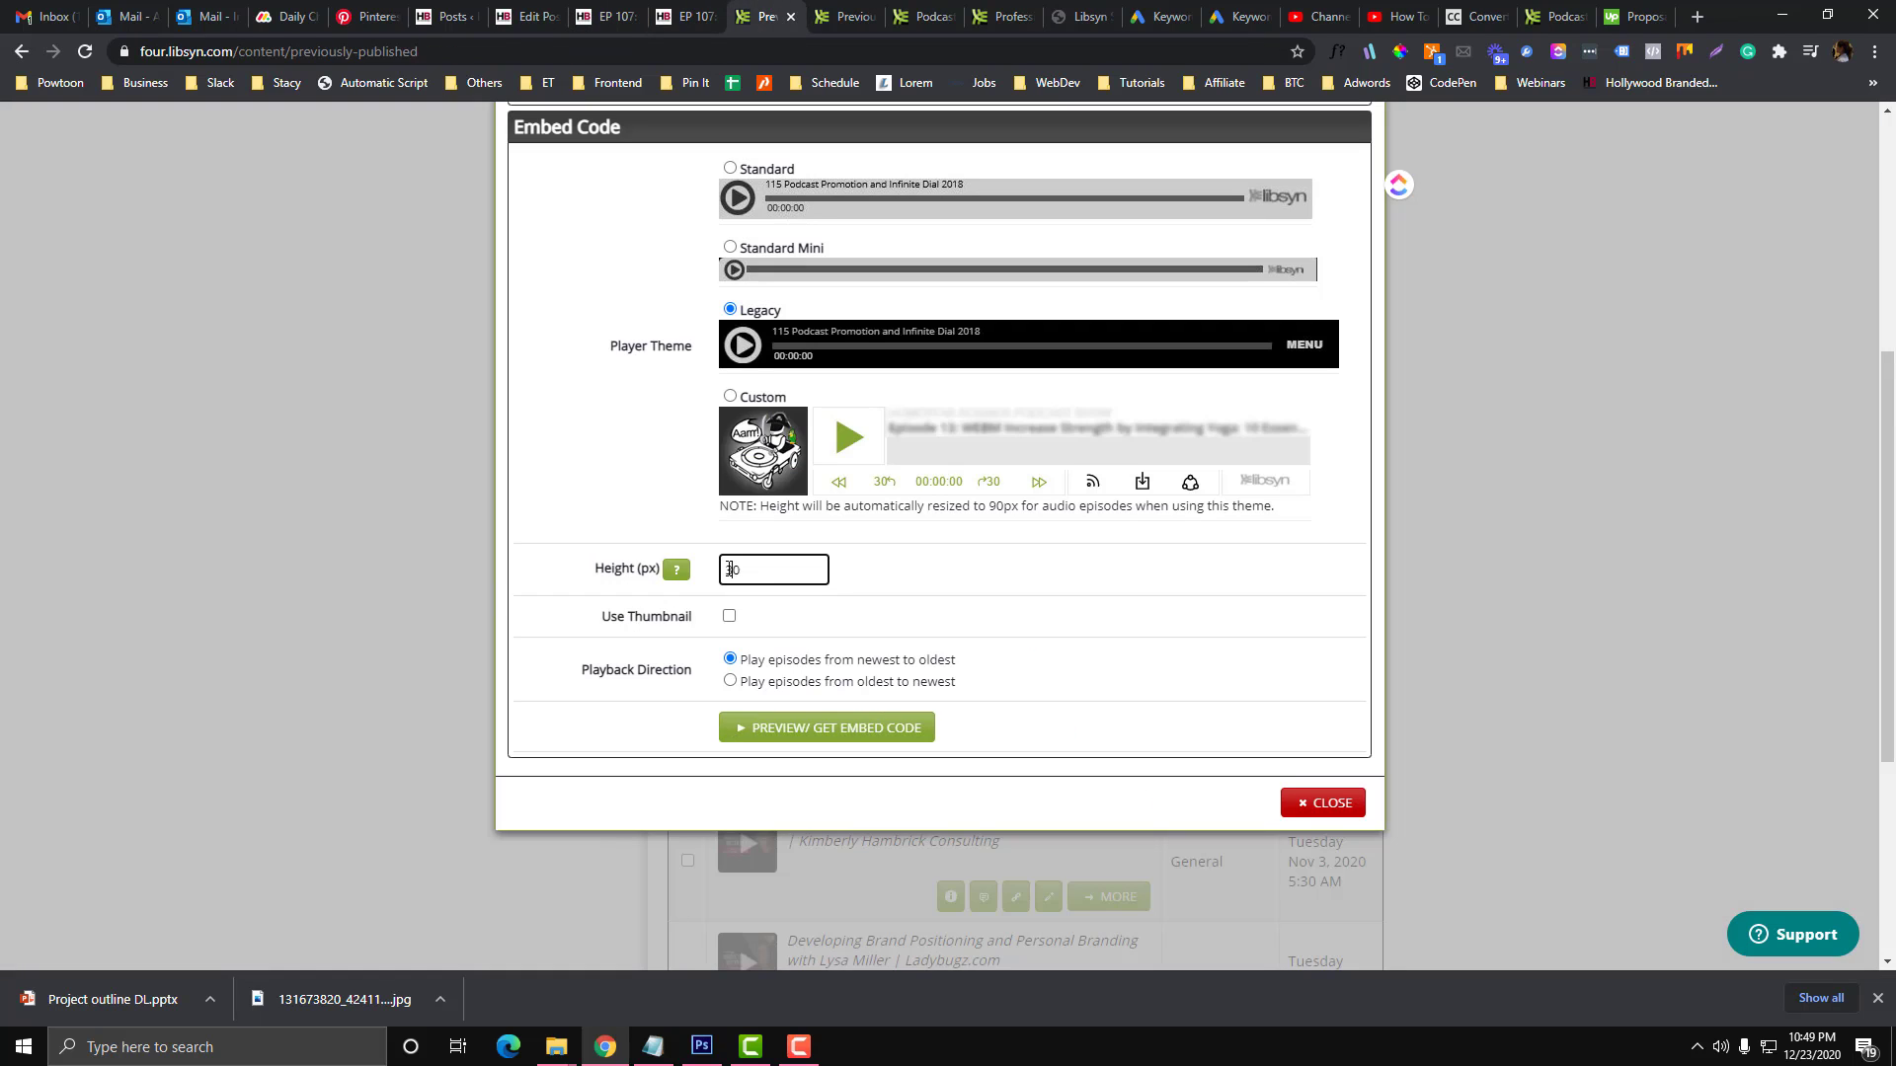
left_click(794, 728)
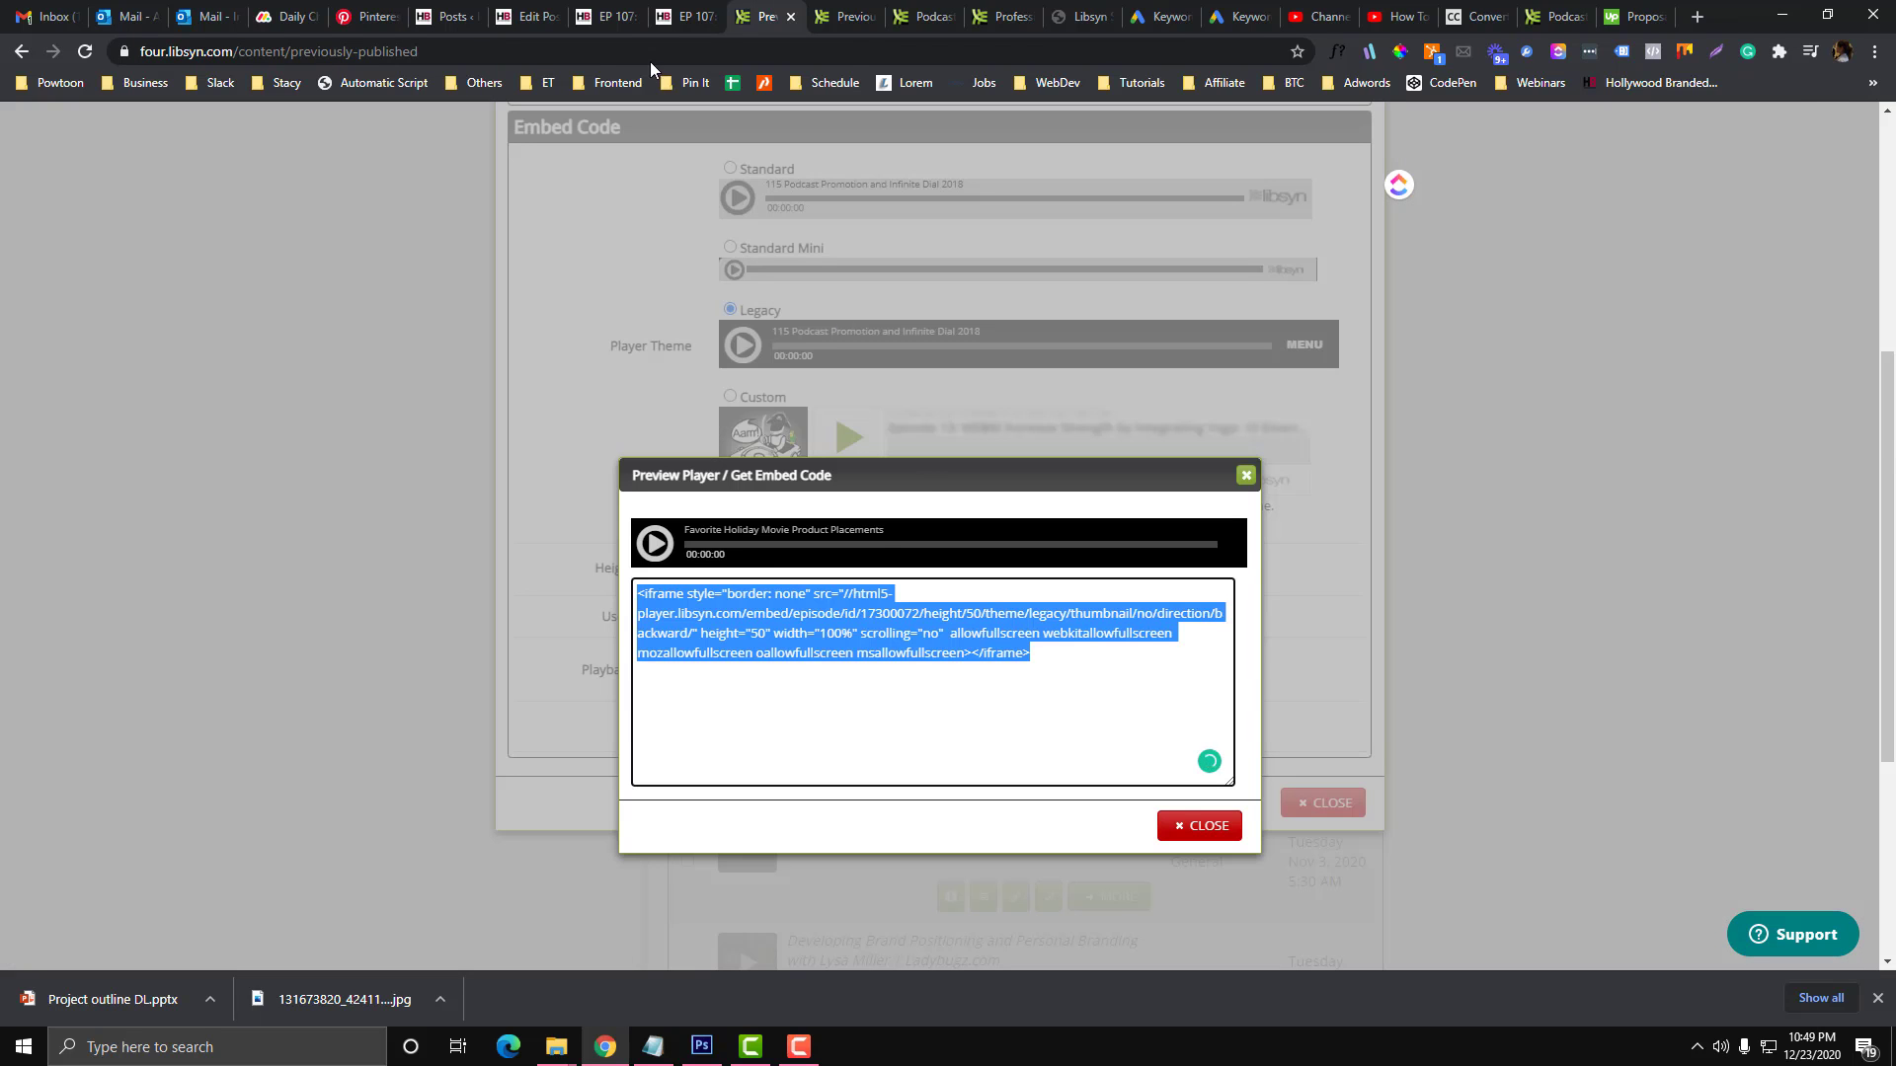
left_click(609, 17)
left_click(528, 17)
triple_click(289, 459)
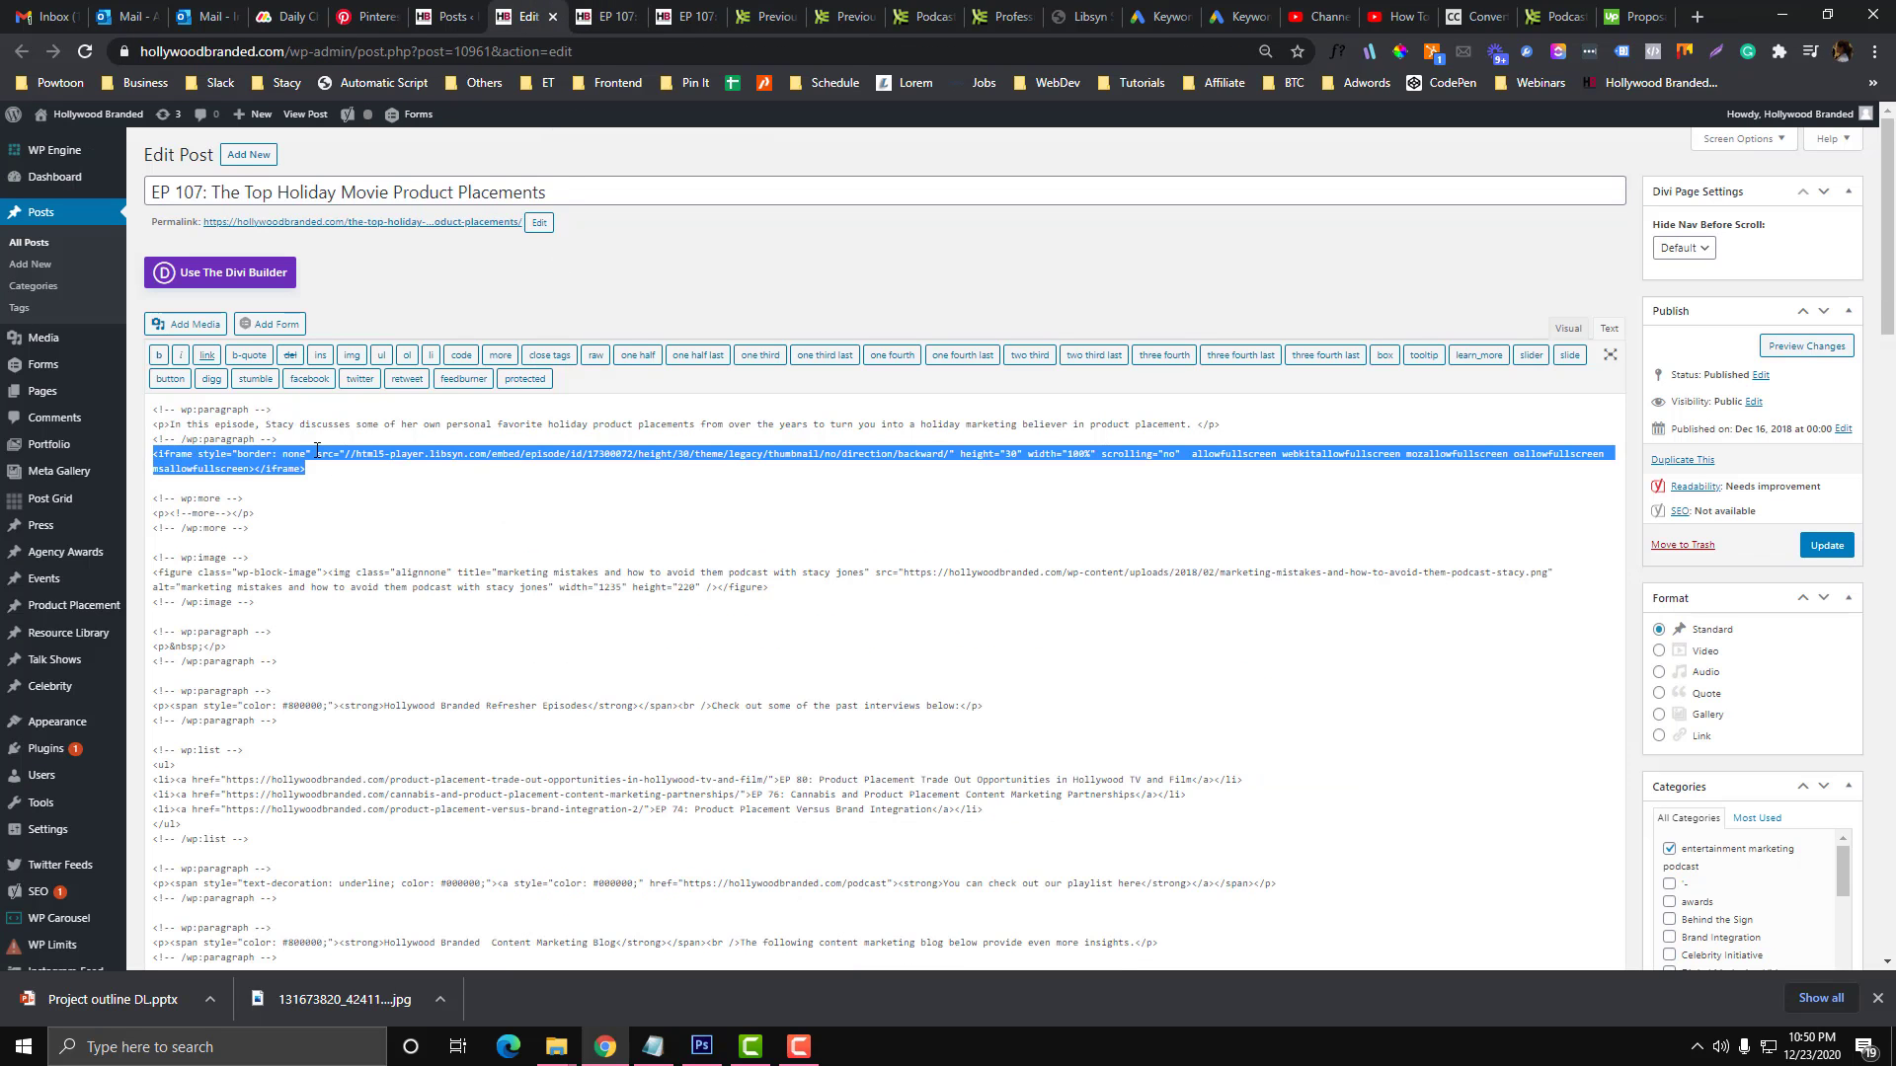
type("<iframe style=\"border: none\" src=\"//html5-player.libsyn.com/embed/episode/id/17300072/height/50/theme/legacy/thumbnail/no/direction/backward/\" height=\"50\" width=\"100%\" scrolling=\"no\"  allowfullscreen webkitallowfullscreen mozallowfullscreen oallowfullscreen msallowfullscreen></iframe>")
left_click(1805, 347)
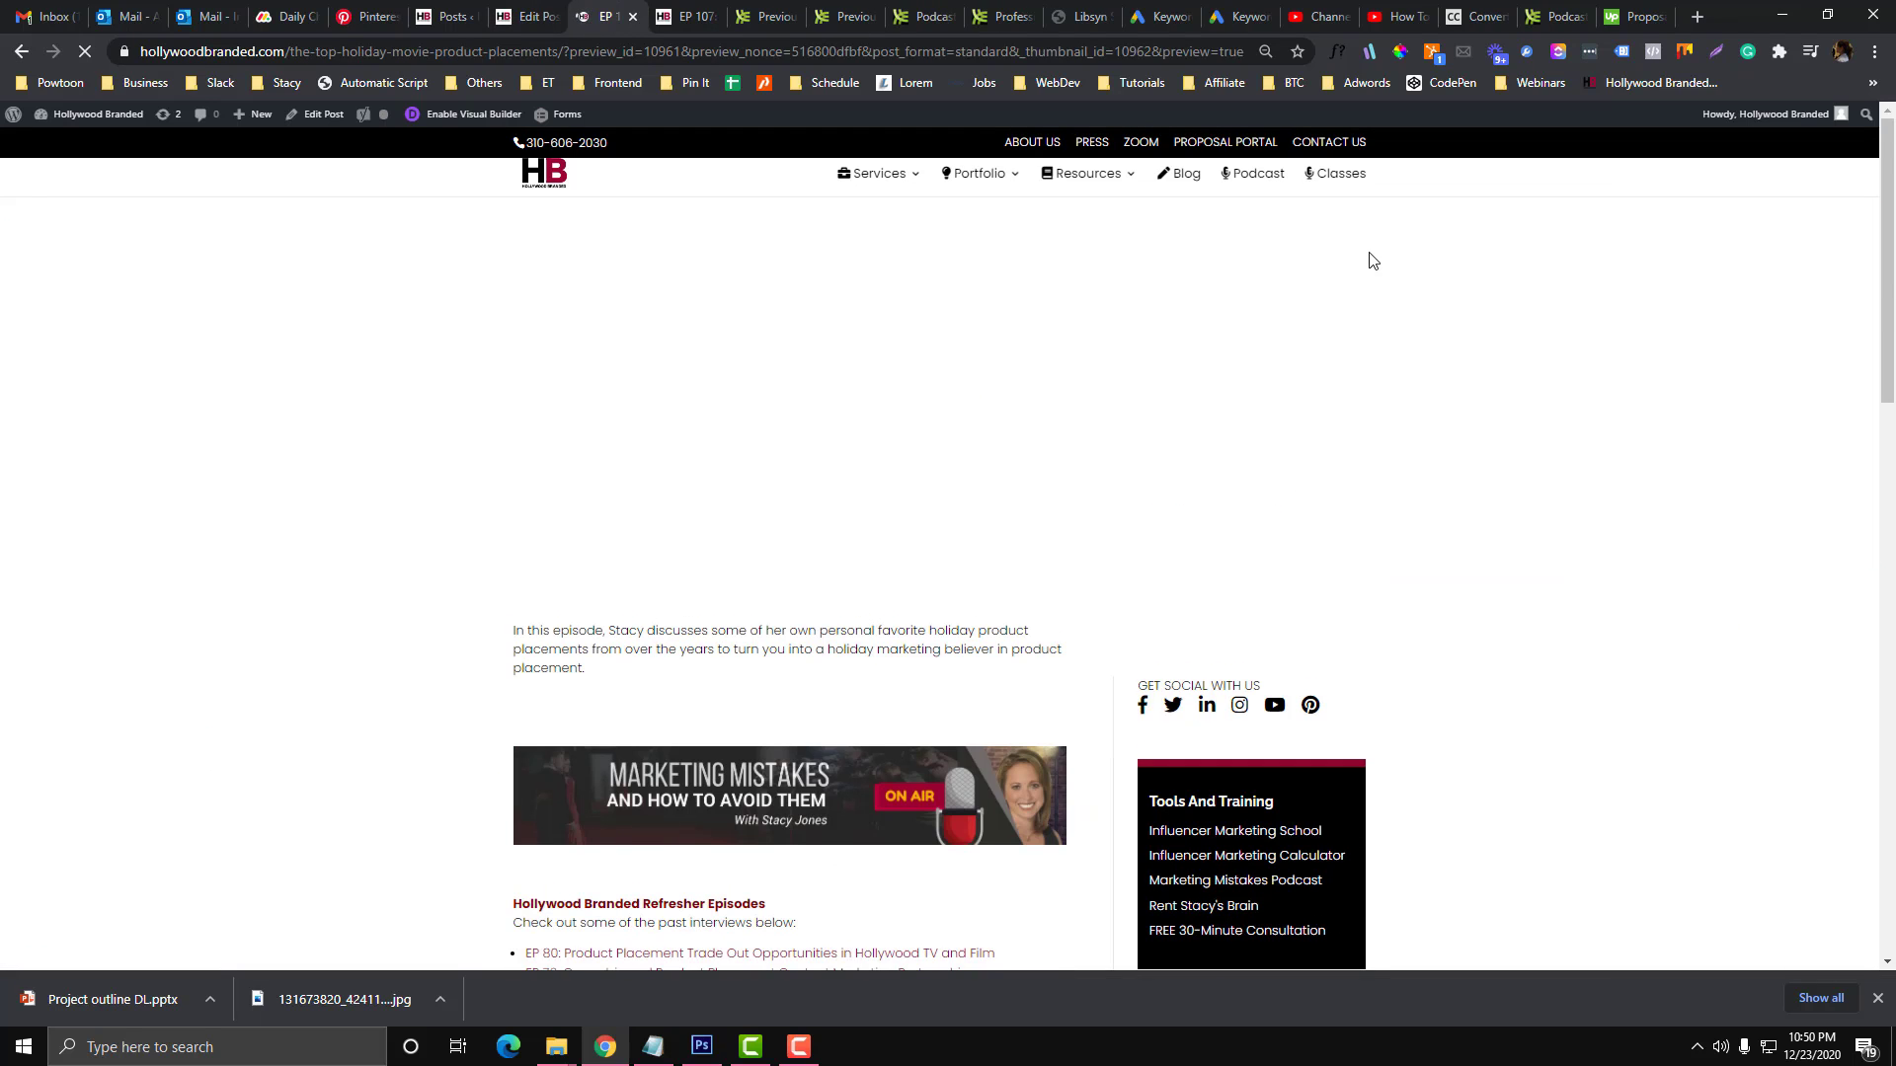
Step: Close Libsyn's embed code preview and select the Custom player theme
scroll(865, 750, "down", 3)
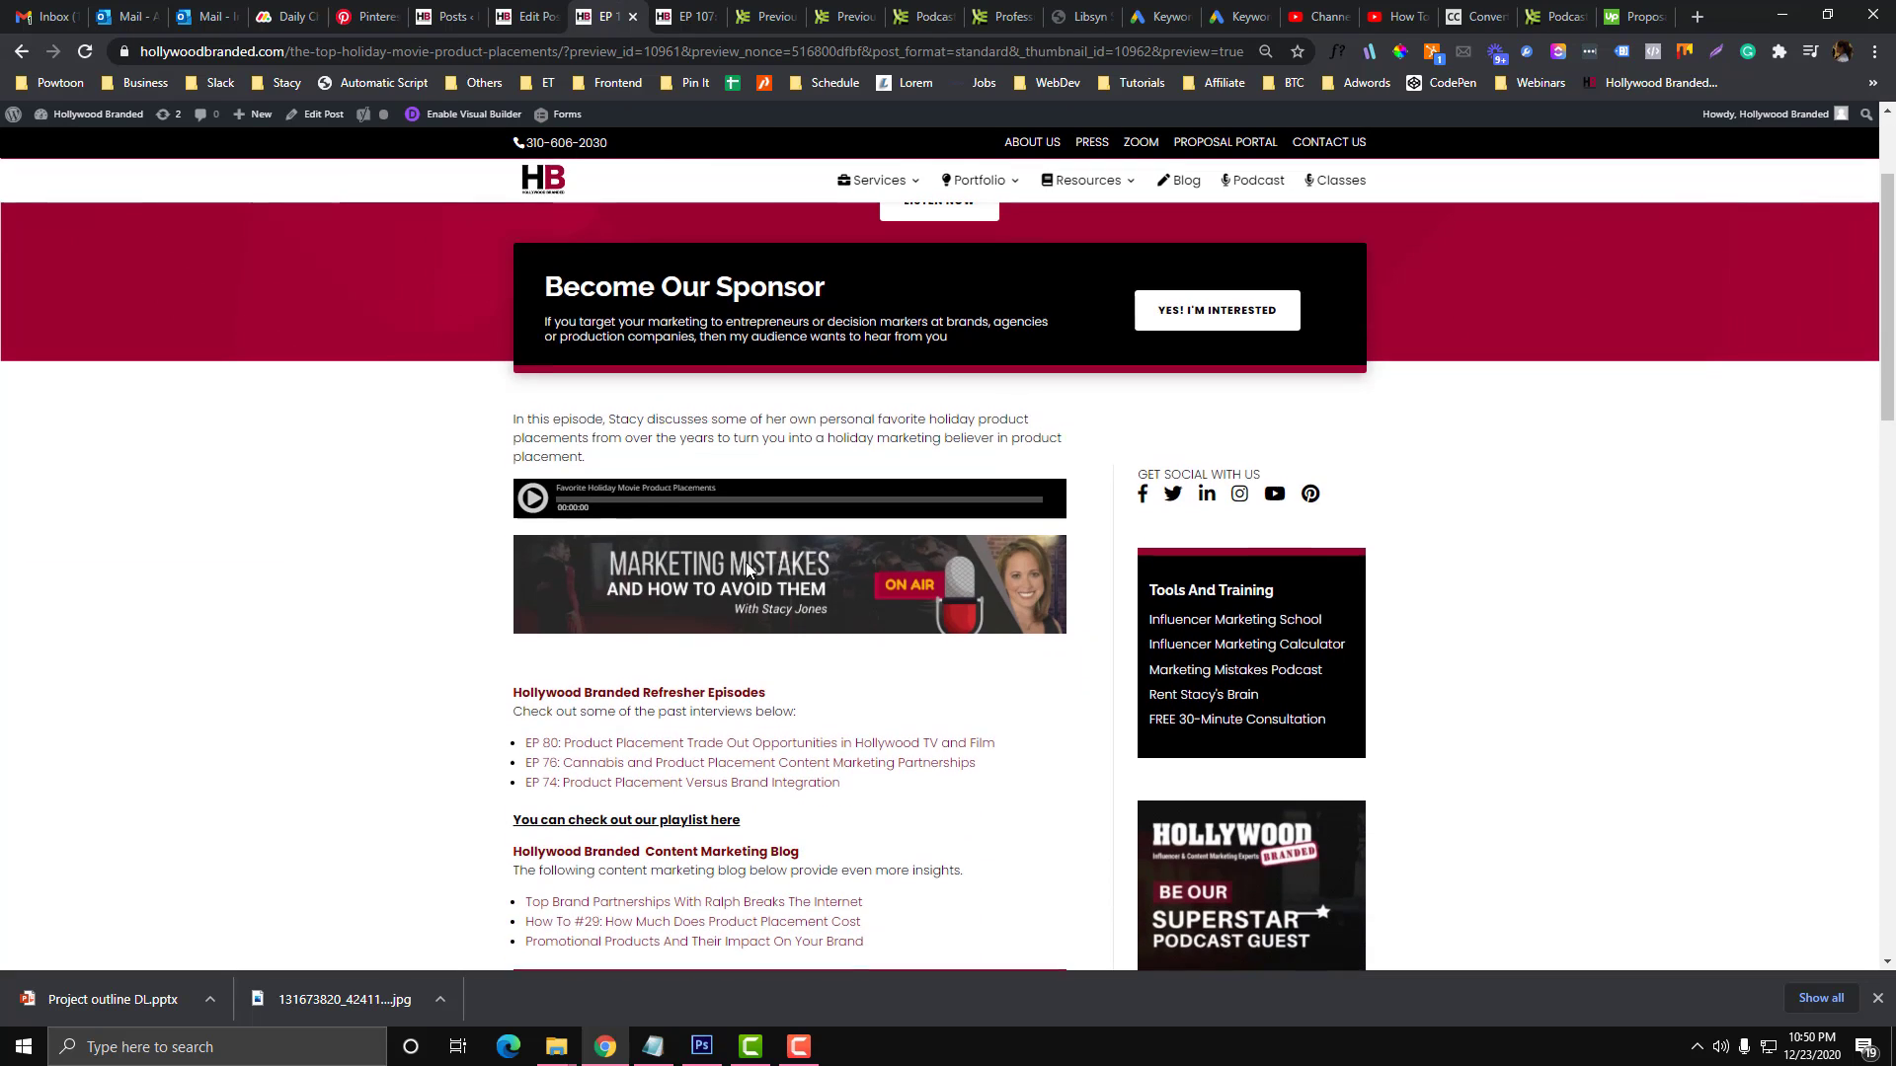
left_click(755, 15)
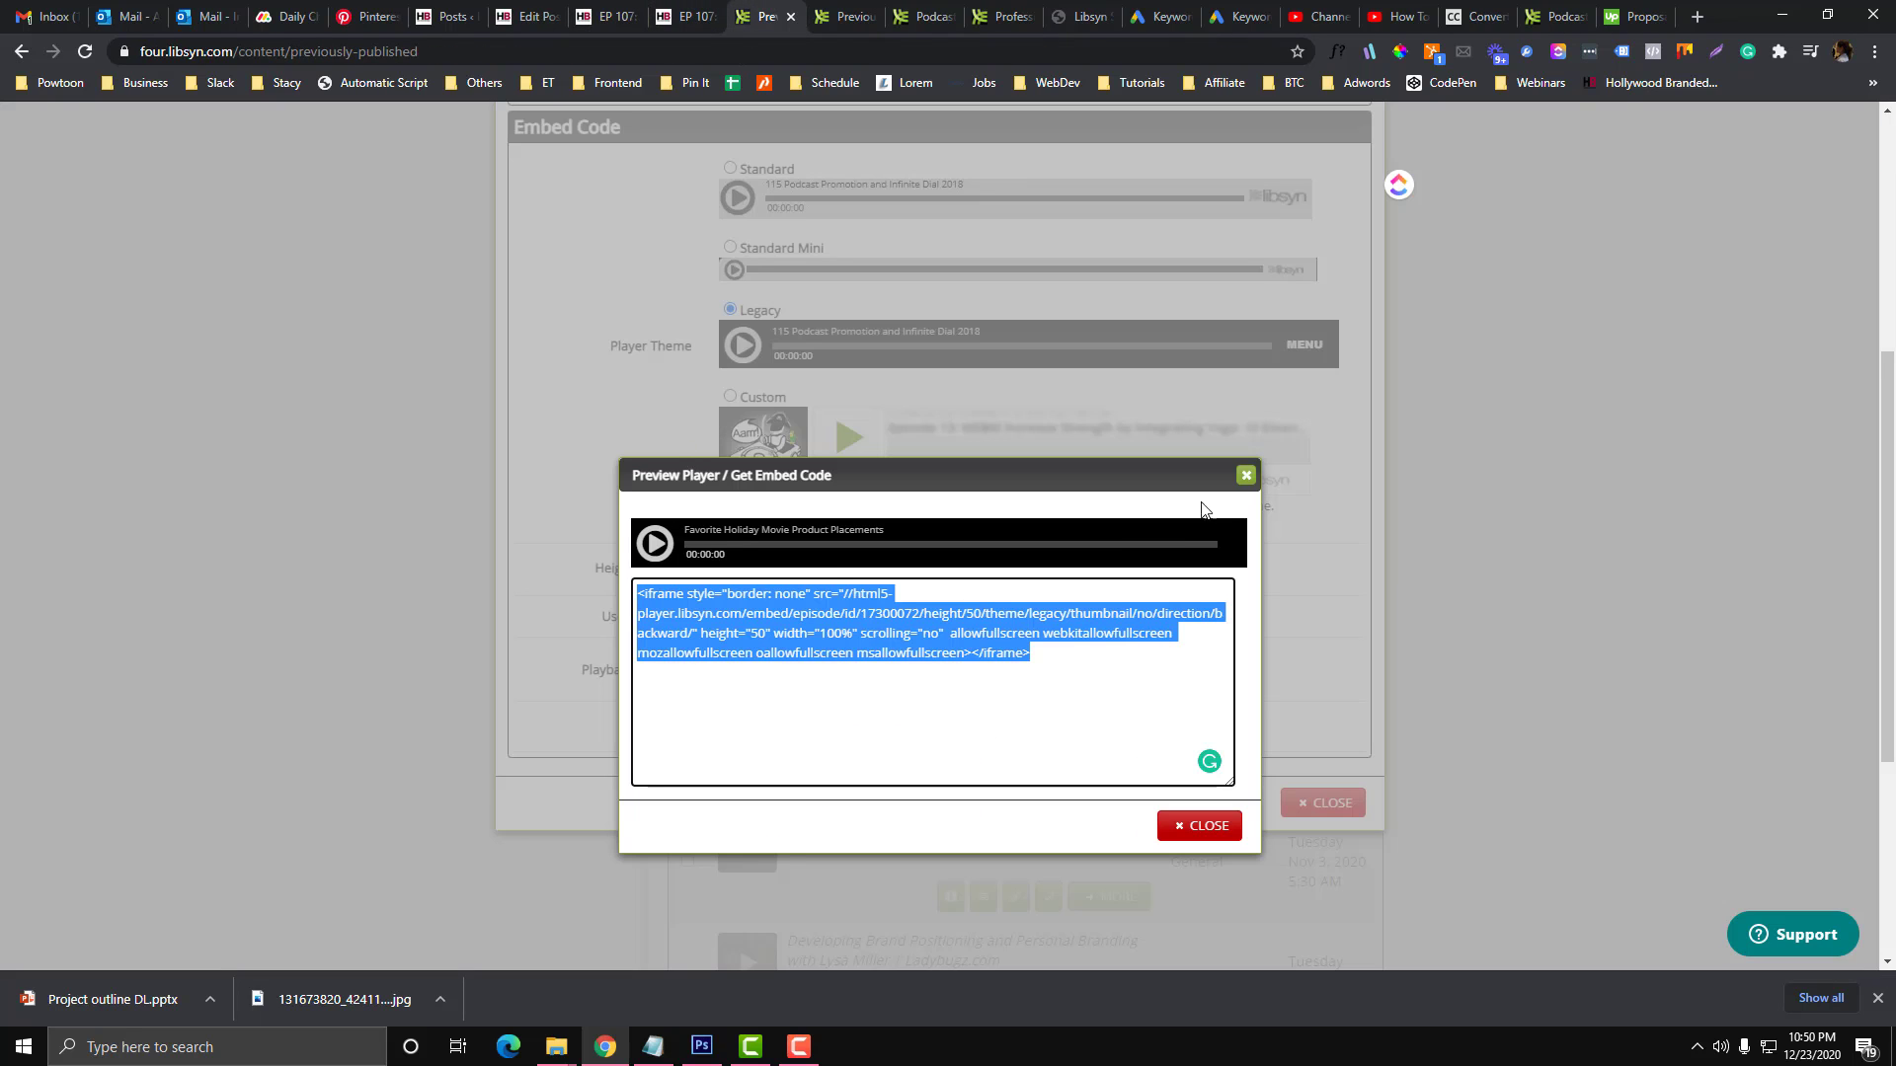
left_click(1245, 475)
left_click(729, 397)
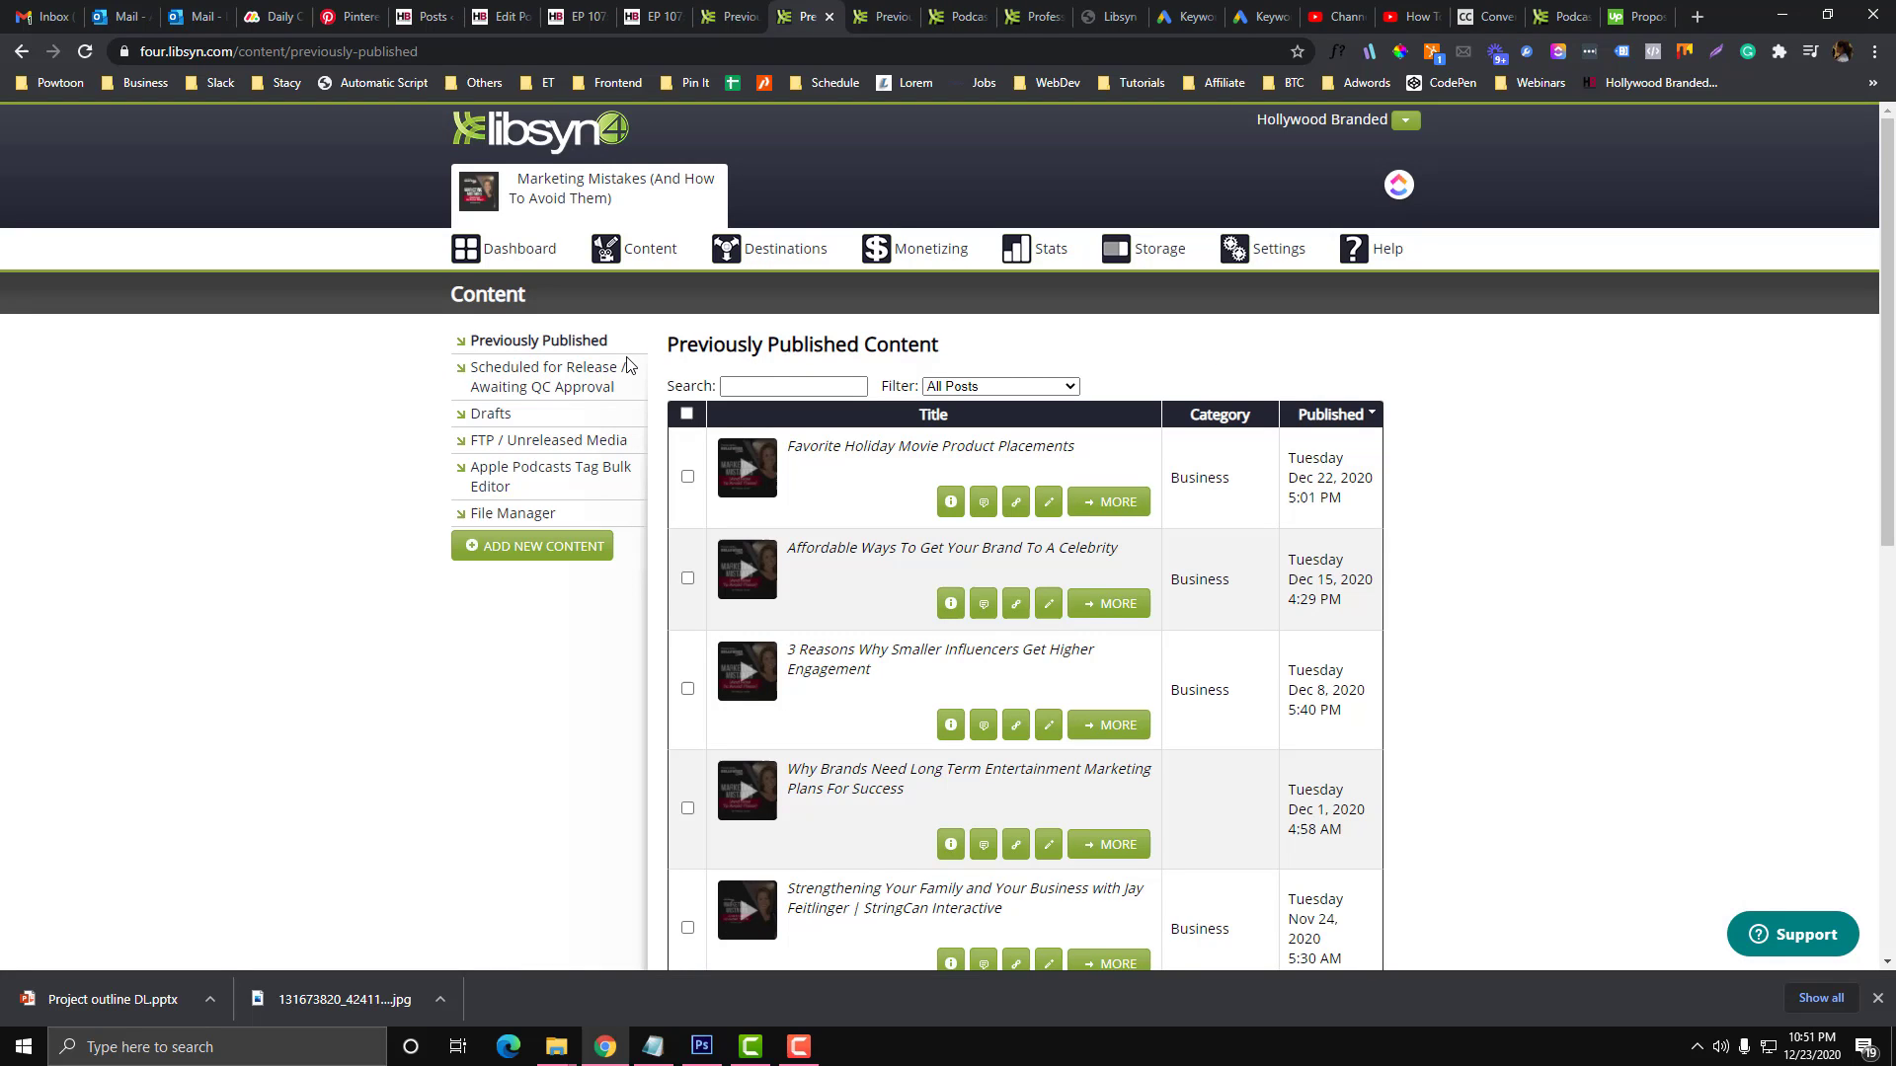
left_click(592, 375)
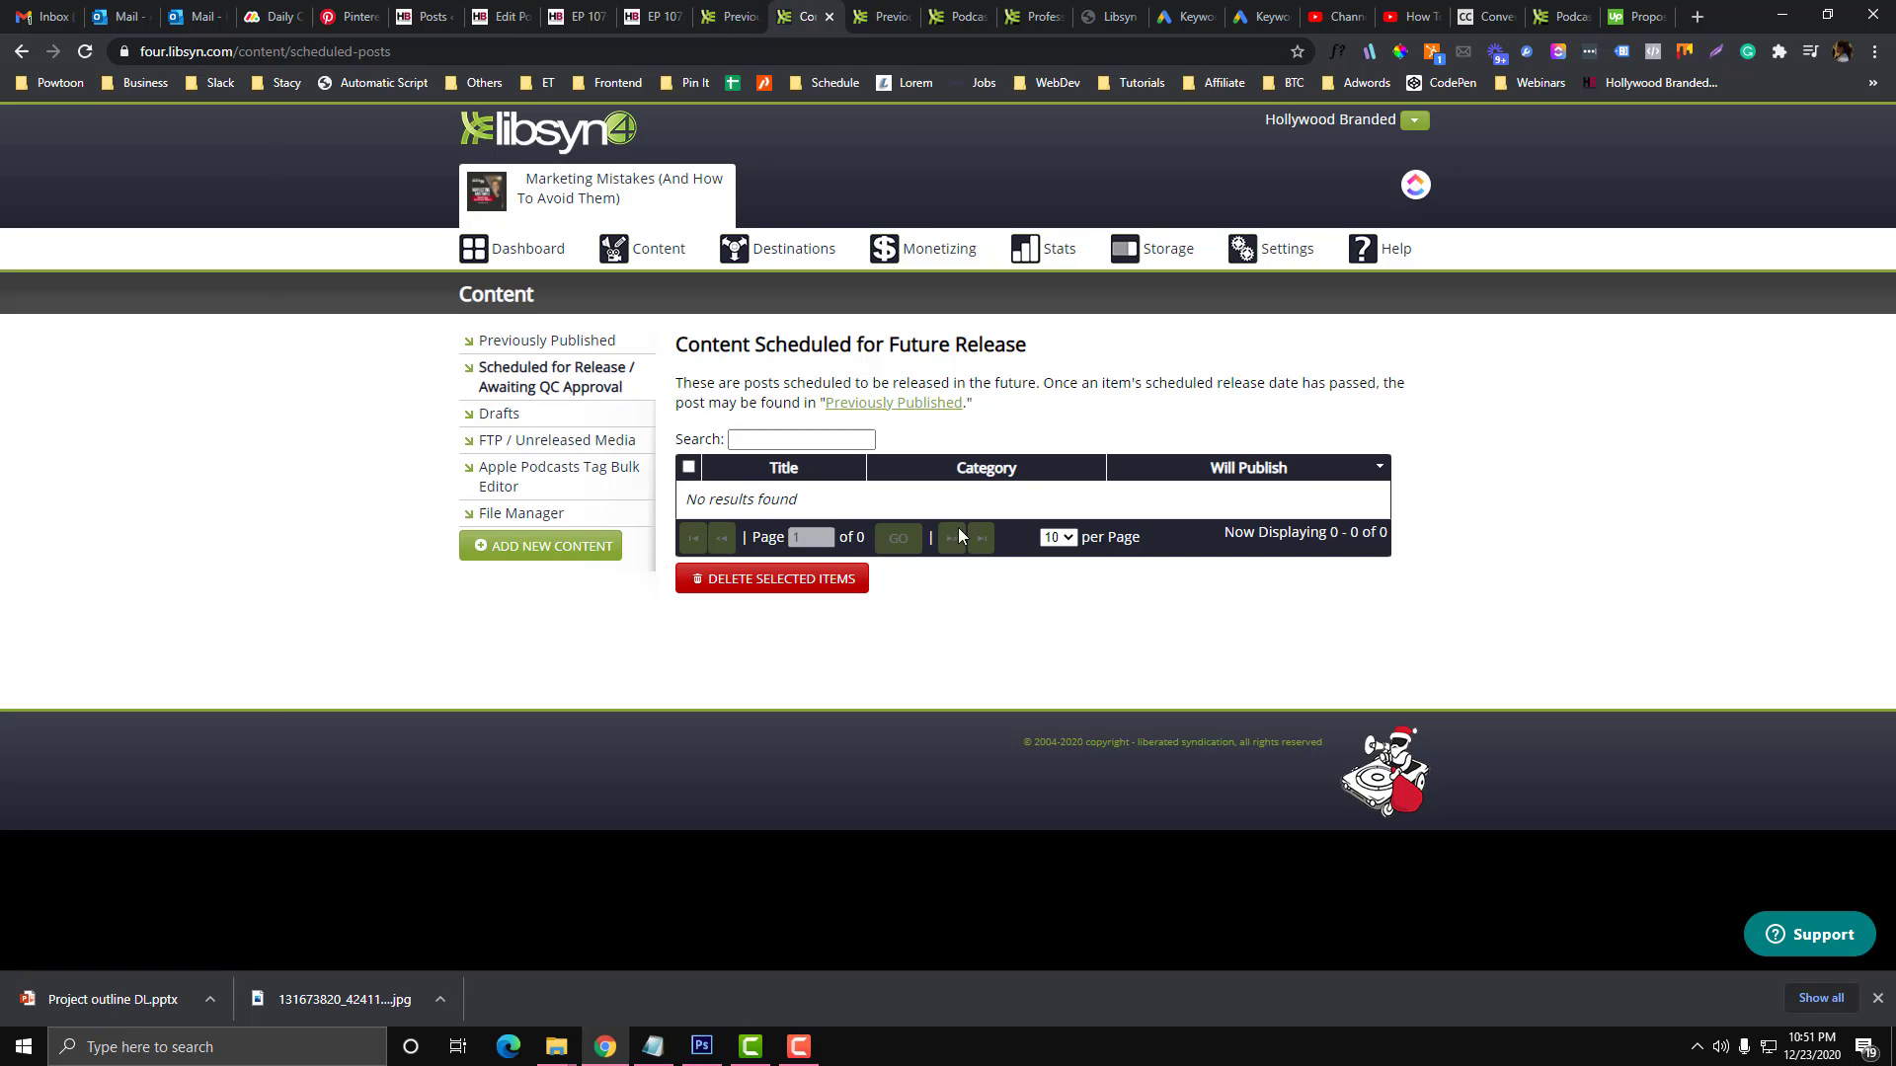
left_click(558, 340)
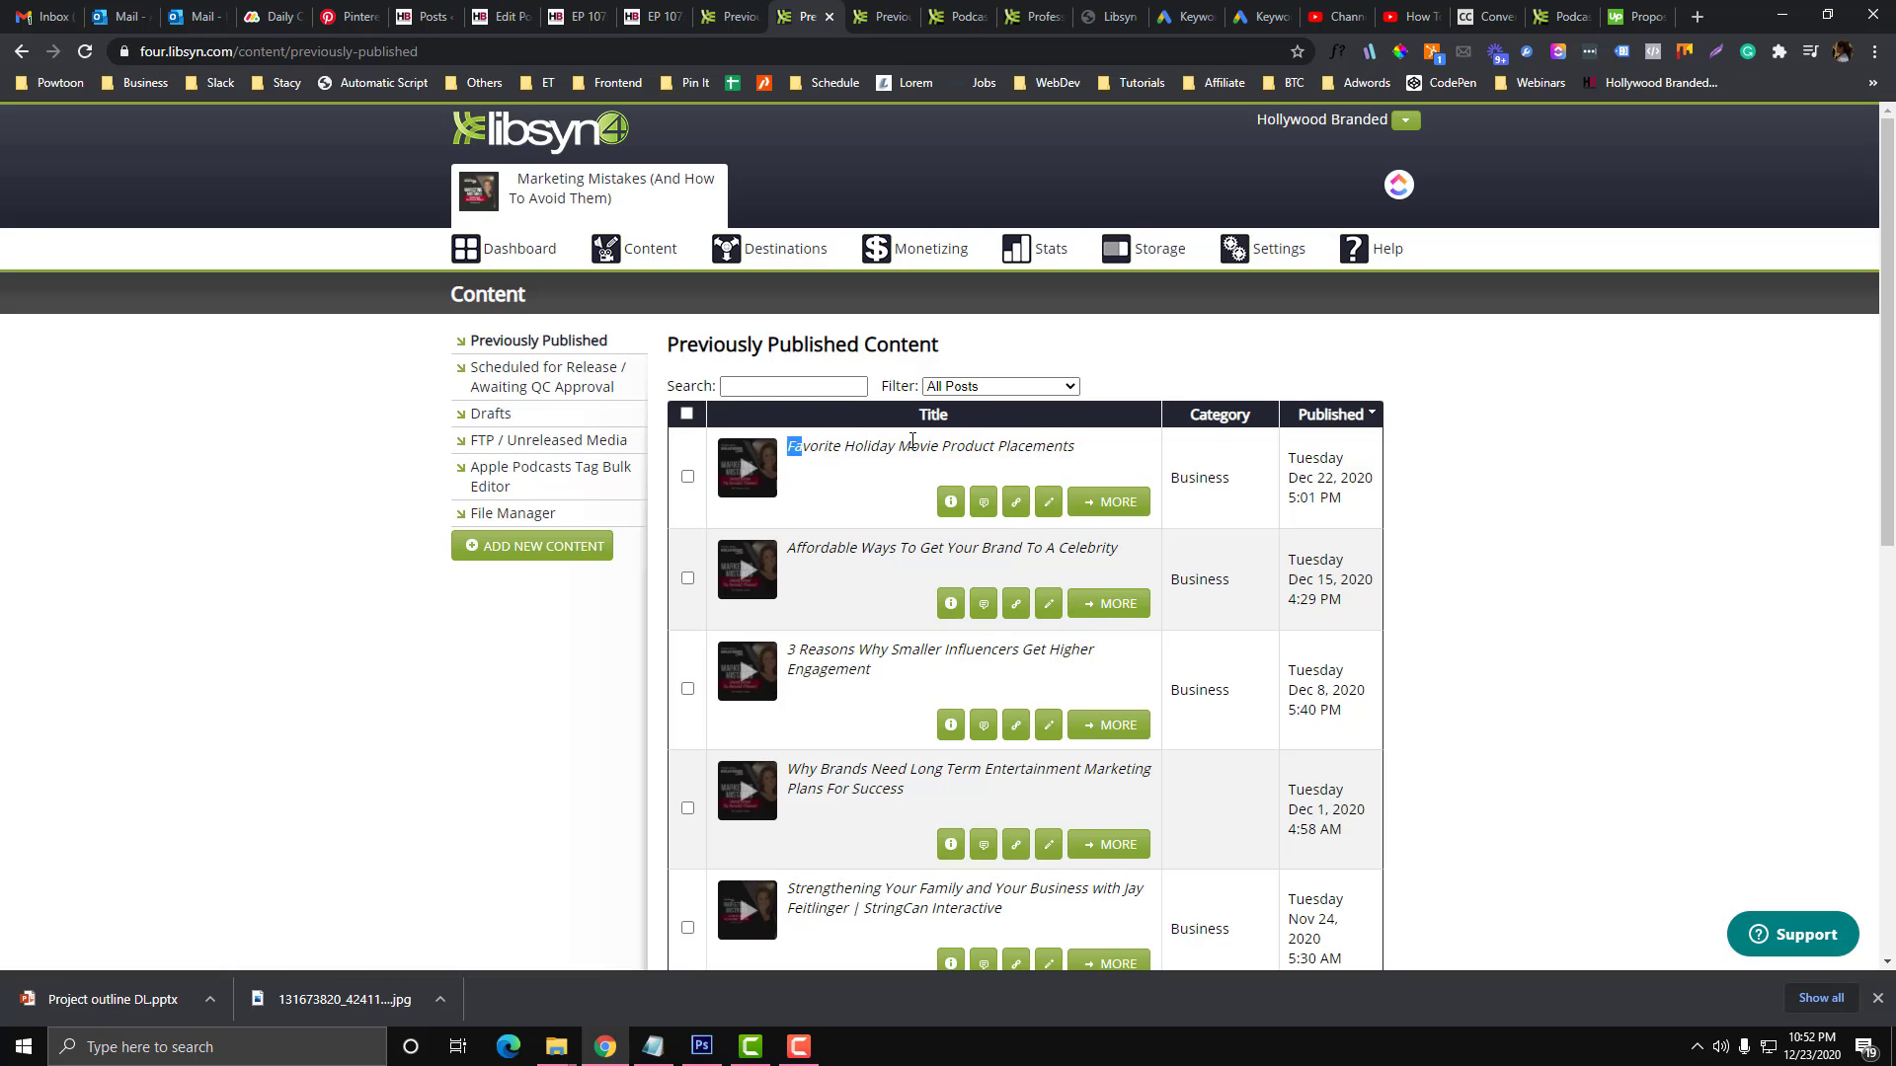
Step: Select the first episode's title, check the live episode page, and return to Libsyn's list
left_click_drag(786, 446, 1112, 448)
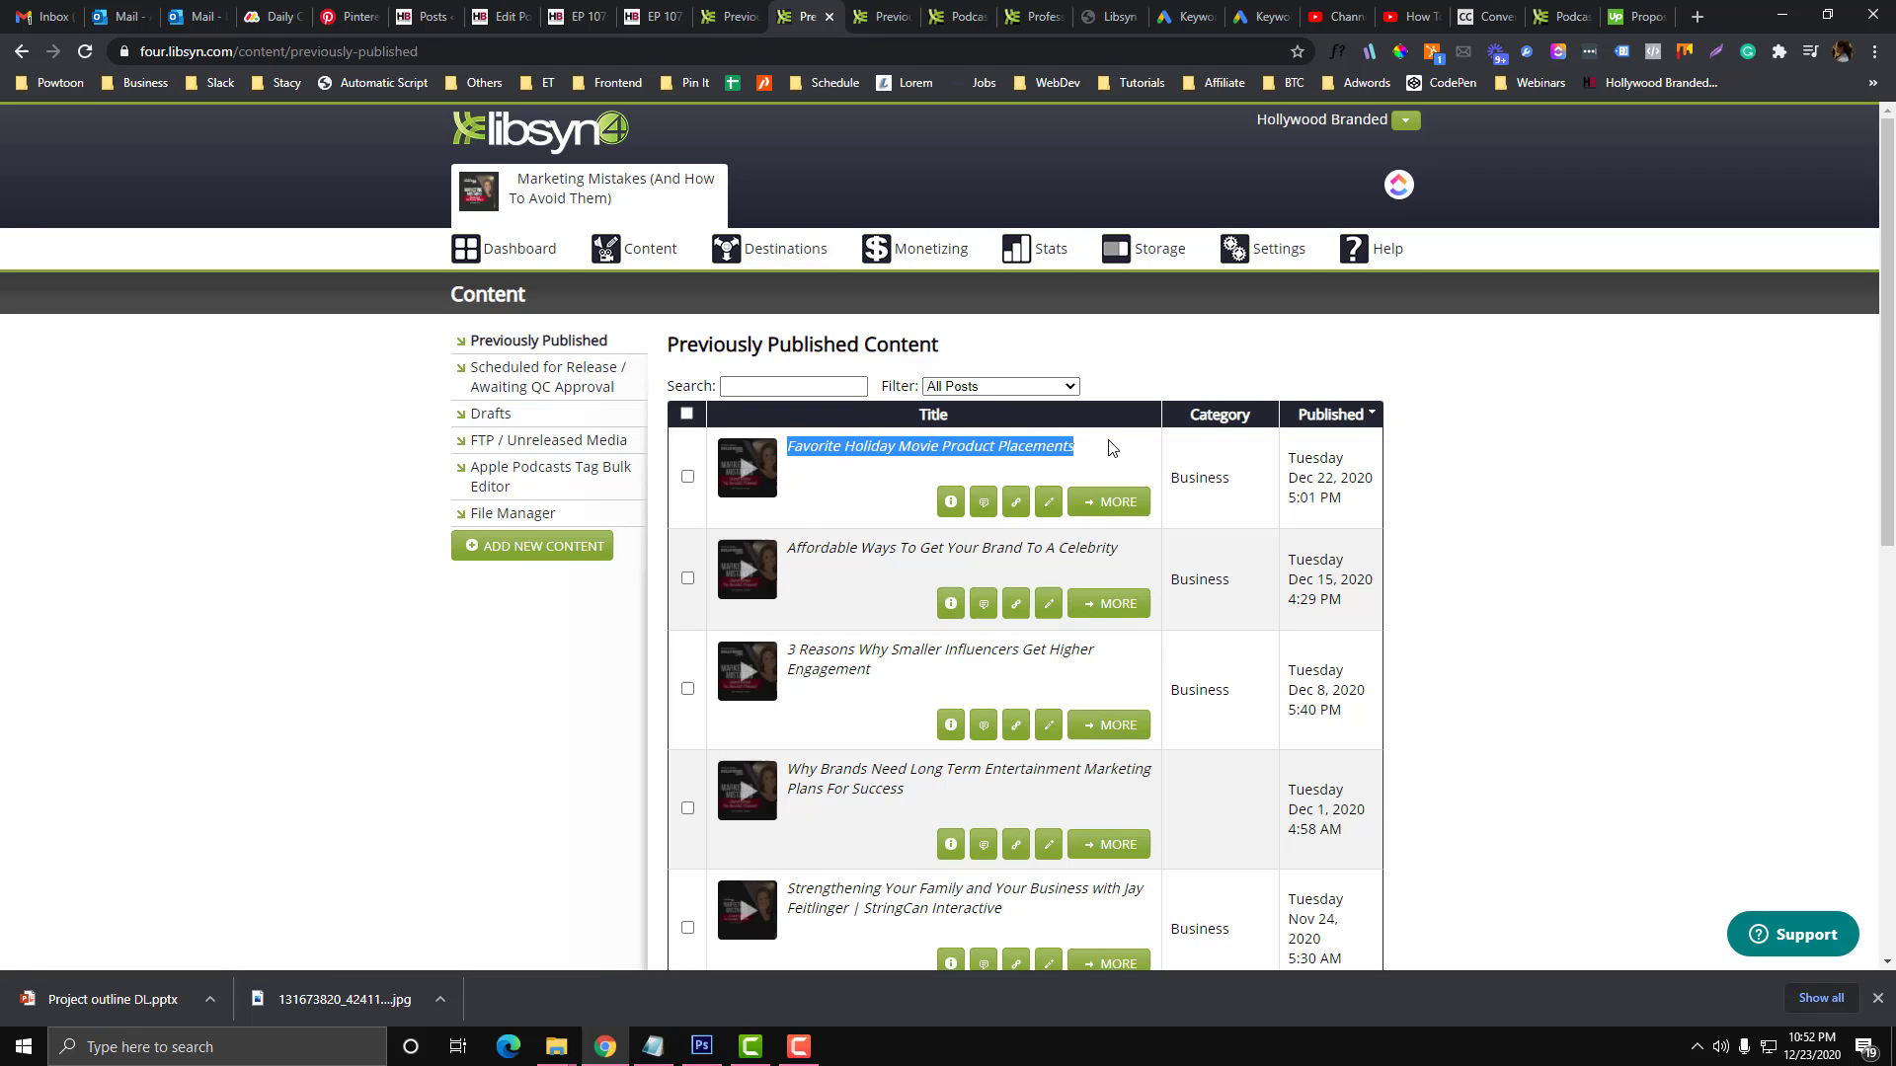
left_click_drag(809, 447, 1103, 463)
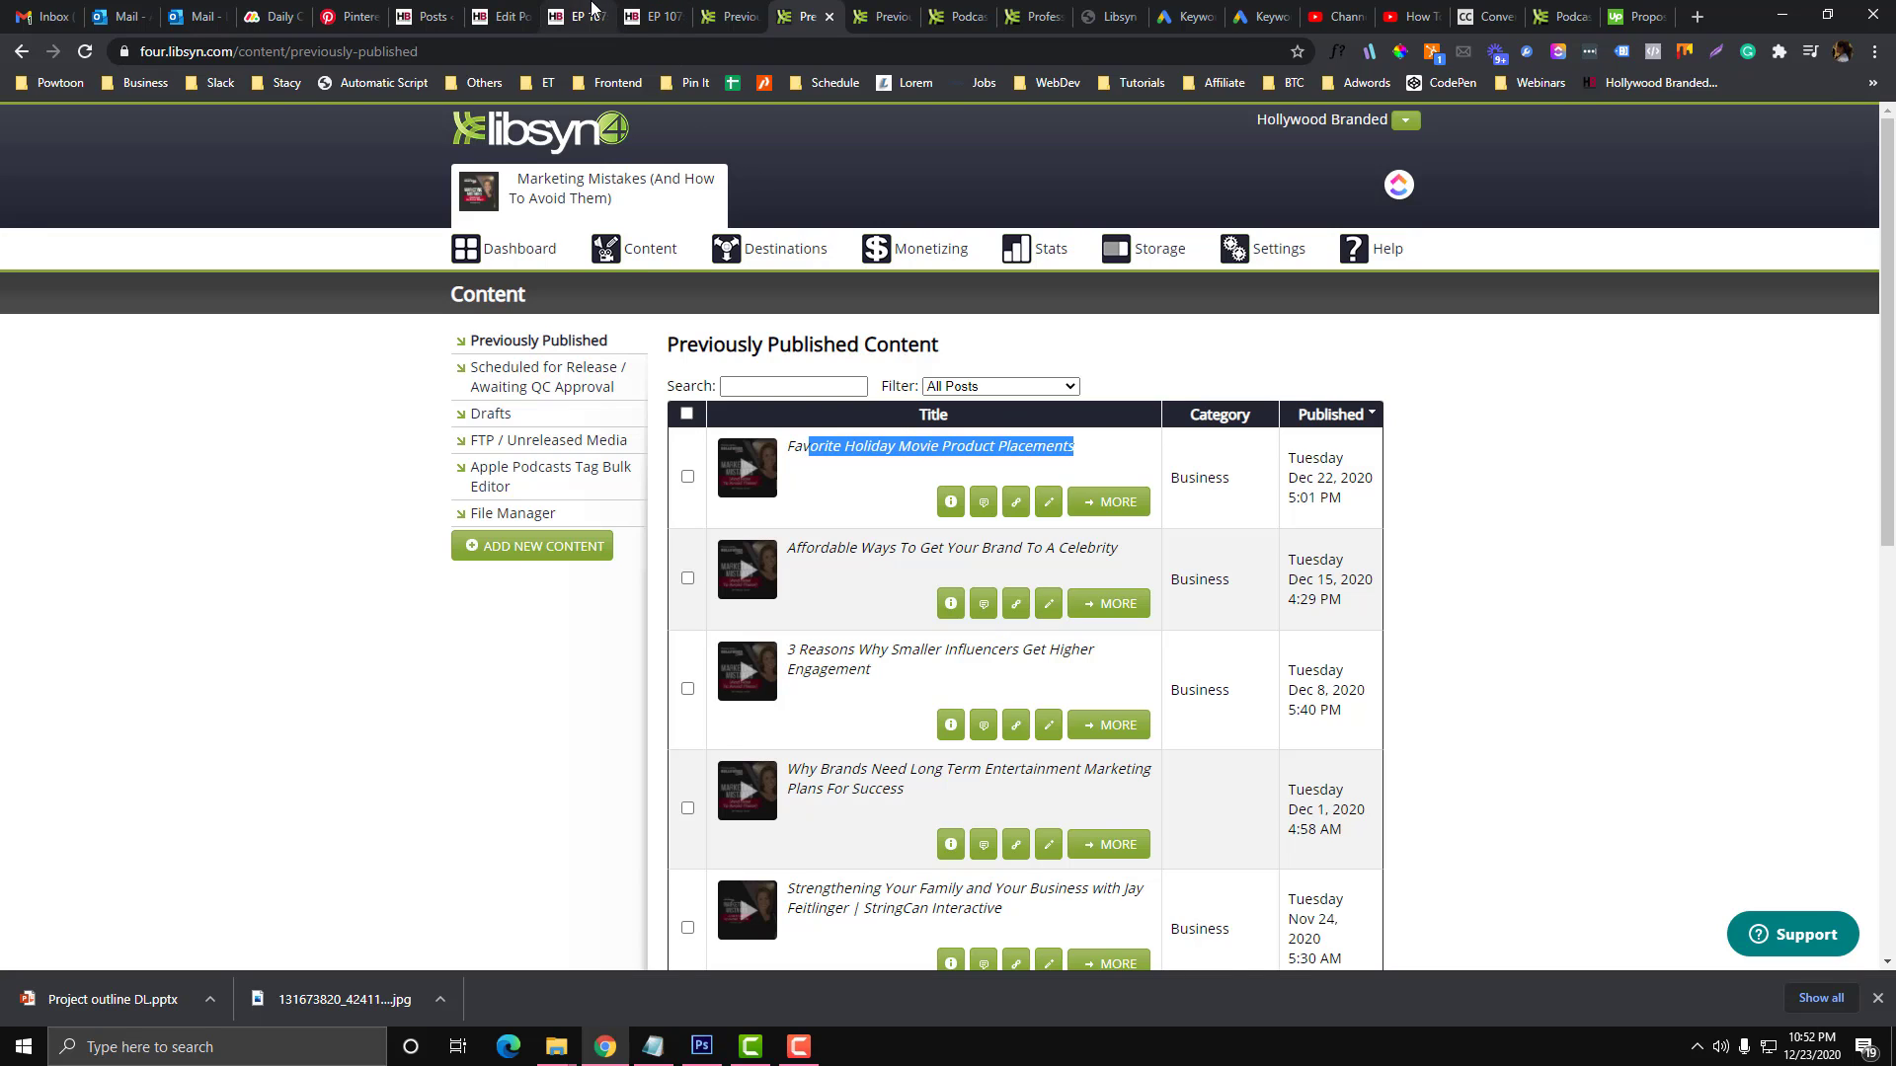
left_click(578, 16)
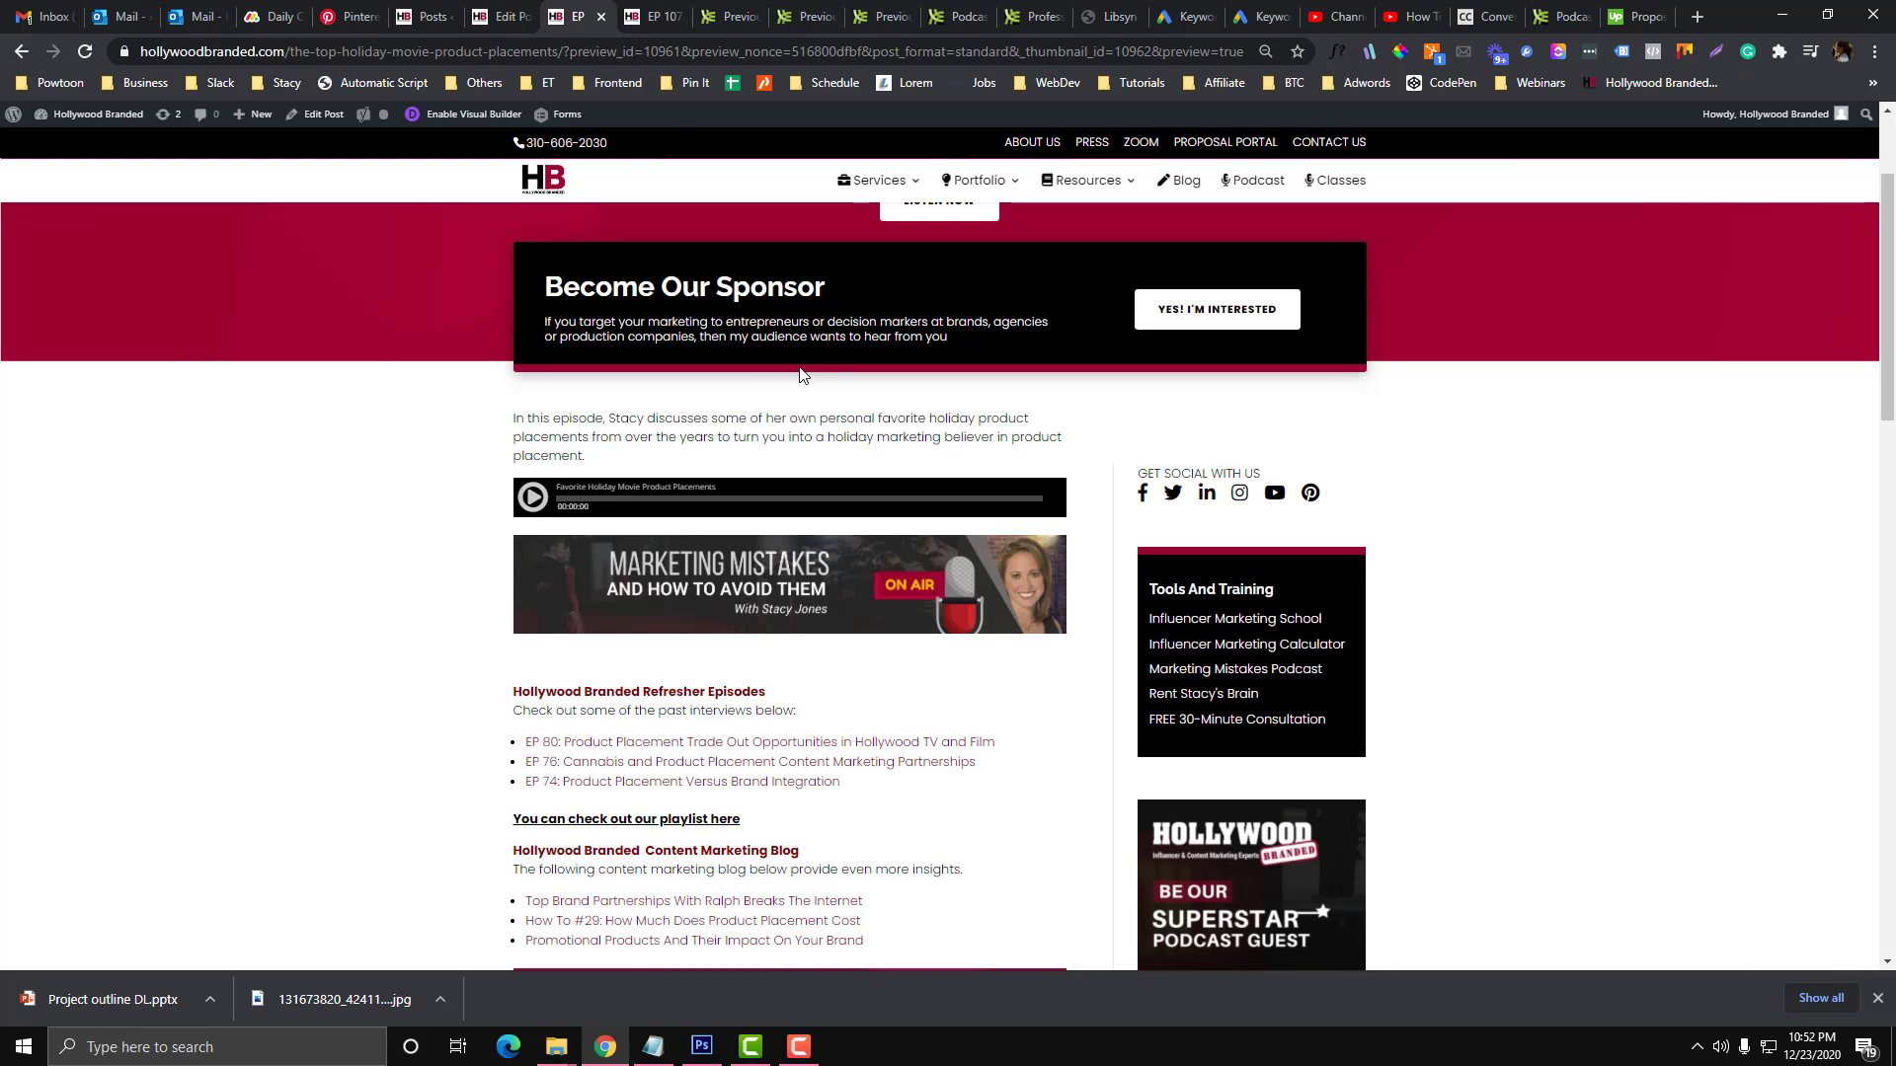
left_click(815, 14)
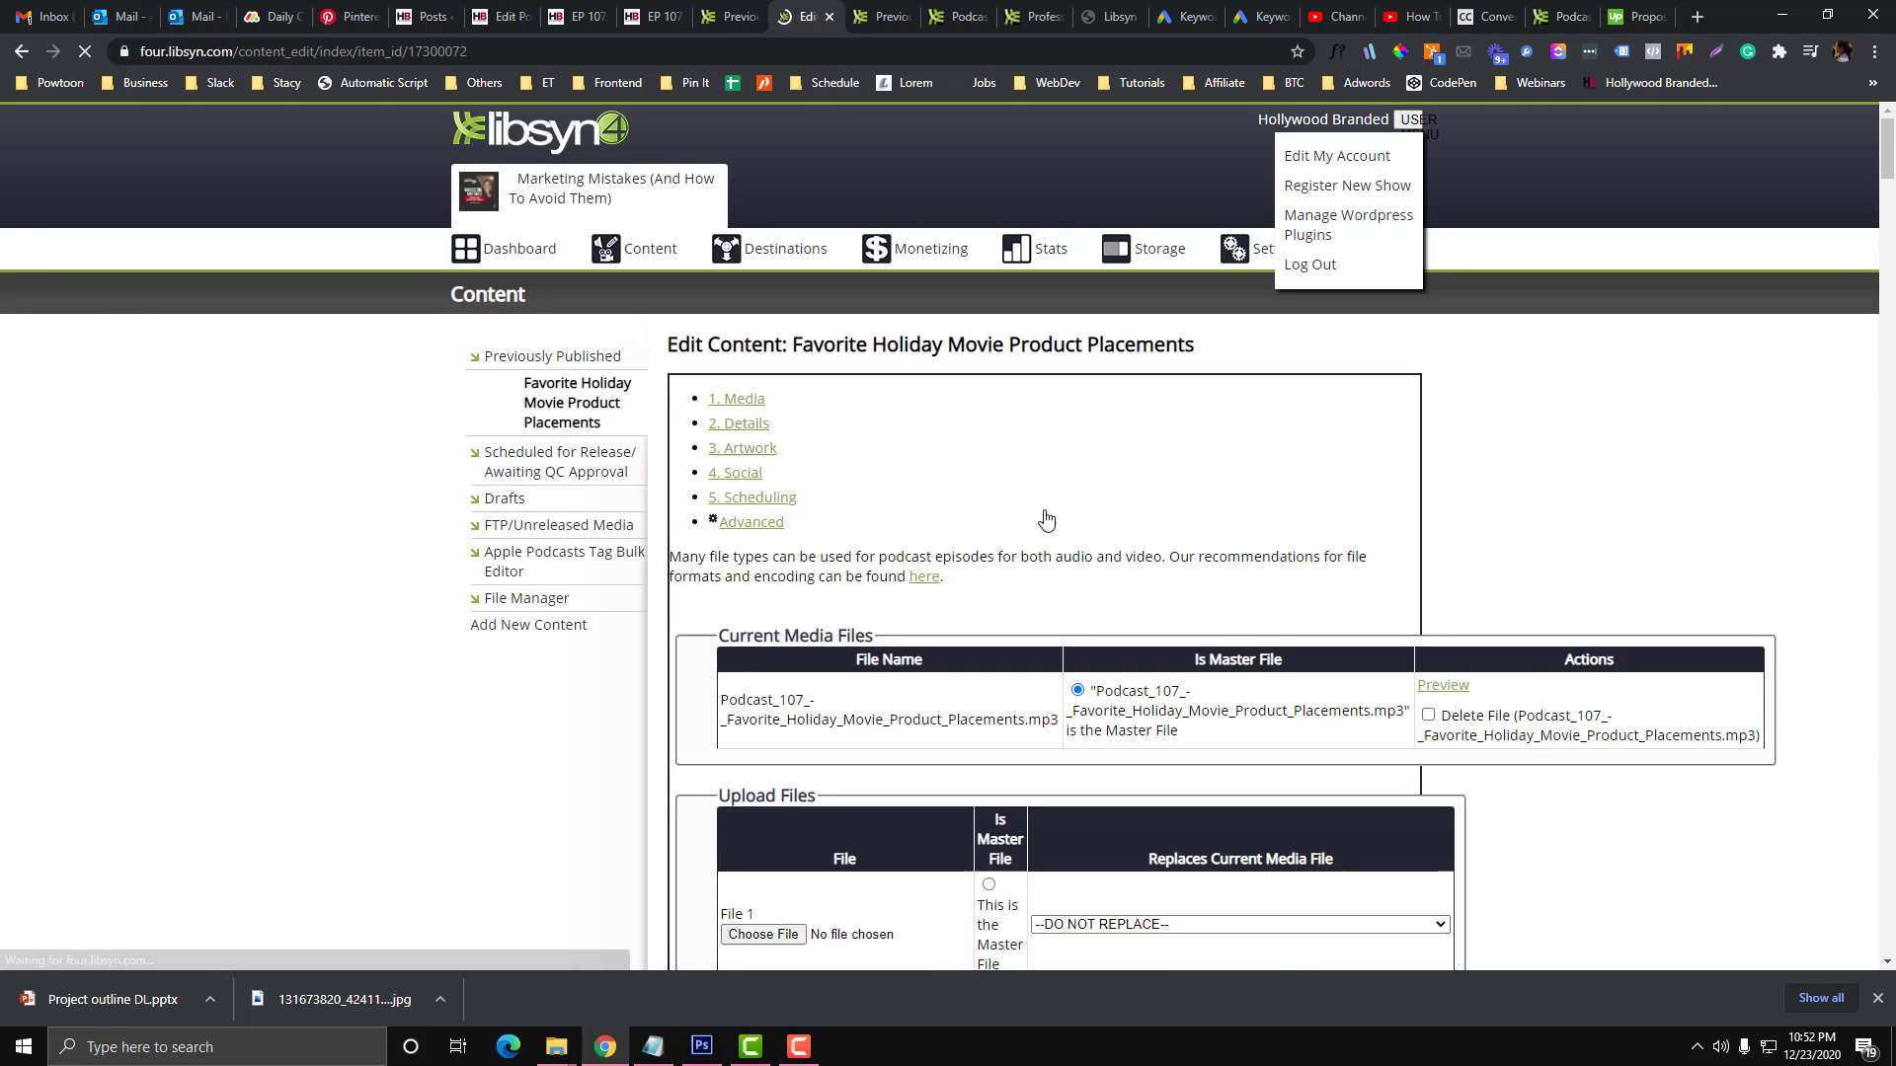
scroll(1047, 516, "down", 4)
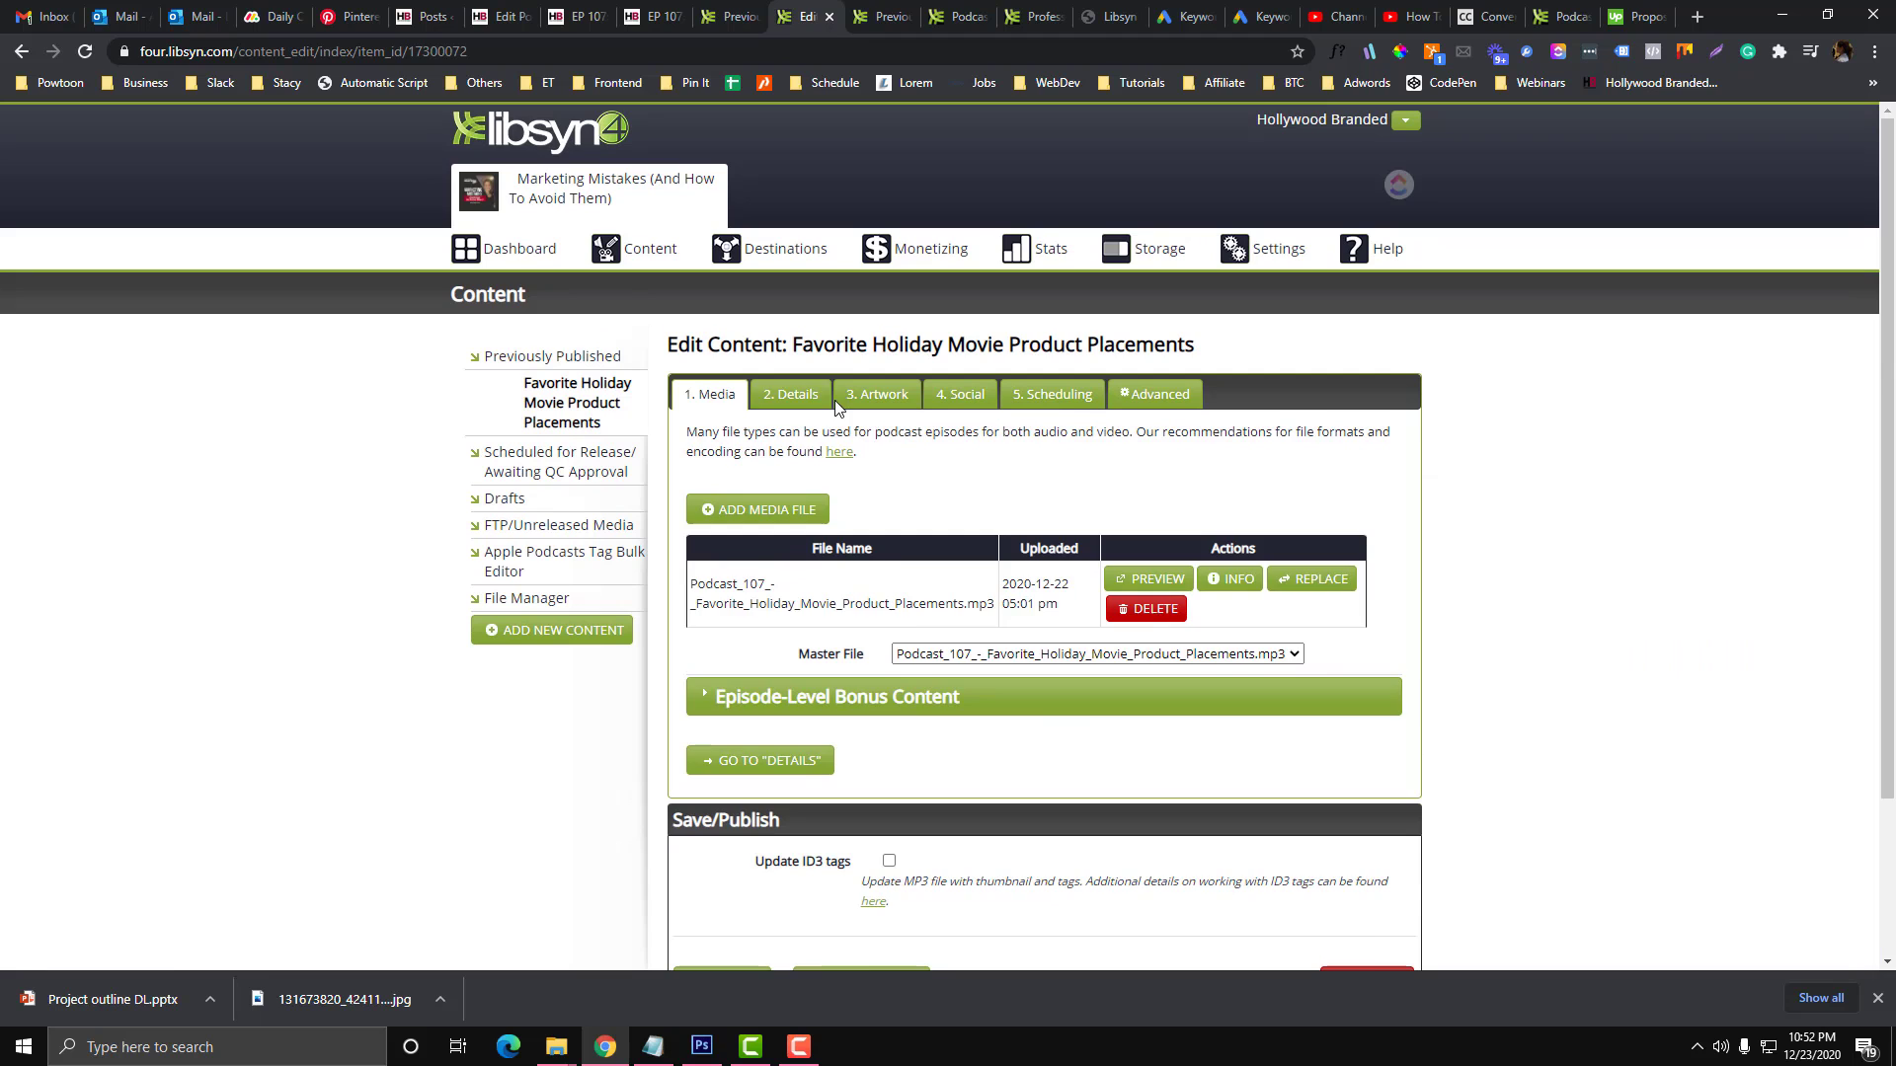
Step: Open the holiday episode for editing and browse its Details, Scheduling, and Advanced tabs
left_click(825, 399)
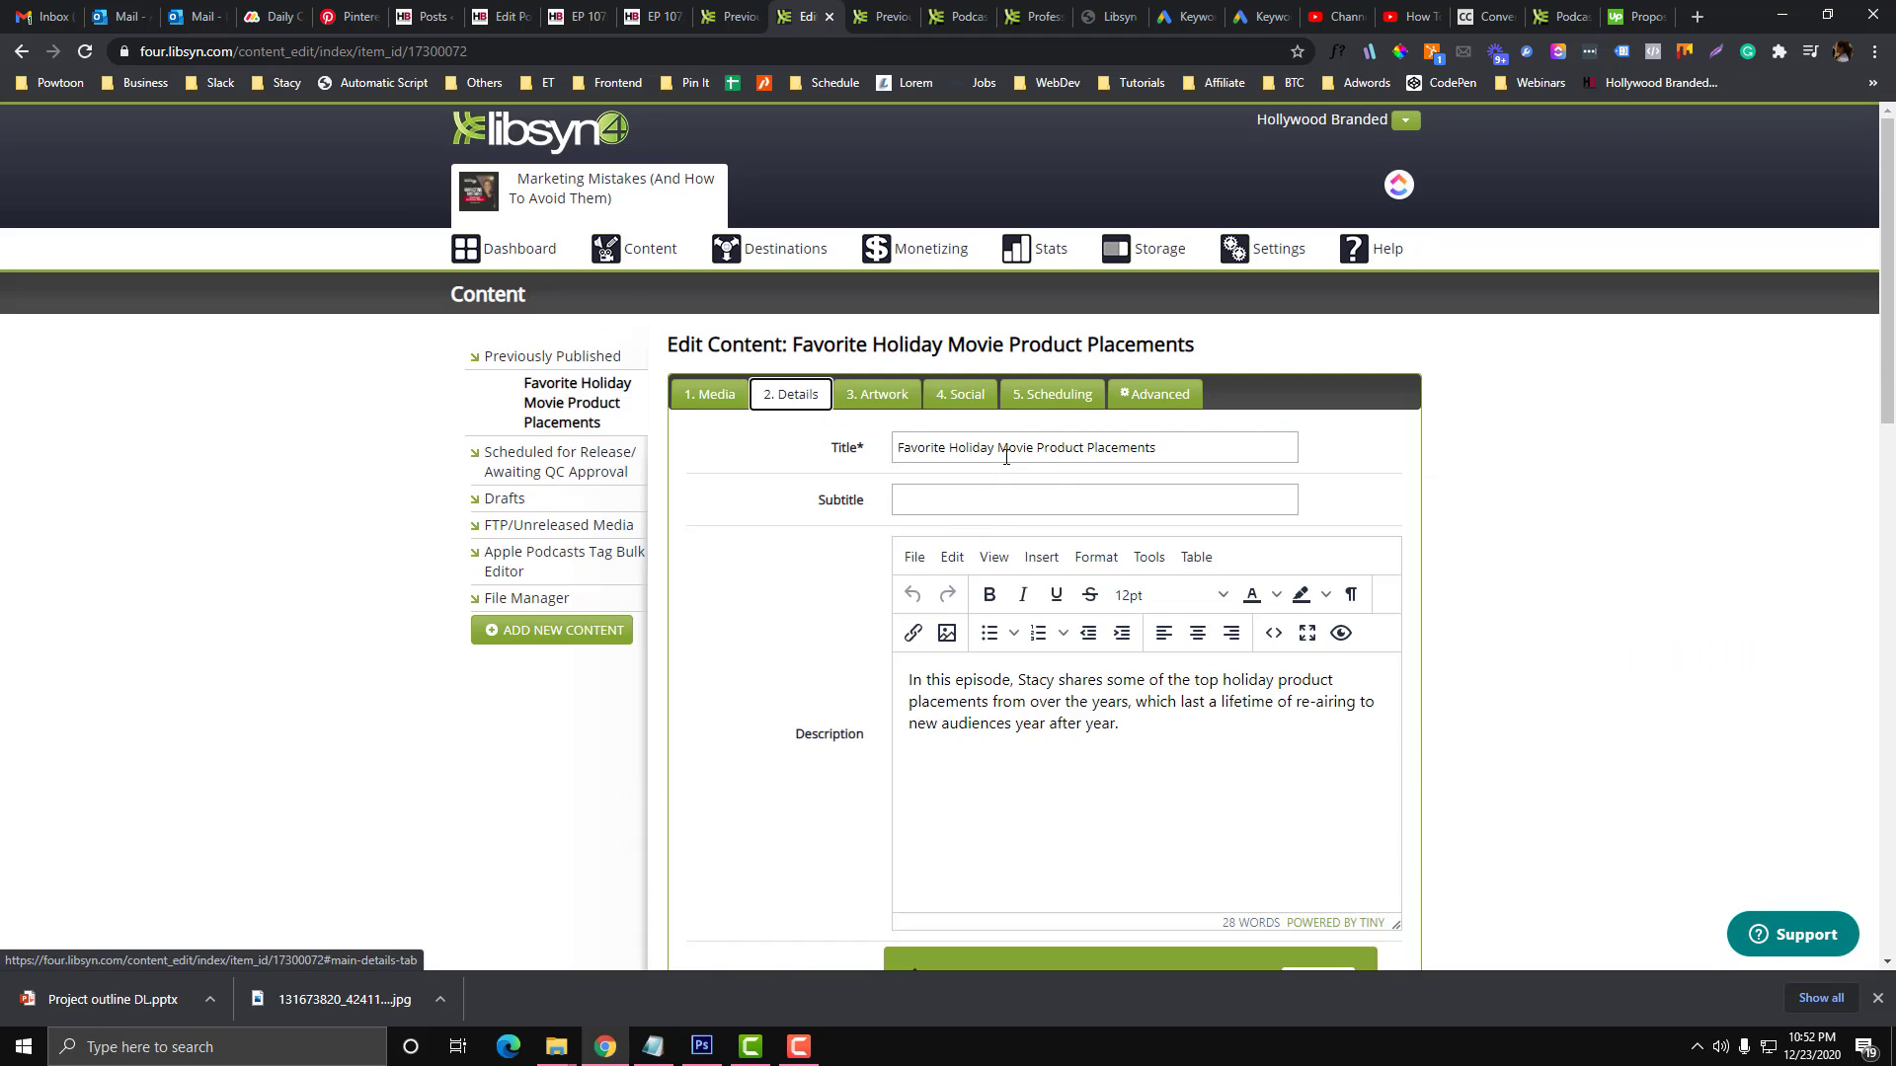
left_click(1015, 450)
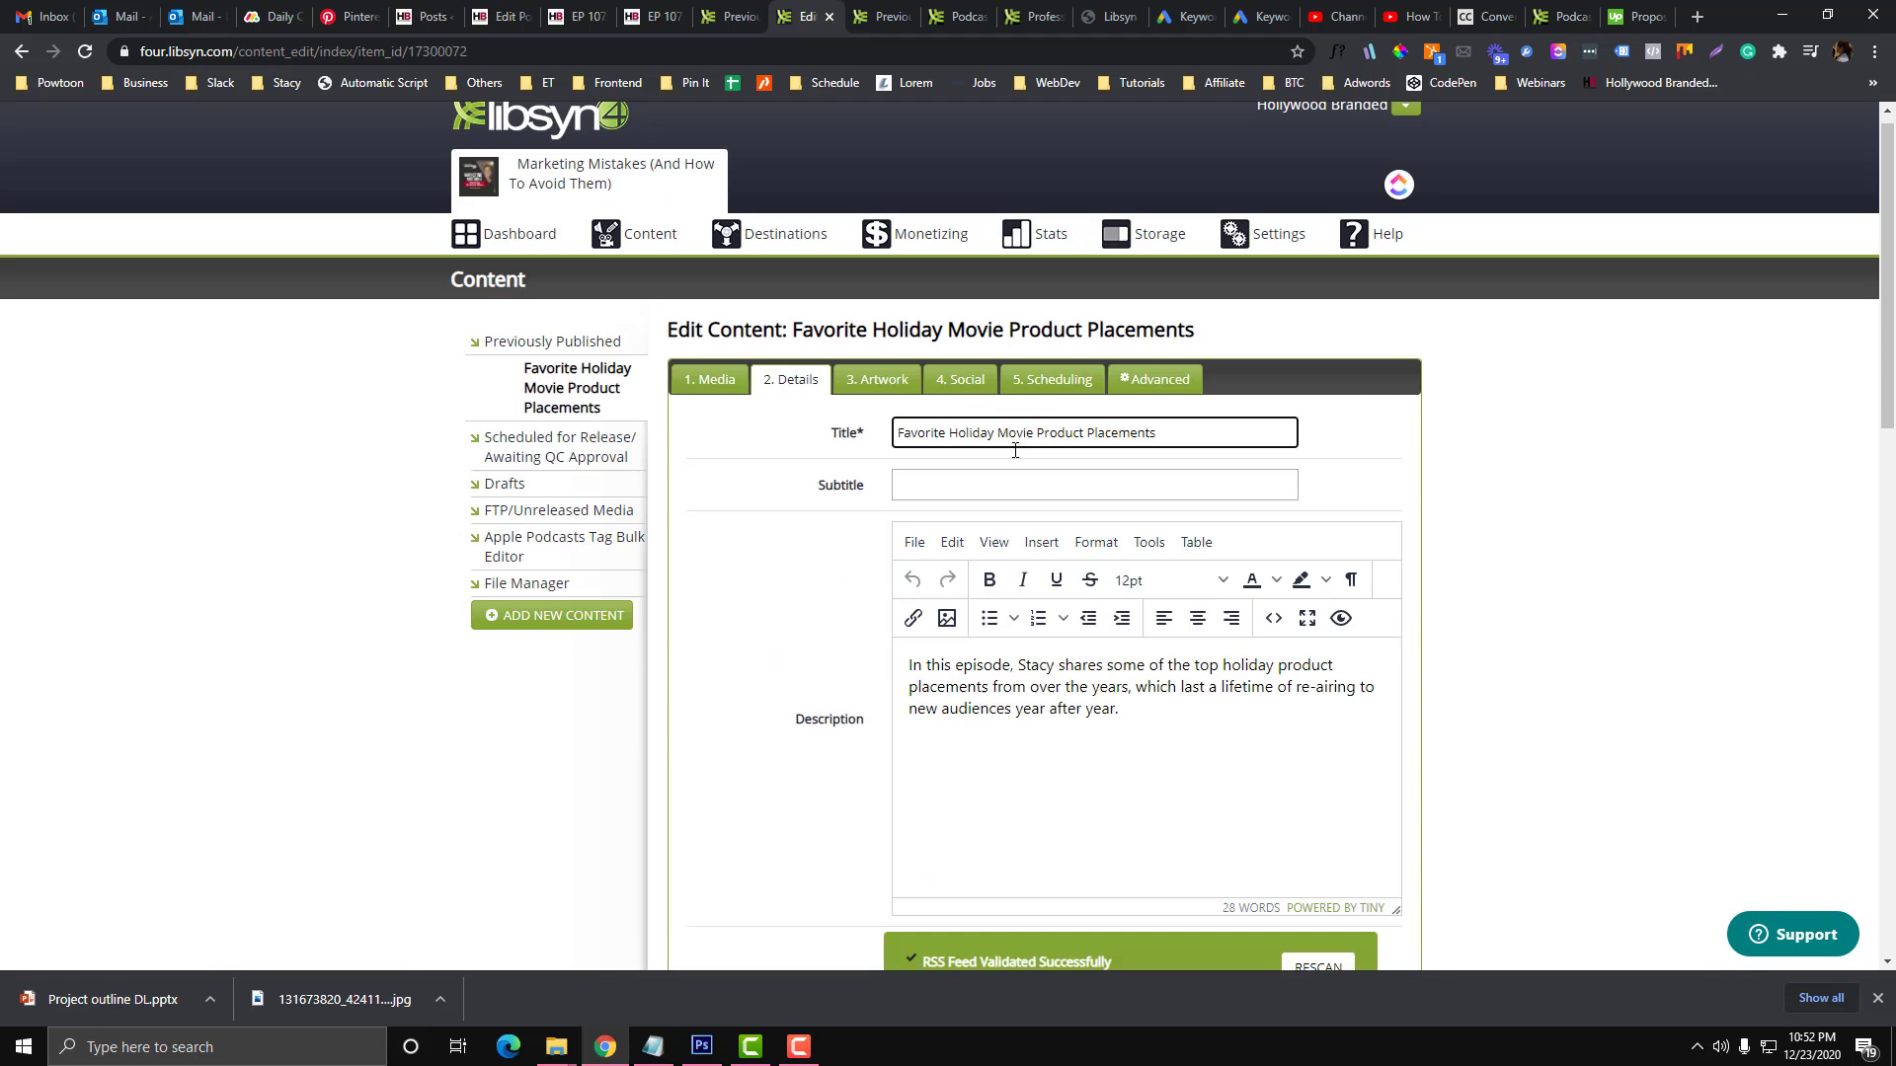
left_click(1054, 396)
left_click(1155, 394)
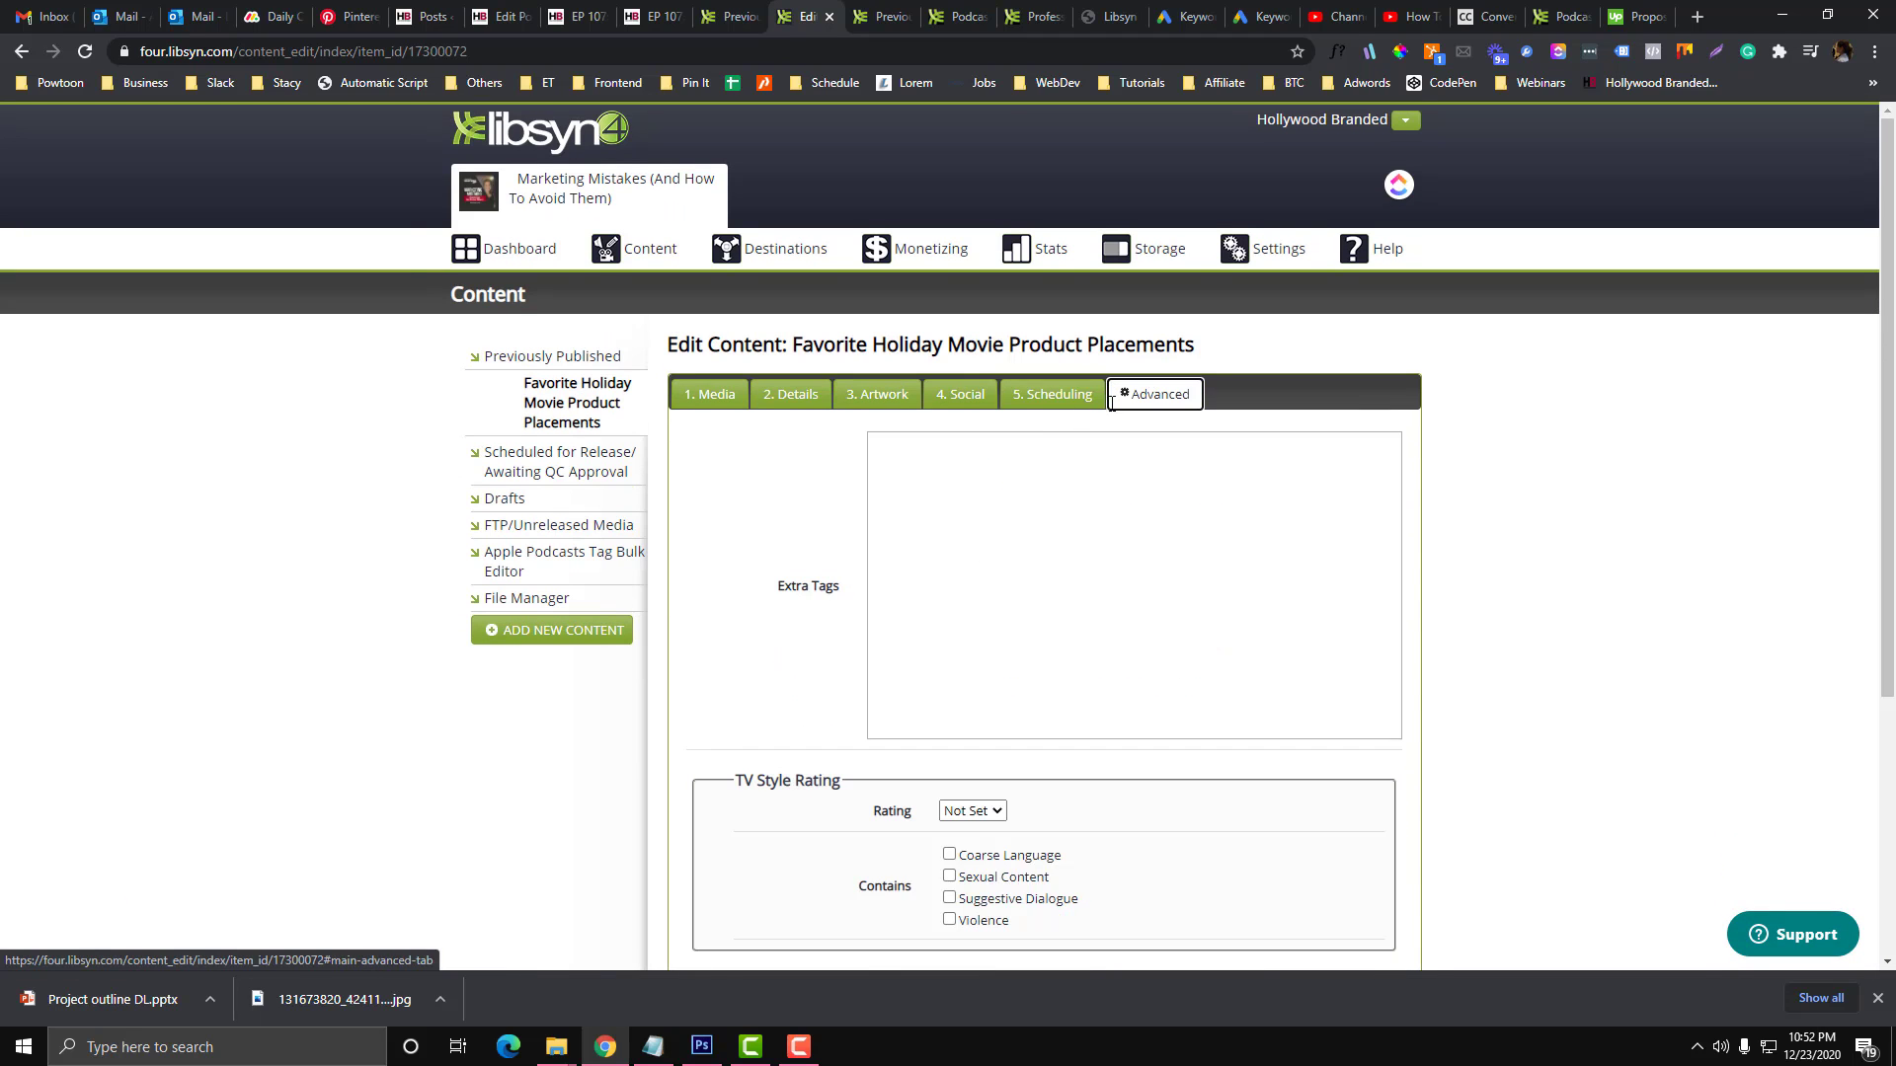
left_click(795, 399)
left_click(956, 452)
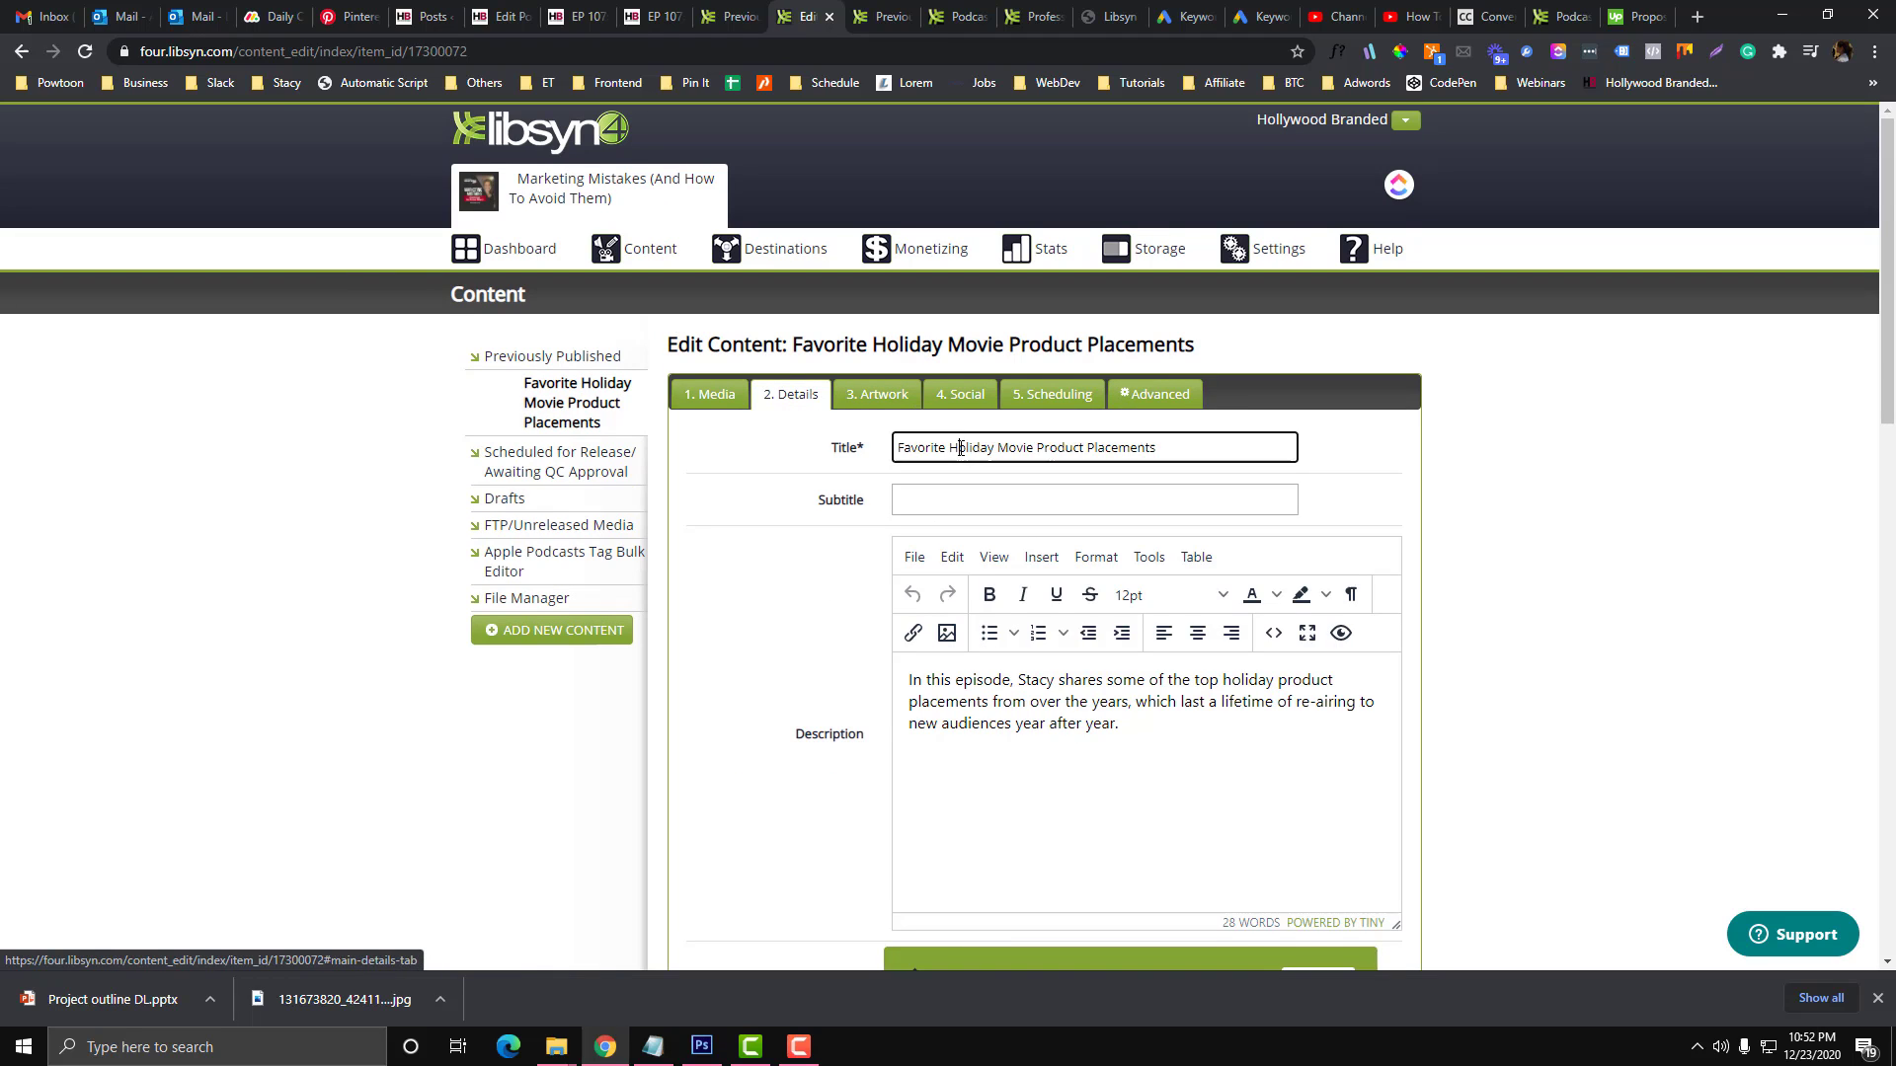
scroll(958, 457, "down", 5)
scroll(957, 449, "down", 3)
scroll(987, 435, "up", 8)
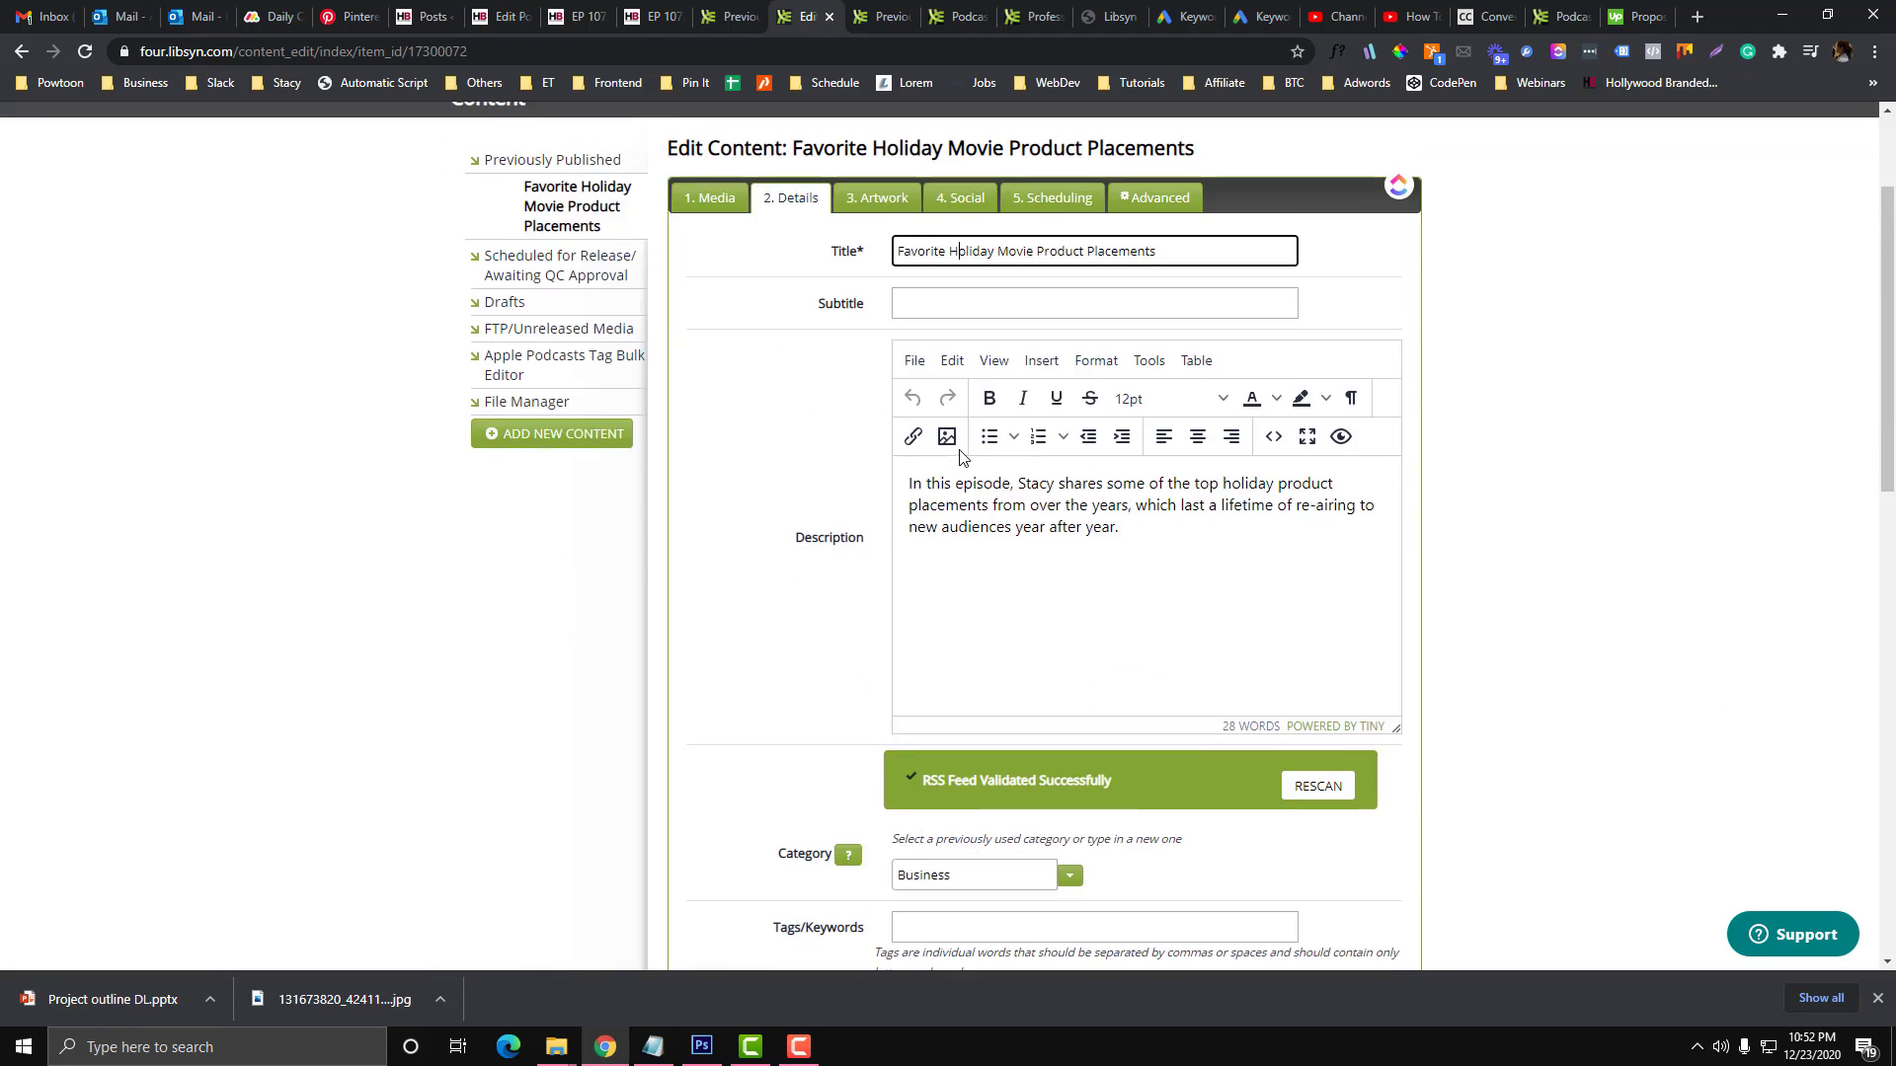
left_click(1046, 406)
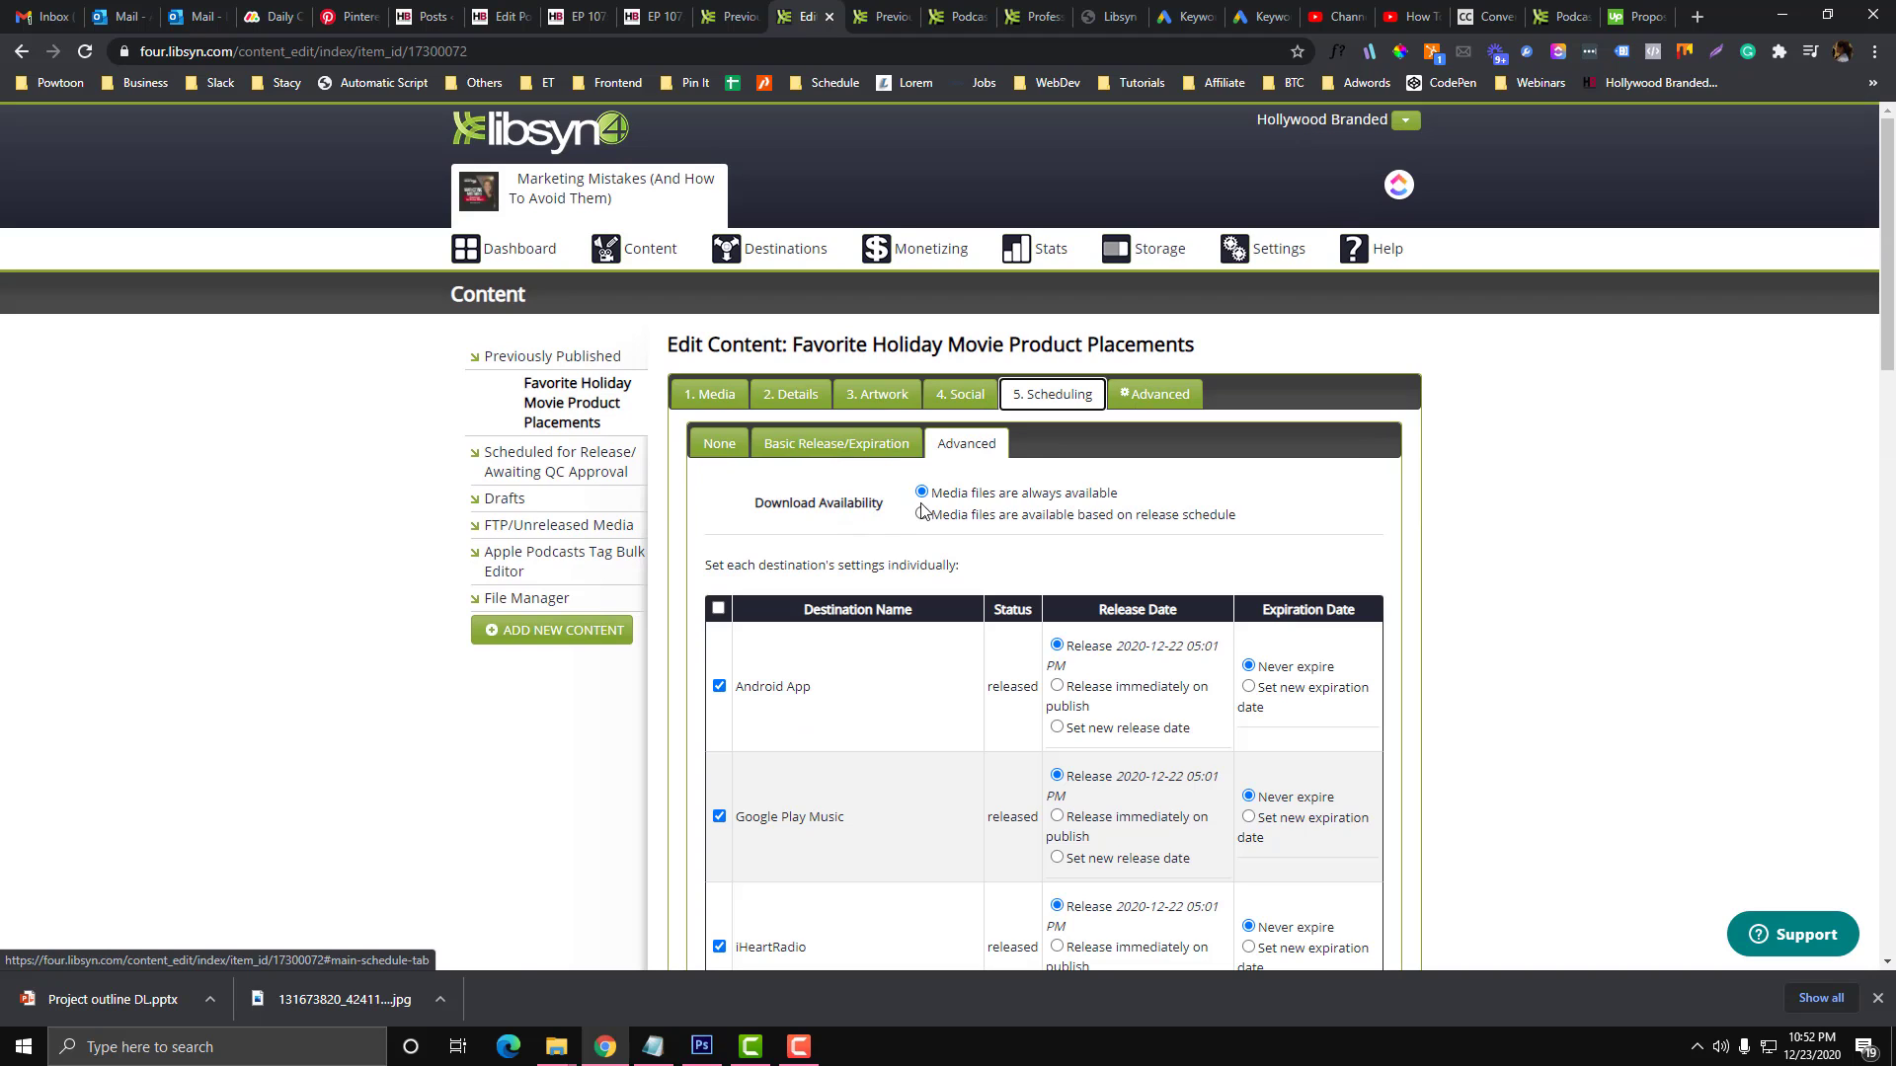
left_click(836, 443)
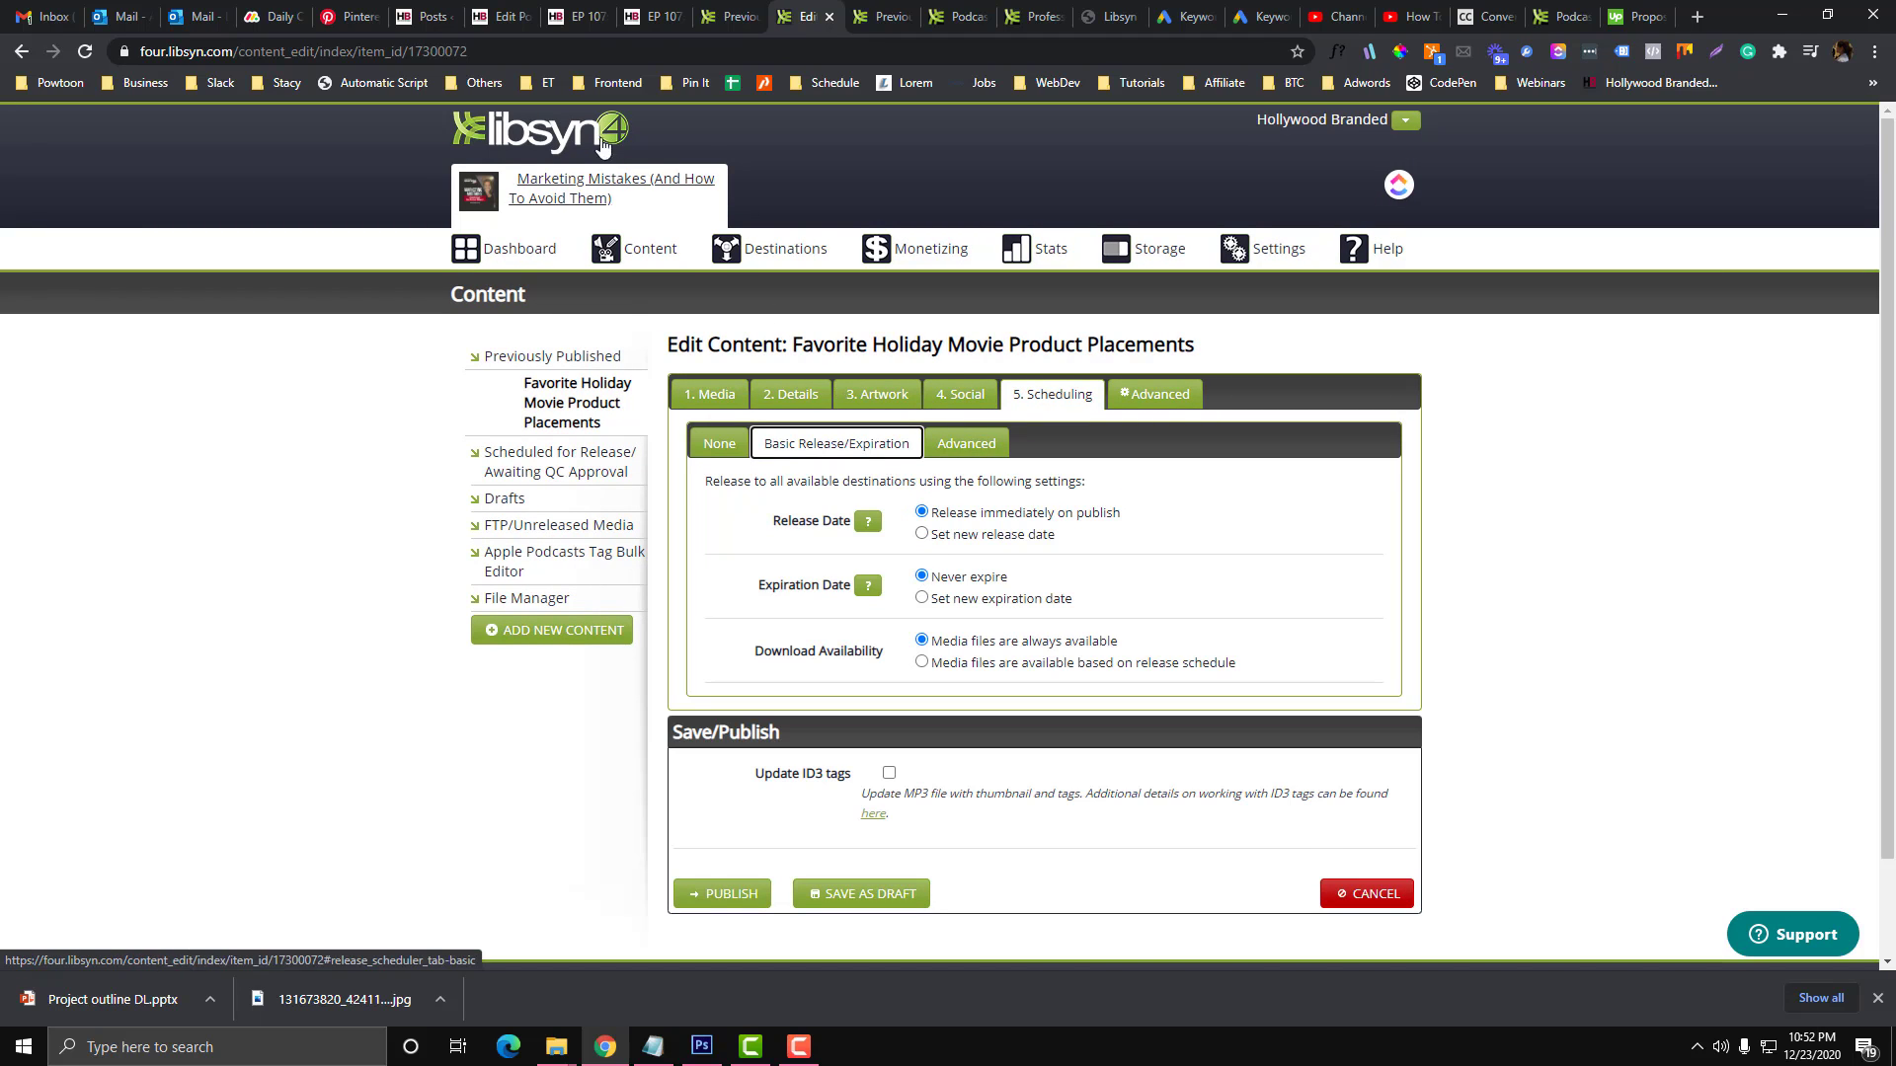
Step: Show the episode's attached MP3 on the 1. Media step of the edit form
left_click(582, 16)
left_click(515, 14)
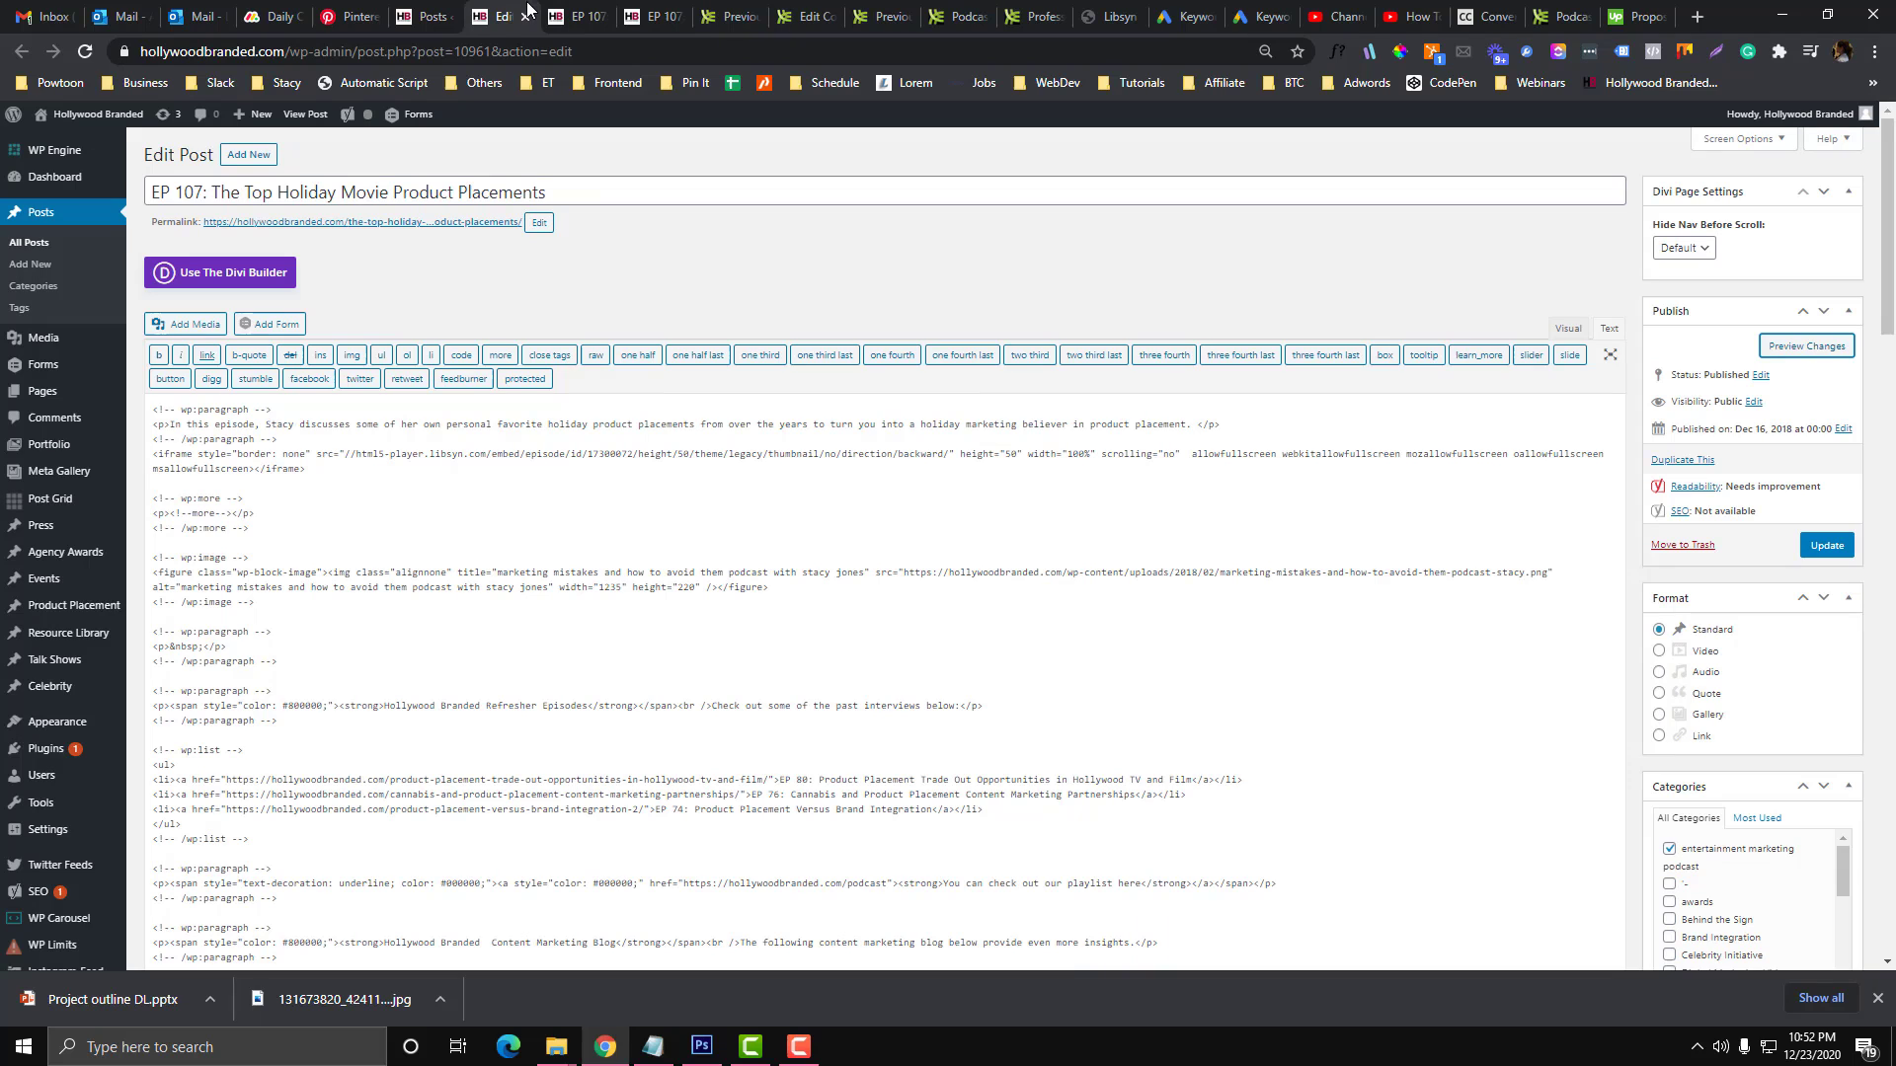
left_click(733, 16)
left_click(651, 16)
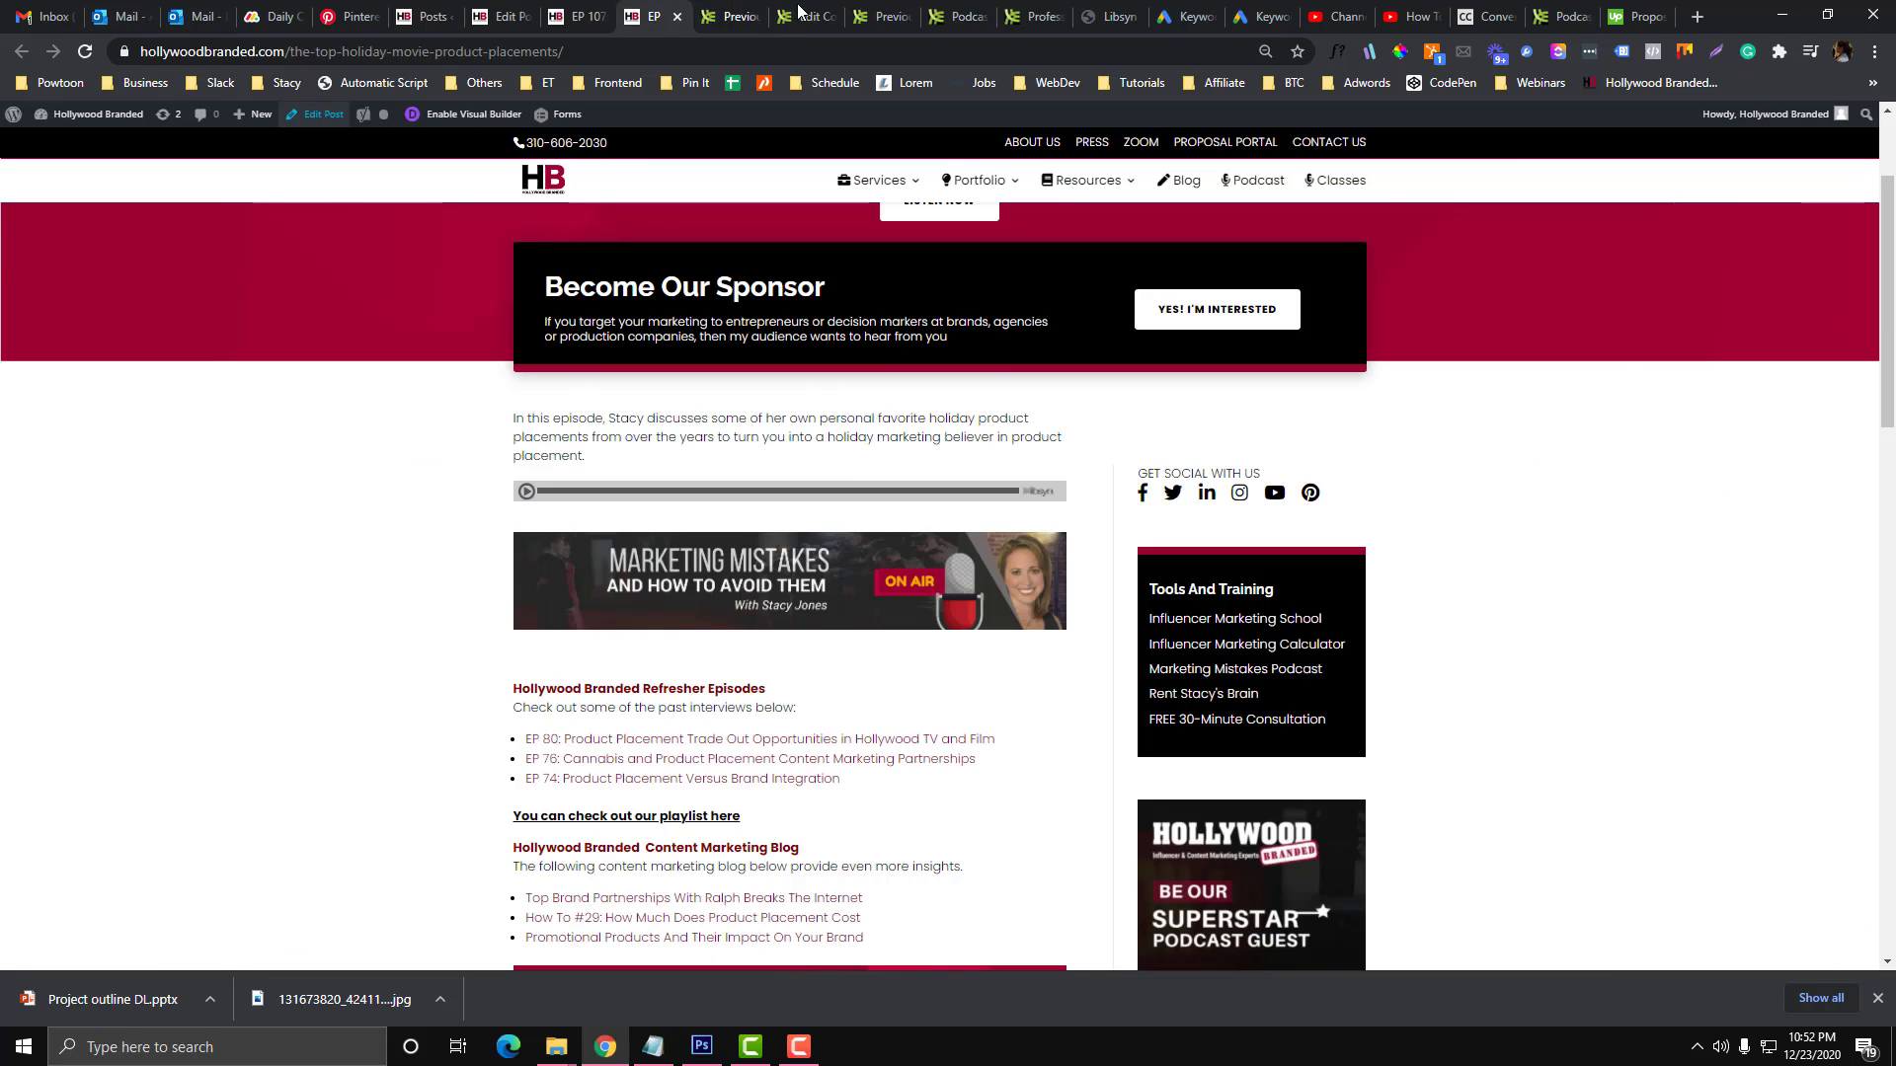
left_click(801, 14)
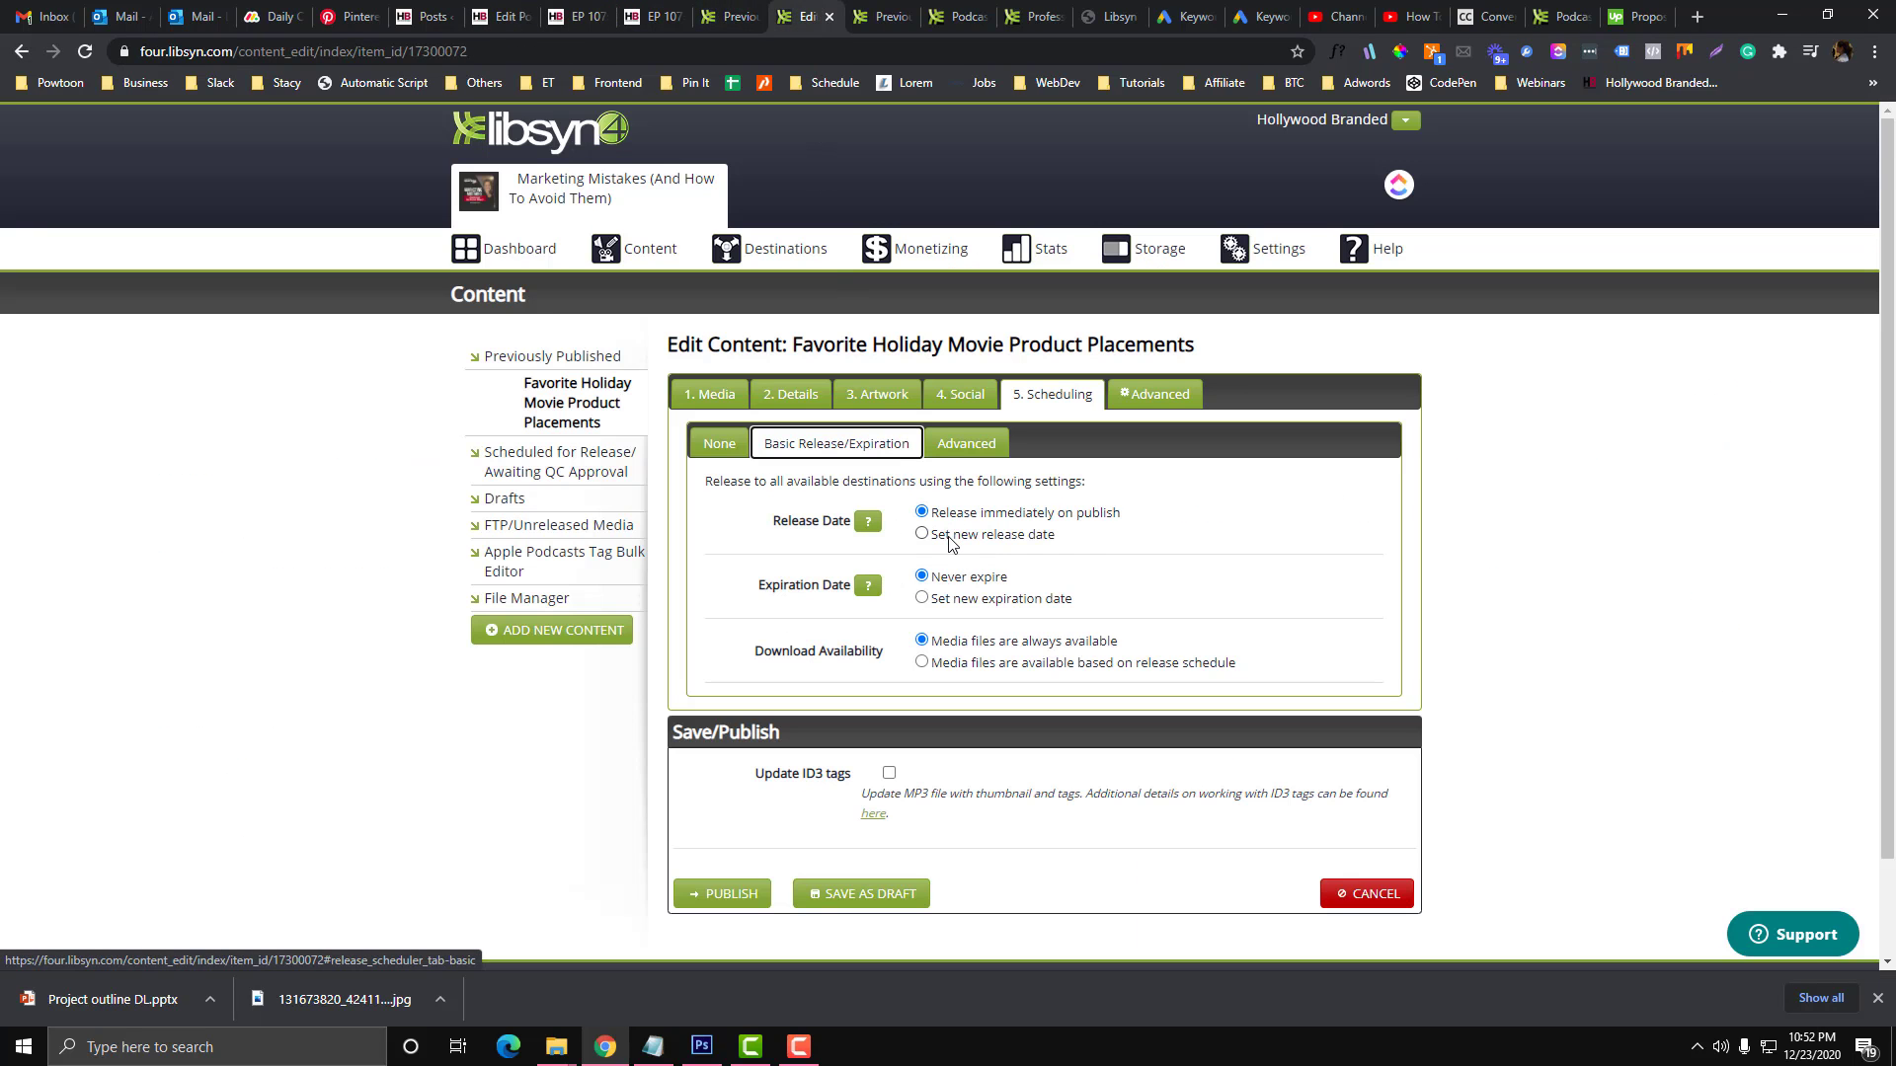
left_click(725, 400)
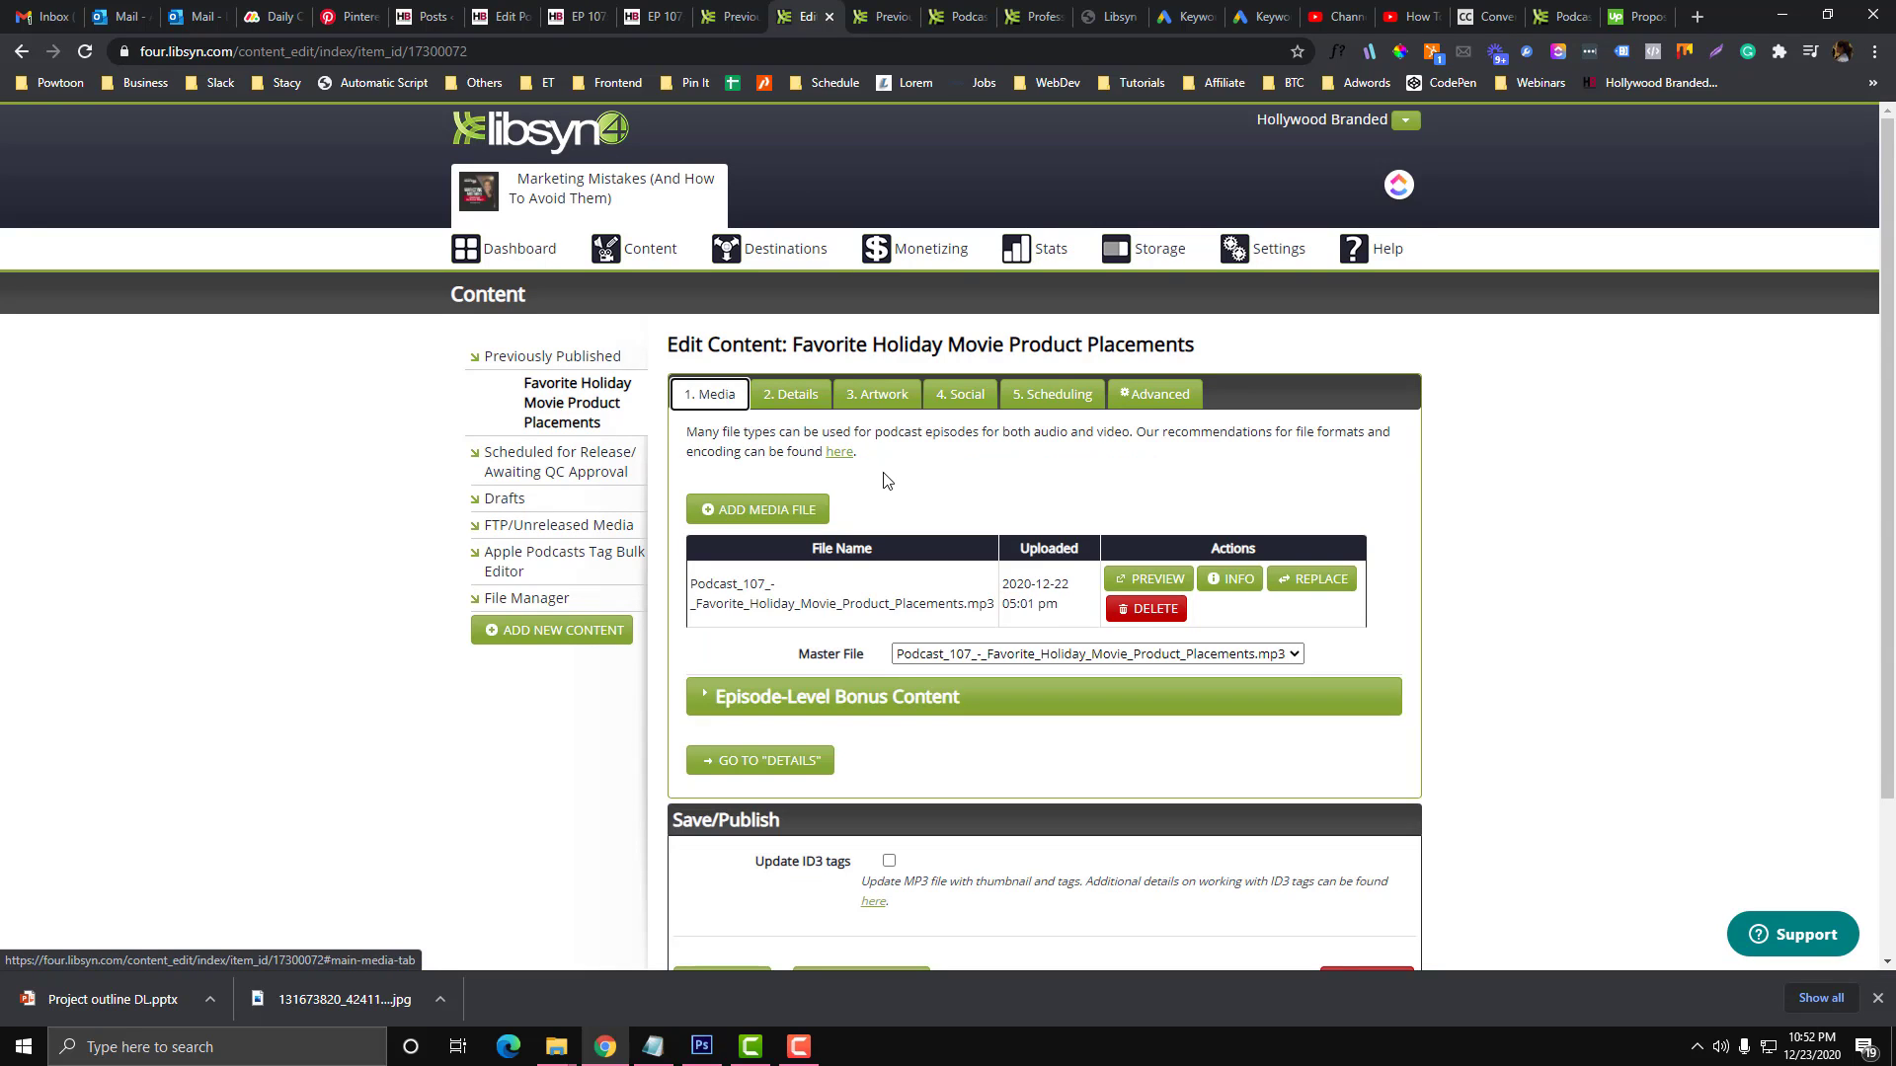
scroll(884, 480, "down", 2)
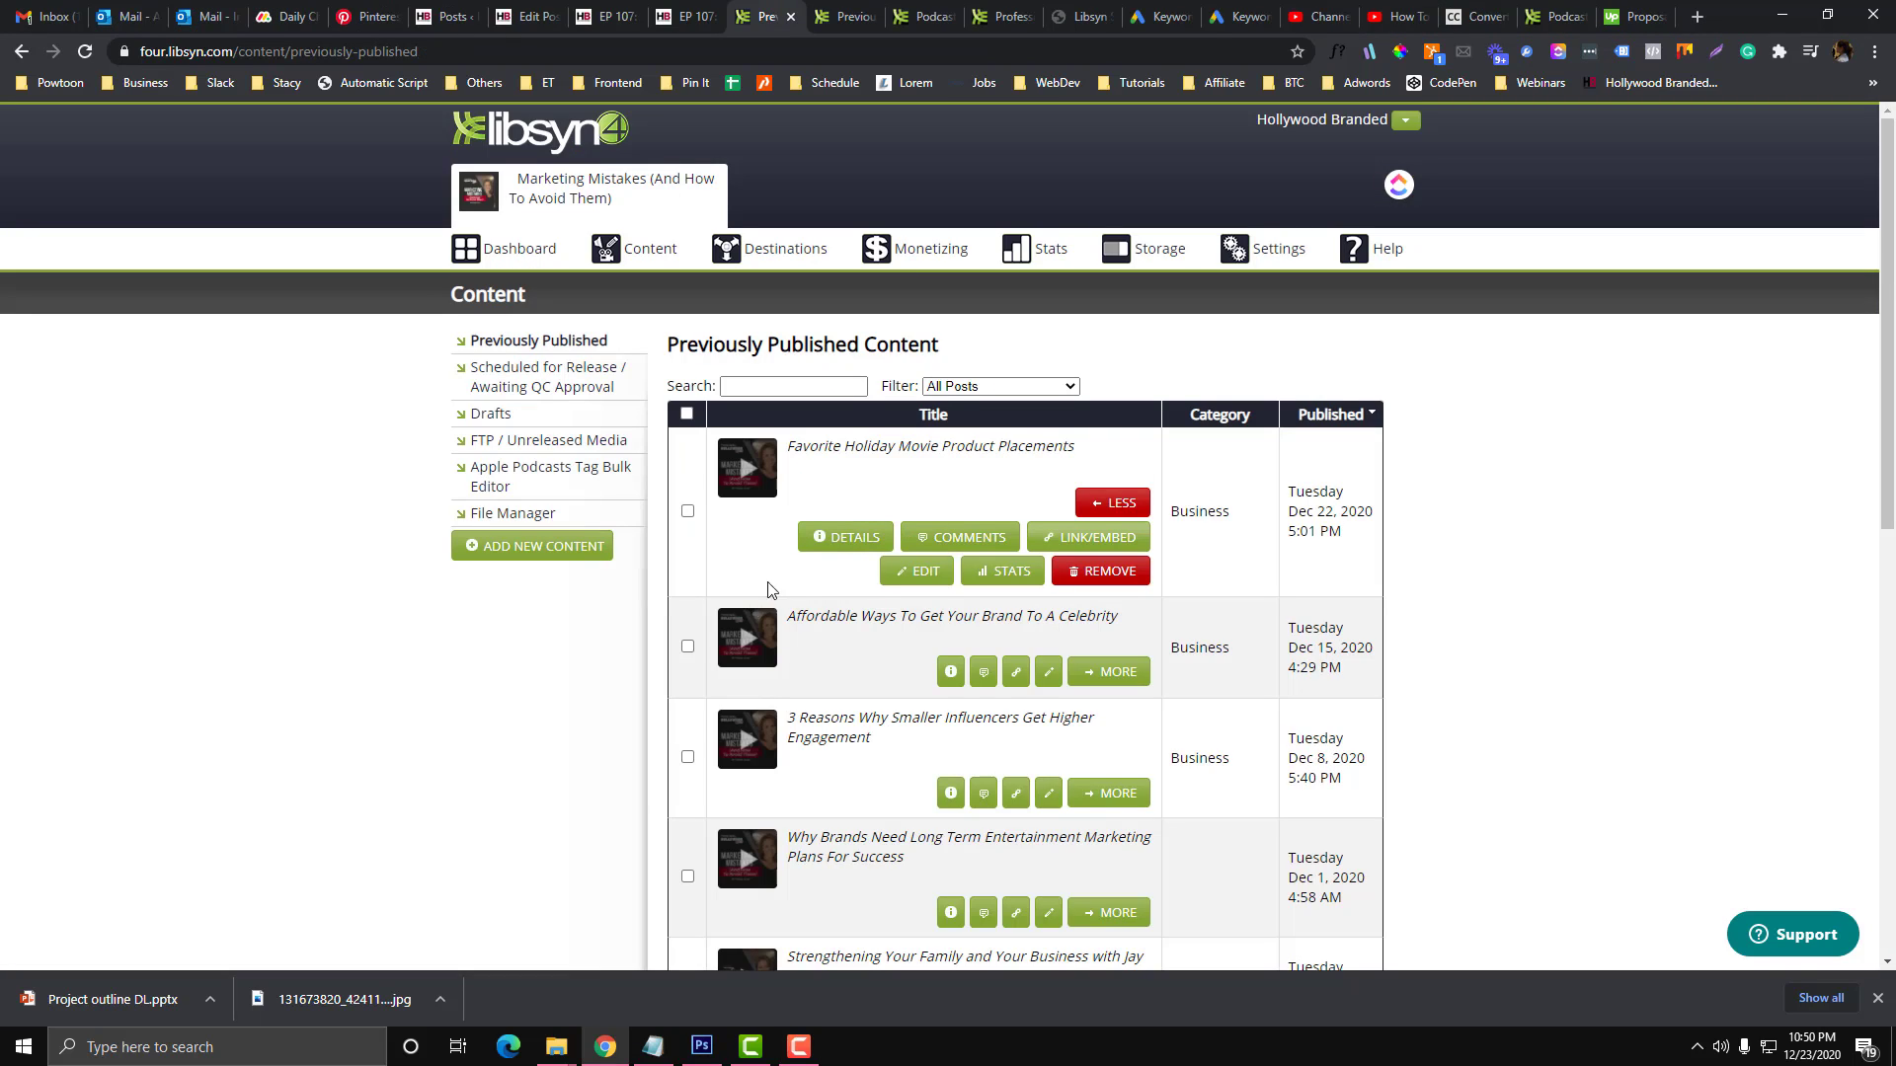
Step: Open Monetizing > Advertising in a new tab and view the advertising program request page
mouse_move(922, 256)
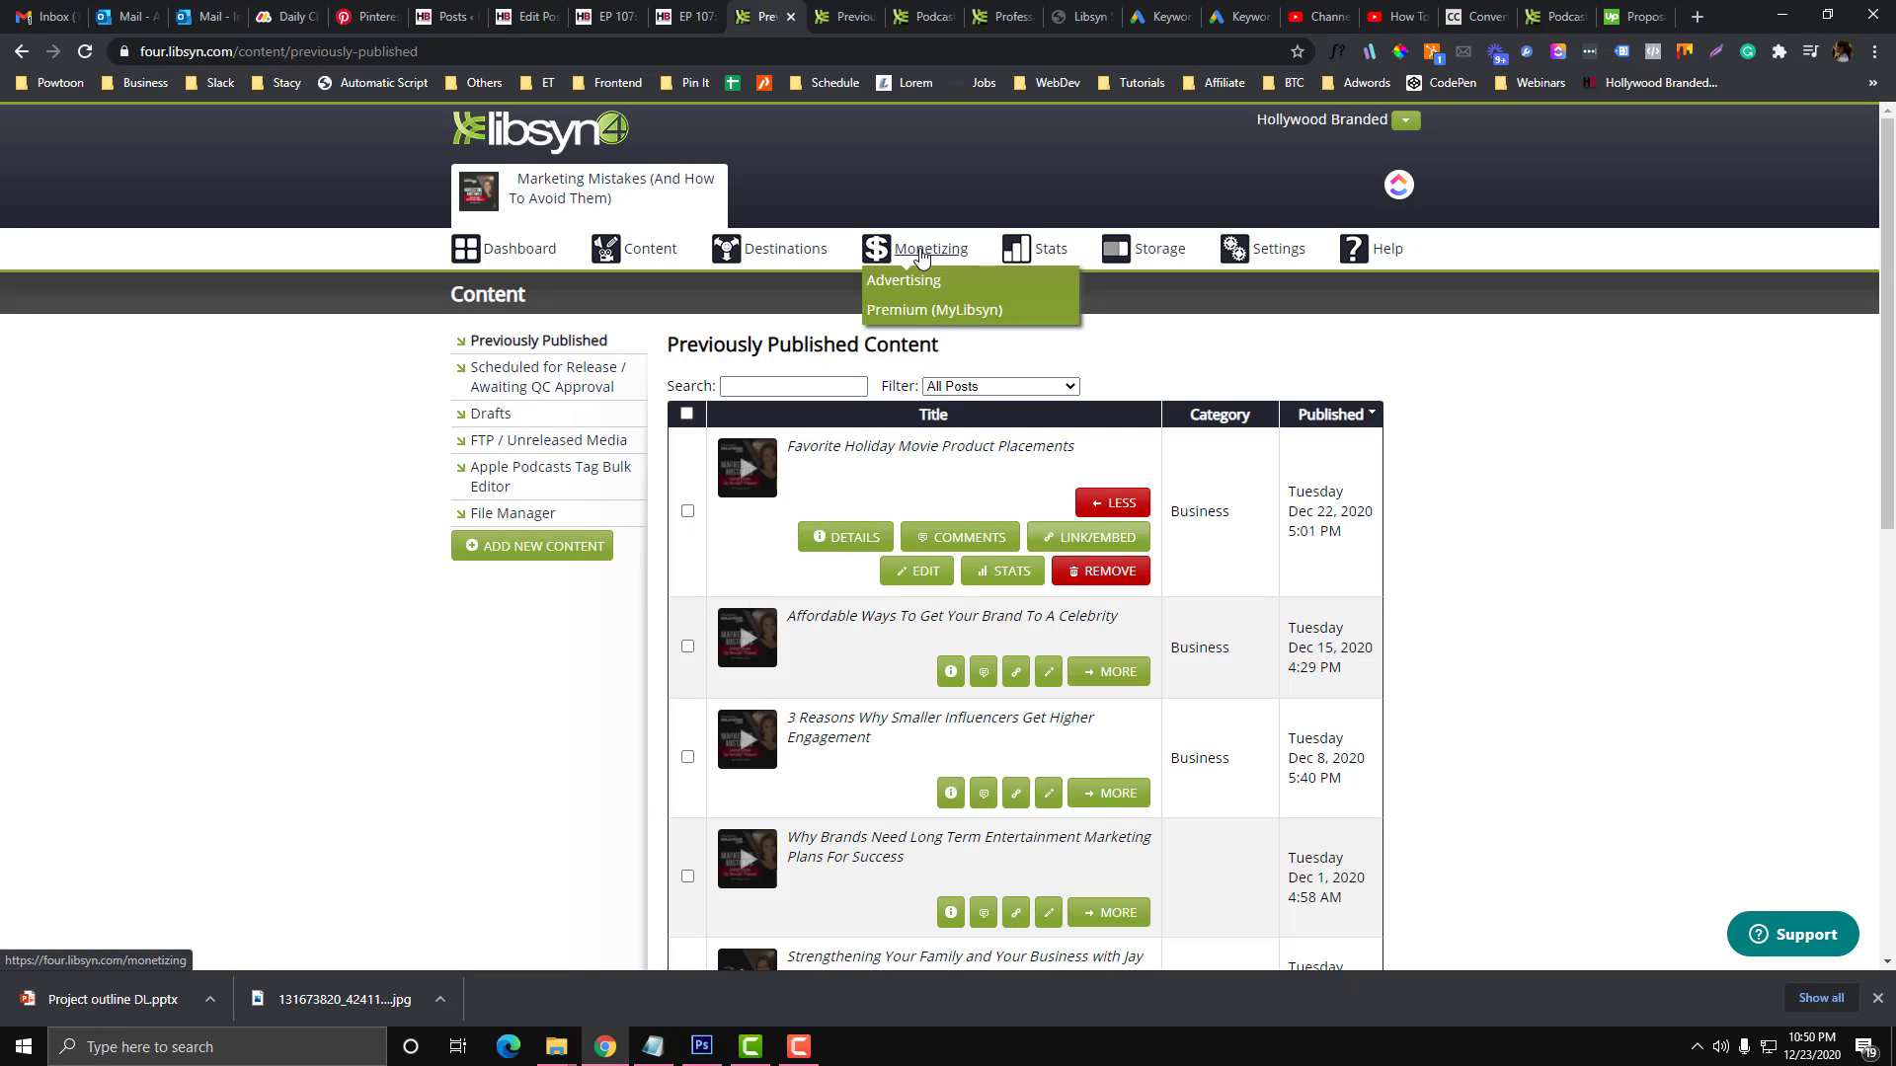
right_click(900, 283)
left_click(953, 293)
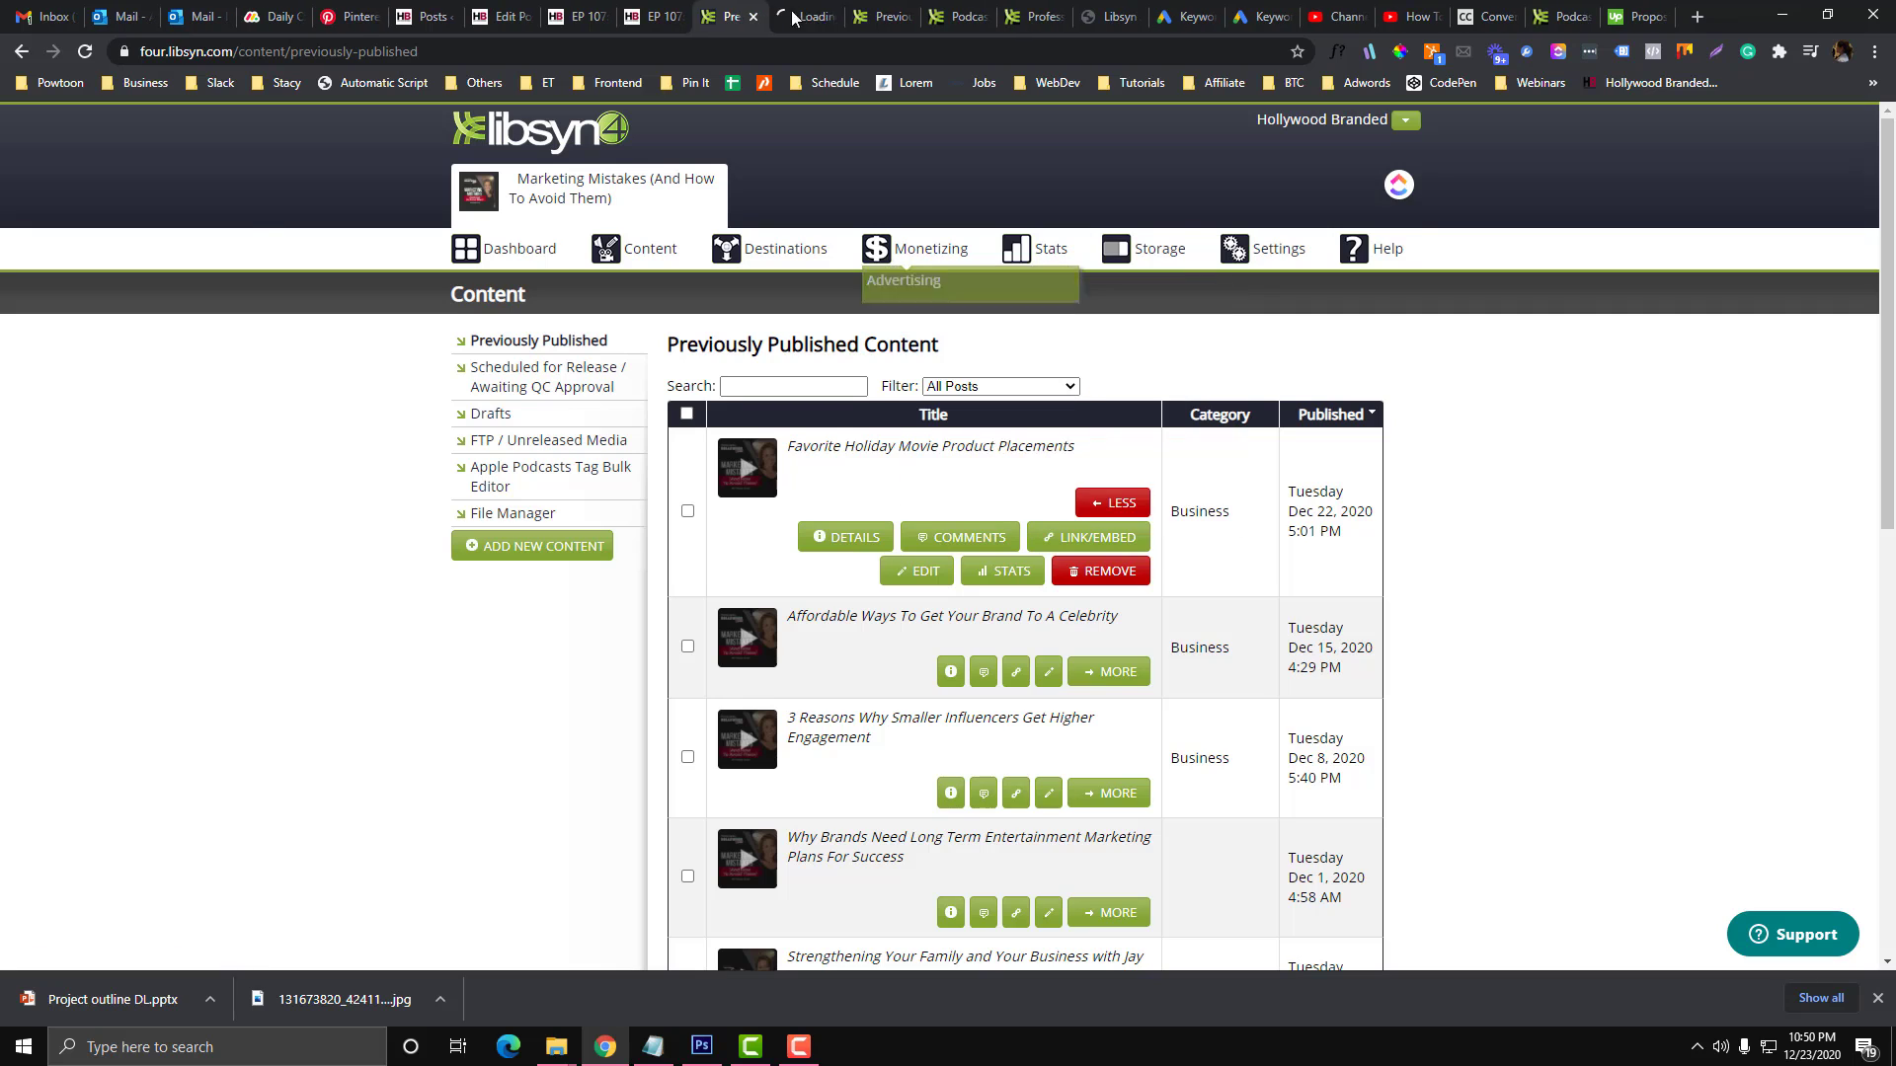
left_click(796, 16)
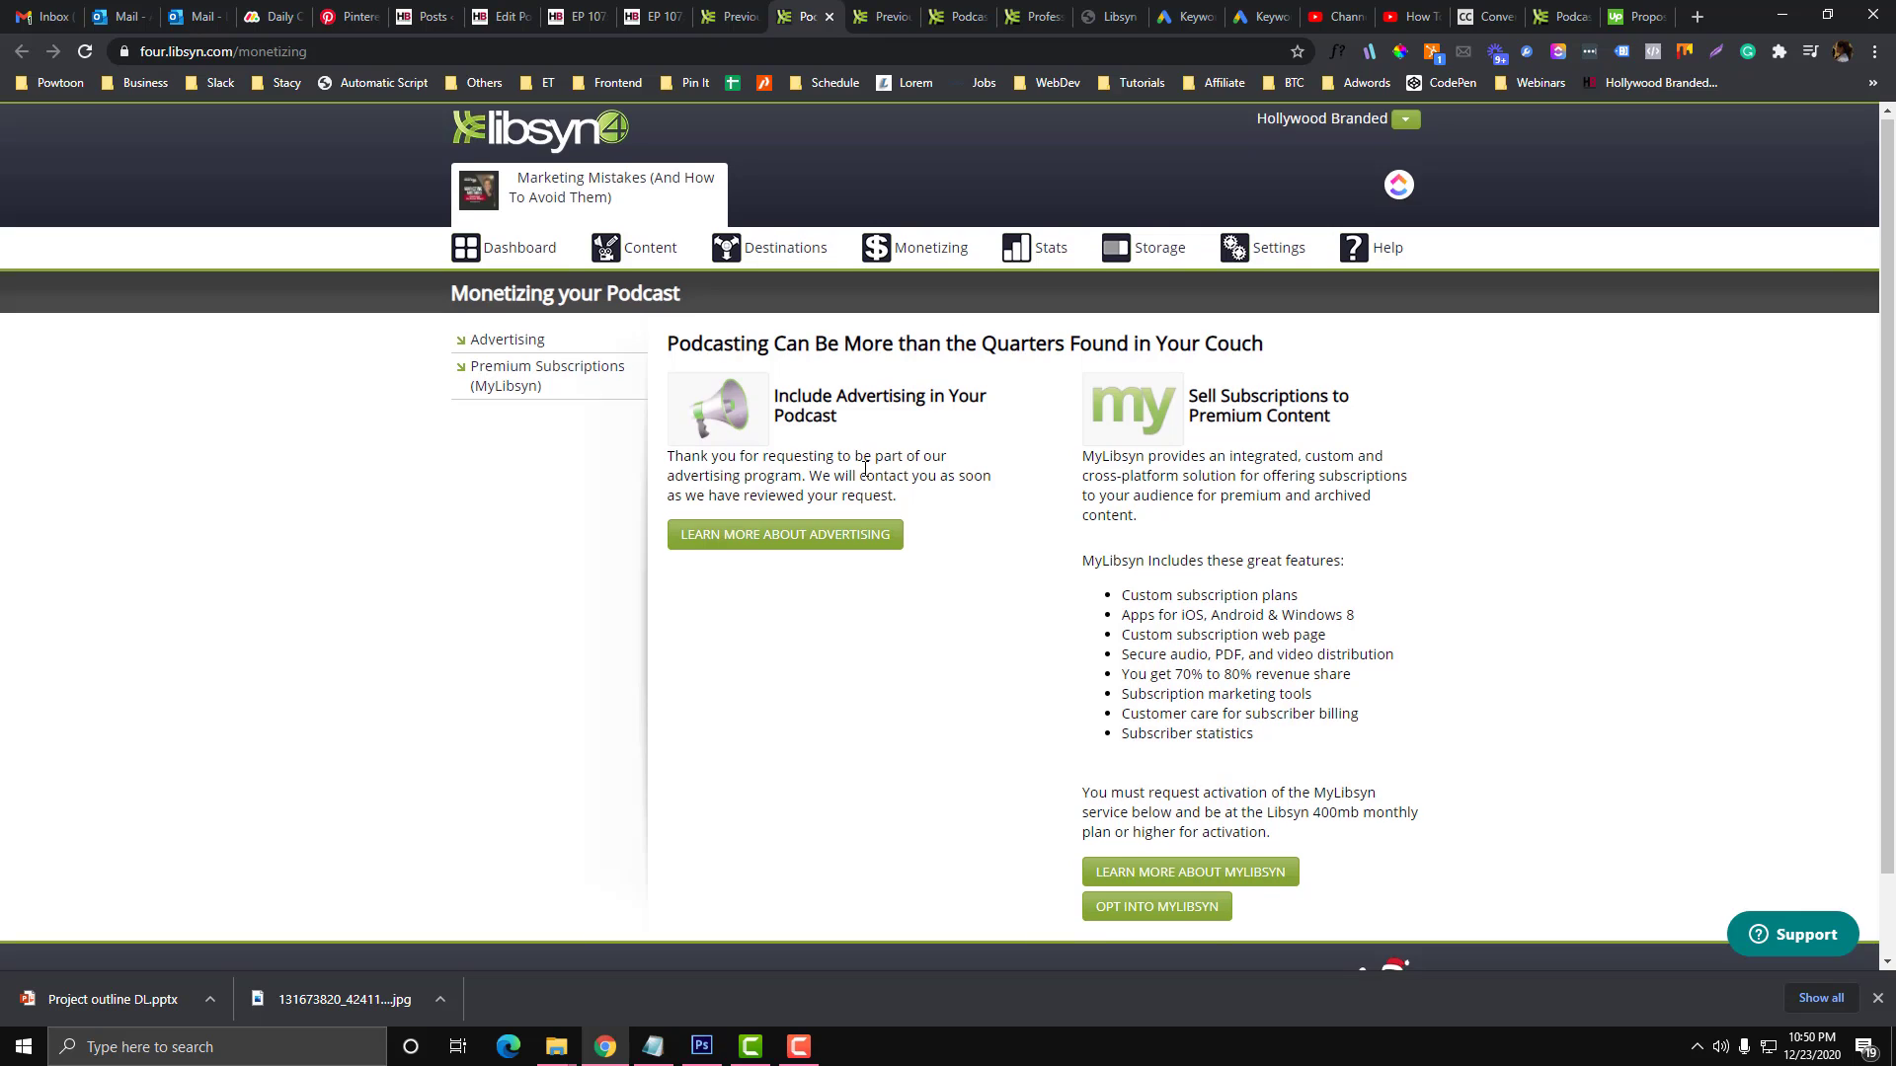
scroll(865, 470, "down", 1)
scroll(865, 477, "up", 1)
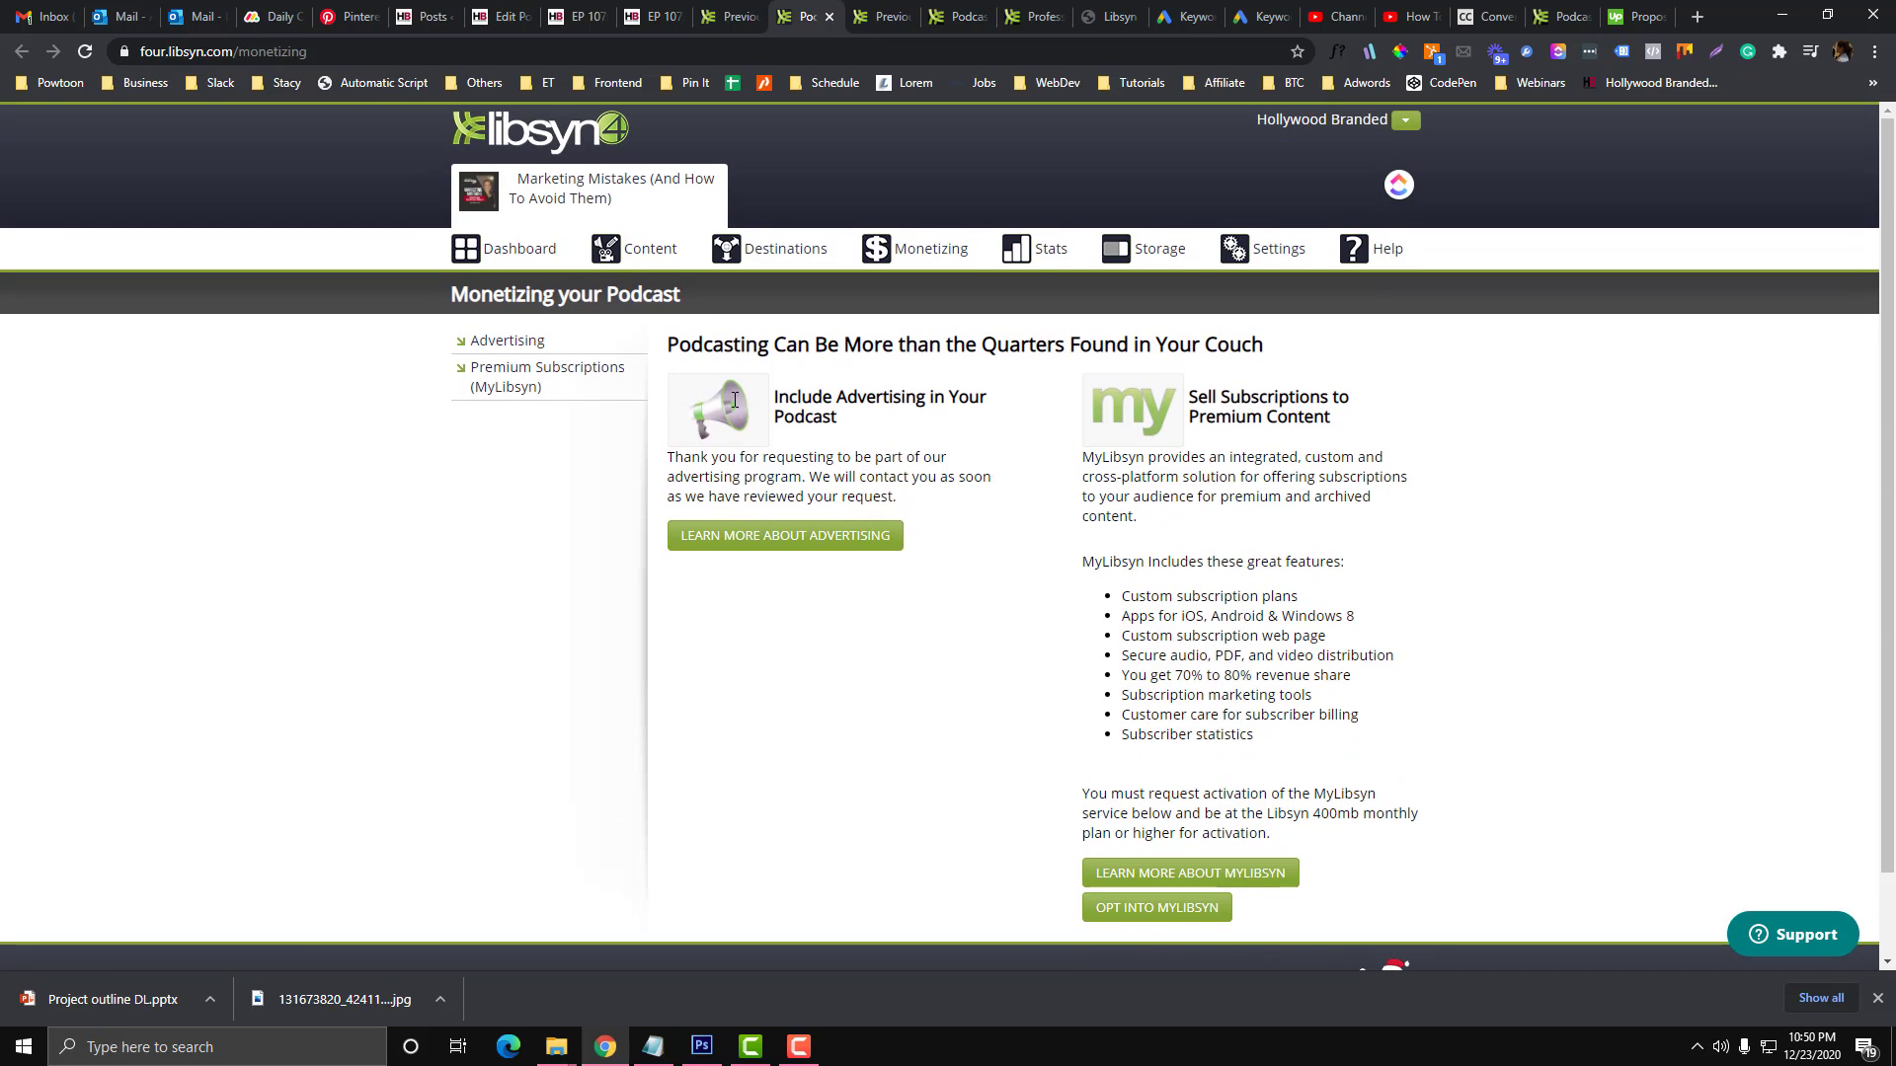
left_click(508, 340)
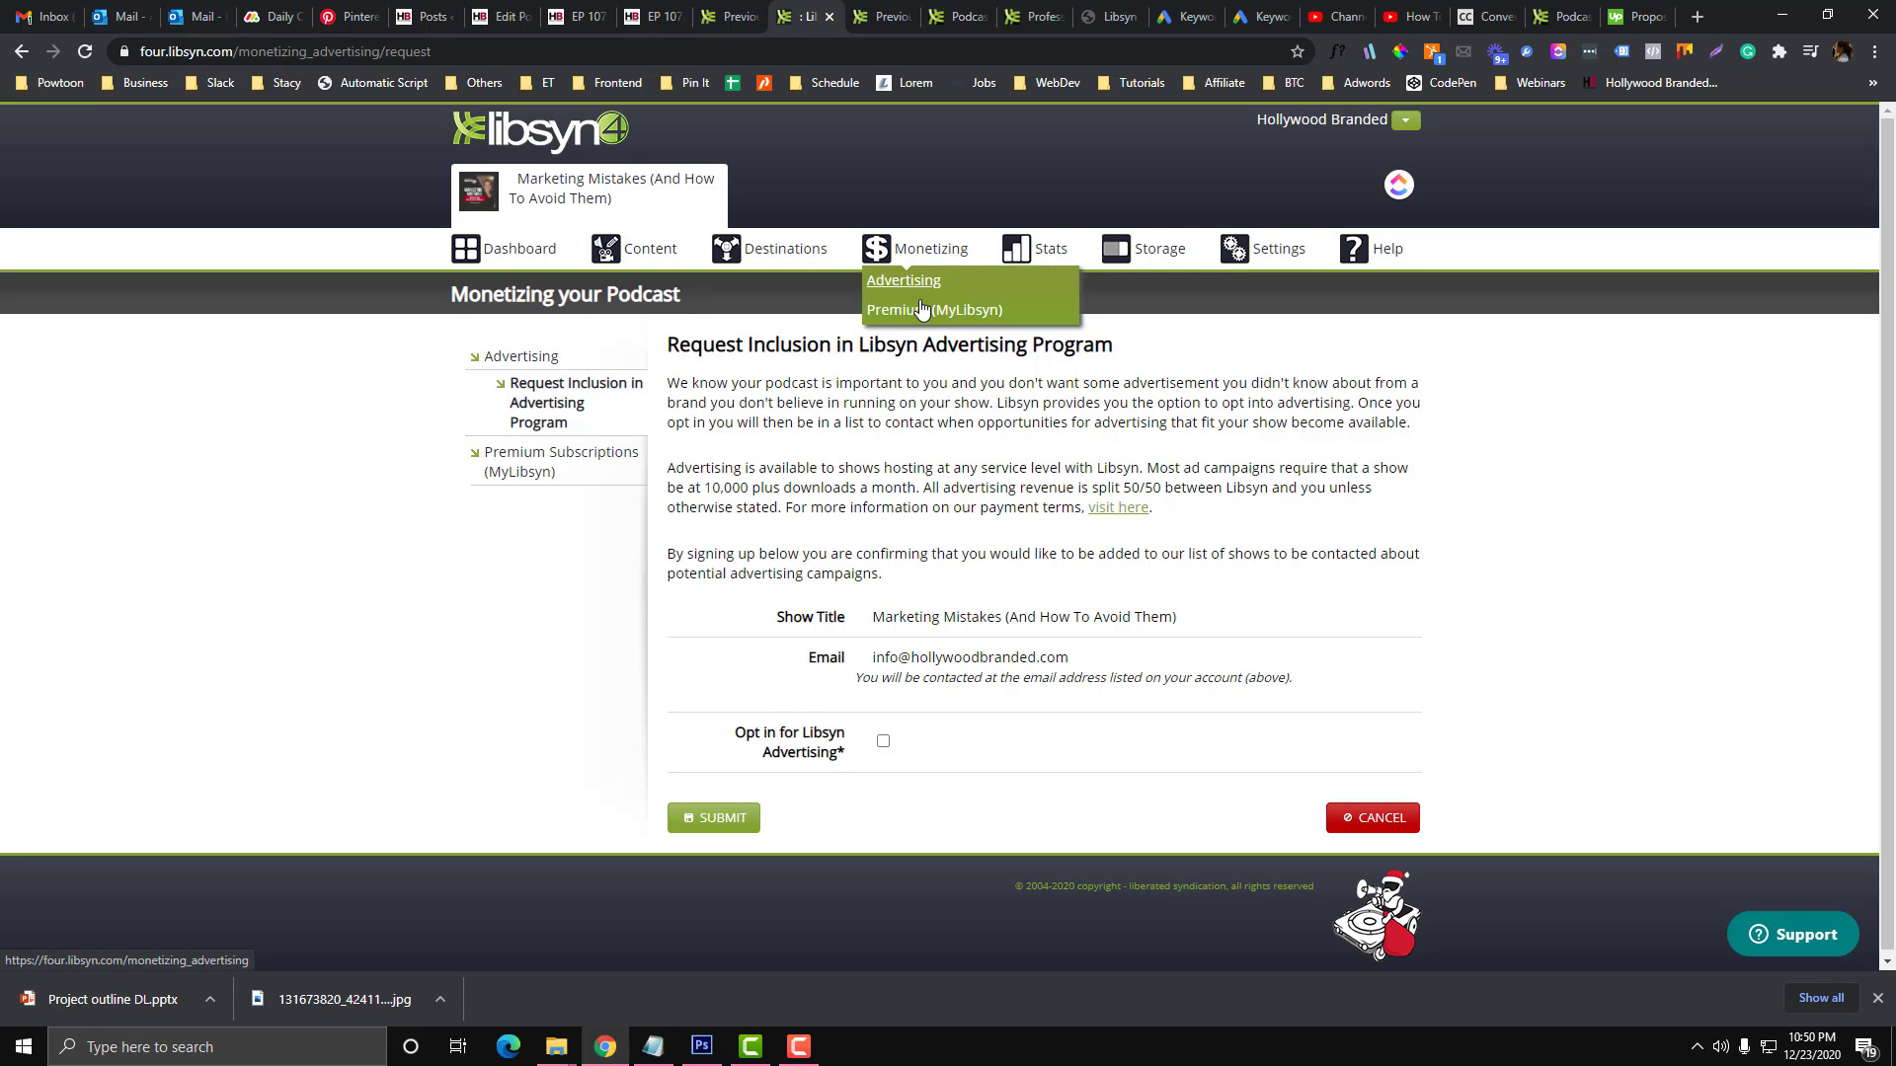
Step: Review the Premium (MyLibsyn) request page, then view Storage Quota Usage showing 54.2 MB used
left_click(920, 310)
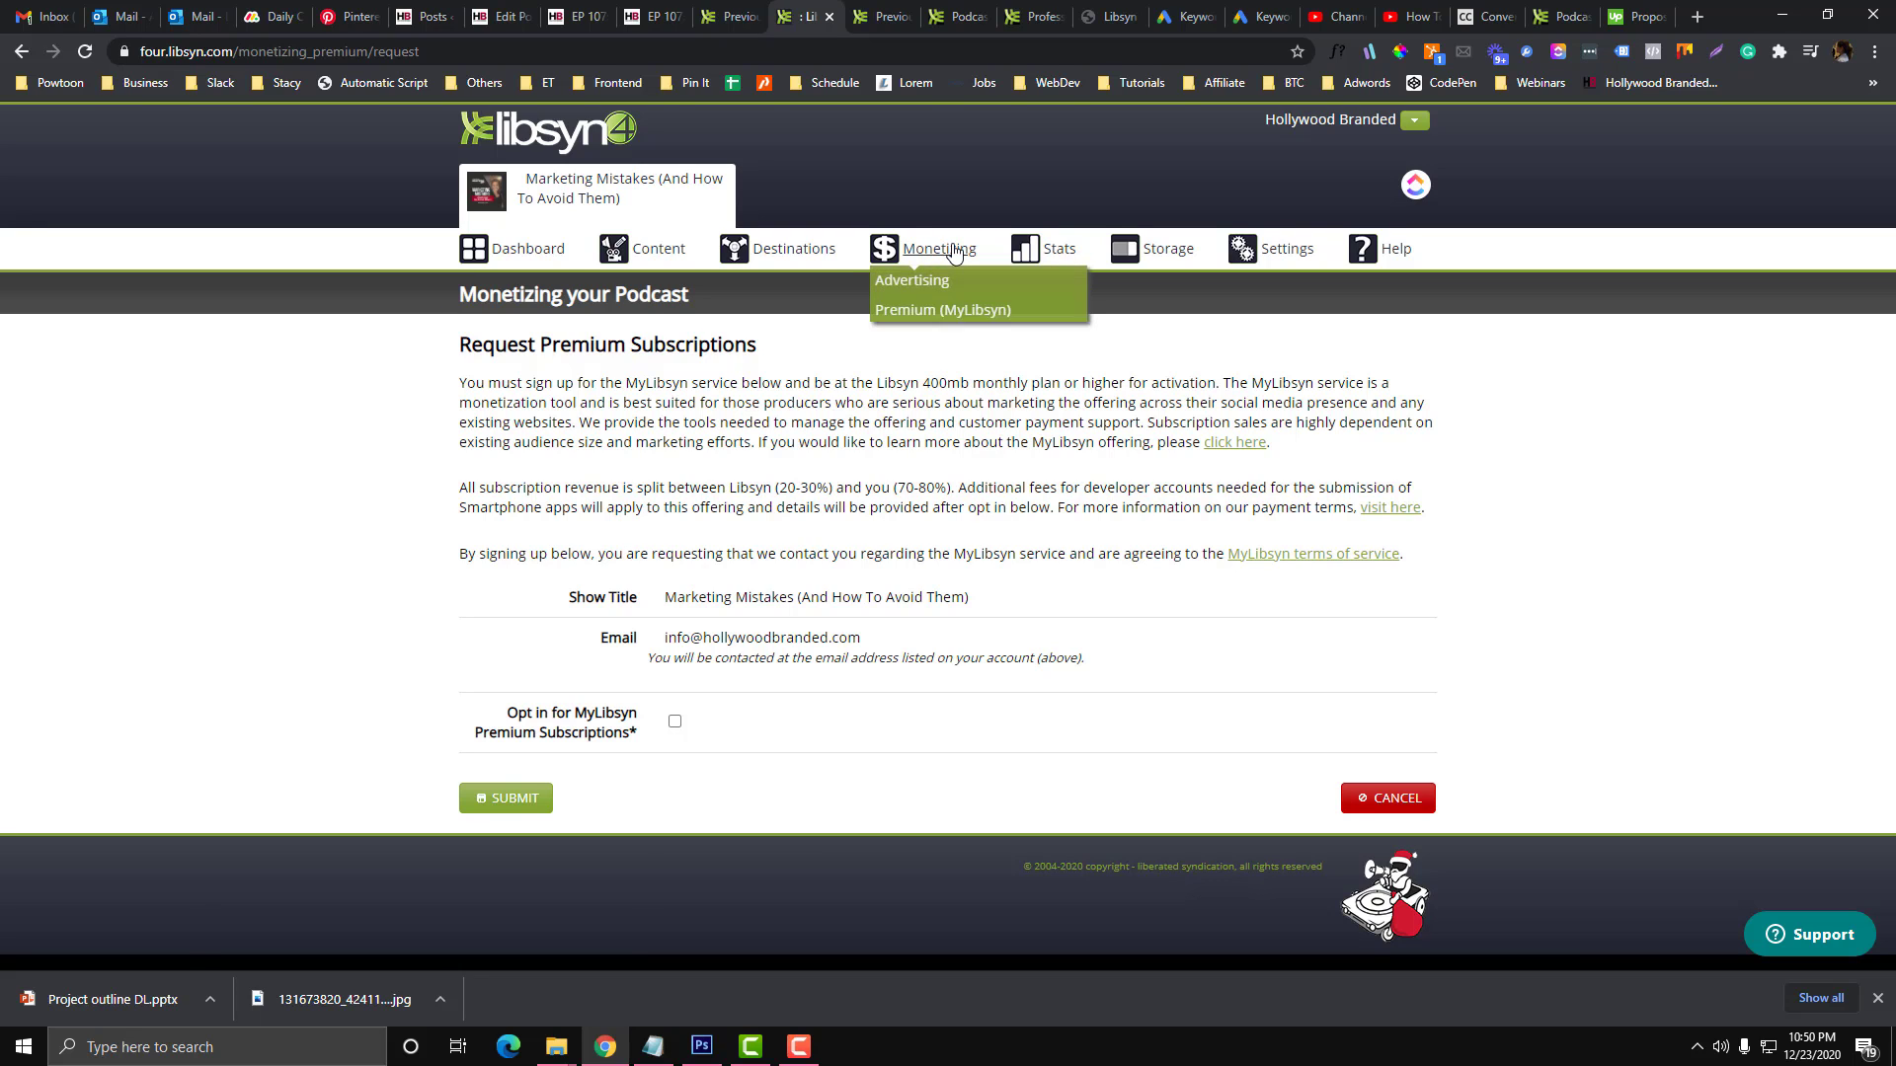
left_click(918, 277)
left_click(1158, 255)
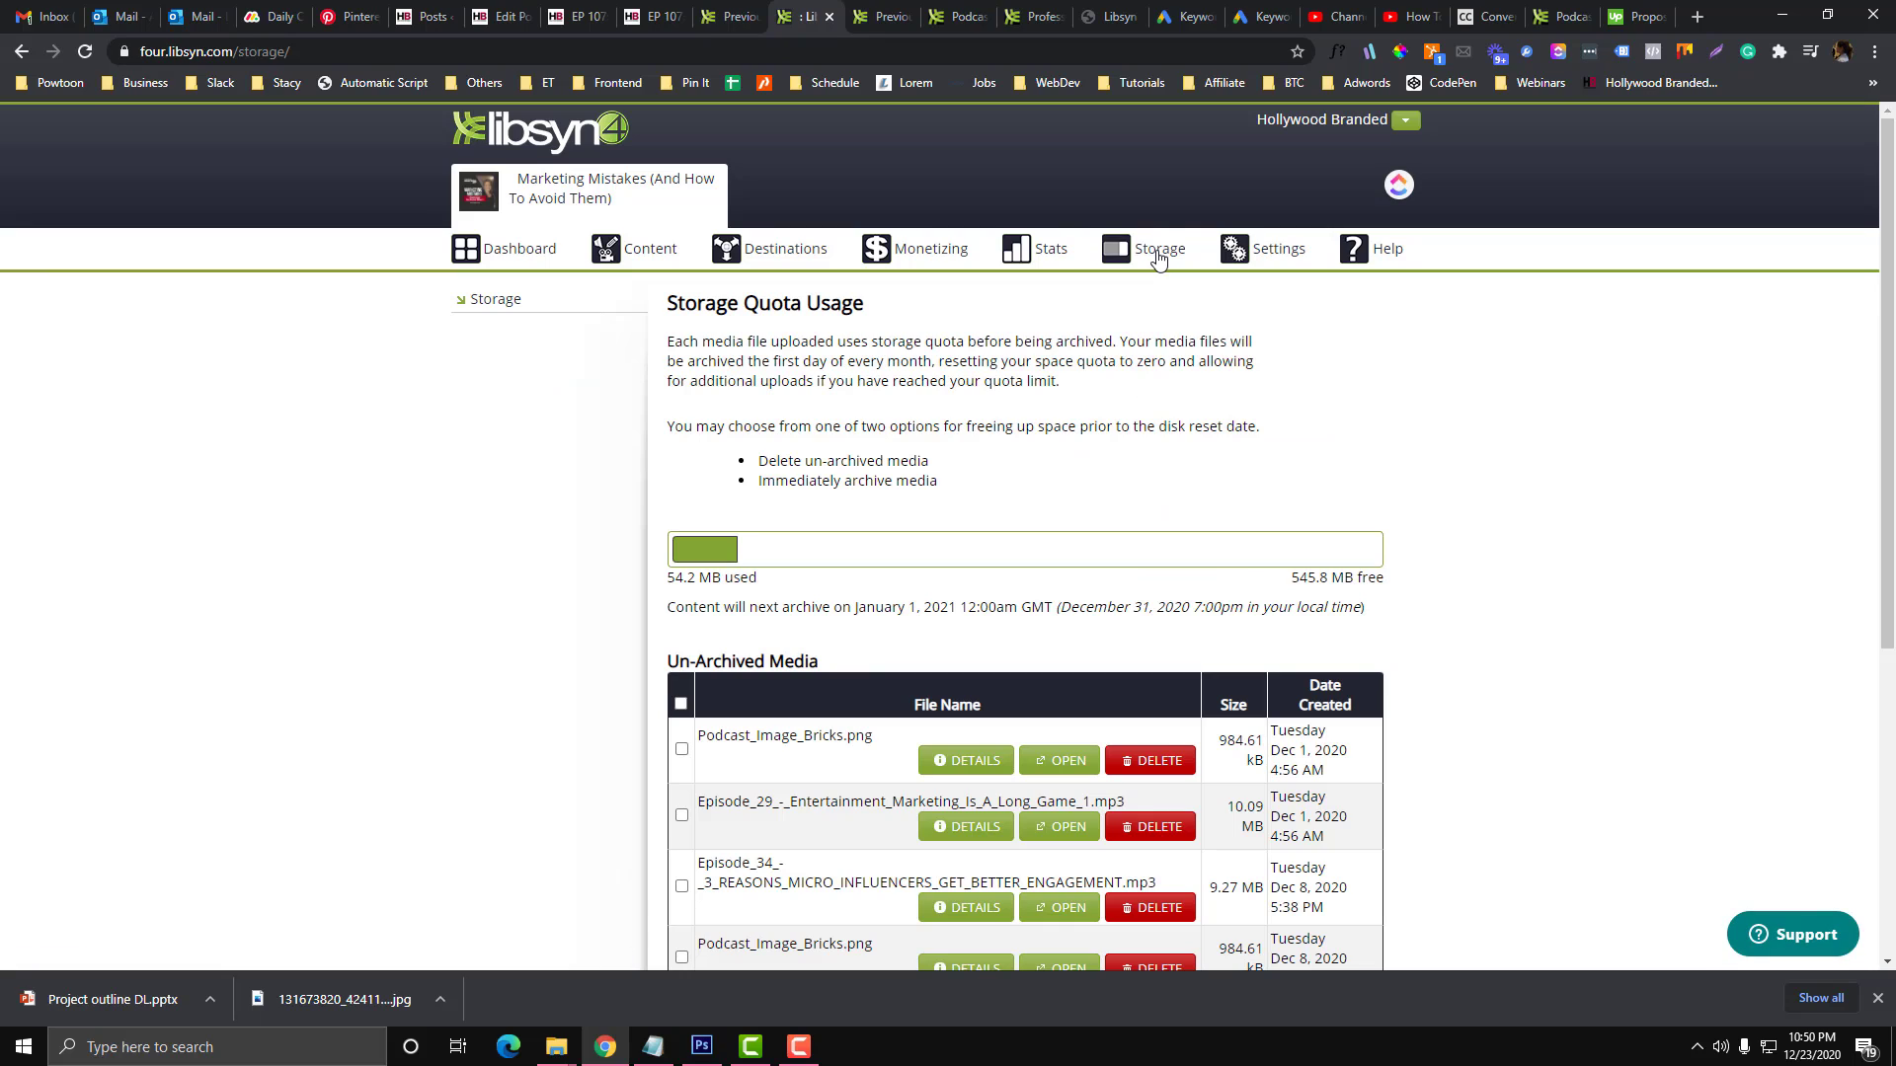
left_click(507, 255)
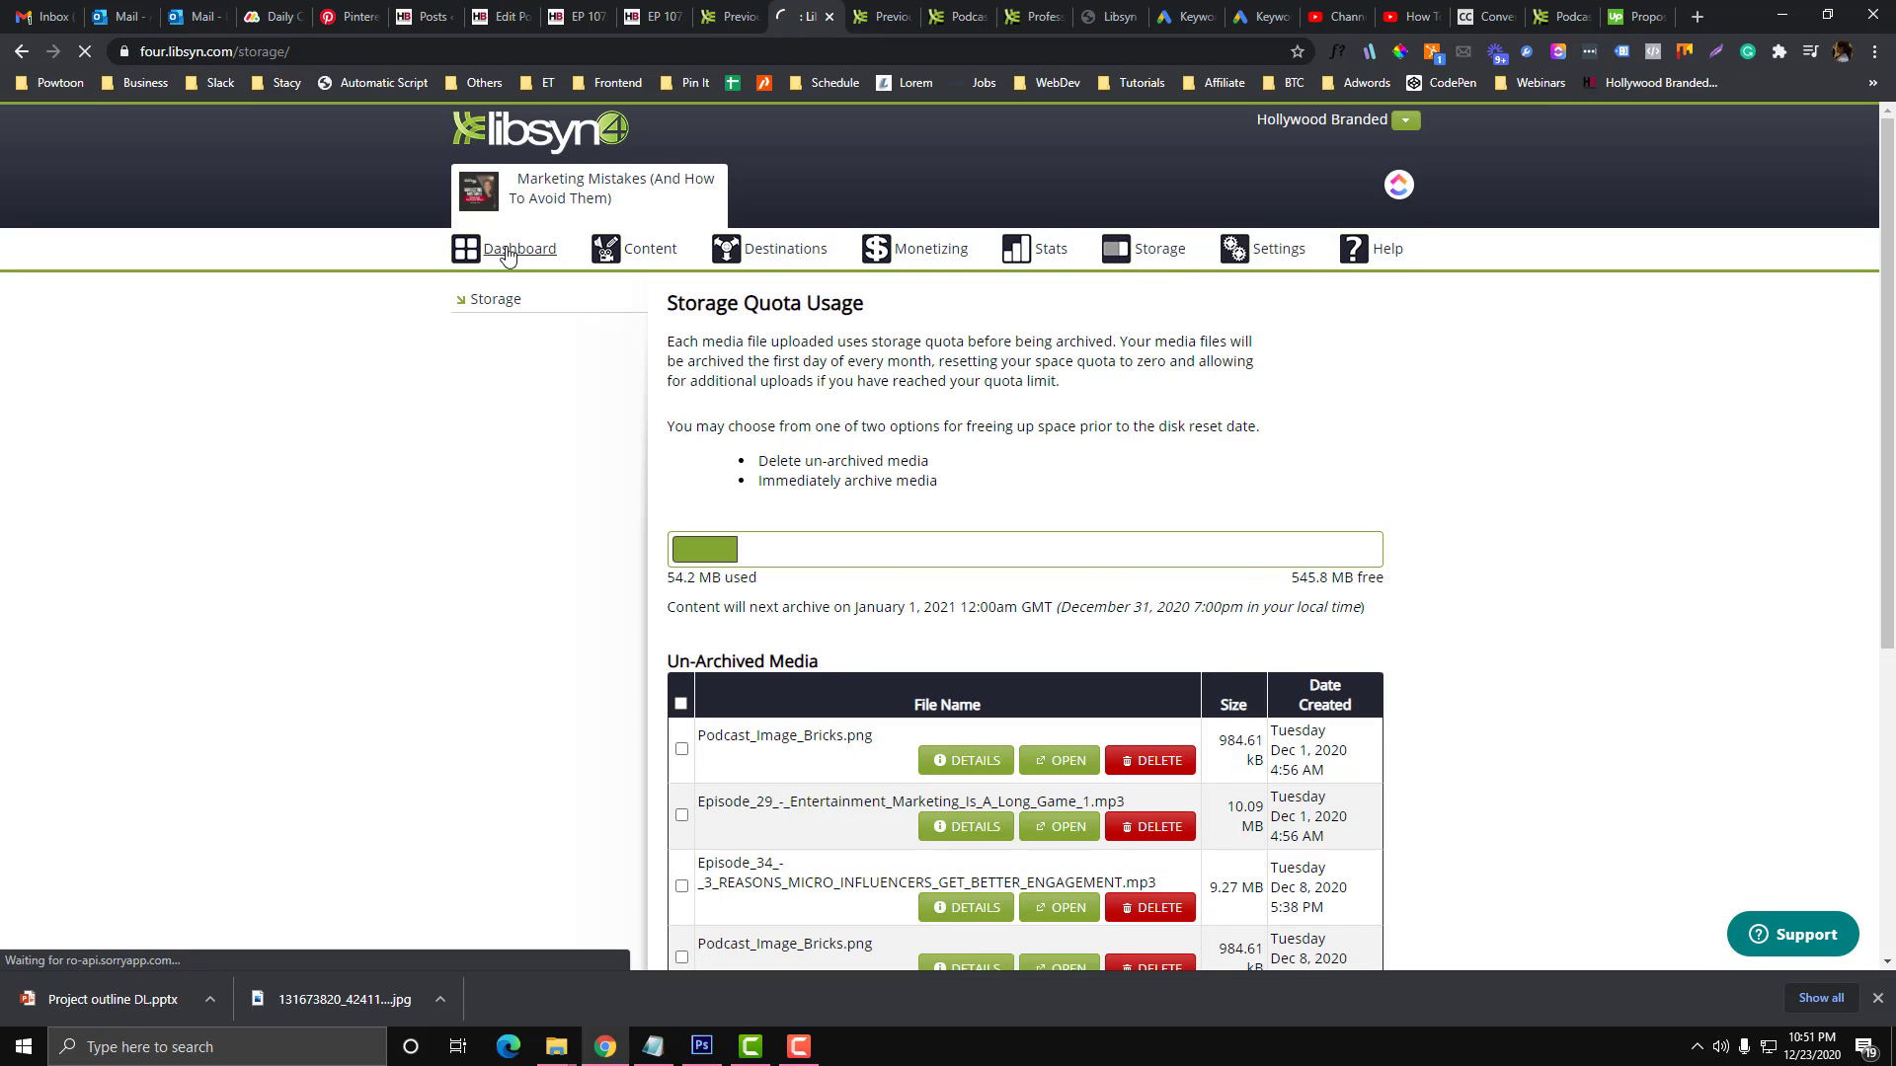